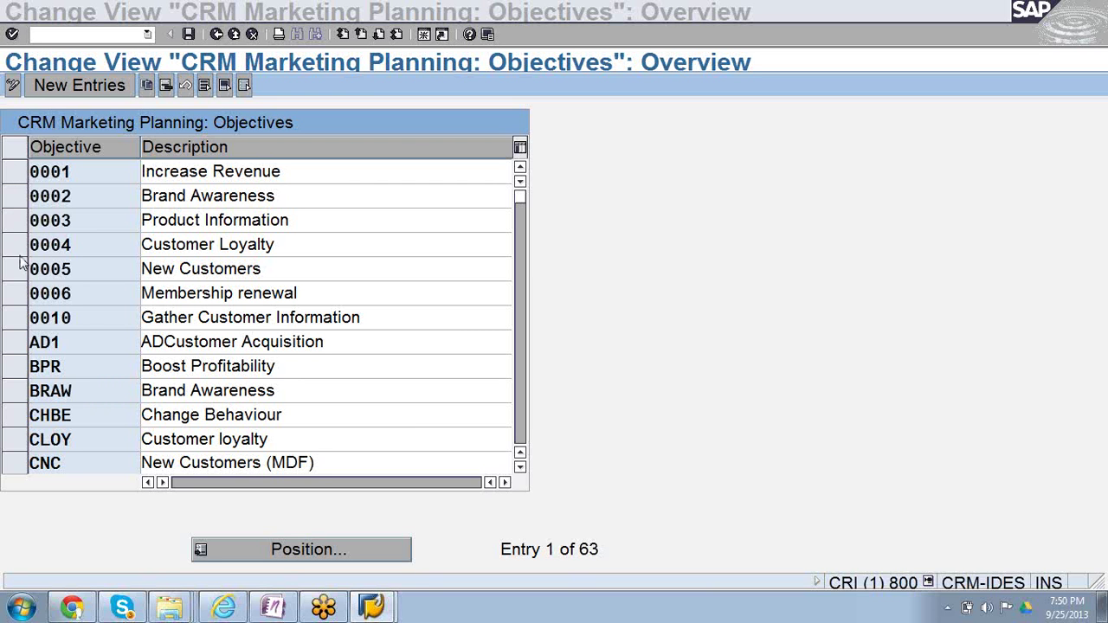
left_click(63, 93)
left_click(63, 92)
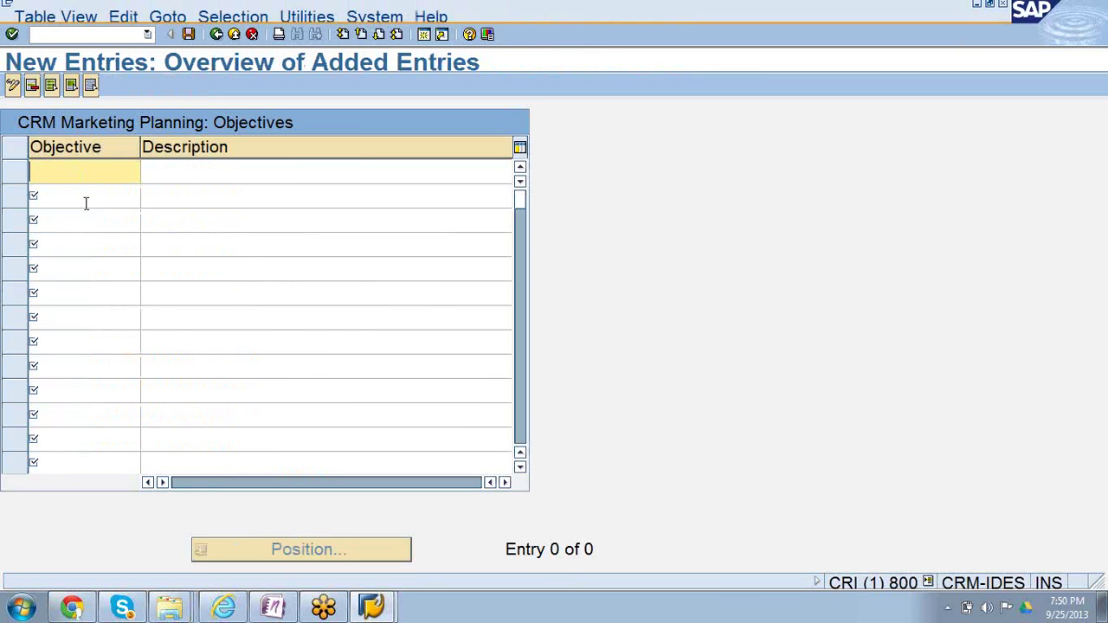
left_click(216, 34)
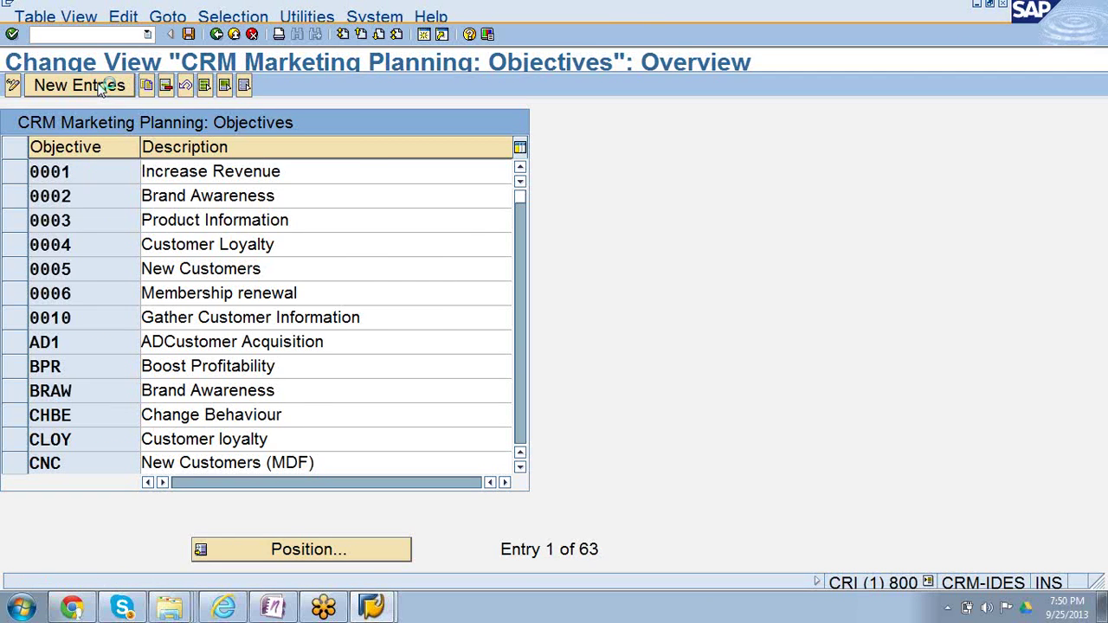
Create a new marketing planning objective Z090 with the description "Govt Customers"
left_click(104, 87)
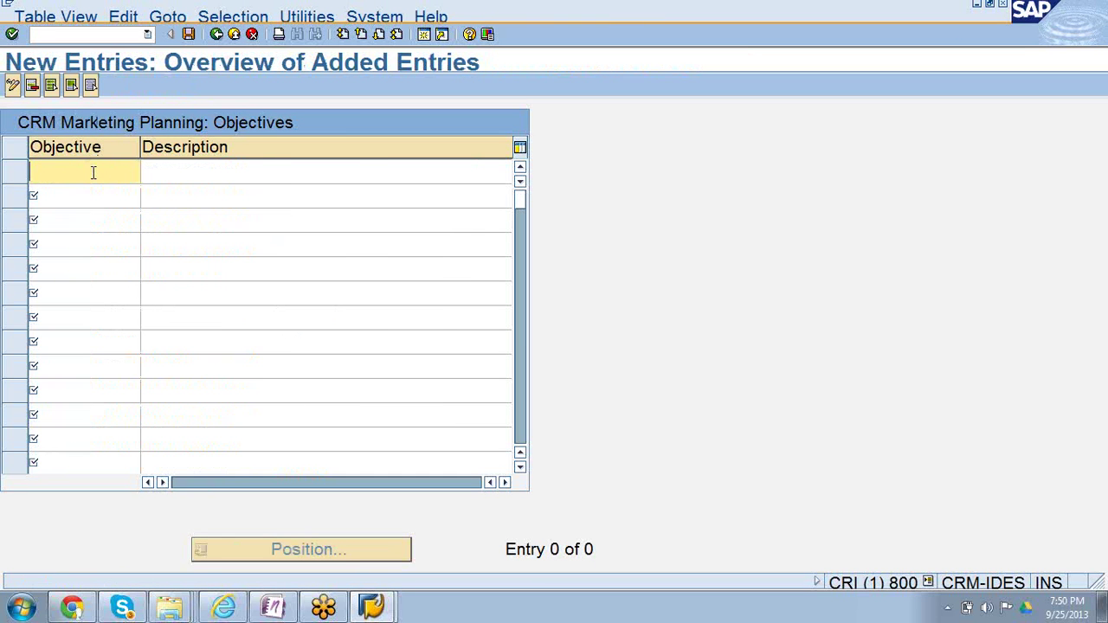
type("Z090")
left_click(181, 171)
type("Go")
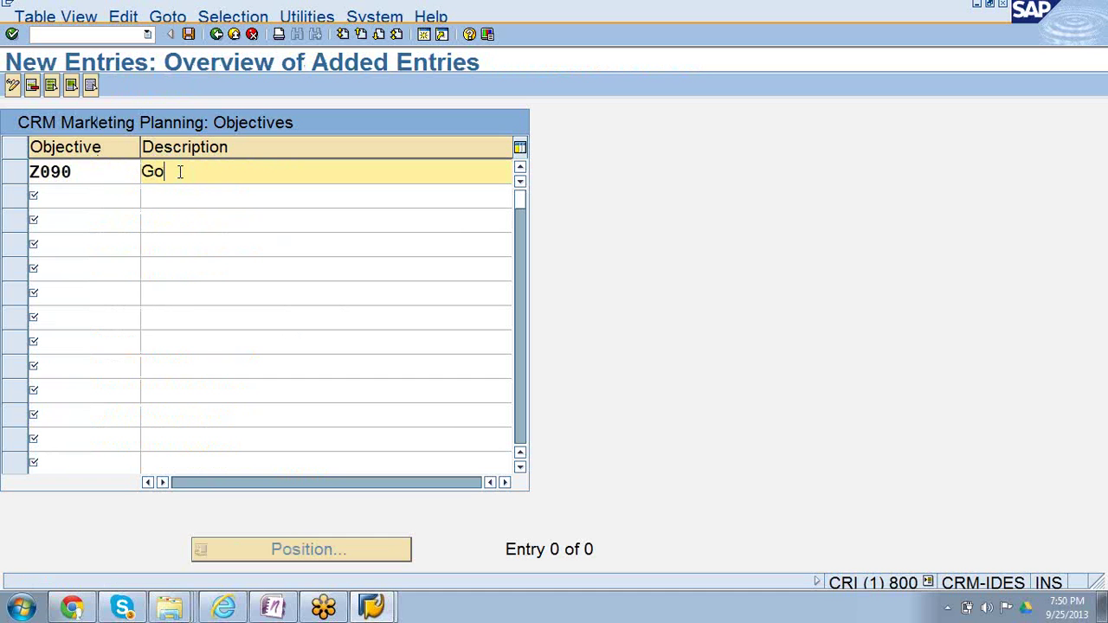
type("vt Customers")
Save the new objective in customizing request CRIK900268 and return to the implementation guide structure
left_click(188, 35)
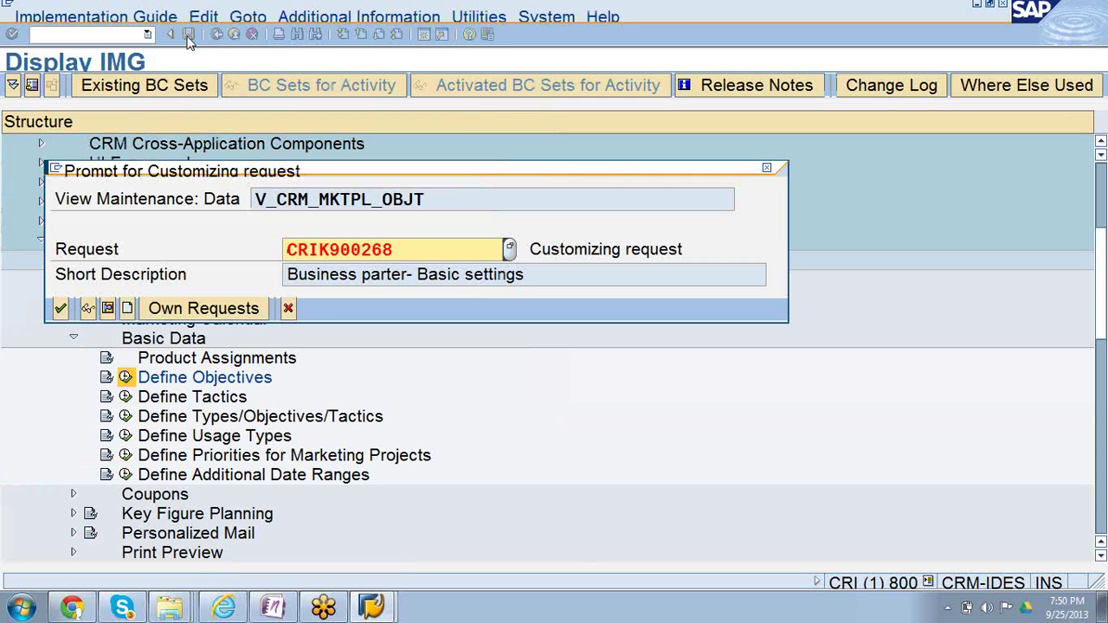
left_click(60, 310)
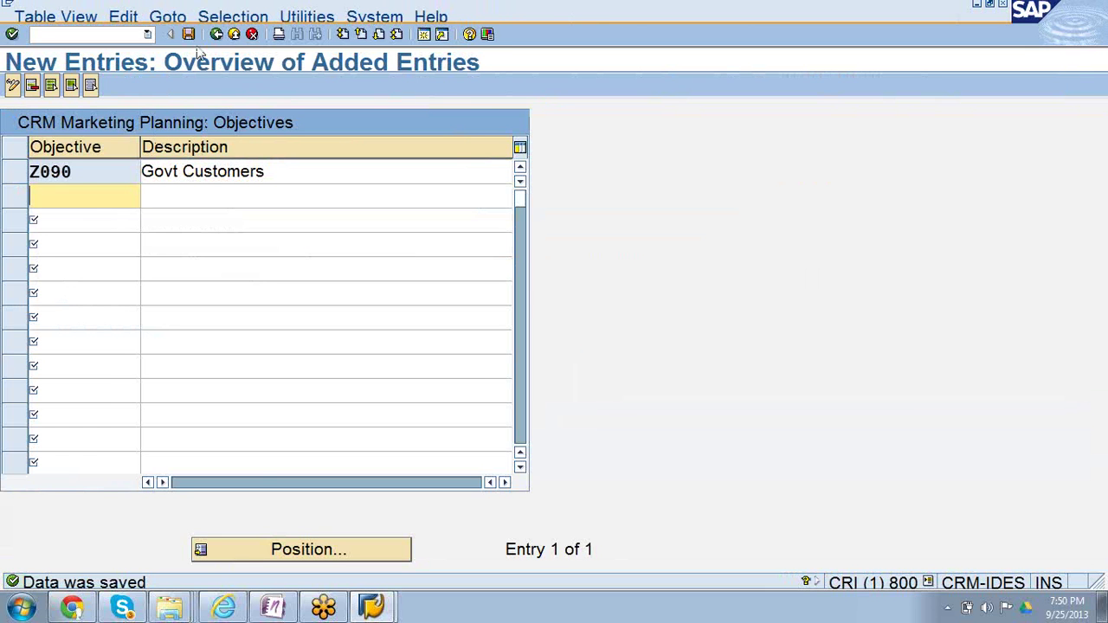
left_click(216, 35)
left_click(217, 34)
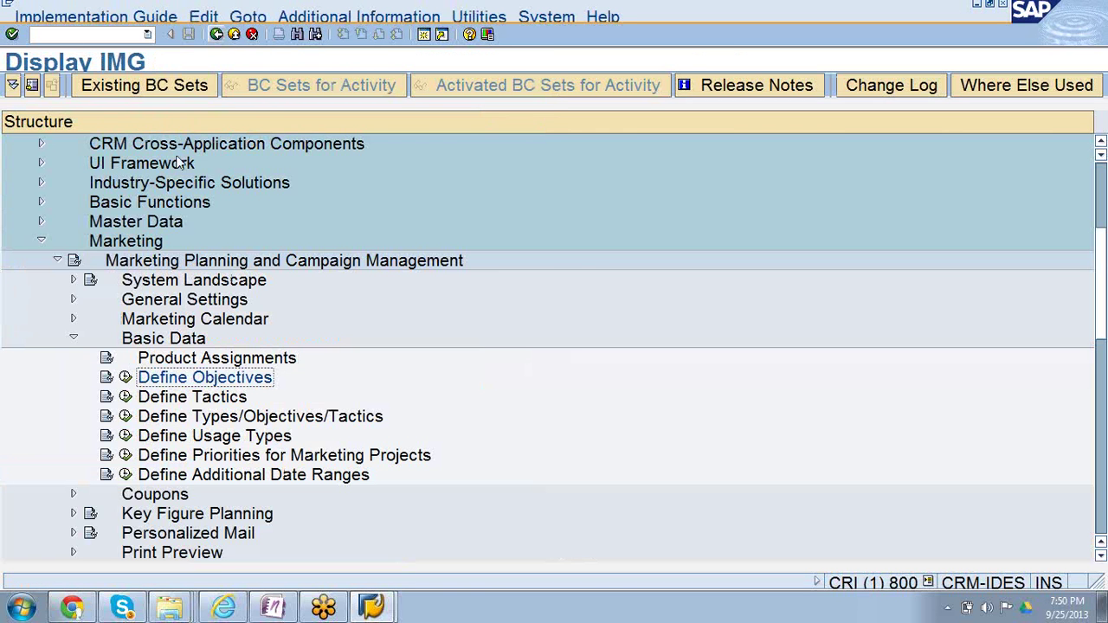
In Define Tactics, copy the tactic 0002 Special Offer and give the copy the key Z090
left_click(126, 396)
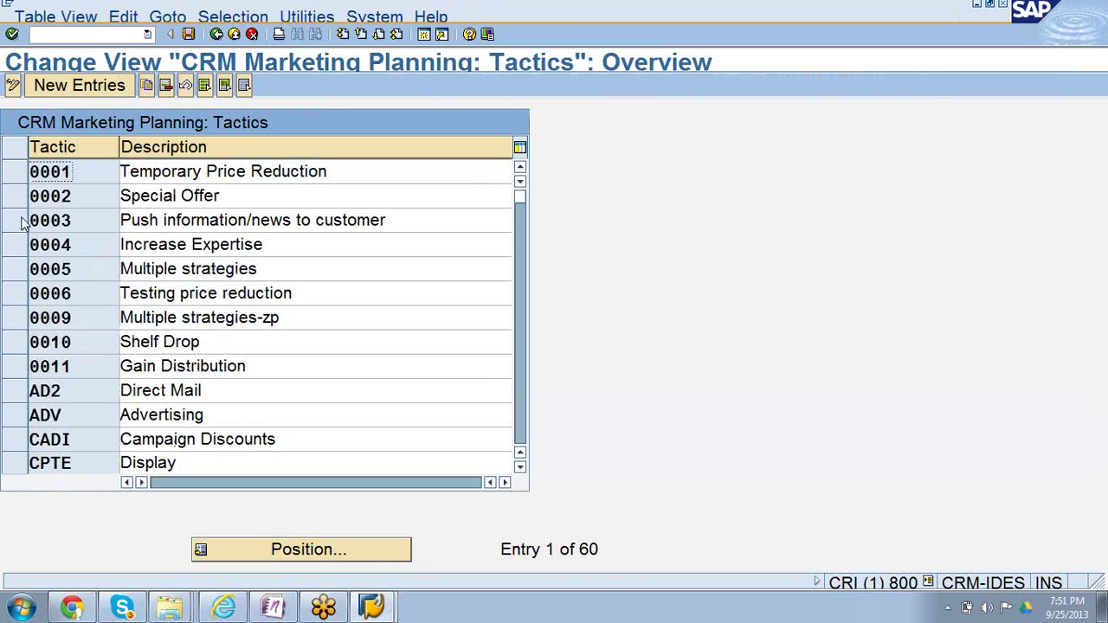
left_click(15, 196)
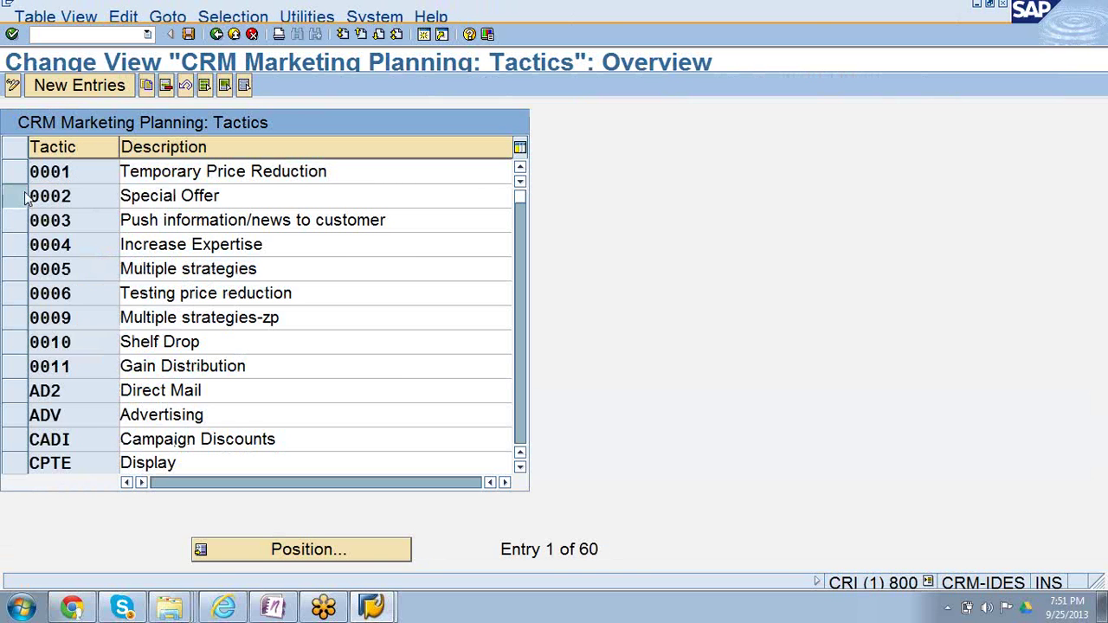
left_click(148, 91)
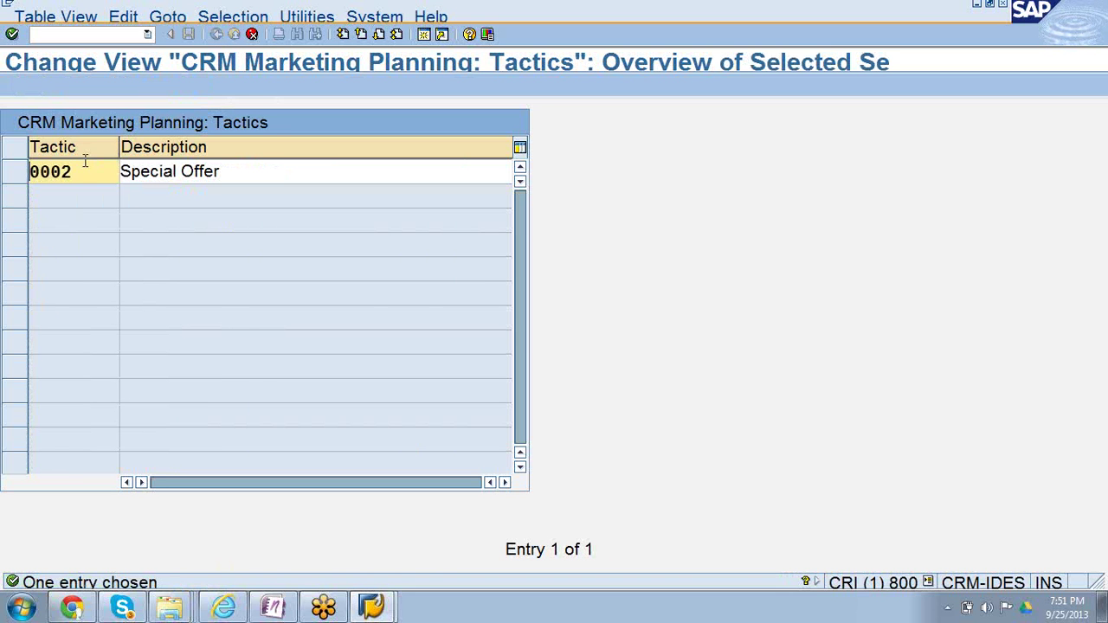
left_click(89, 172)
key("BackSpace")
key("BackSpace")
key("BackSpace")
key("BackSpace")
type("Z090")
Change the copied tactic's description to "Special Govt Offer" and accept the copy
left_click(247, 181)
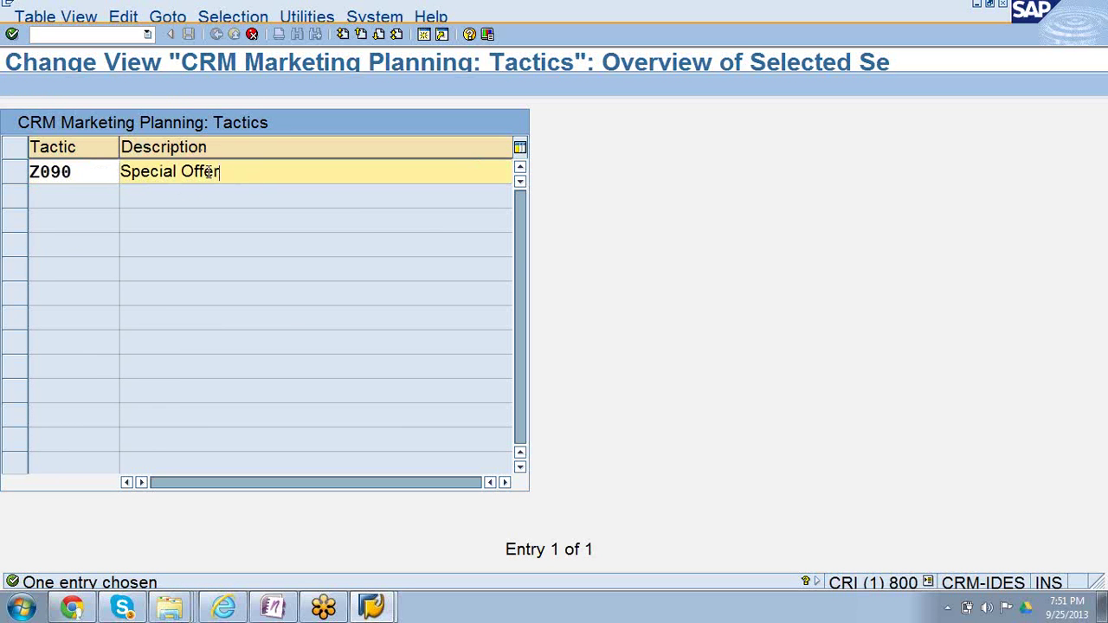
left_click(180, 172)
key("BackSpace")
type("l Govt")
left_click(12, 34)
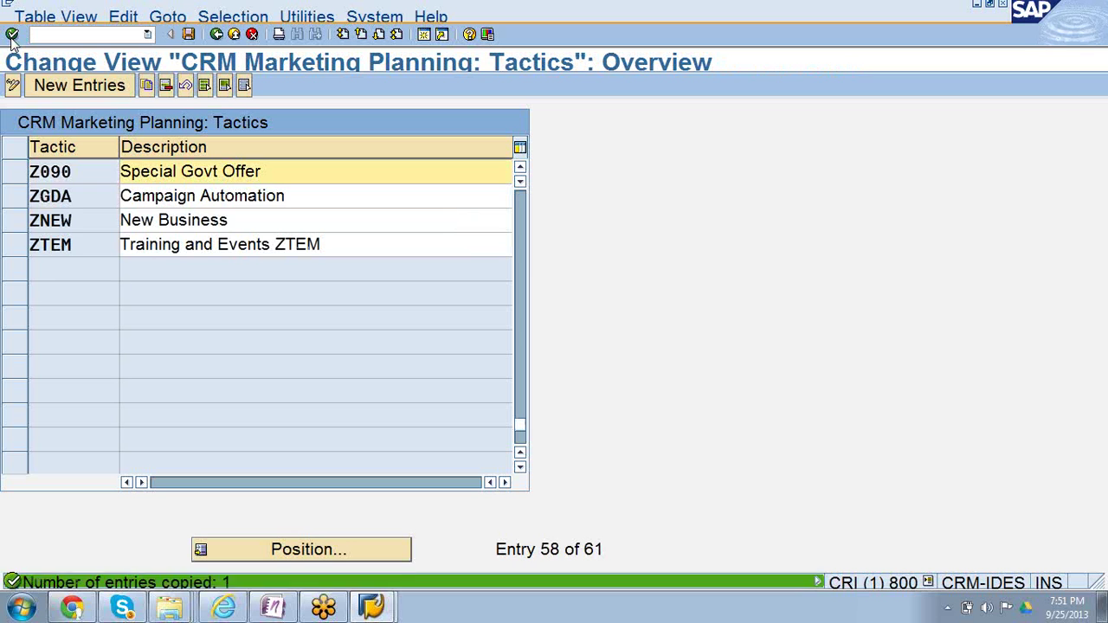
Save tactic Z090 in customizing request CRIK900268 and open the Define Types/Objectives/Tactics activity
left_click(188, 34)
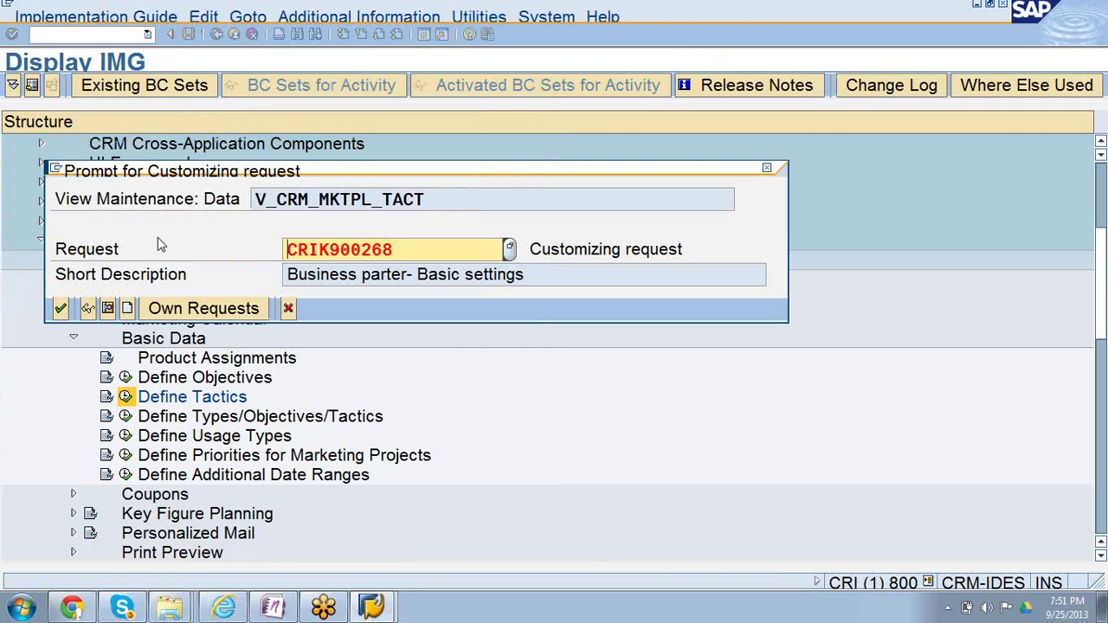
left_click(62, 308)
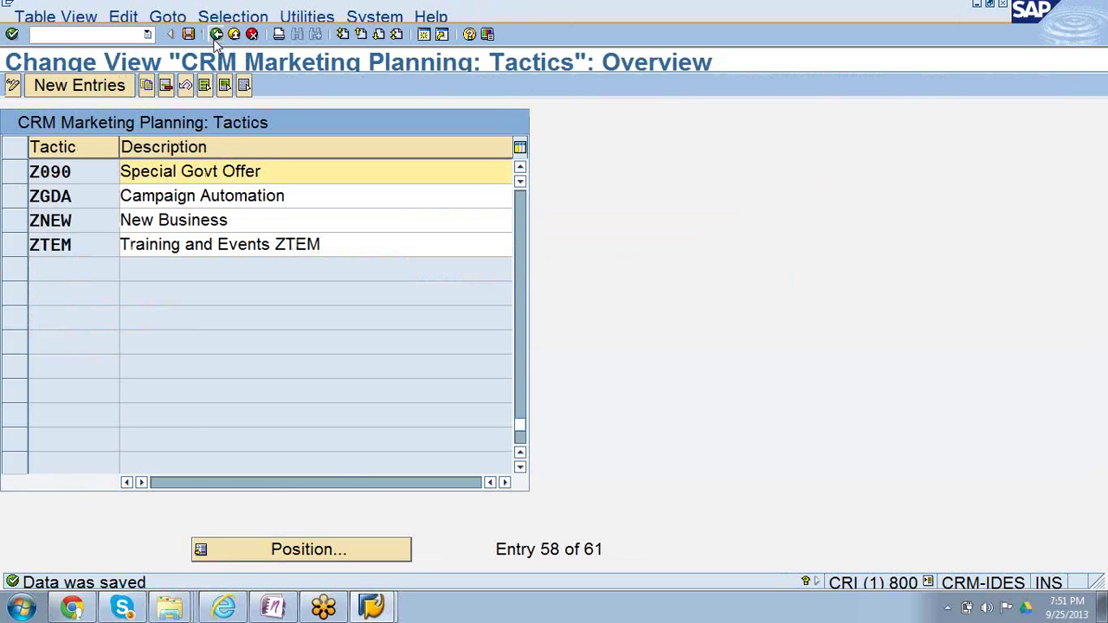
left_click(216, 37)
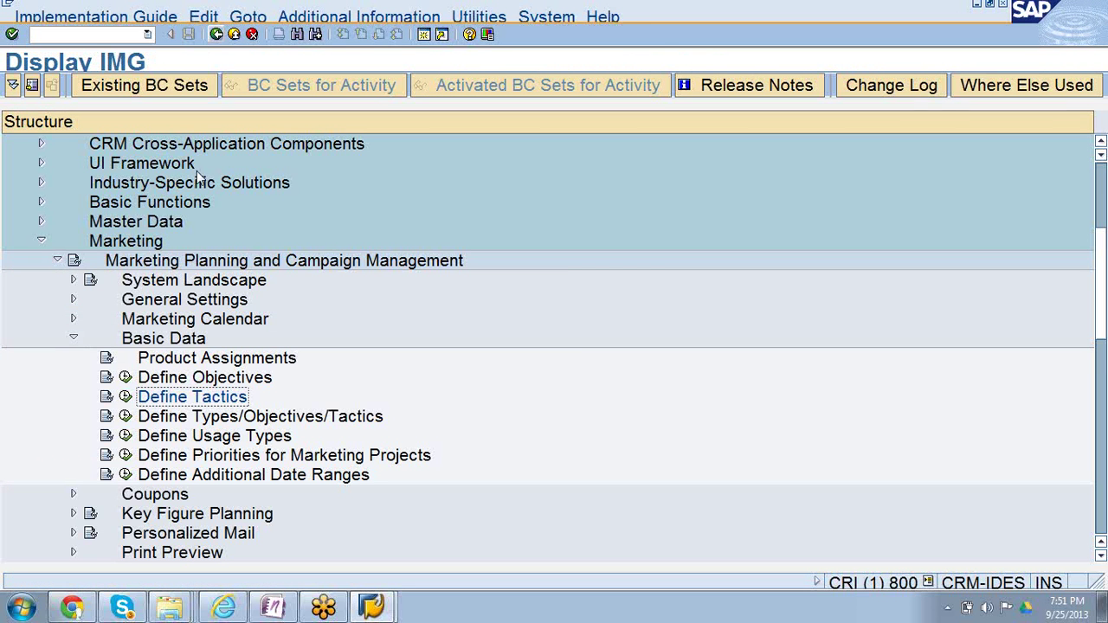
left_click(126, 417)
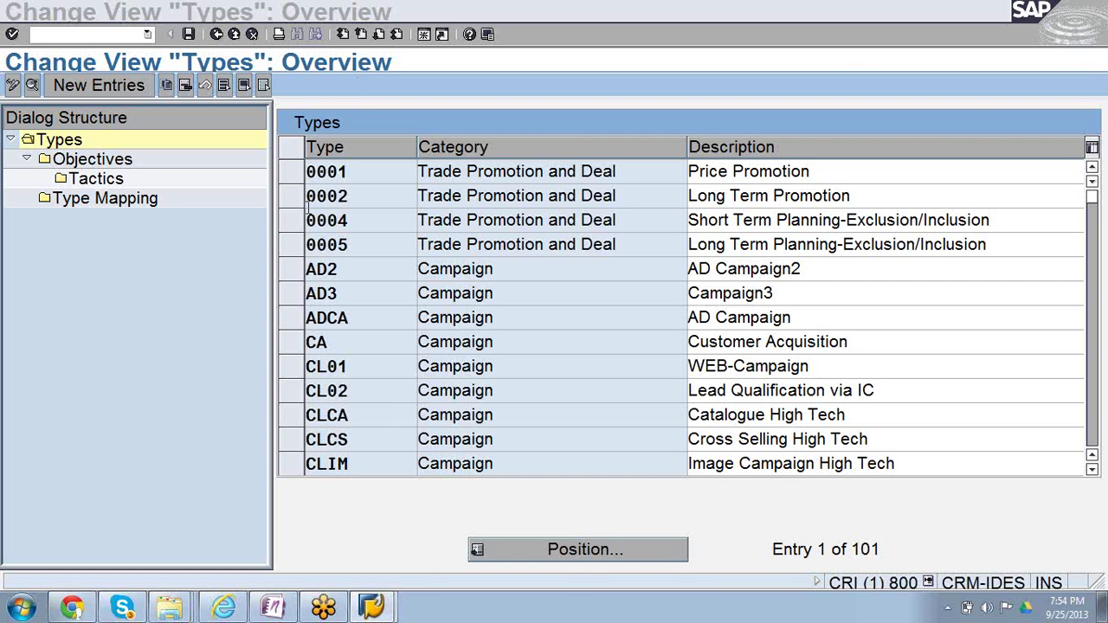
double_click(102, 162)
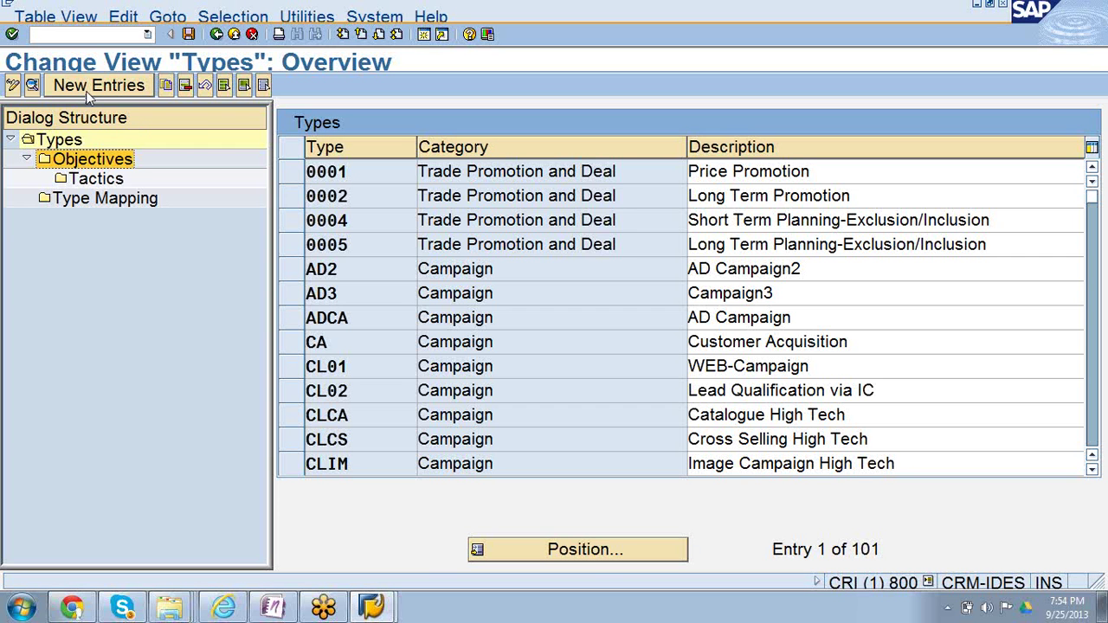
left_click(110, 182)
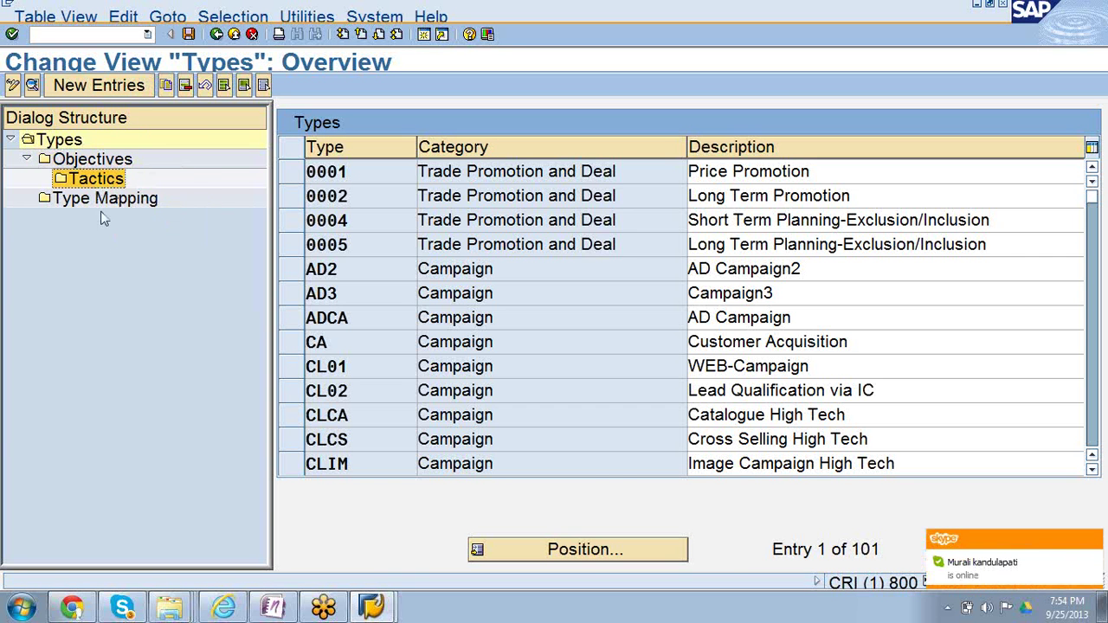
left_click(94, 165)
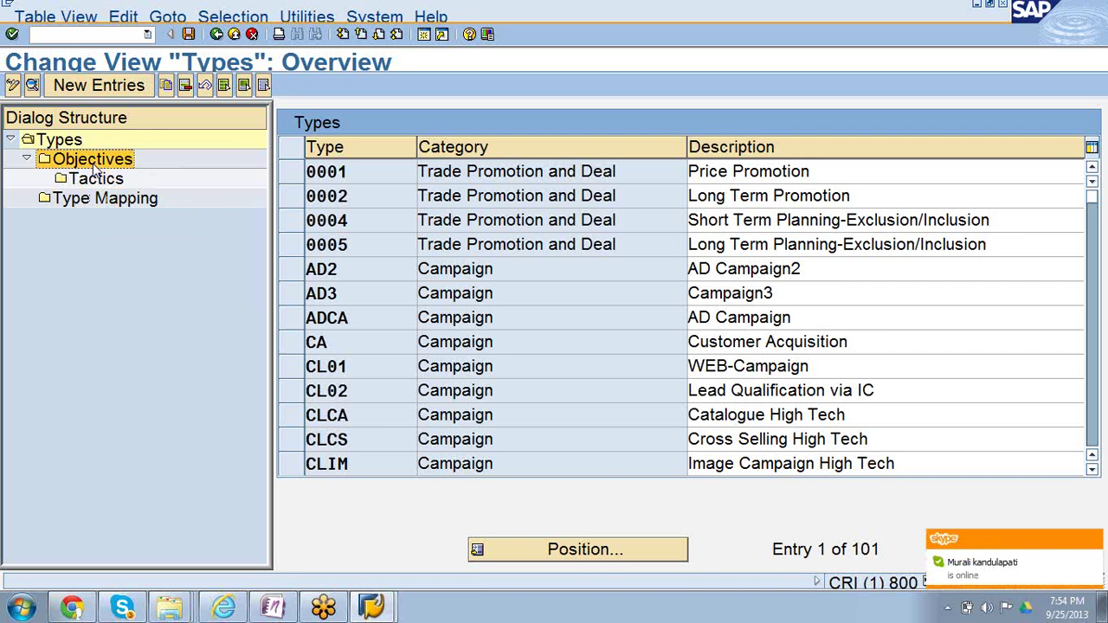
left_click(129, 87)
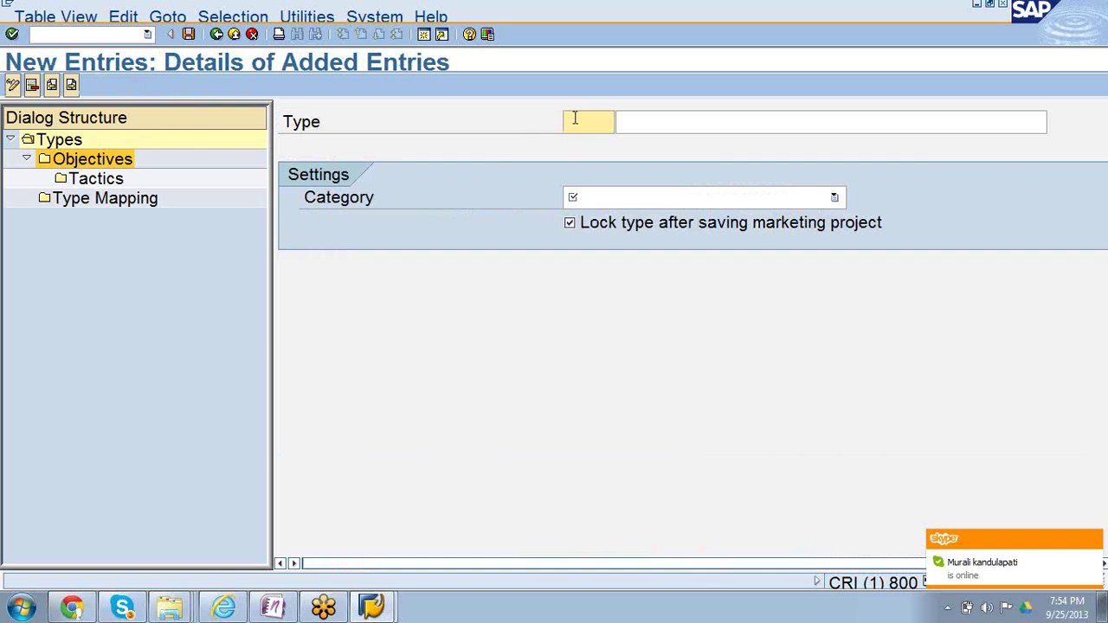
left_click(216, 36)
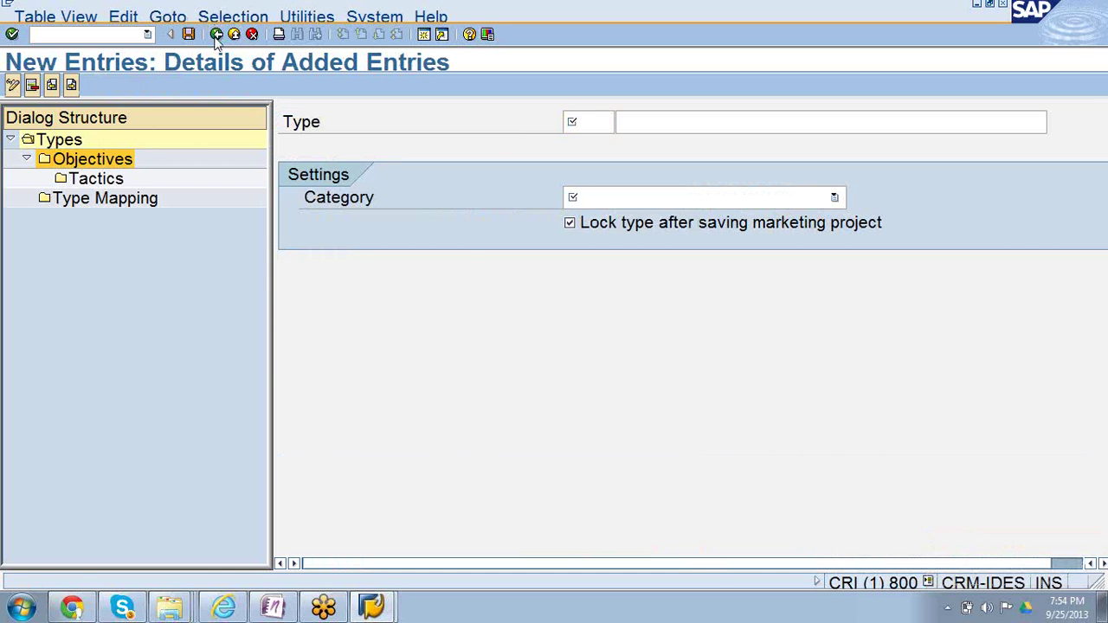
left_click(252, 35)
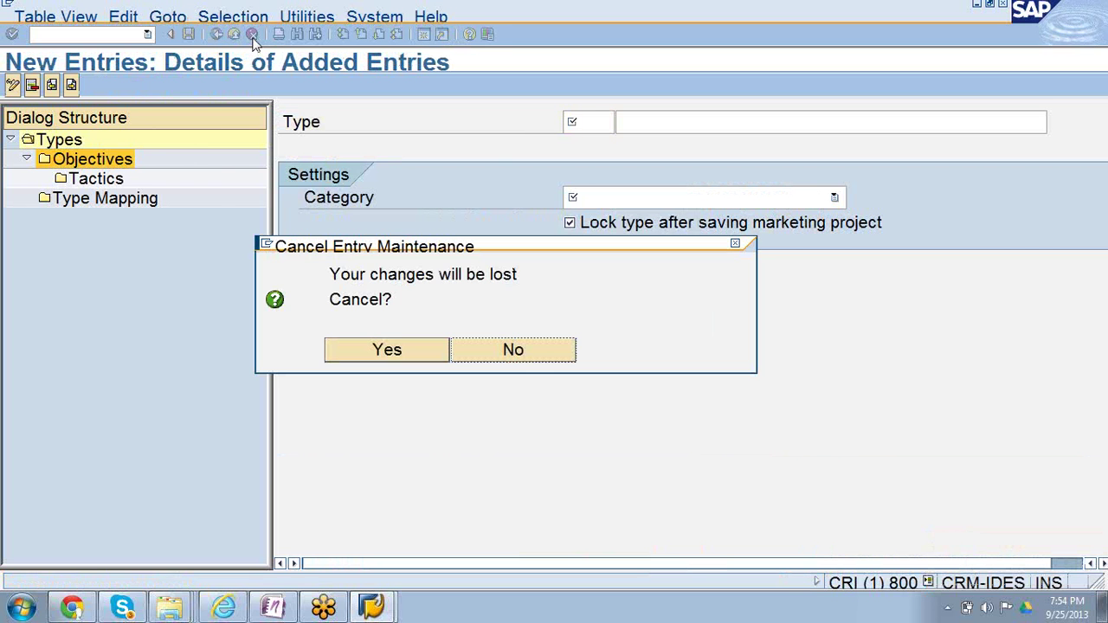
left_click(374, 347)
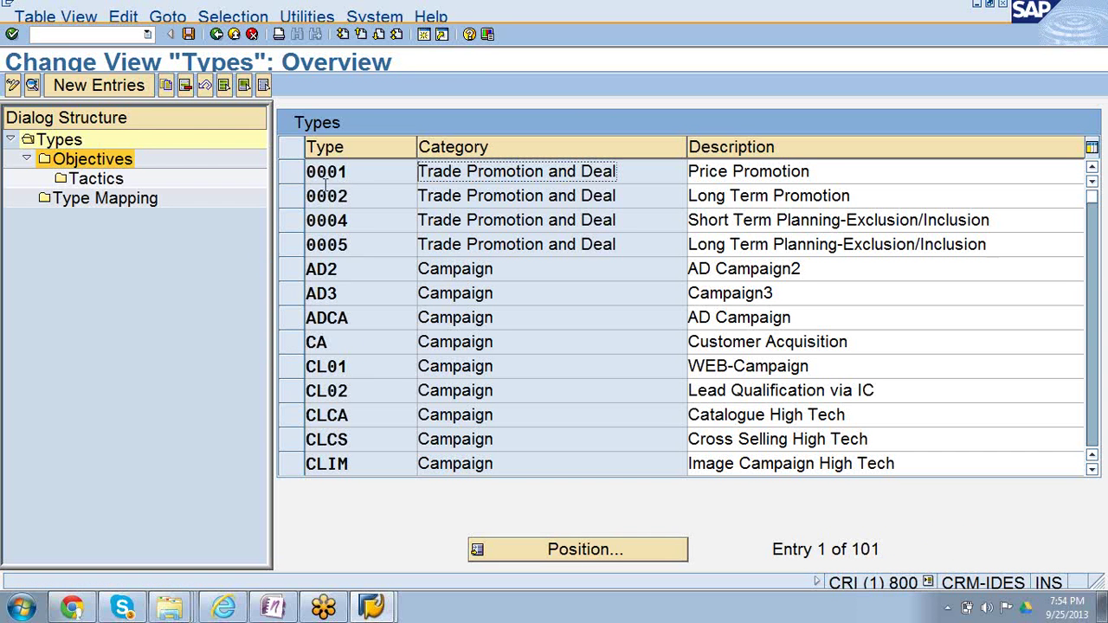
Copy the type 0004 Short Term Planning-Exclusion/Inclusion and give the copy the key Z090
left_click(292, 220)
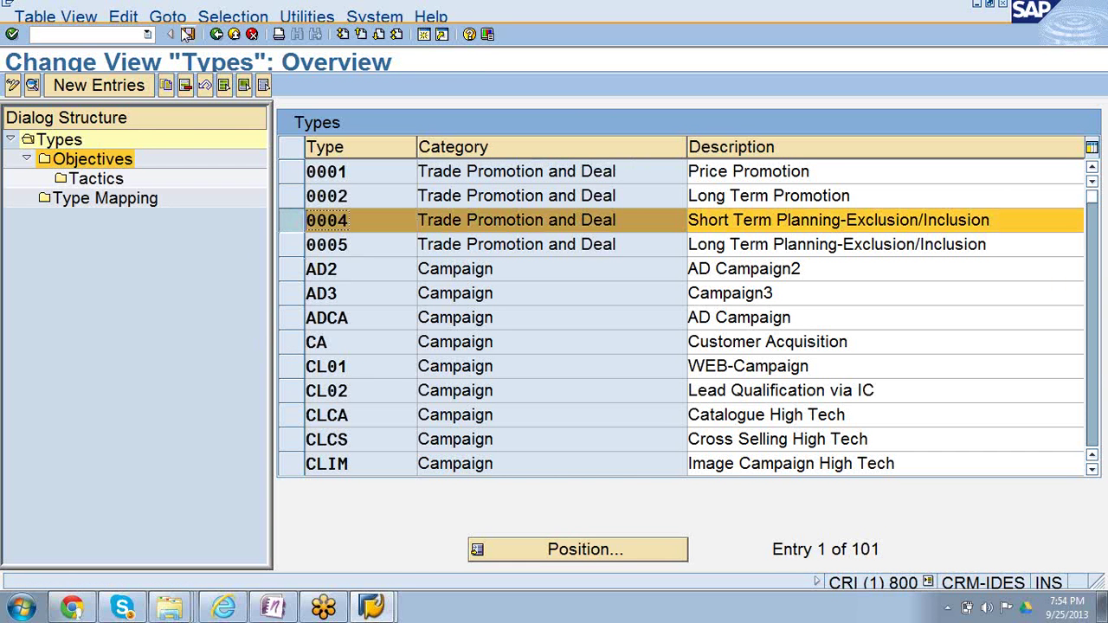
left_click(167, 86)
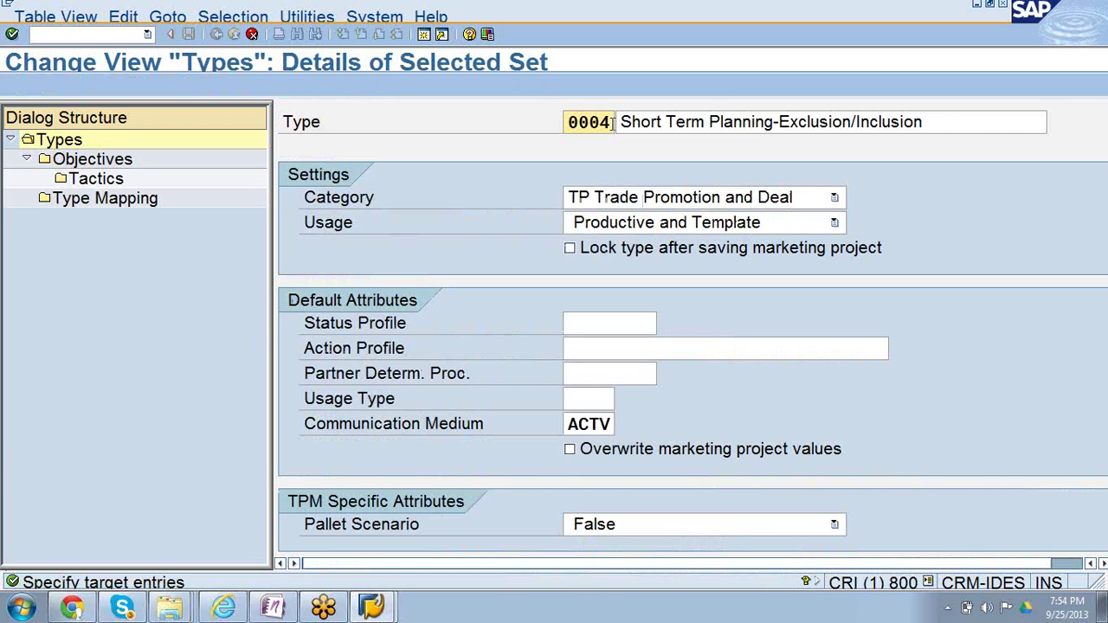
key("BackSpace")
key("BackSpace")
key("BackSpace")
type("Z090")
key("Return")
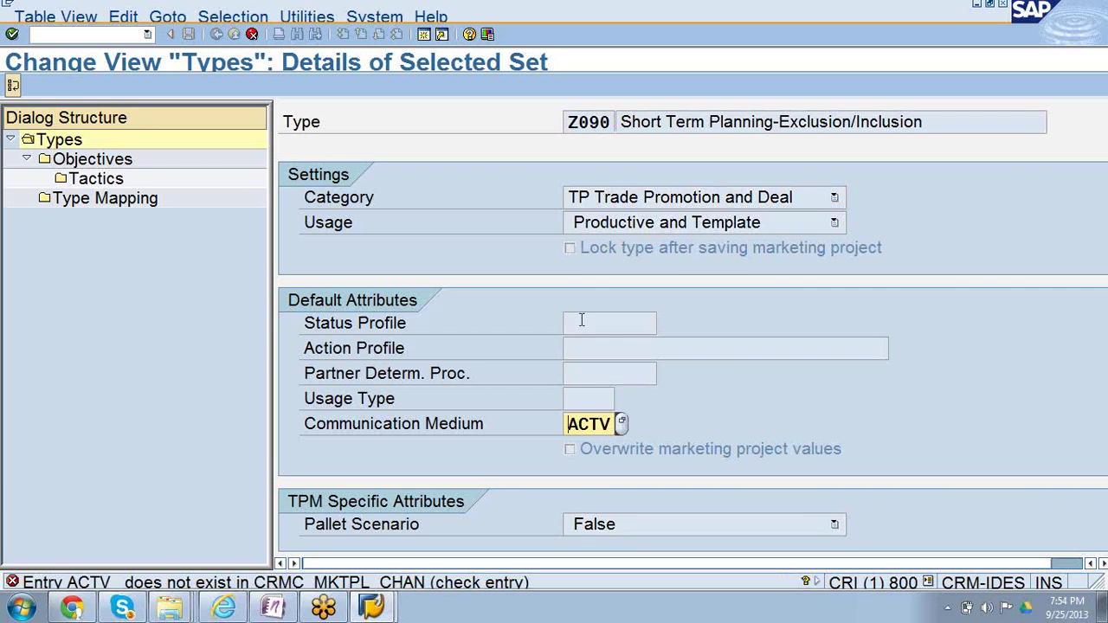
Set the copied type's communication medium to BP (BP determined) and accept the copy
left_click(622, 424)
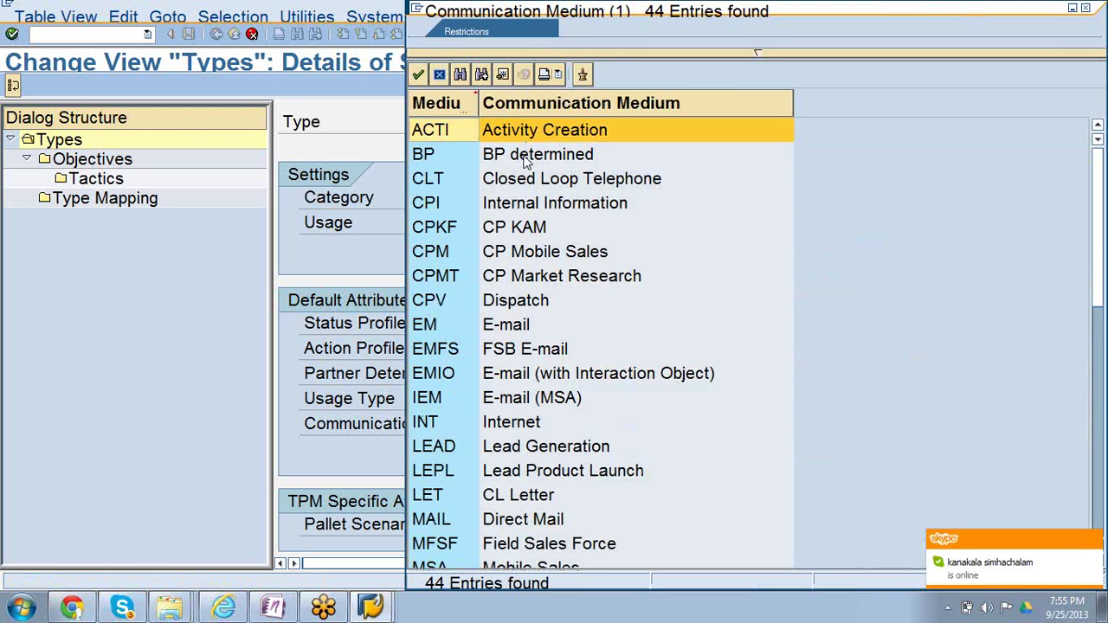
double_click(523, 161)
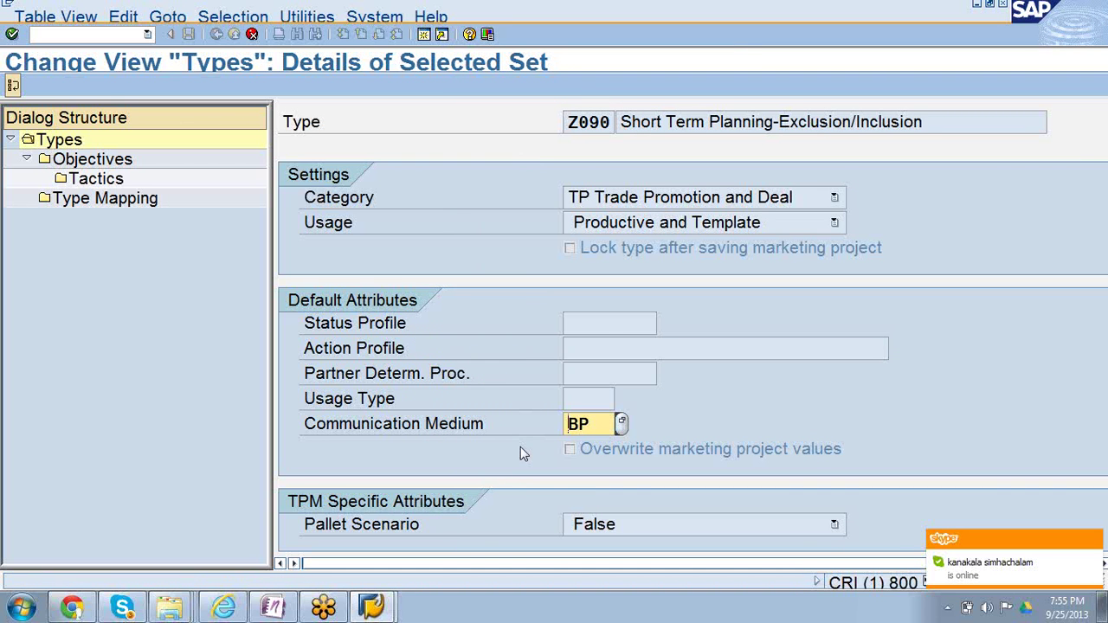
key("Return")
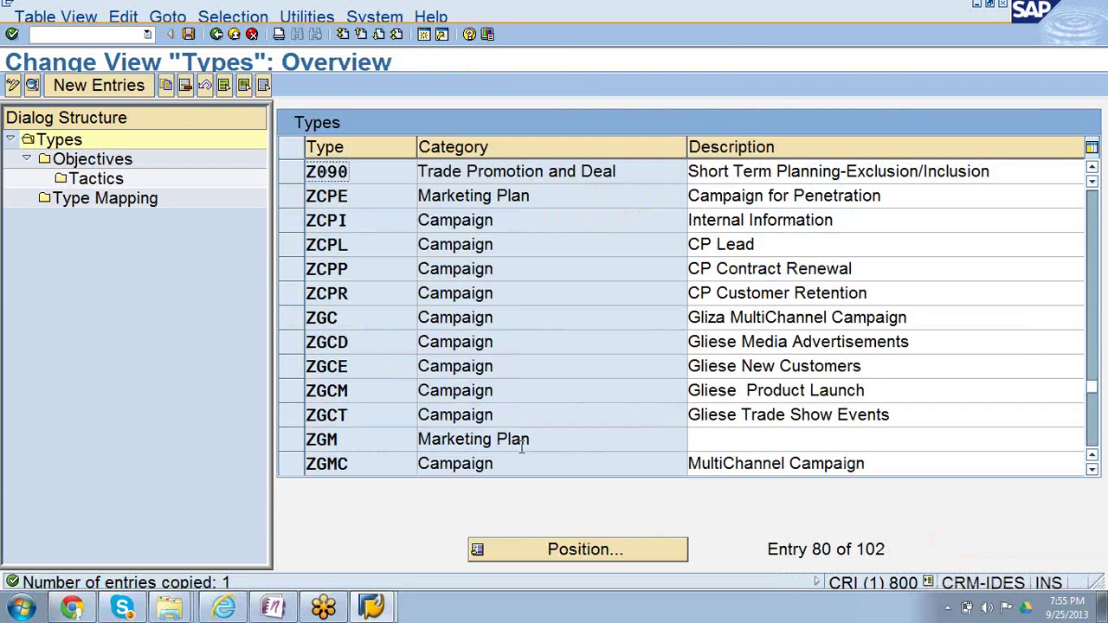
Select type Z090 and save it in customizing request CRIK900268
left_click(291, 171)
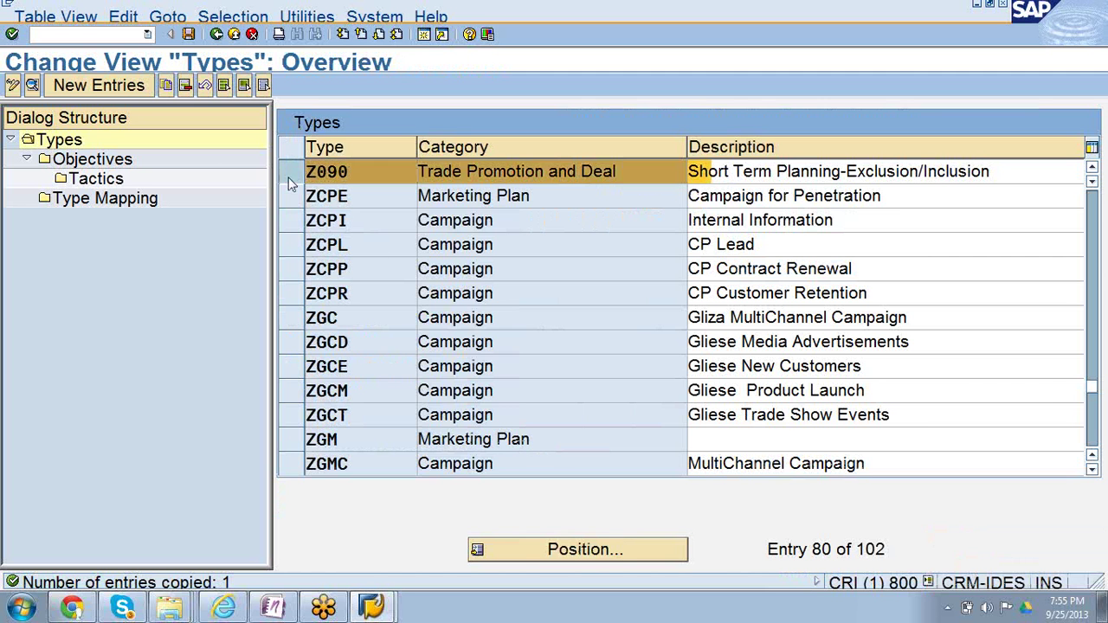
left_click(189, 35)
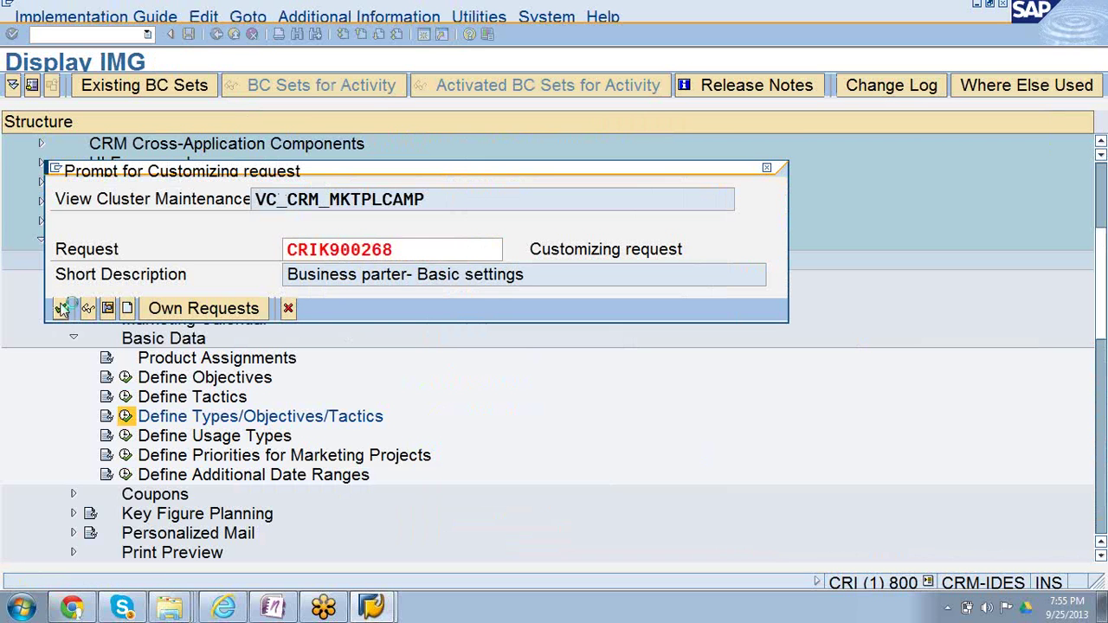
left_click(62, 309)
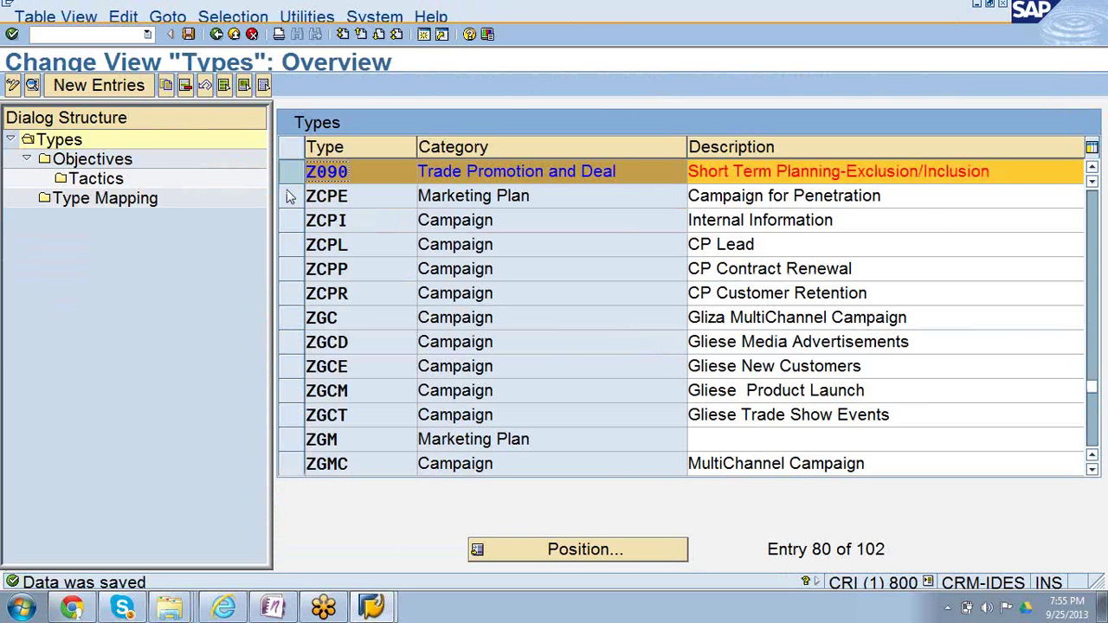
Add objective Z090 (Govt Customers) as a new entry in the objectives of type Z090
double_click(110, 166)
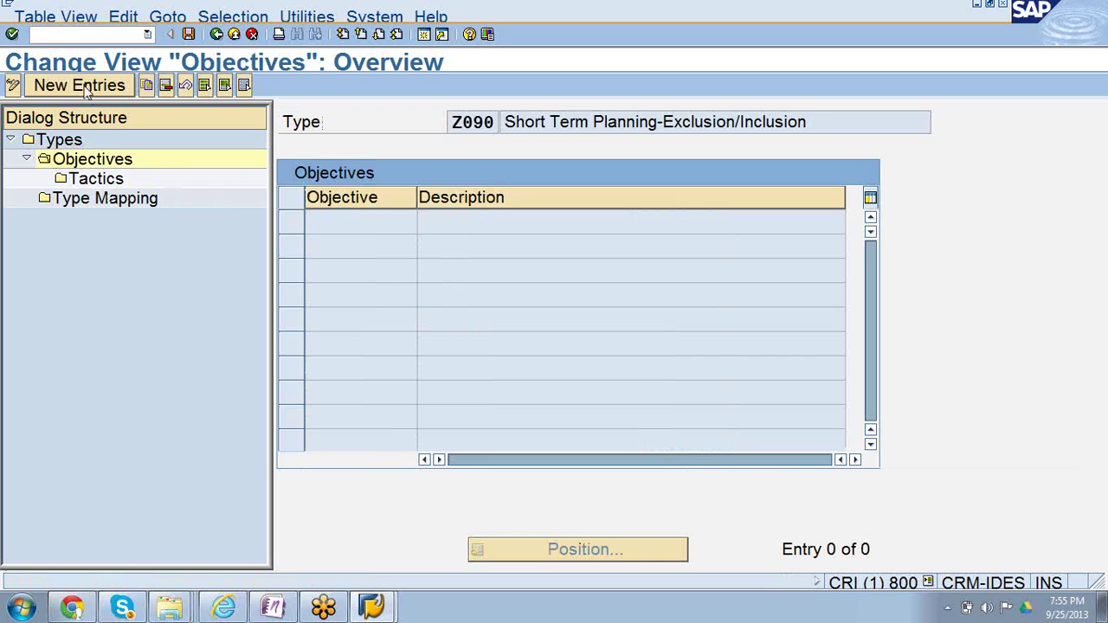
left_click(86, 87)
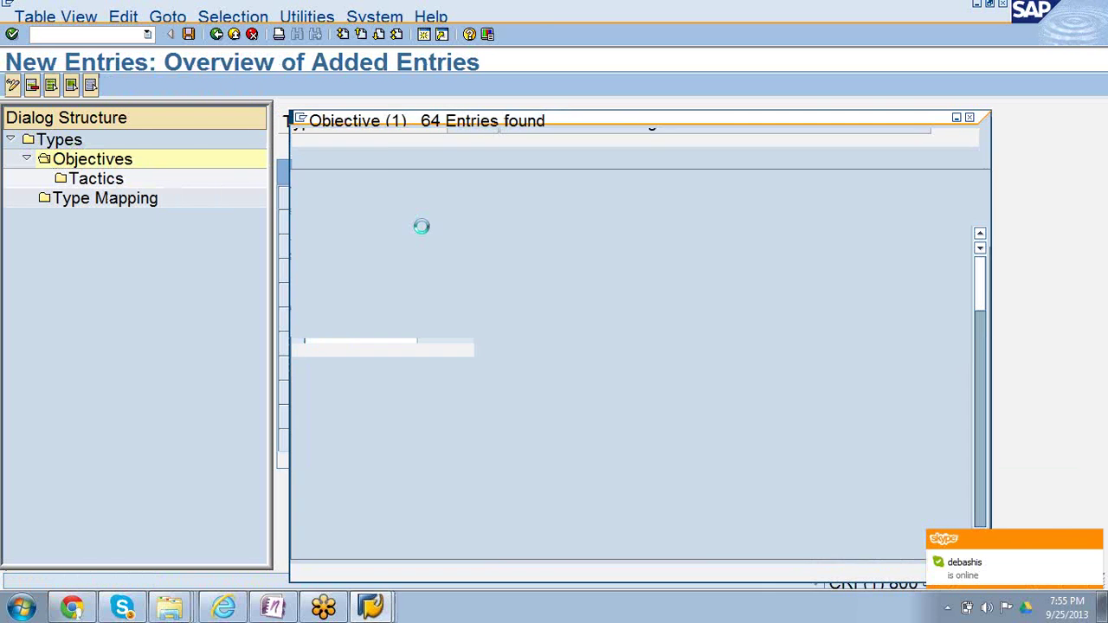
key("Page_Down")
key("Page_Down")
key("Page_Down")
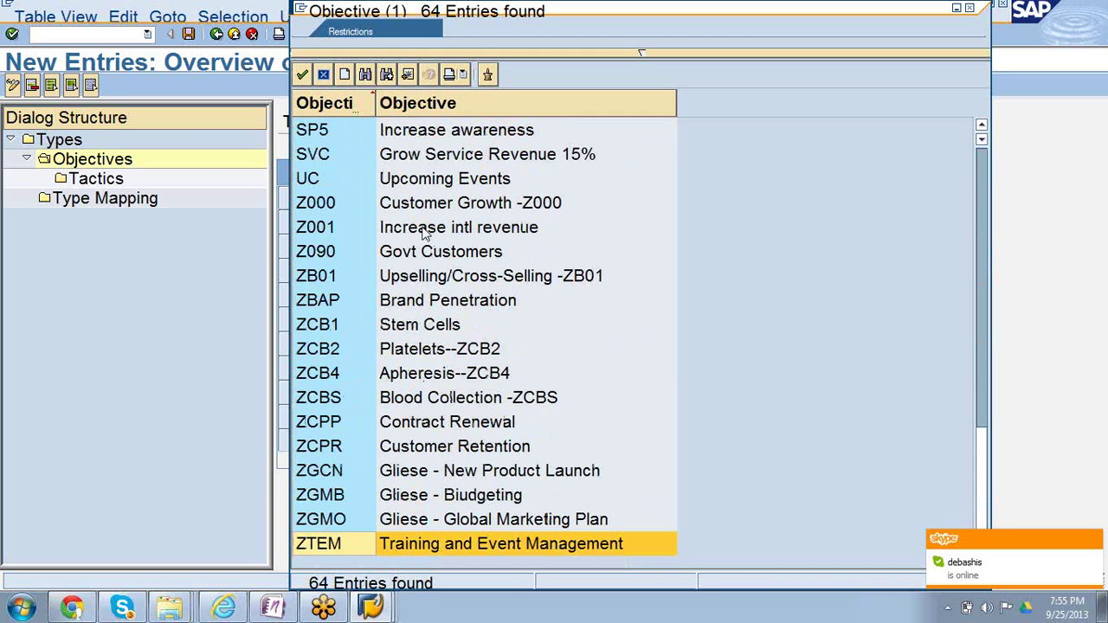
left_click(333, 251)
double_click(334, 251)
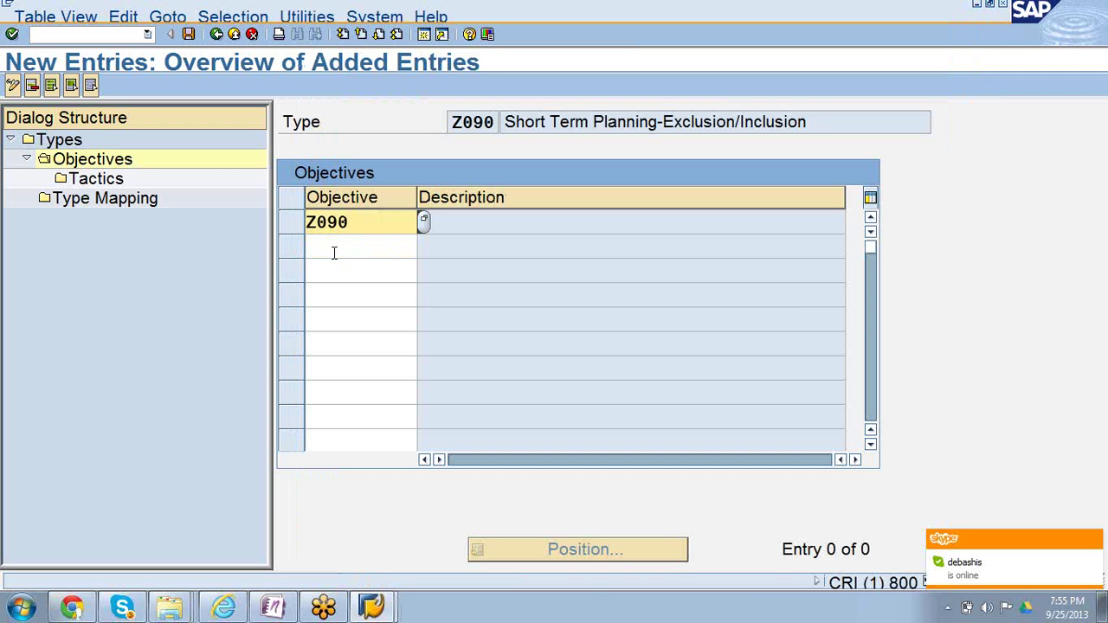
key("Return")
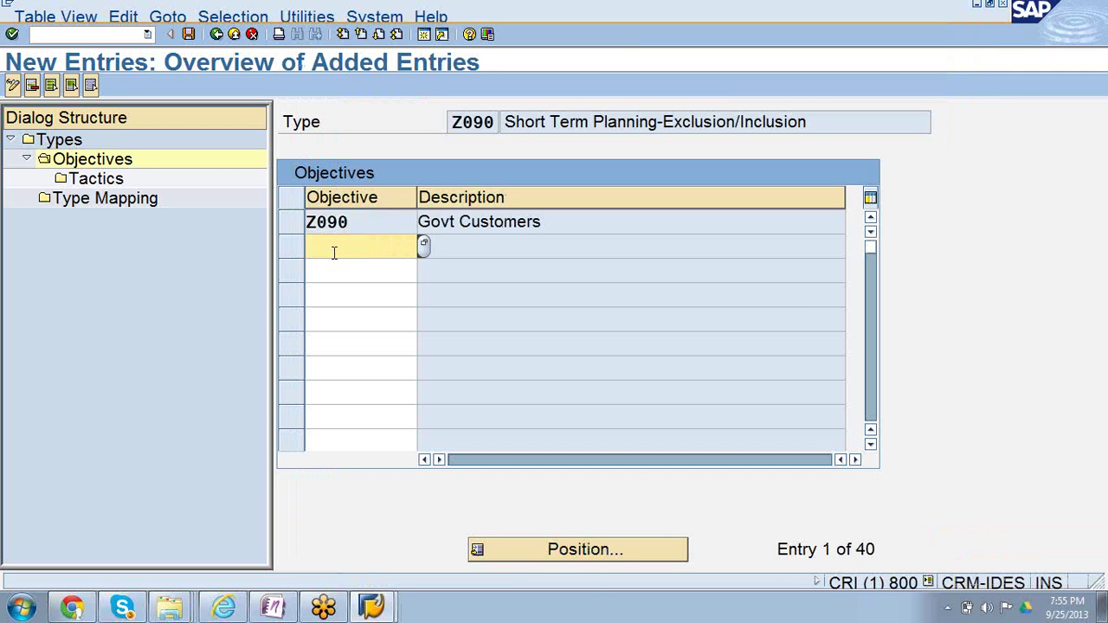
Add tactic Z090 (Special Govt Offer) as a new entry under objective Z090 of type Z090
left_click(292, 222)
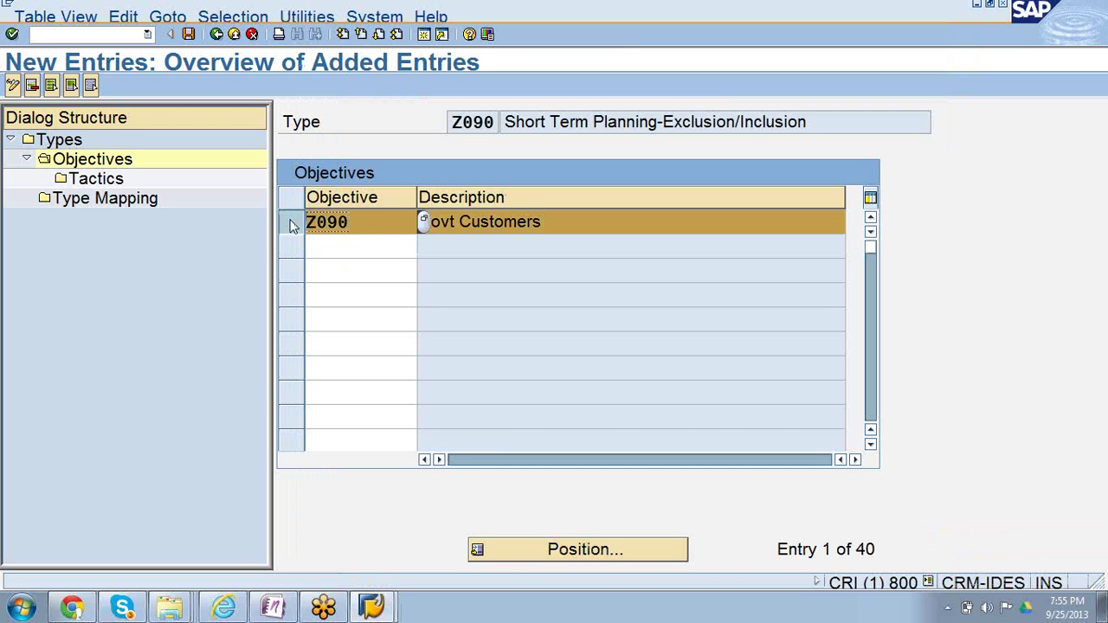
left_click(111, 179)
double_click(111, 179)
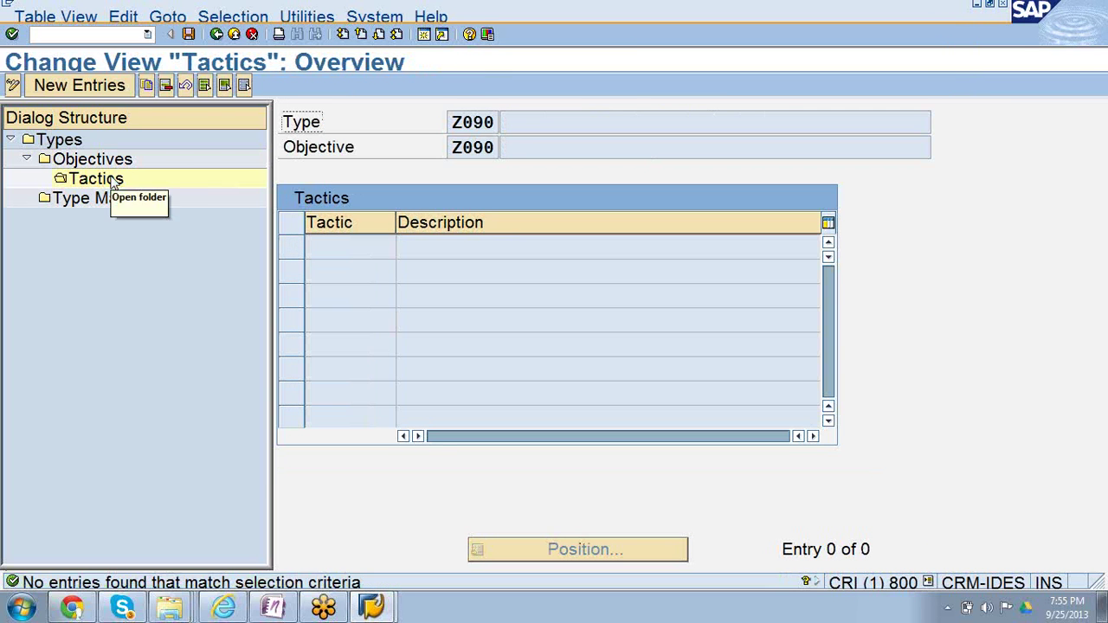
left_click(103, 84)
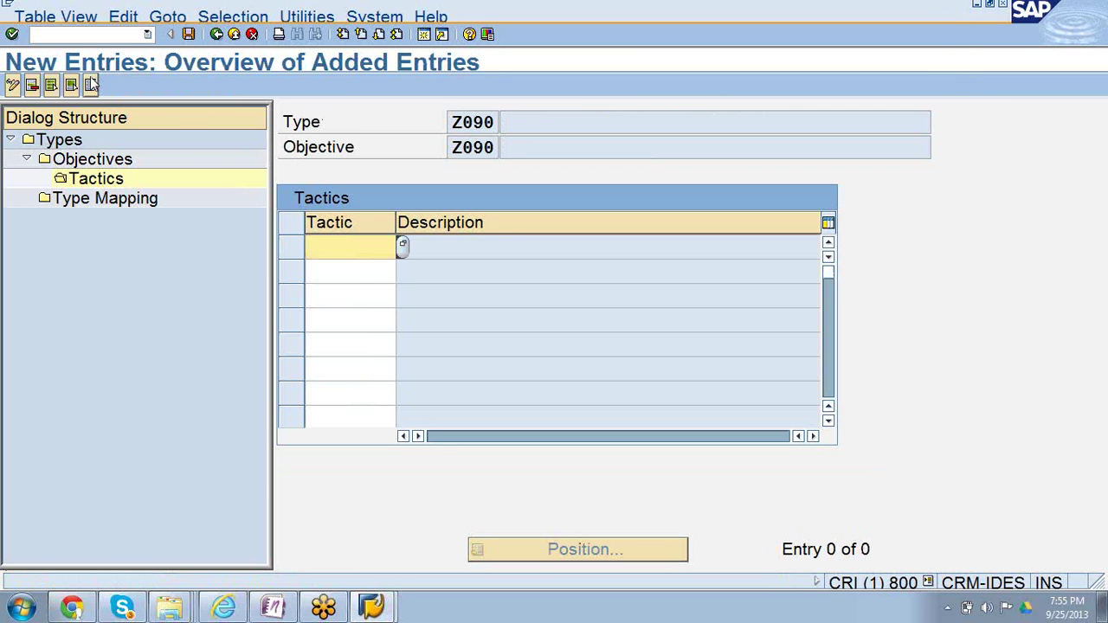
left_click(402, 246)
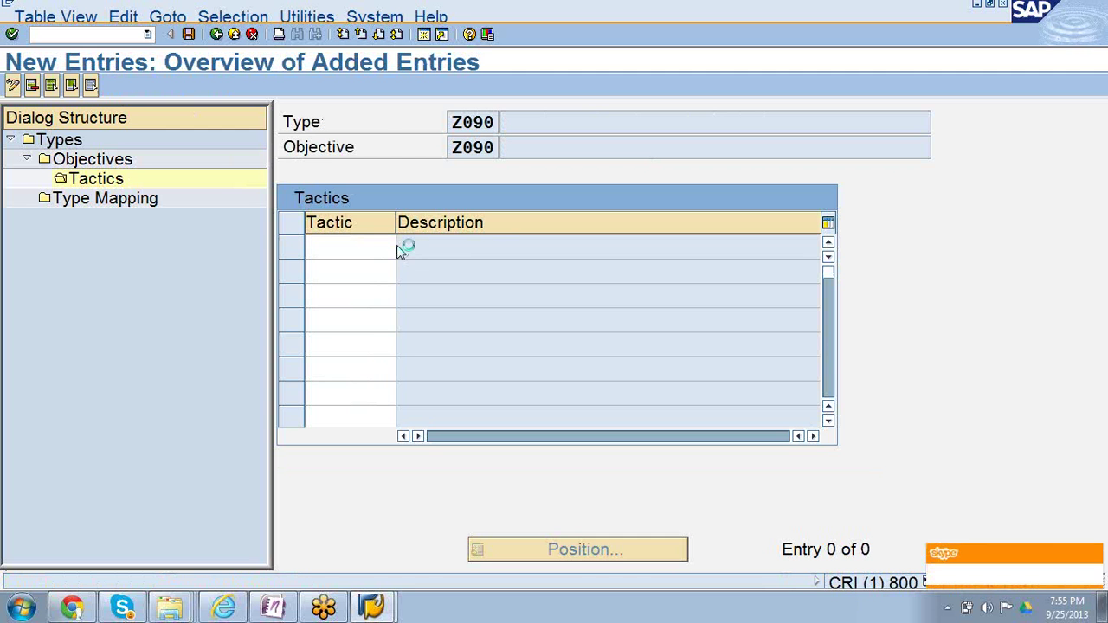
scroll(397, 251, "down", 14)
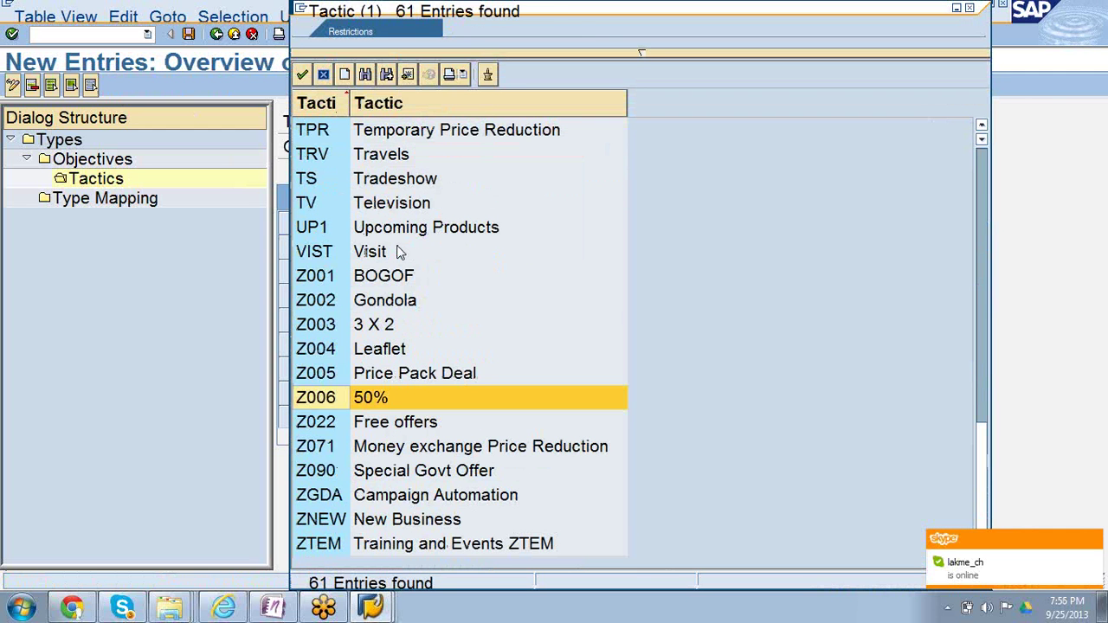
double_click(407, 478)
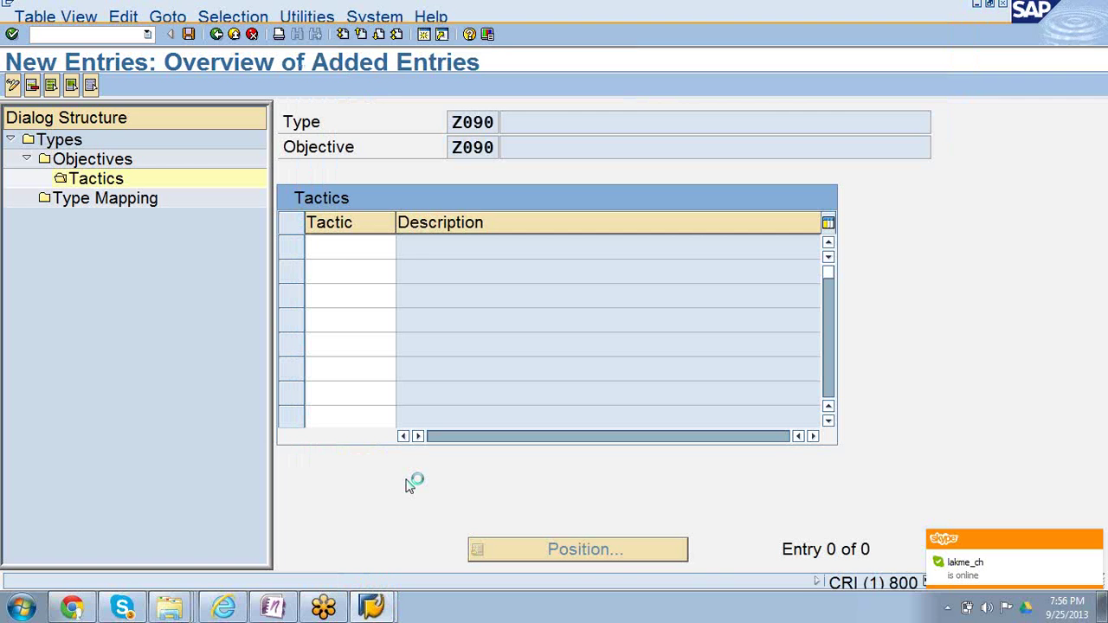
key("Return")
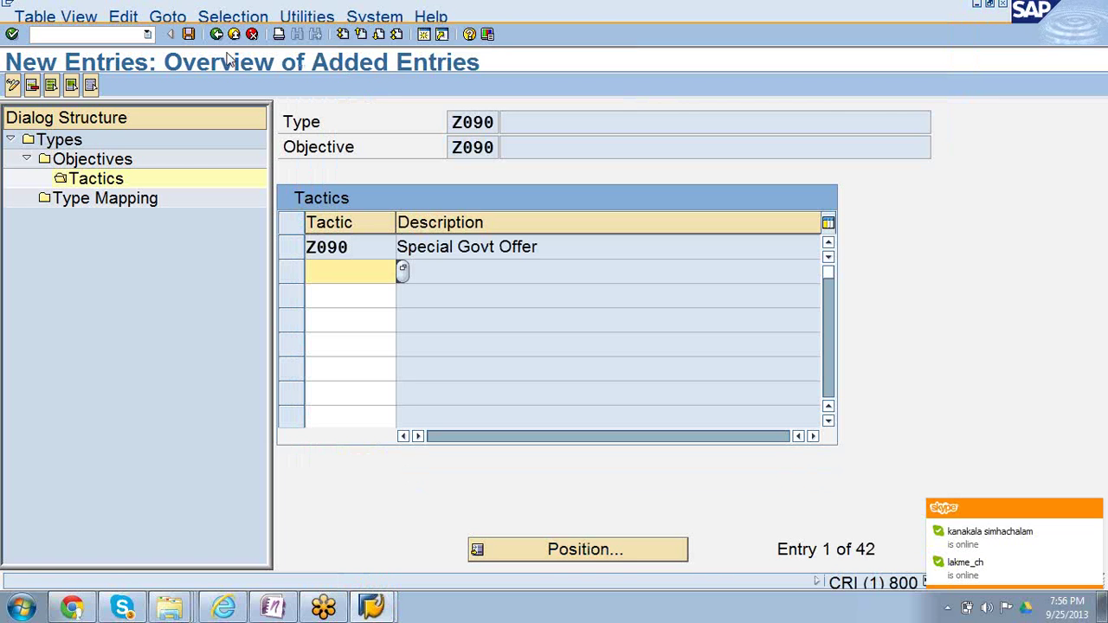
Save the objective and tactic assignments and return to the Types overview
left_click(188, 35)
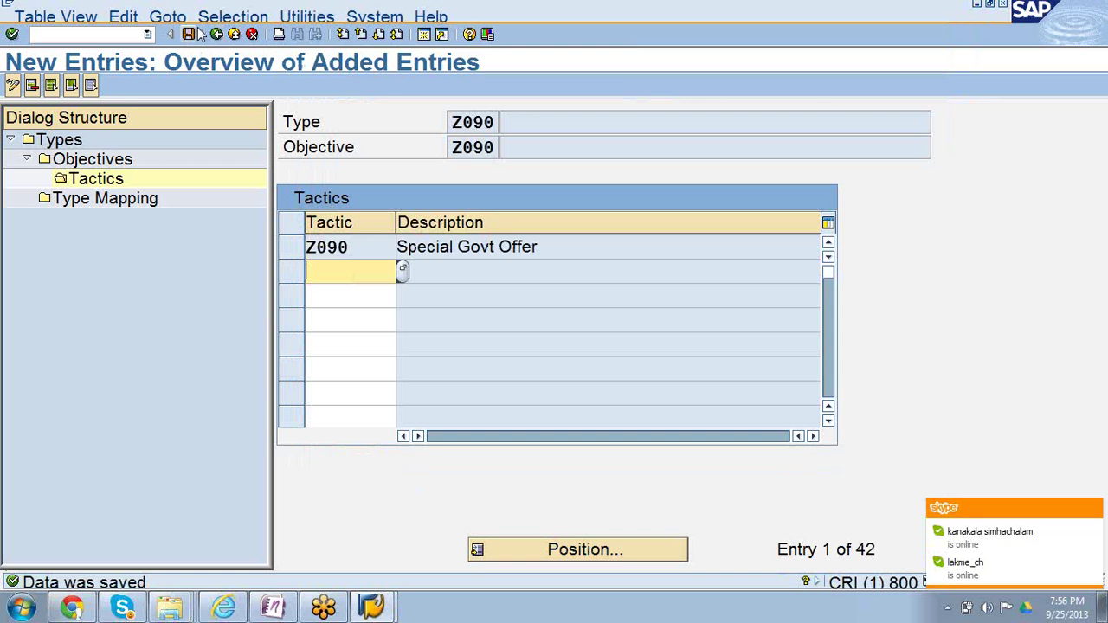
left_click(190, 35)
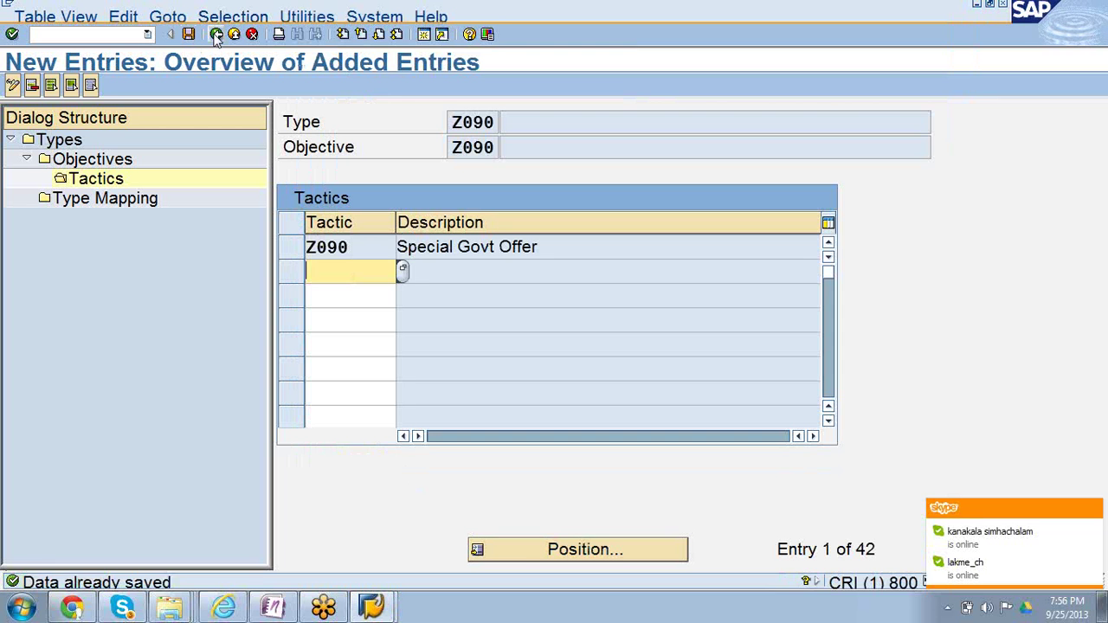
left_click(217, 35)
left_click(216, 36)
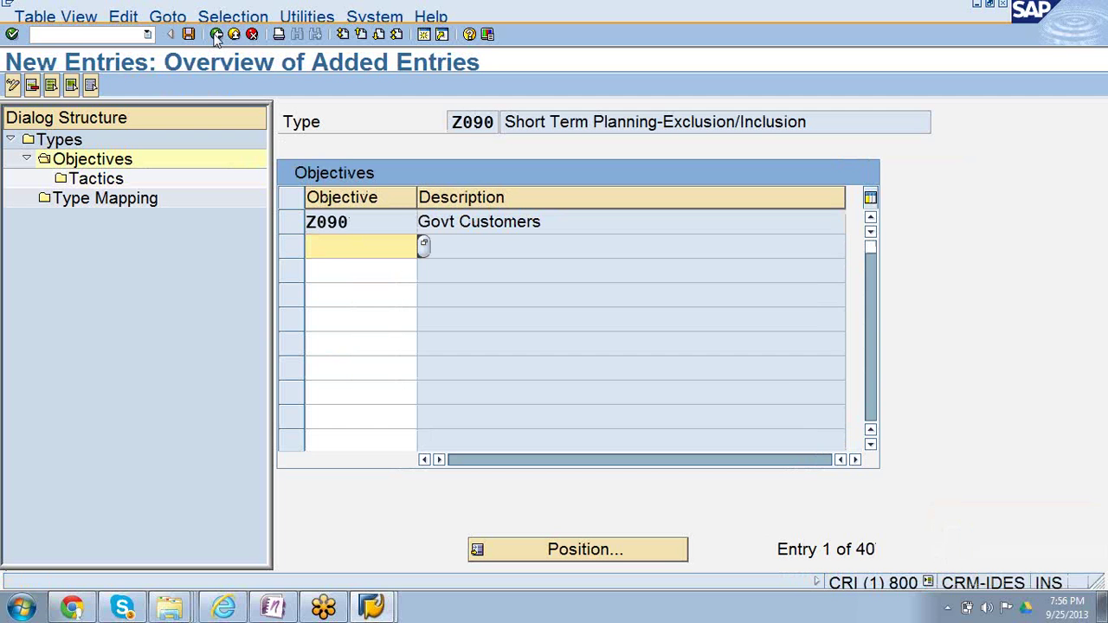
left_click(217, 35)
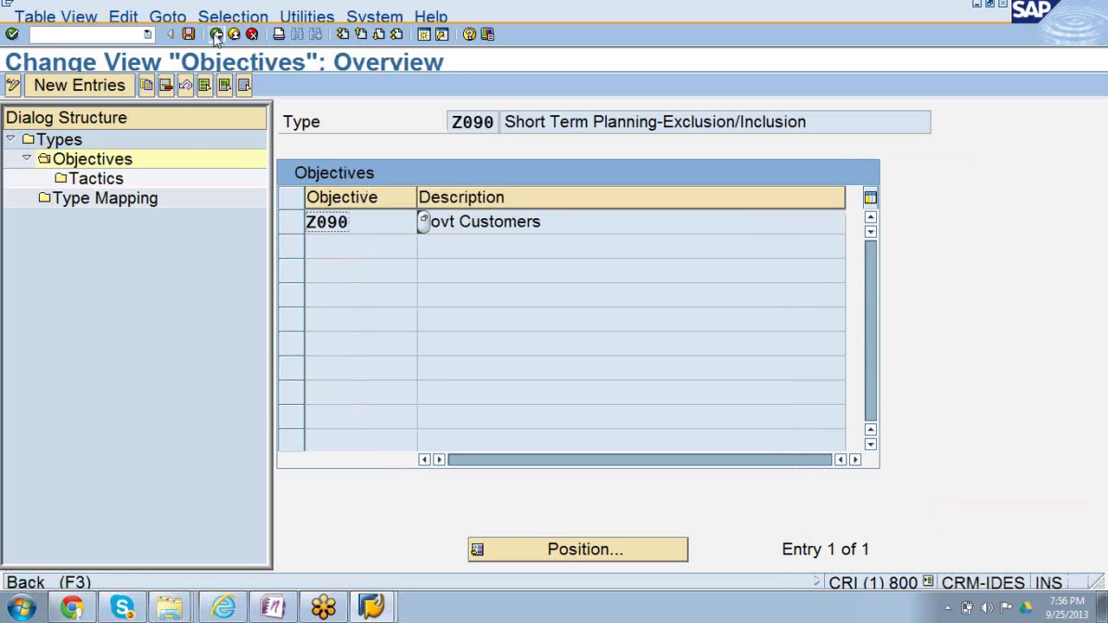
left_click(216, 36)
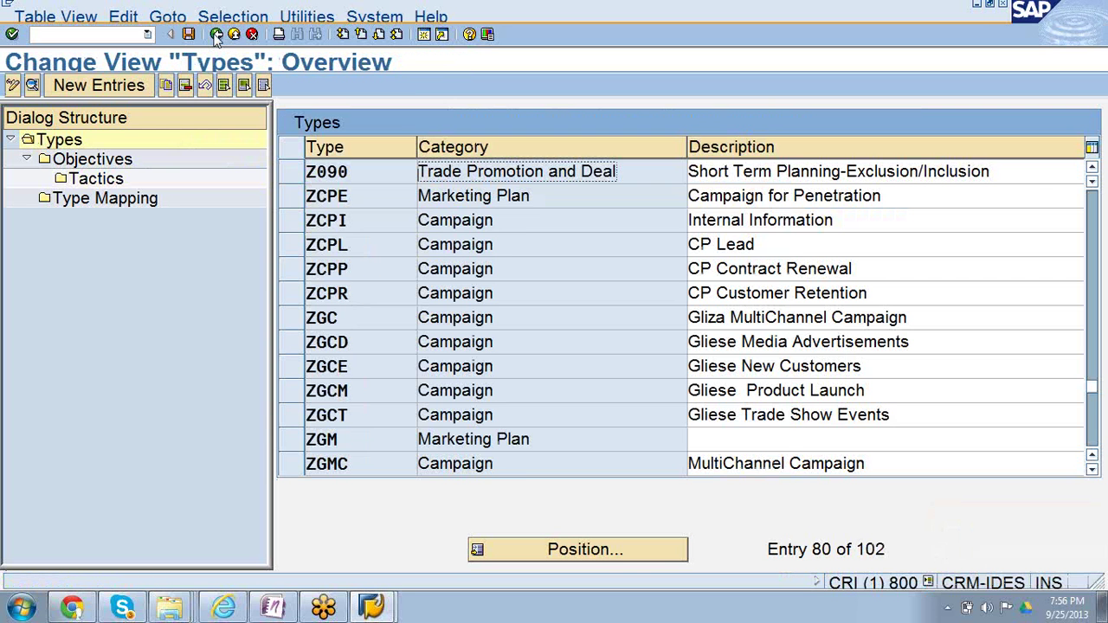
Change the description of type Z090 to "Special offer for Govt customers" and save it
left_click(1040, 179)
key("BackSpace")
key("BackSpace")
key("BackSpace")
key("BackSpace")
key("BackSpace")
key("BackSpace")
key("BackSpace")
key("BackSpace")
key("BackSpace")
key("BackSpace")
key("BackSpace")
key("BackSpace")
key("BackSpace")
key("BackSpace")
key("BackSpace")
key("BackSpace")
key("BackSpace")
key("BackSpace")
key("BackSpace")
key("BackSpace")
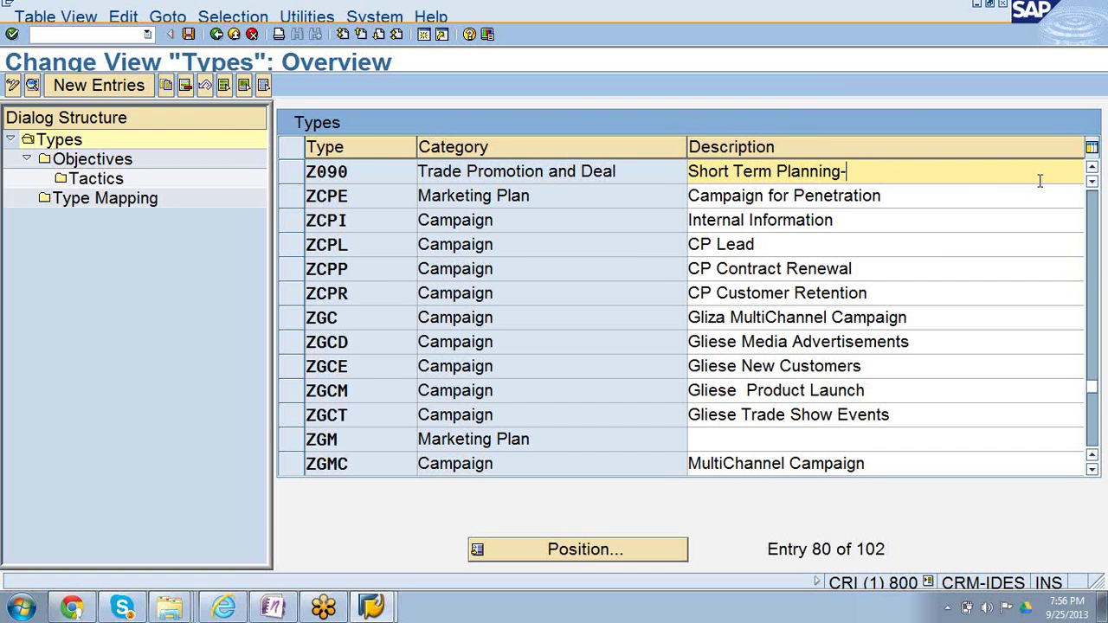
type("S")
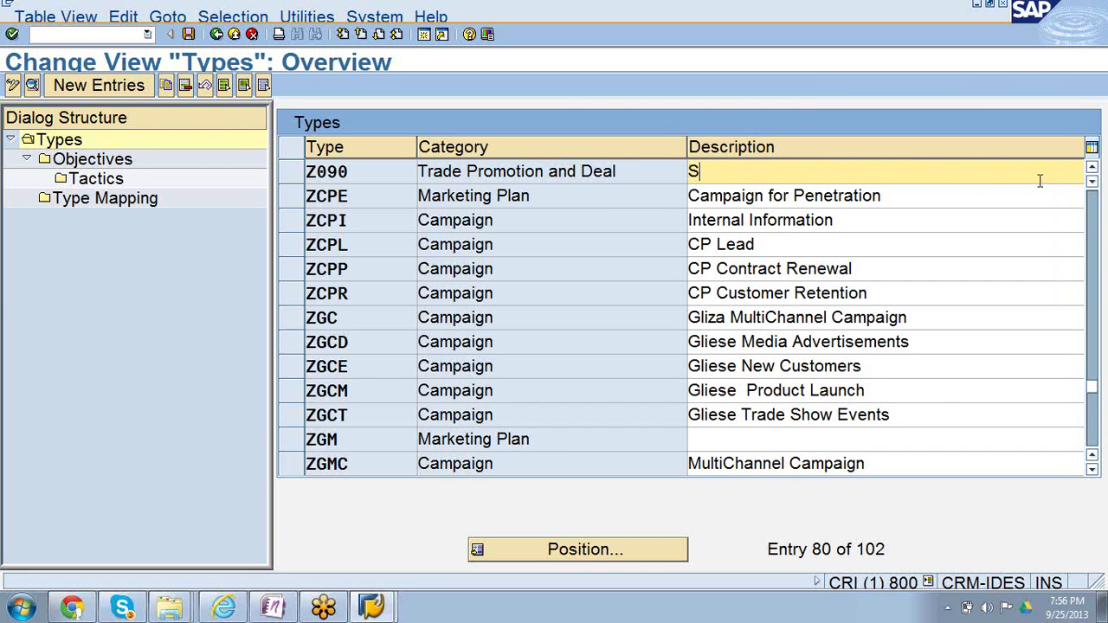
type("ep")
key("BackSpace")
type("pr")
type("ca")
key("BackSpace")
type("ial offer")
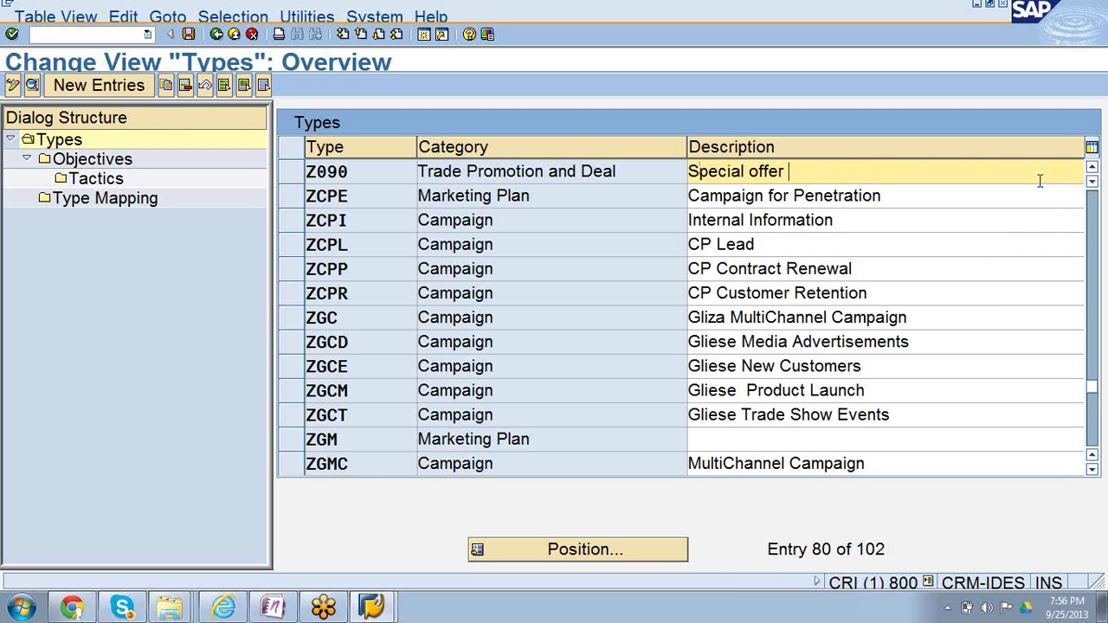
type(" for Govt customers")
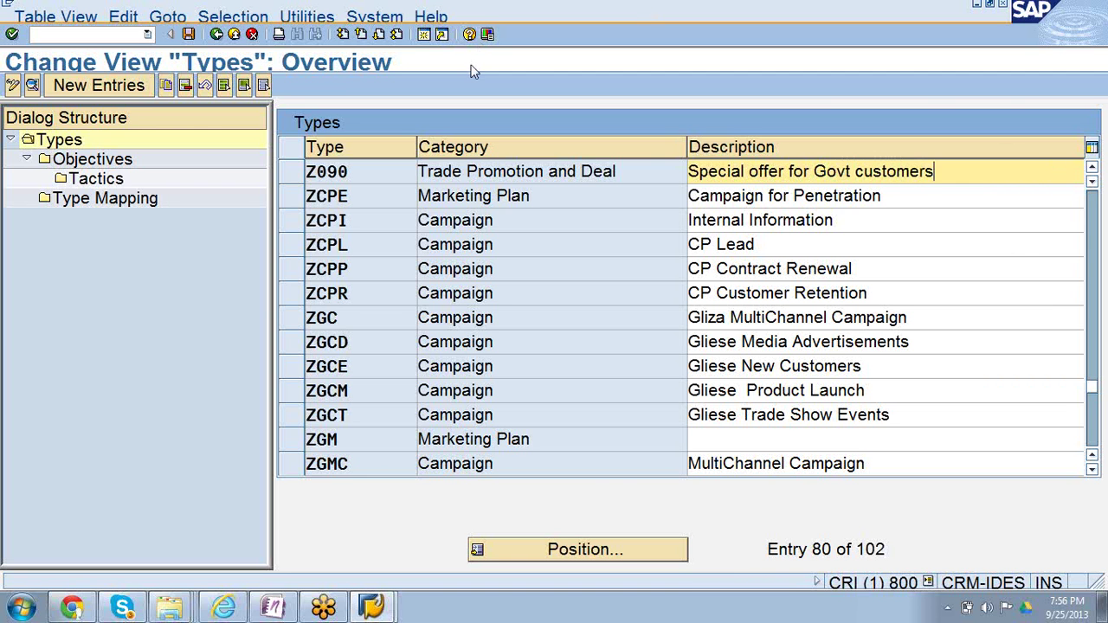
left_click(188, 35)
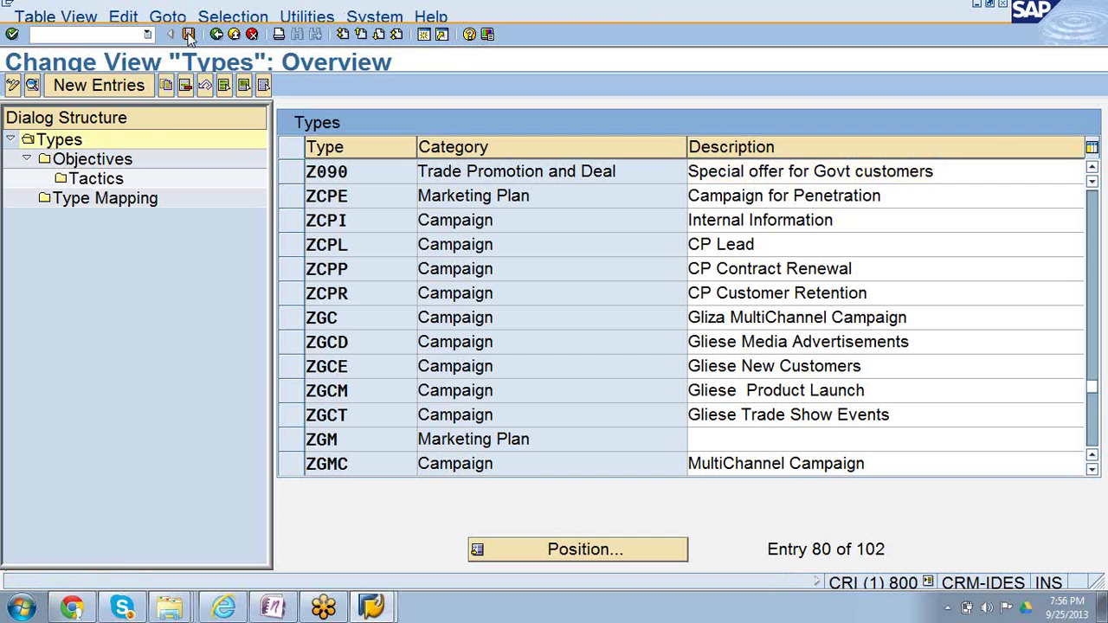
left_click(189, 34)
Open the Define Usage Types activity and copy usage type 0001 MDF Initiatives with the key Z090
left_click(217, 34)
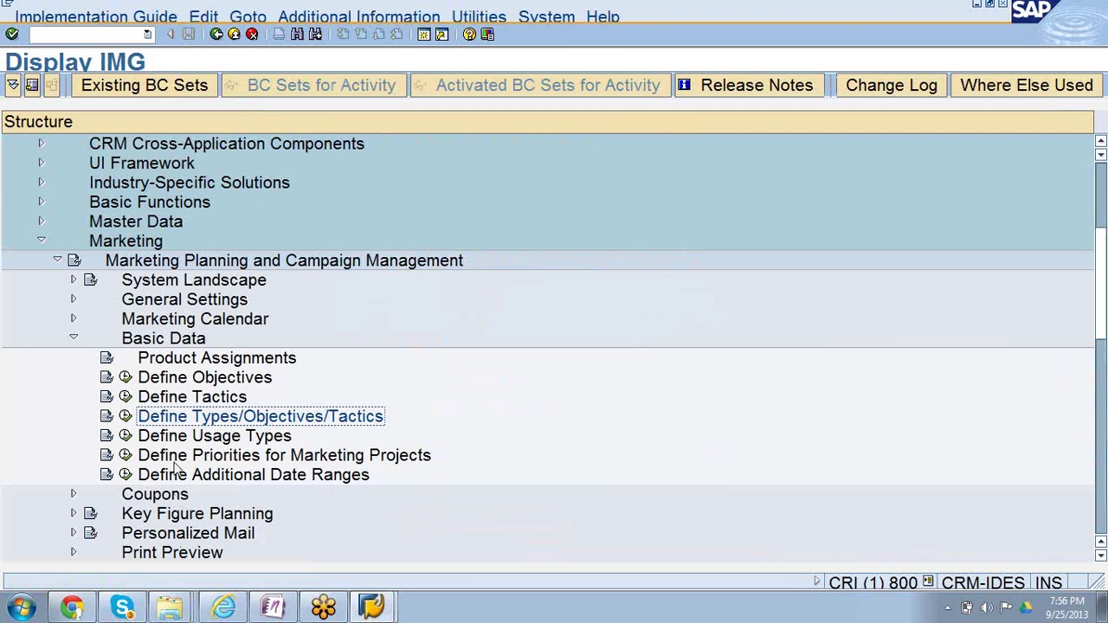
left_click(125, 437)
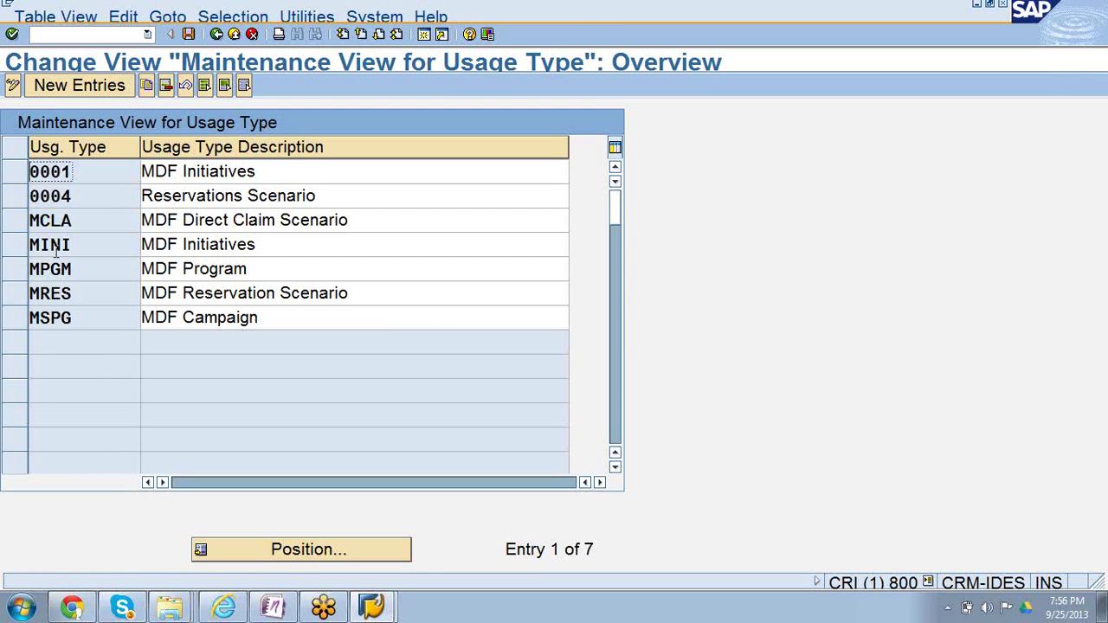
left_click(16, 174)
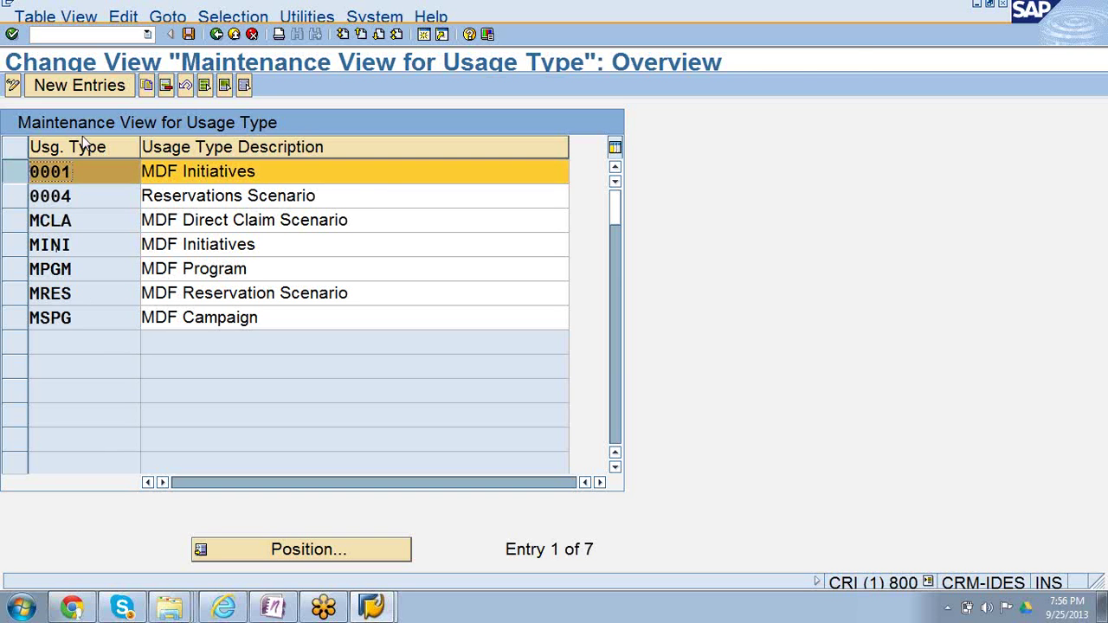
left_click(147, 85)
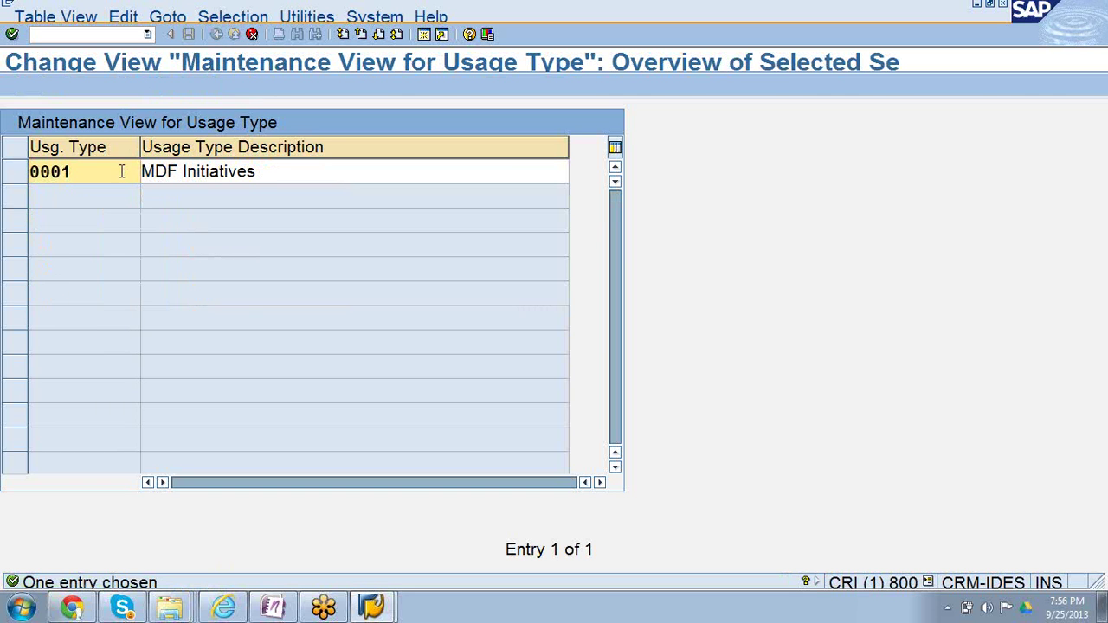
left_click(86, 175)
key("BackSpace")
key("BackSpace")
key("BackSpace")
key("BackSpace")
type("Z090")
Set the copied usage type's description to "Govt Initiatives" and accept the copy
left_click(179, 172)
key("BackSpace")
key("BackSpace")
key("BackSpace")
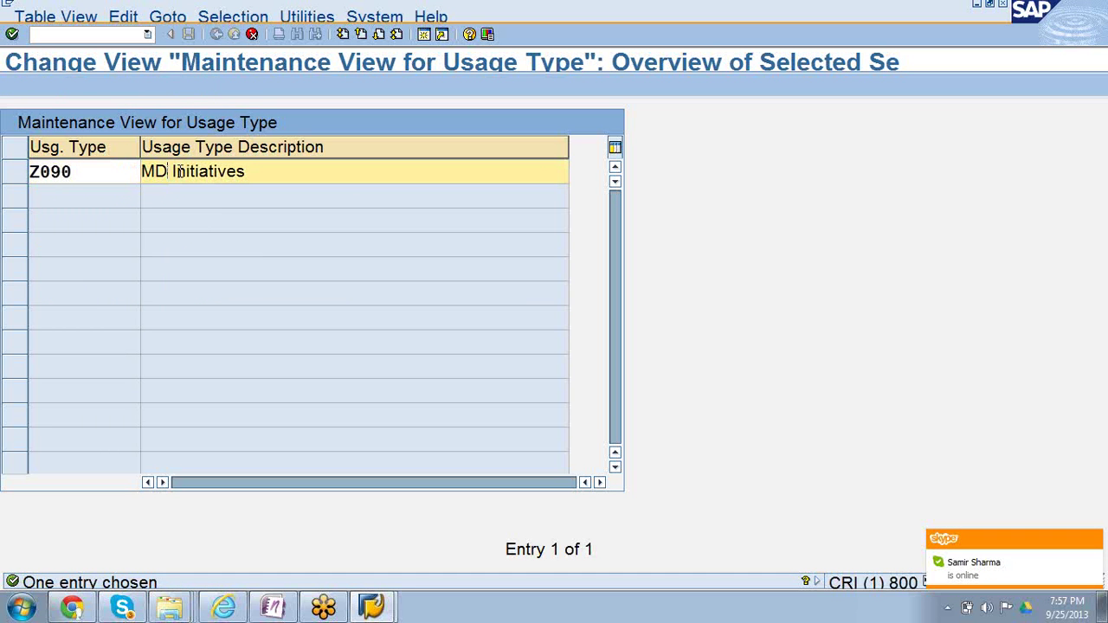
type("Gouv")
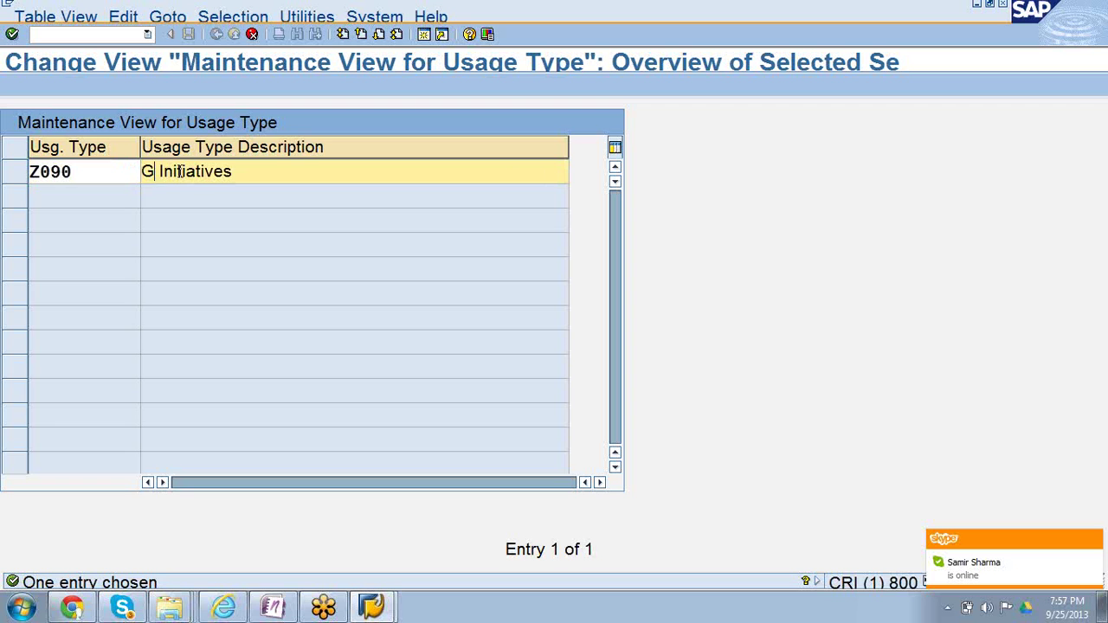
key("BackSpace")
key("BackSpace")
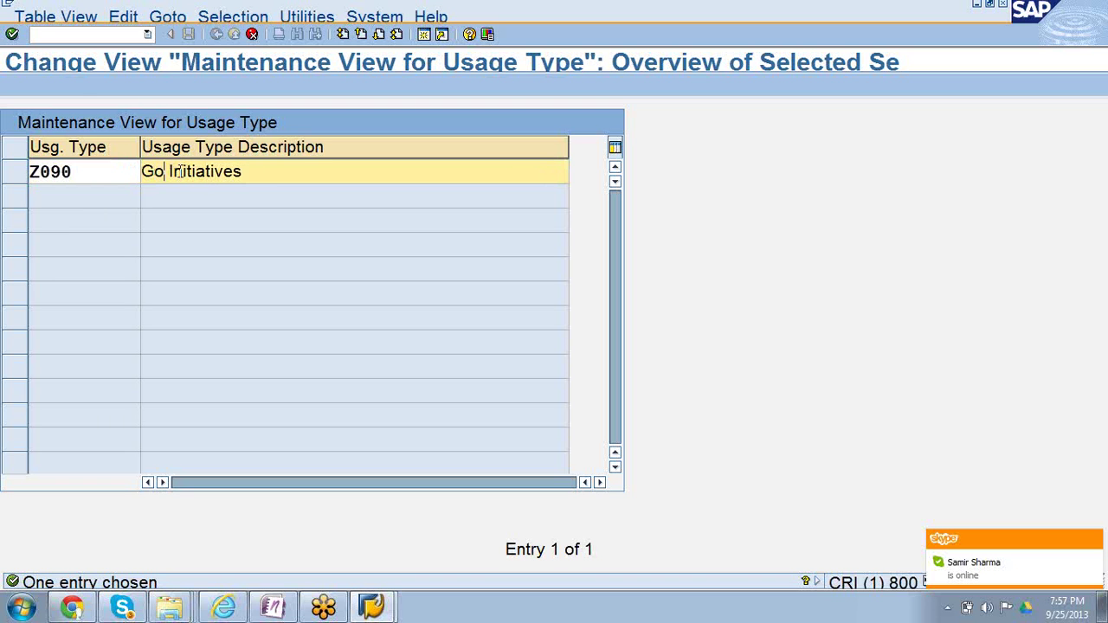
type("vt")
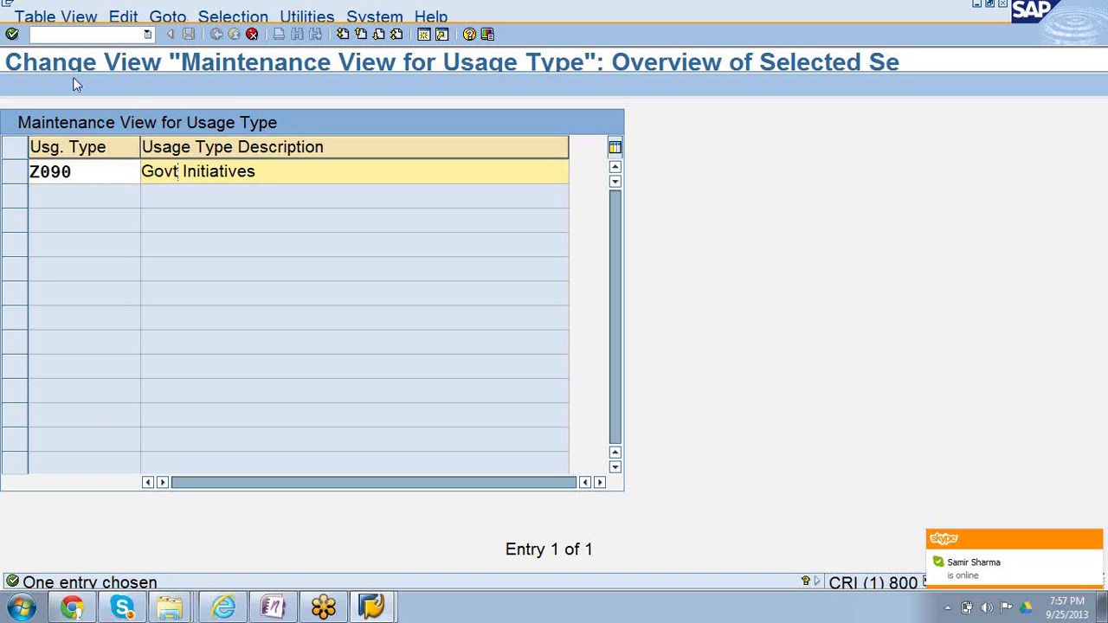
left_click(11, 34)
left_click(11, 34)
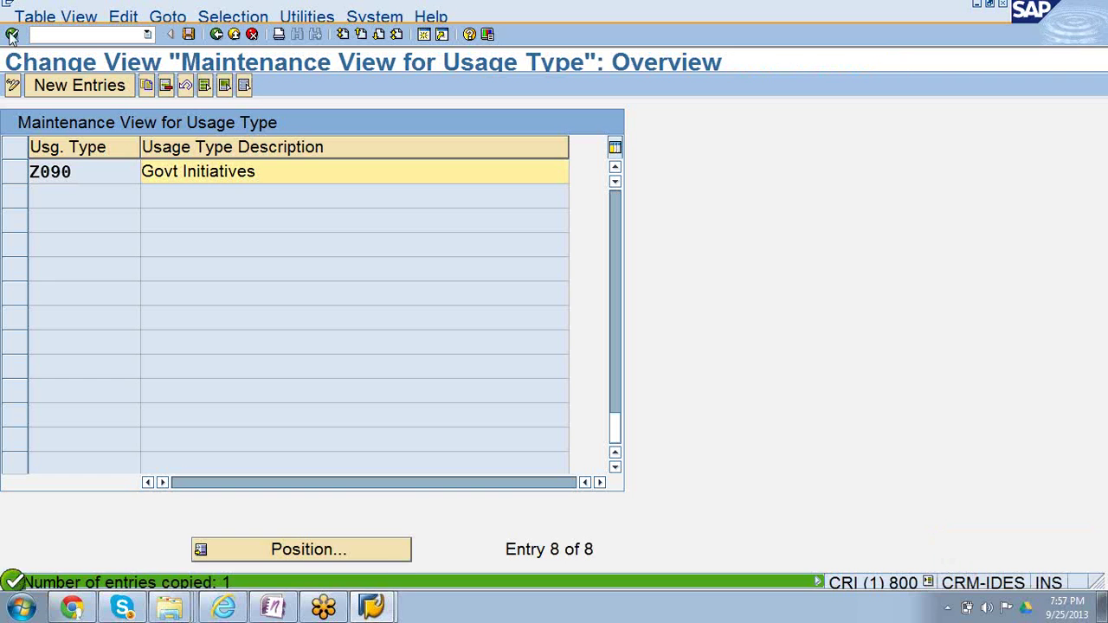
Save usage type Z090 in customizing request CRIK900268 and open the documentation of the Define Usage Types activity
left_click(190, 34)
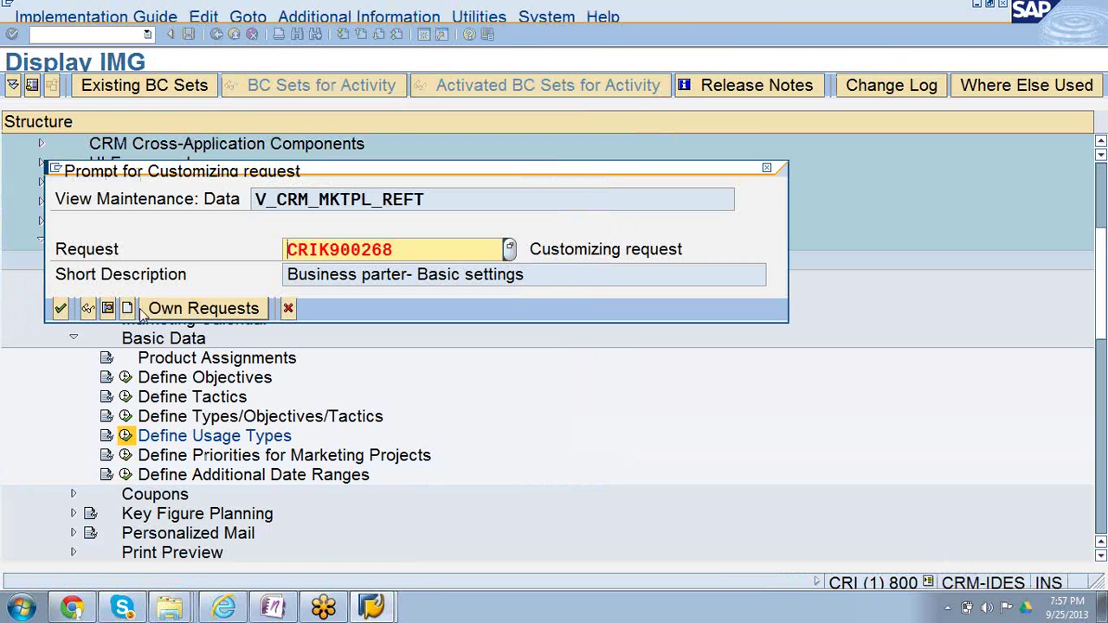
left_click(60, 309)
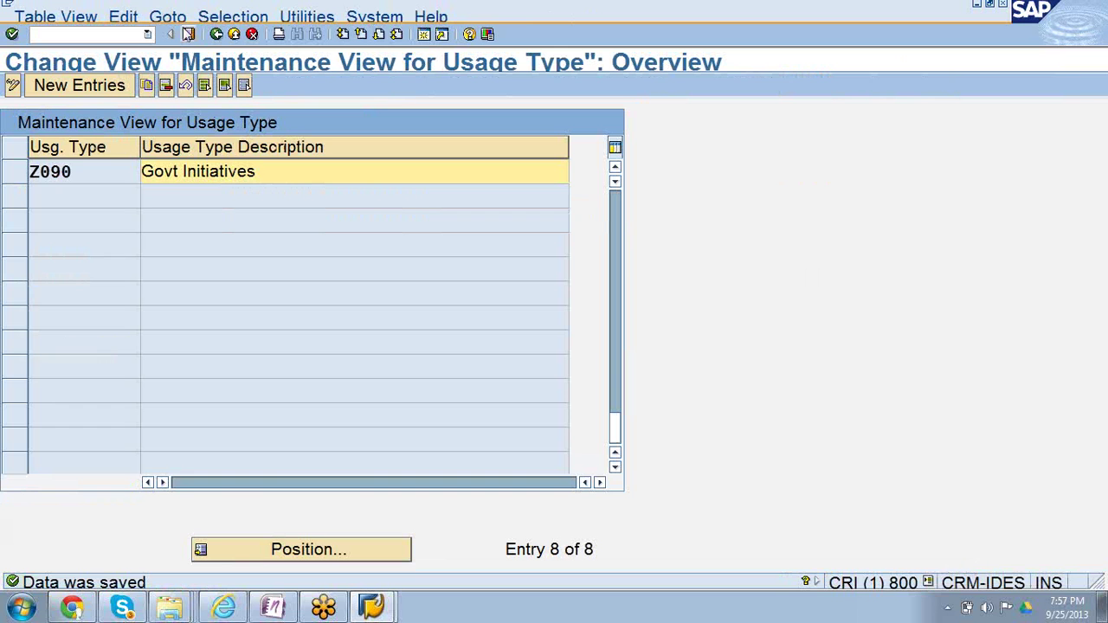
left_click(217, 34)
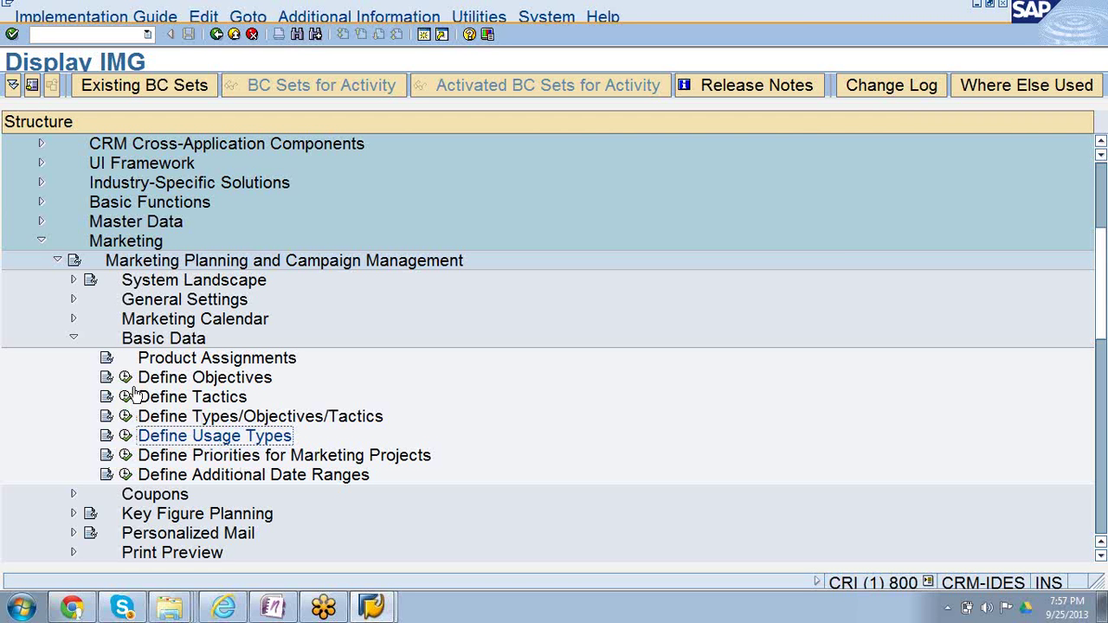
left_click(107, 436)
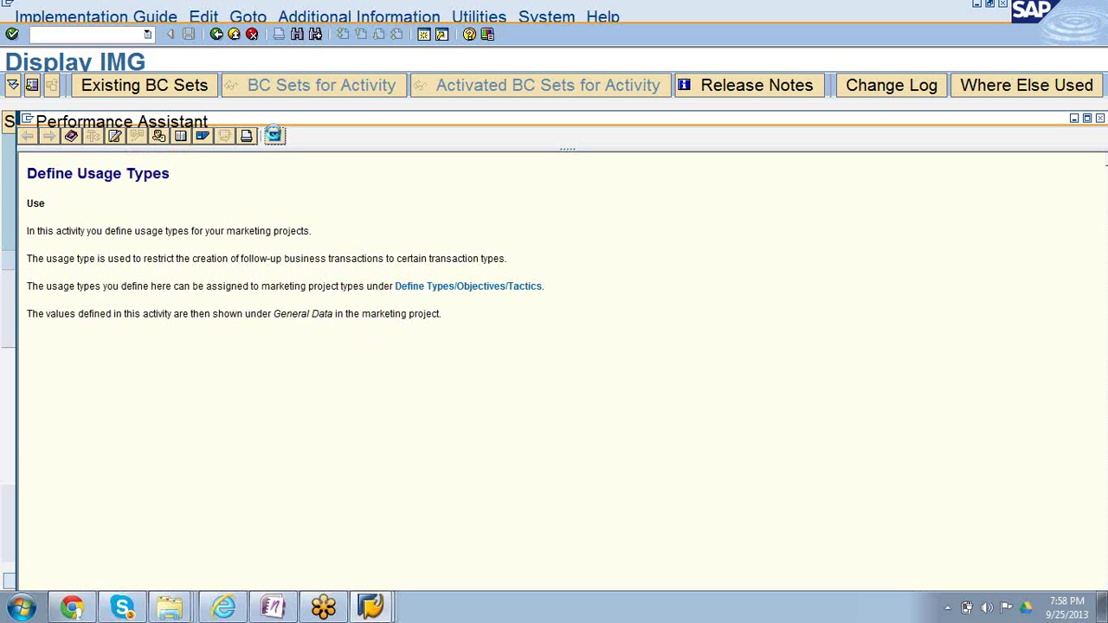
Open the Define Priorities for Marketing Projects activity and copy the Important priority entry with the key 5
left_click(274, 137)
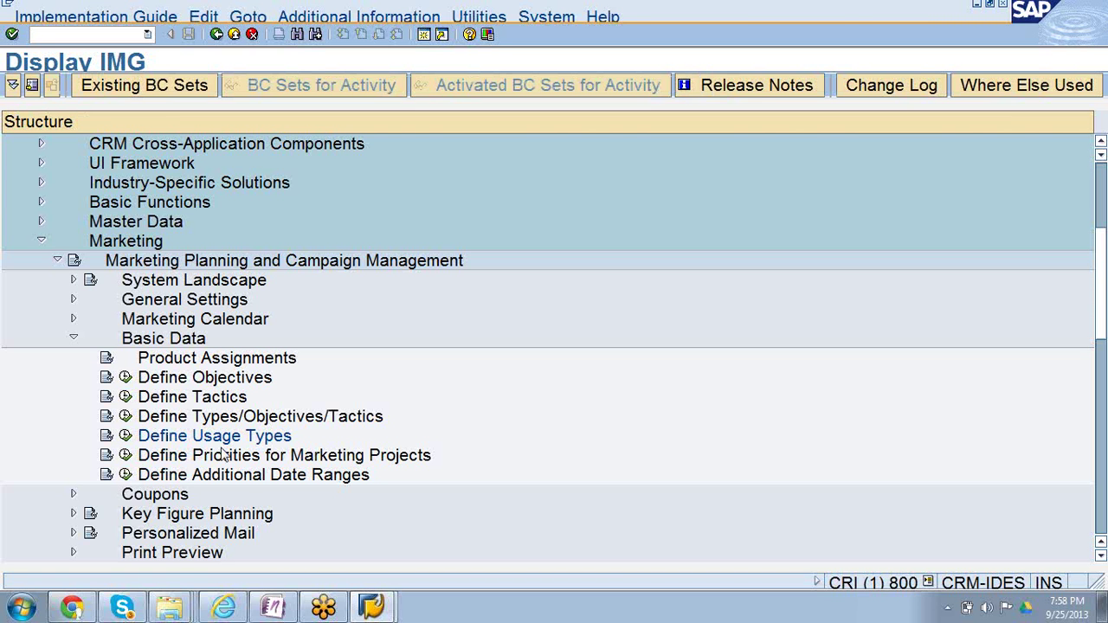
left_click(125, 456)
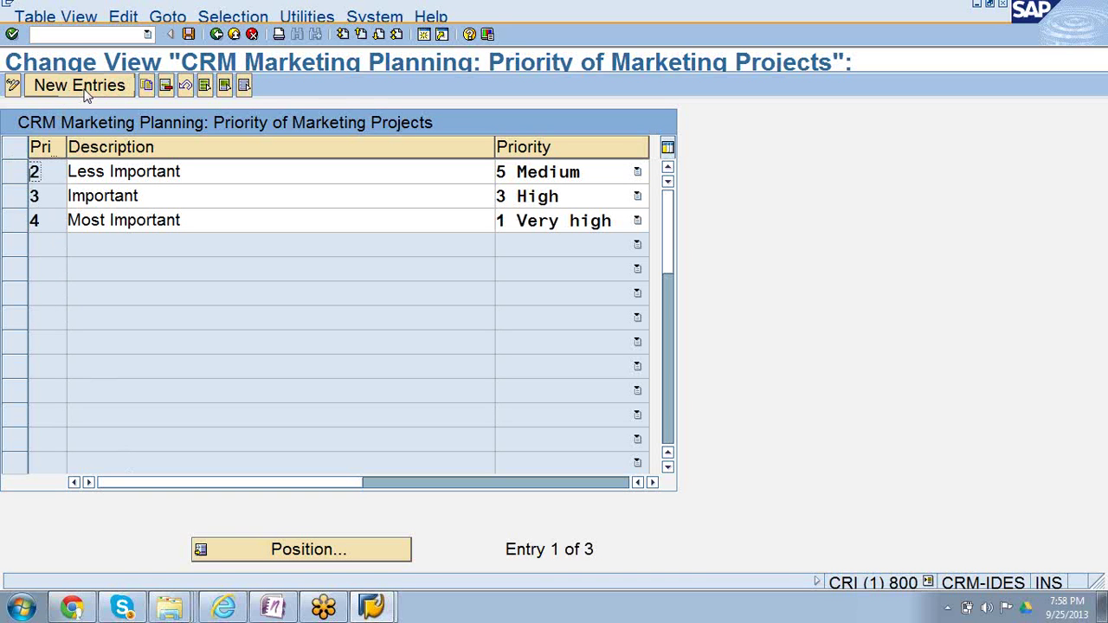
left_click(21, 198)
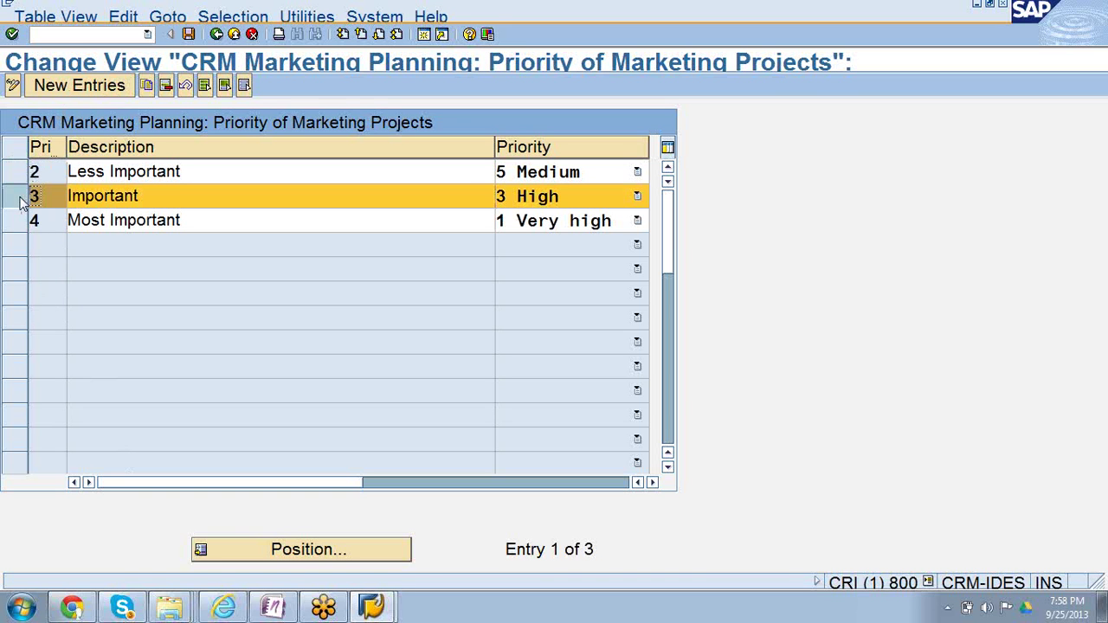
left_click(147, 86)
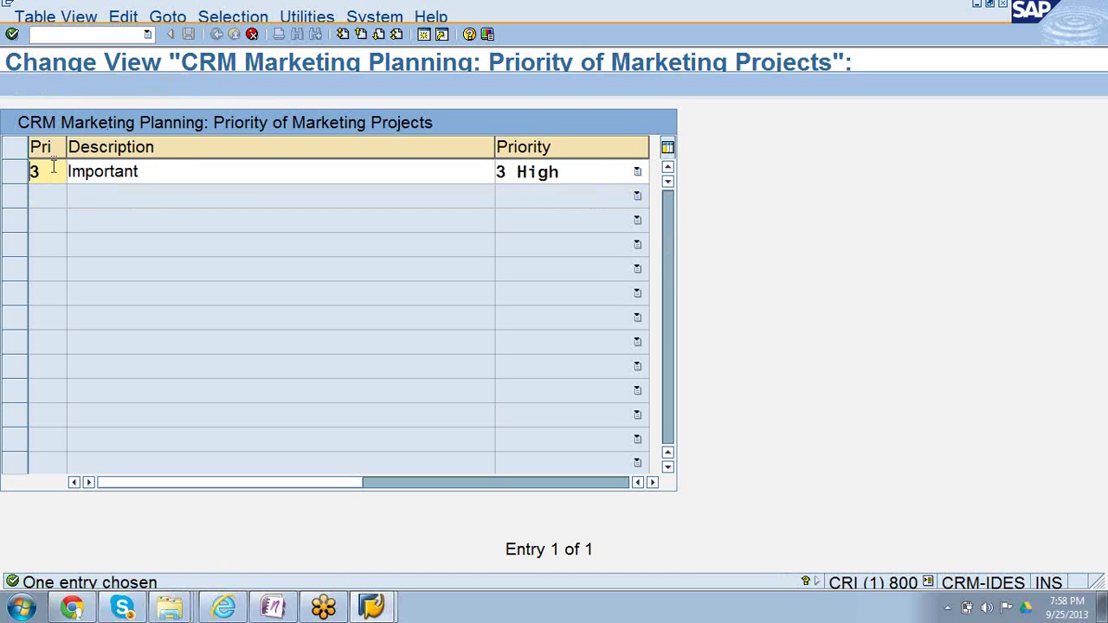
key("BackSpace")
type("4")
key("BackSpace")
type("5")
Set the copied priority's description to "V Important" and its priority to 1 Very high, and accept the copy
left_click(211, 178)
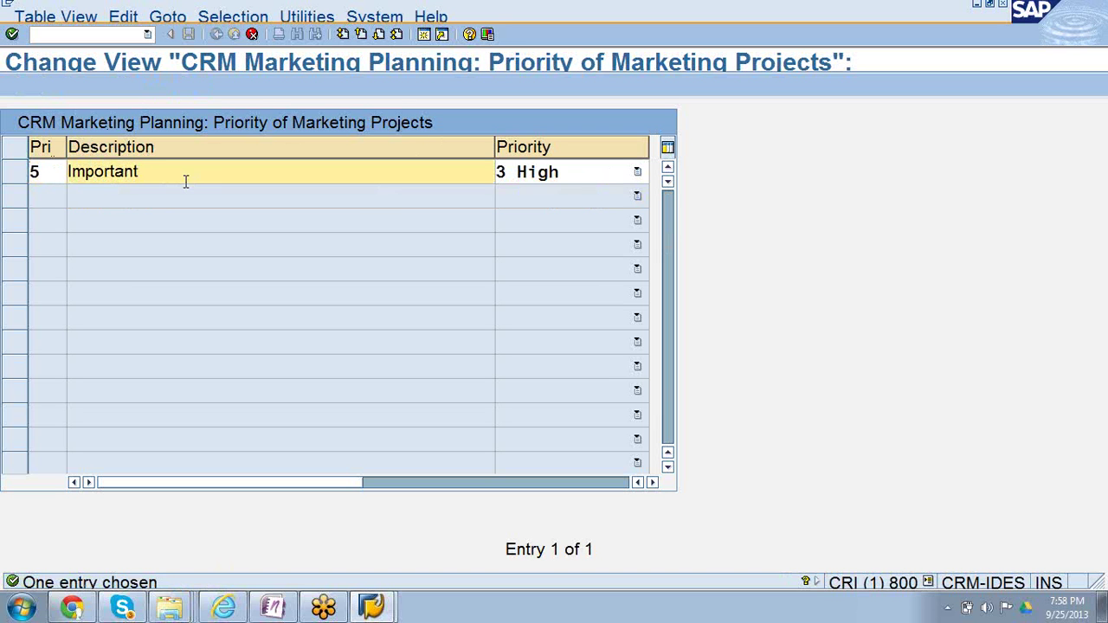
key("Home")
type("V")
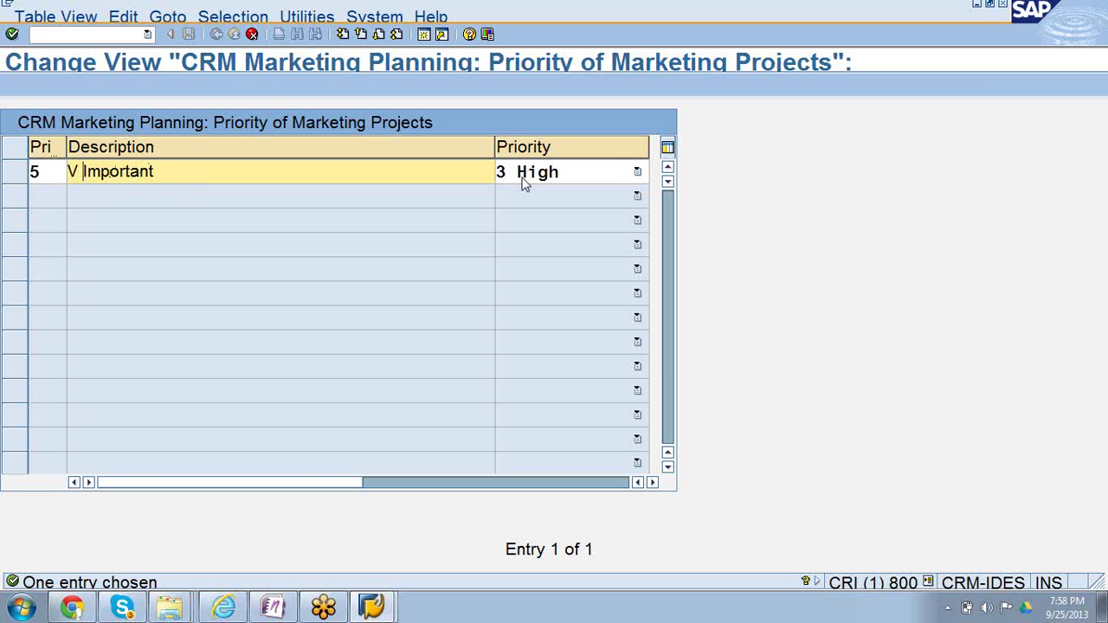
left_click(637, 172)
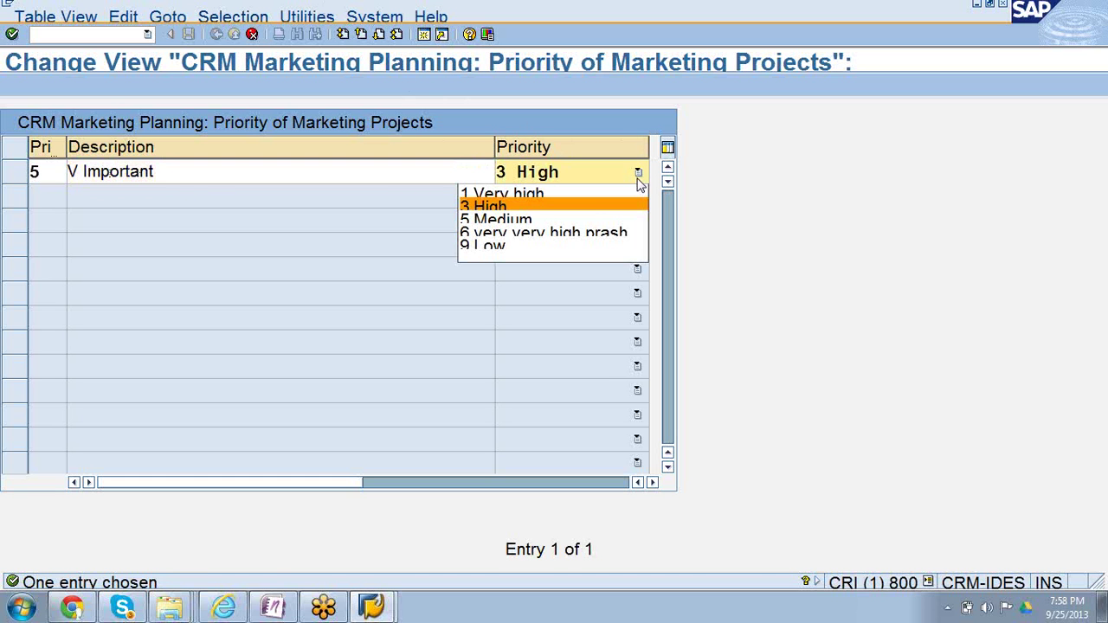
left_click(594, 196)
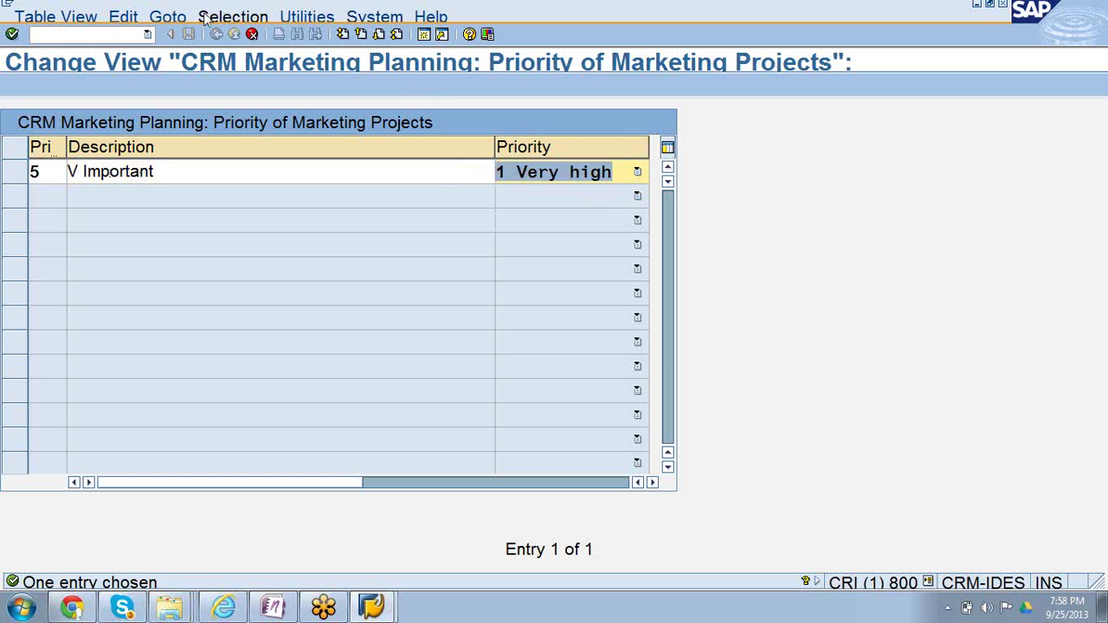
left_click(12, 33)
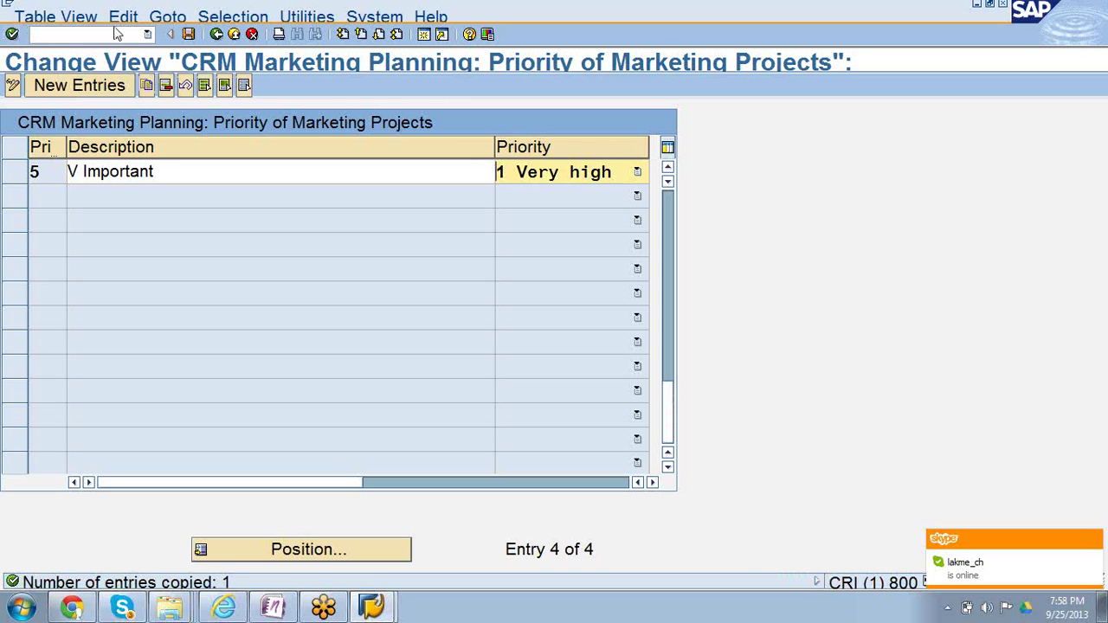
Save priority 5 in customizing request CRIK900268 and return to the IMG structure
left_click(189, 35)
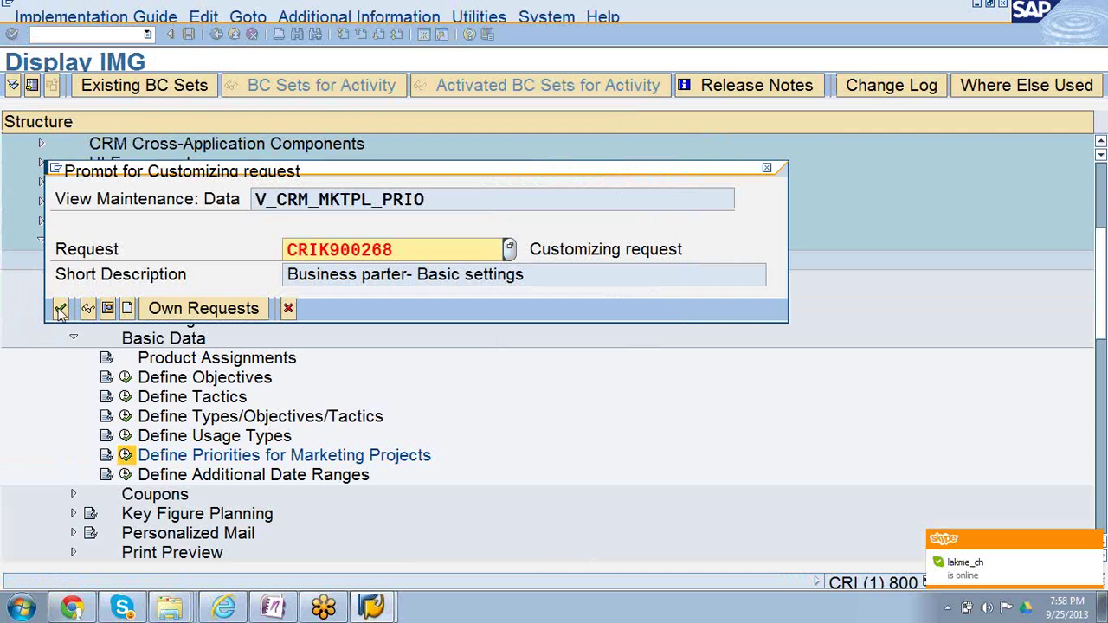
left_click(61, 310)
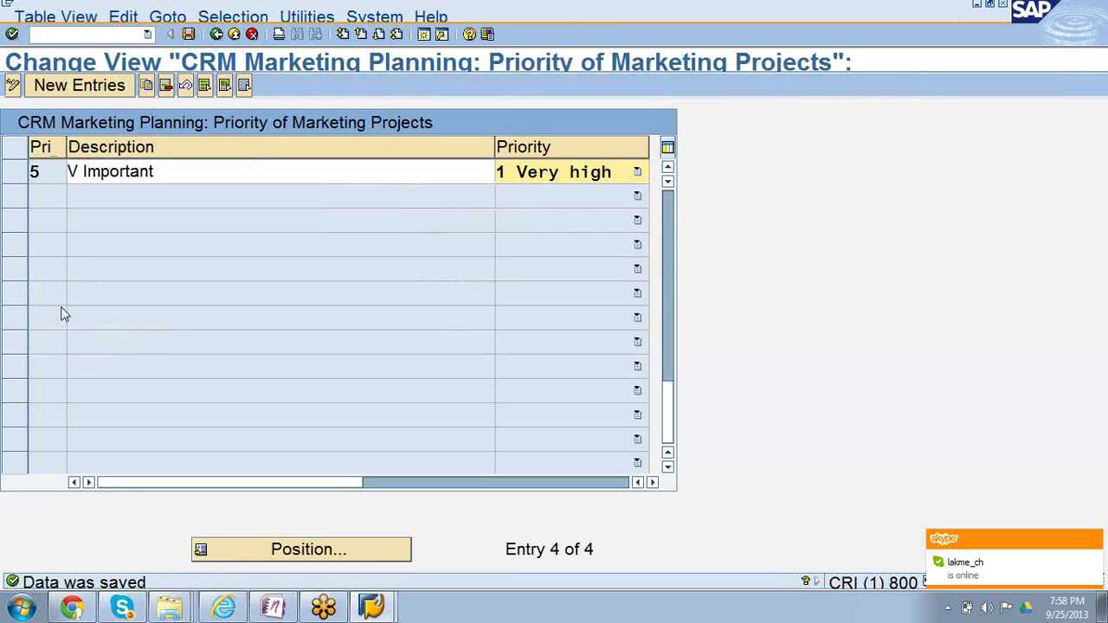
left_click(216, 35)
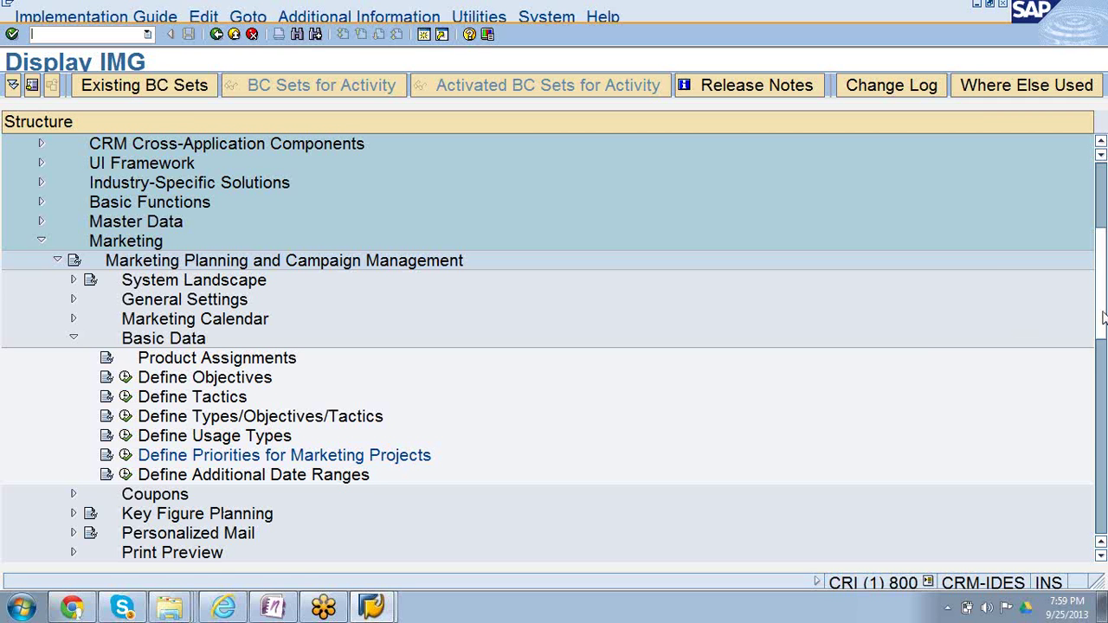
Look through the activities under Coupons and read the documentation of the Key Figure Planning node
scroll(1103, 318, "down", 4)
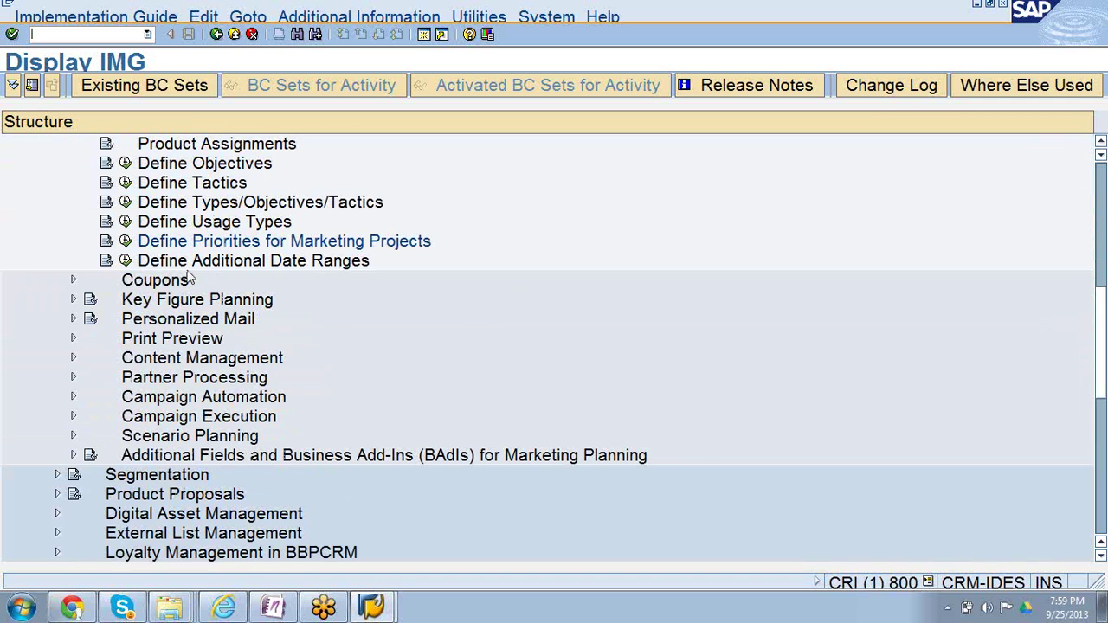
left_click(73, 282)
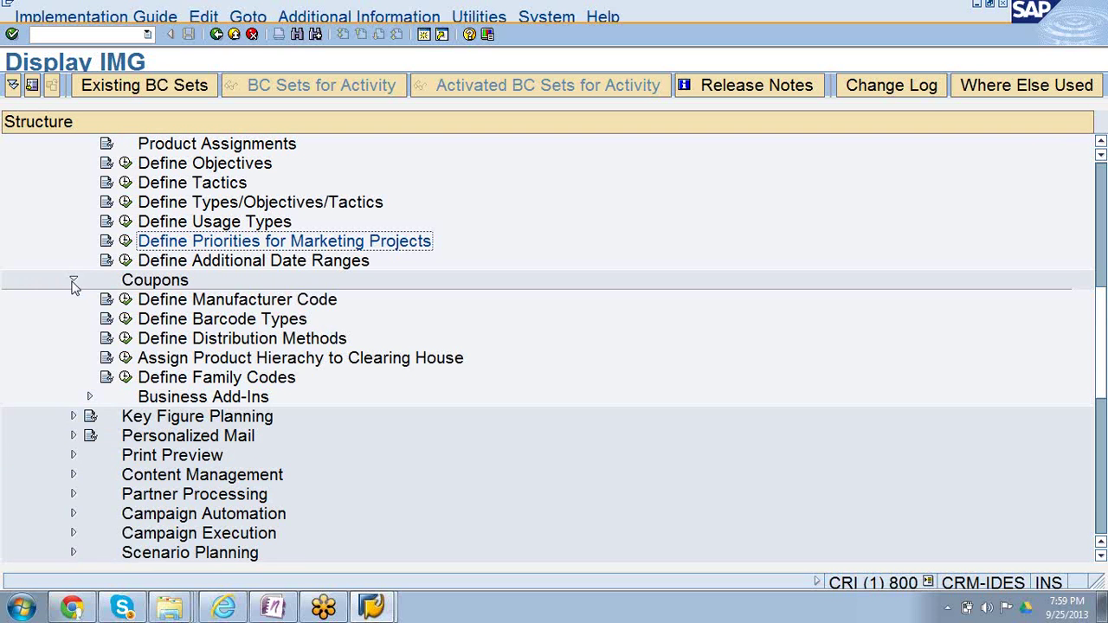
left_click(74, 283)
left_click(152, 301)
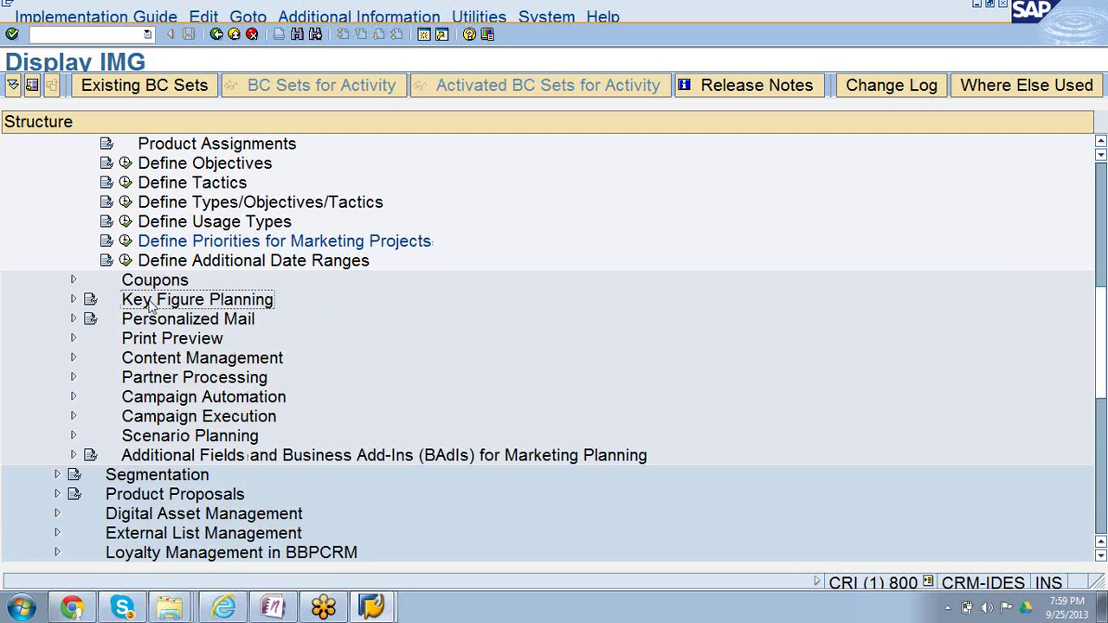
left_click(91, 303)
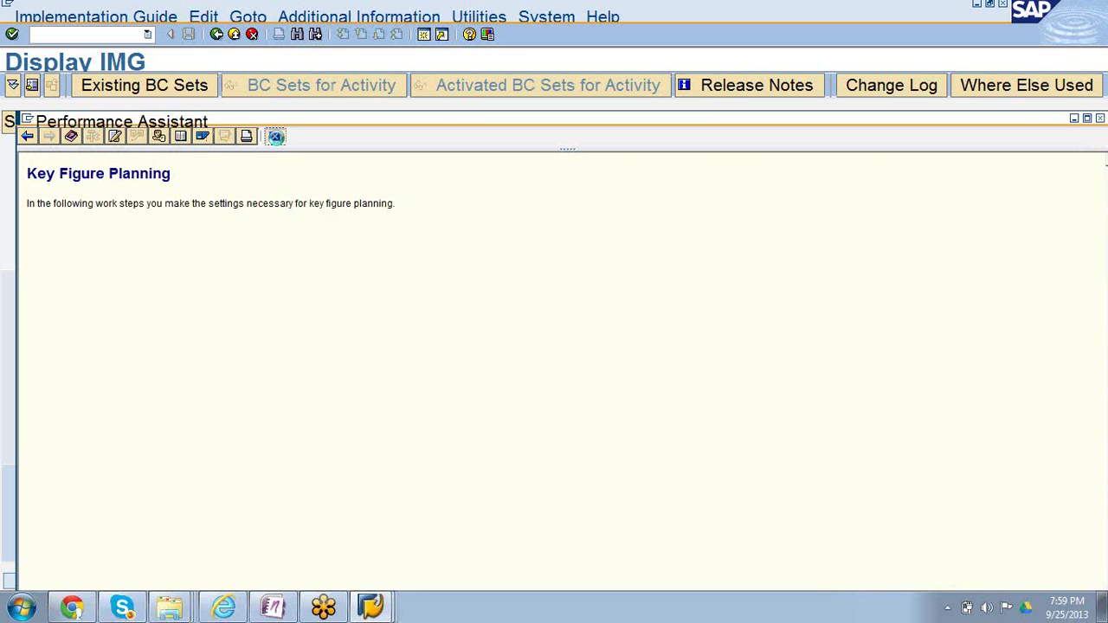
left_click(276, 136)
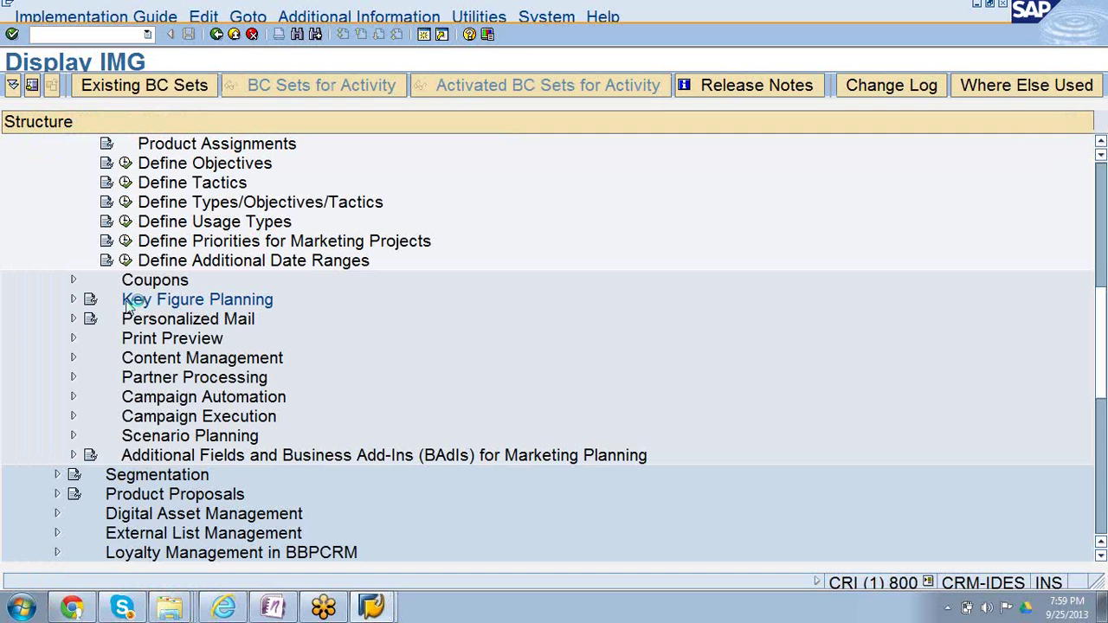
Expand Key Figure Planning and read the documentation of Connection of Business Planning and Simulation (BPS) and of Define Key Figures
left_click(72, 299)
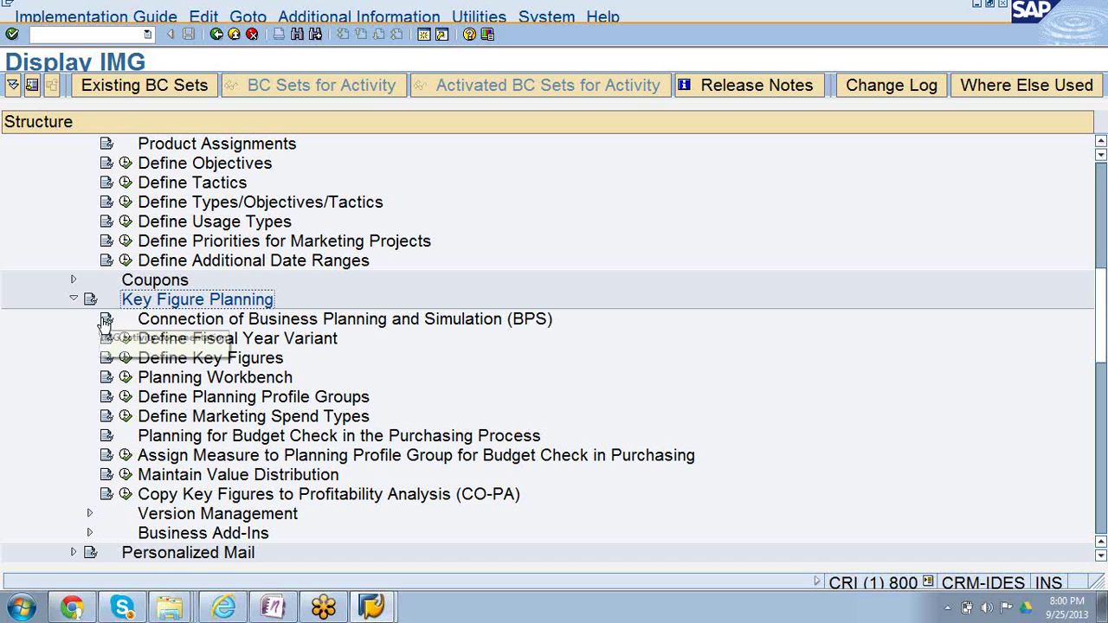
left_click(107, 320)
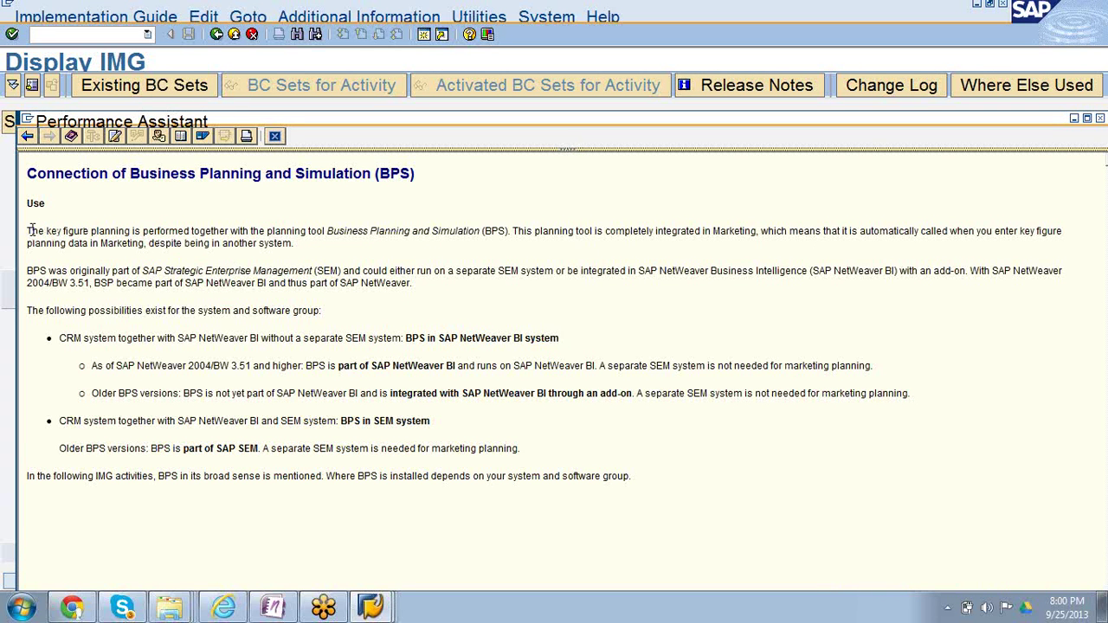
left_click_drag(28, 231, 511, 236)
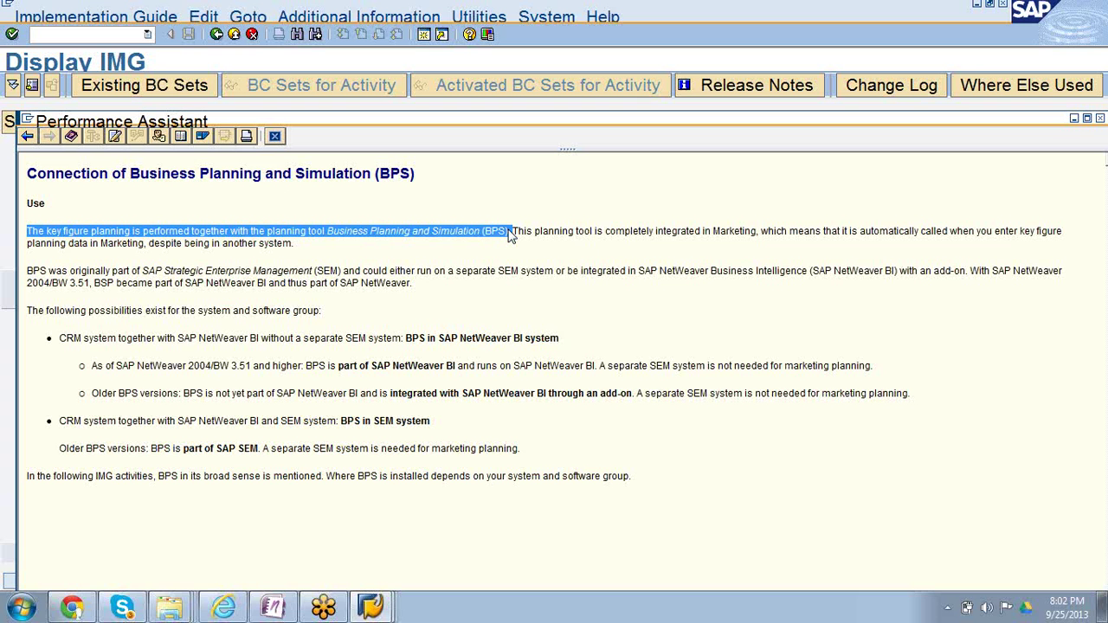
left_click(273, 136)
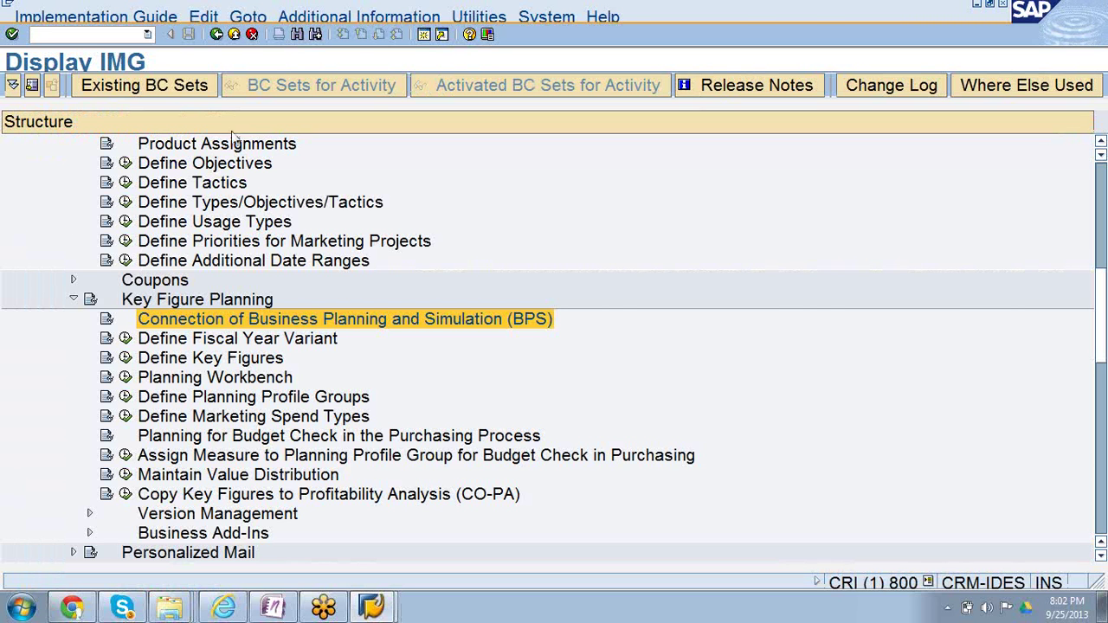
left_click(104, 360)
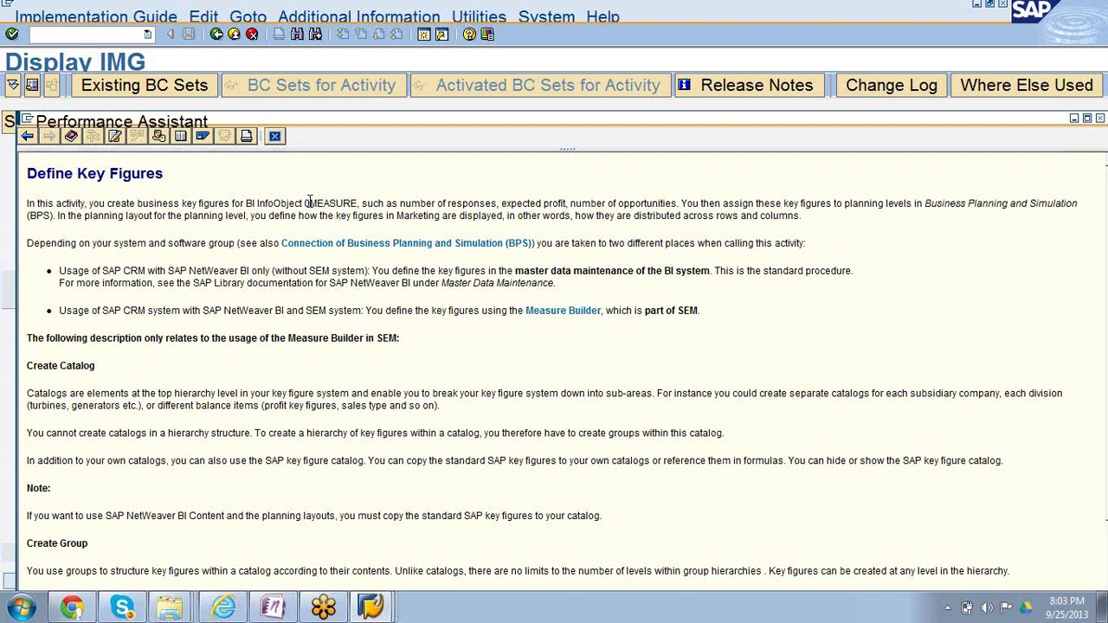
double_click(332, 198)
left_click(274, 136)
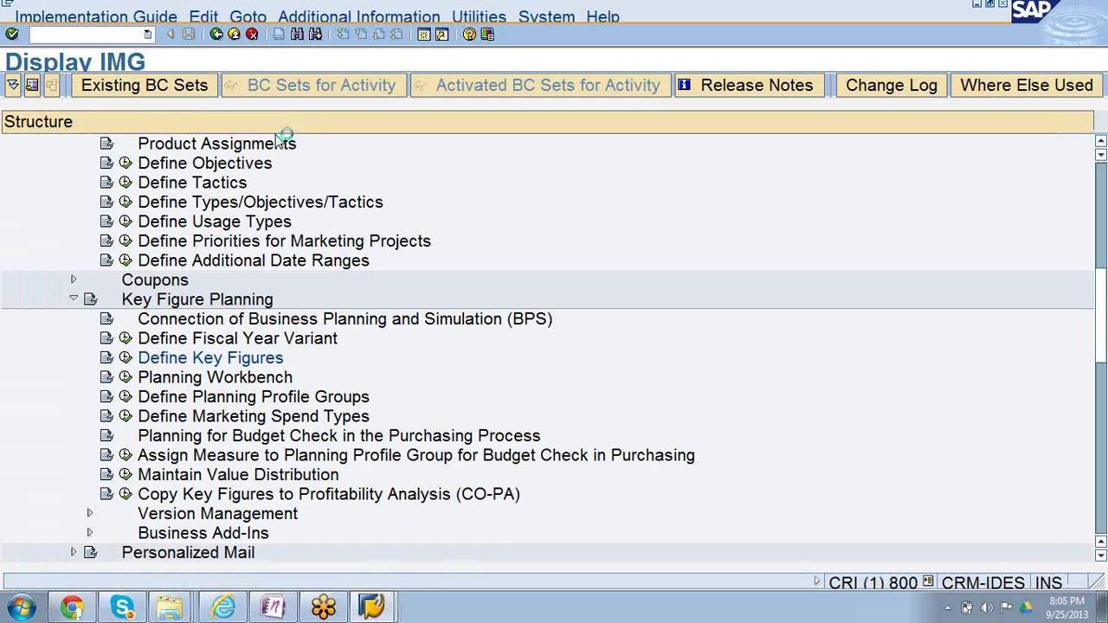
Open the Define Key Figures activity and expand the CRM Marketing Key Figures measure catalog
left_click(122, 364)
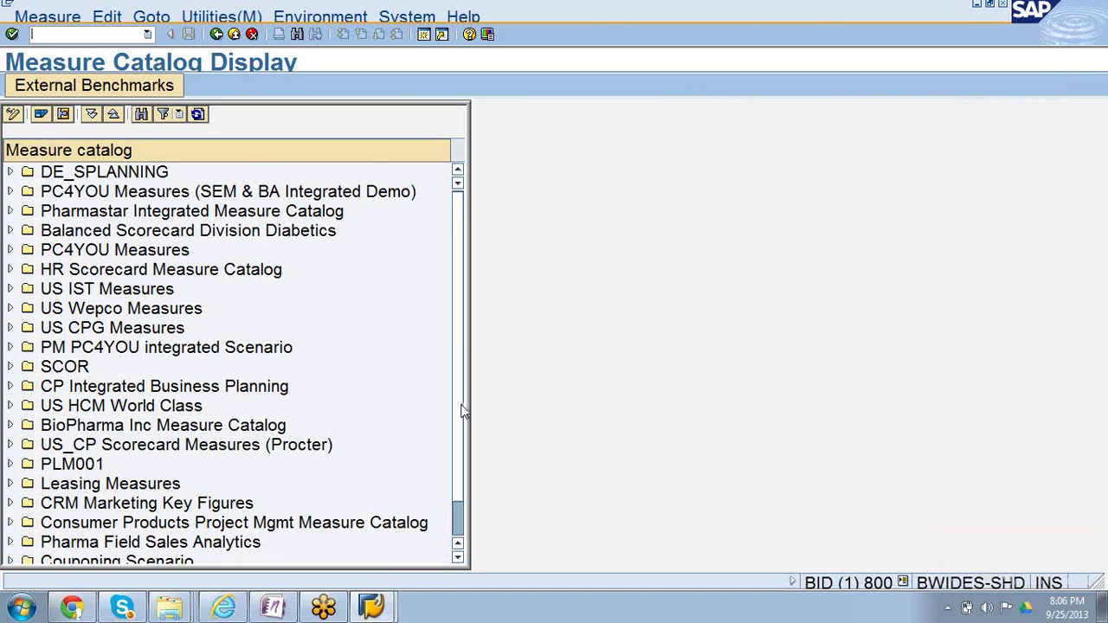
scroll(463, 412, "down", 2)
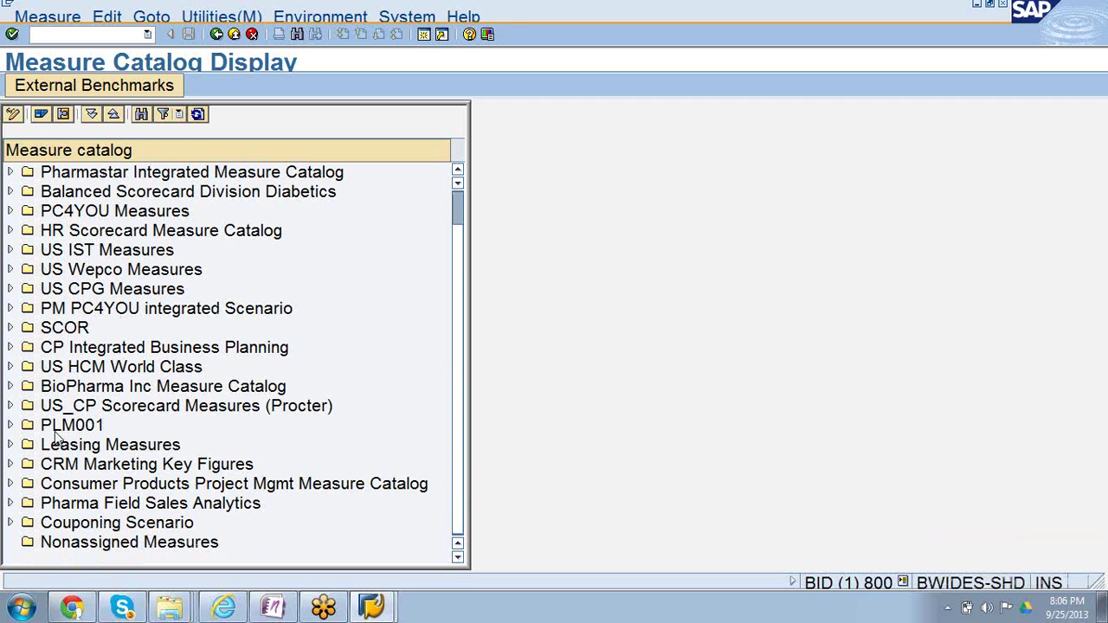
left_click(10, 465)
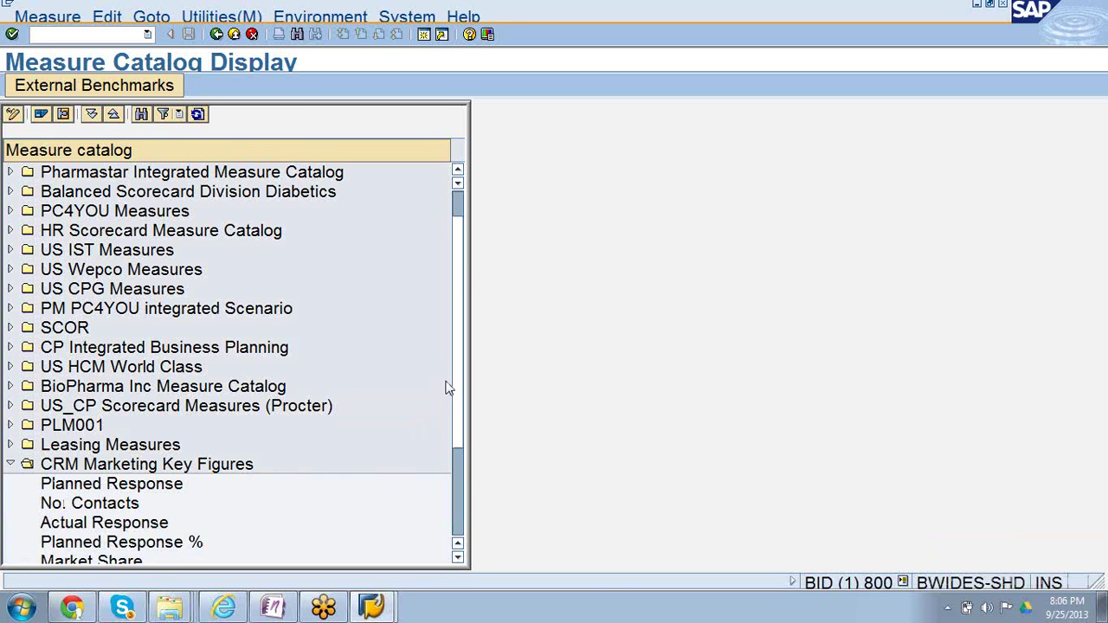
scroll(459, 389, "down", 5)
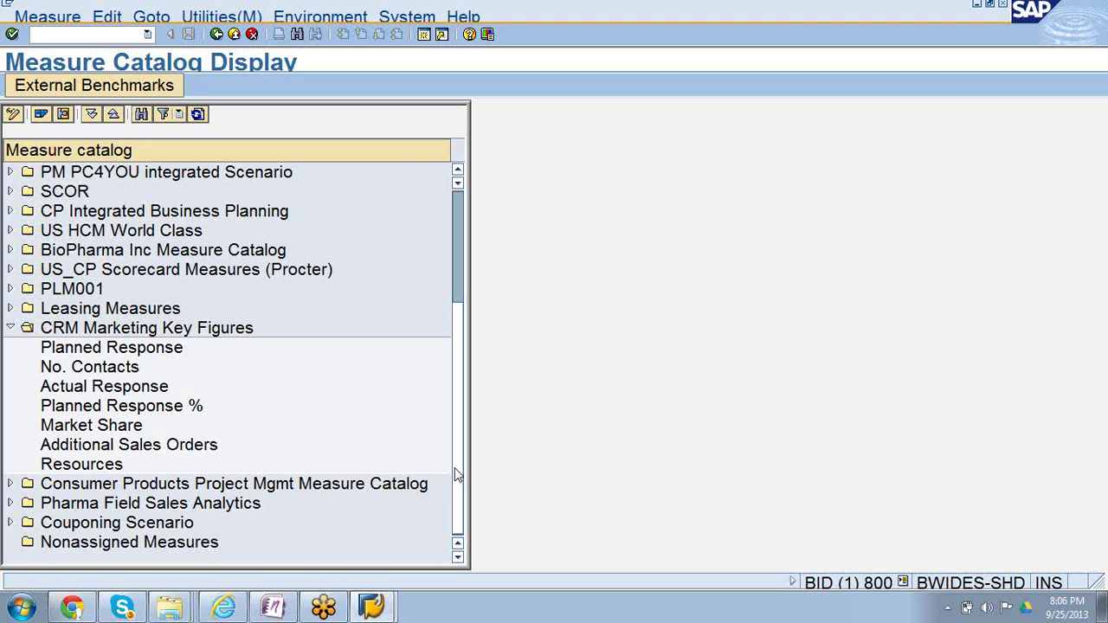
Display the Planned Response measure and review its data source, attributes, URL and definition
left_click(116, 351)
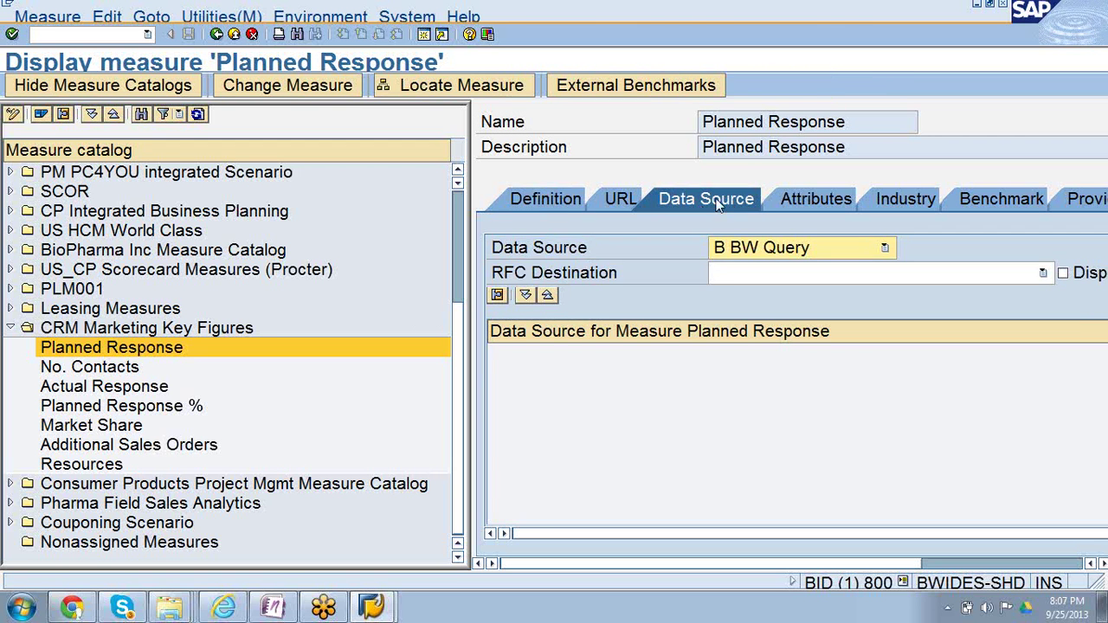
left_click(794, 195)
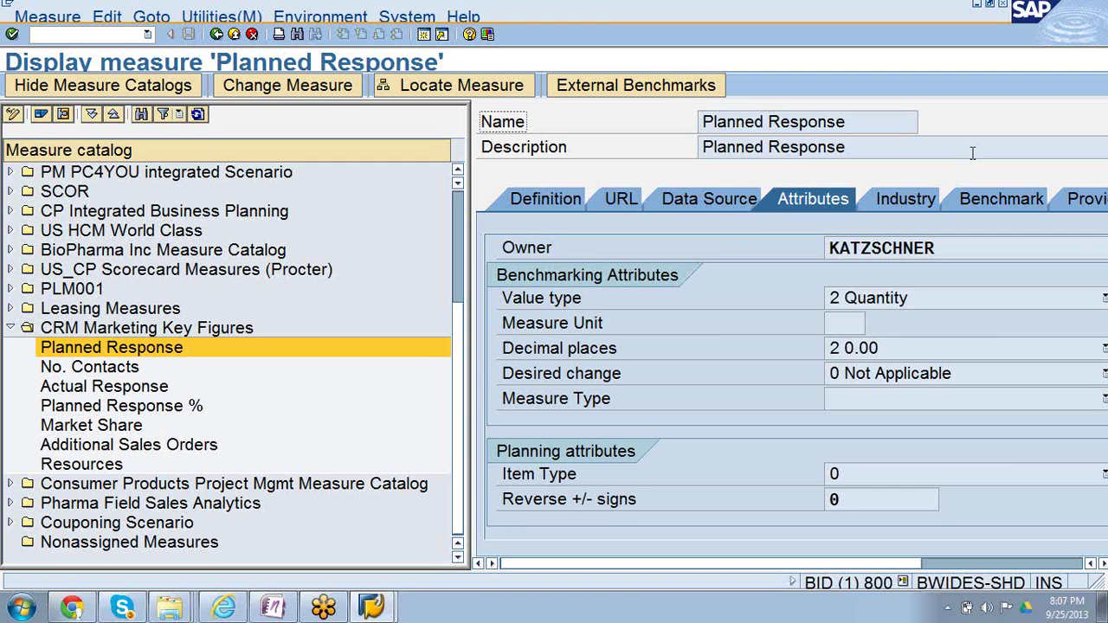
left_click(620, 200)
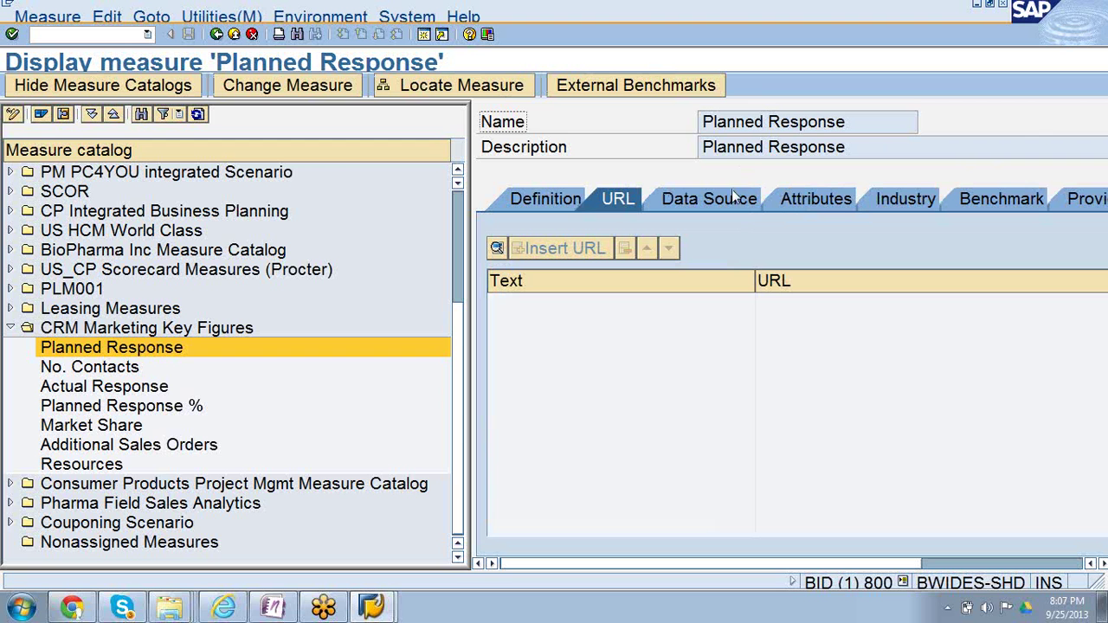
left_click(564, 203)
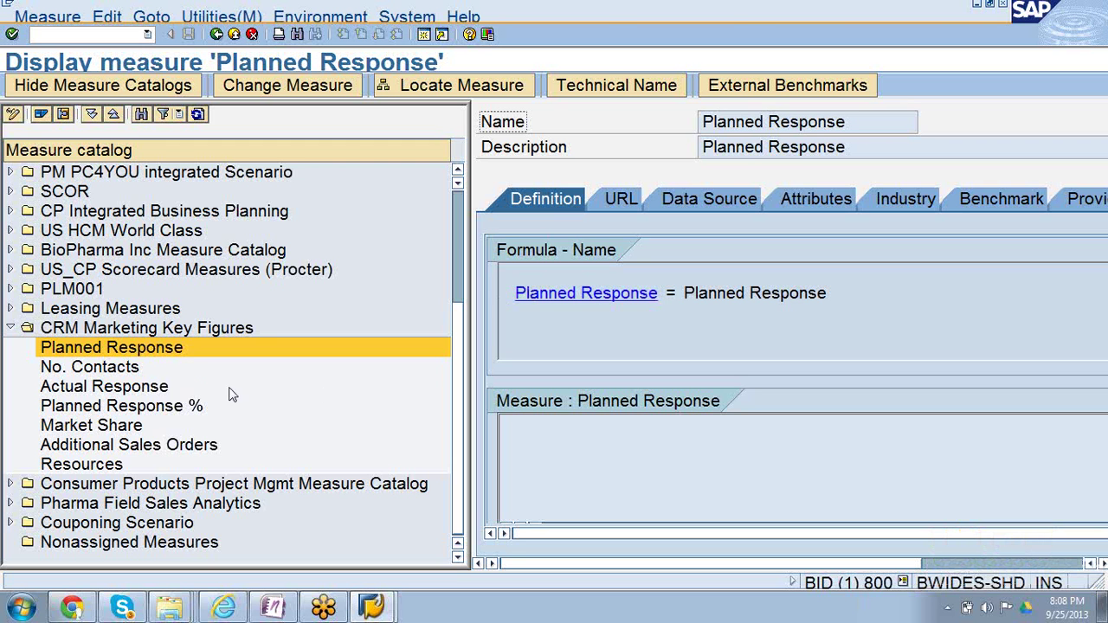
Display the definitions of the No. Contacts and Actual Response measures
left_click(145, 391)
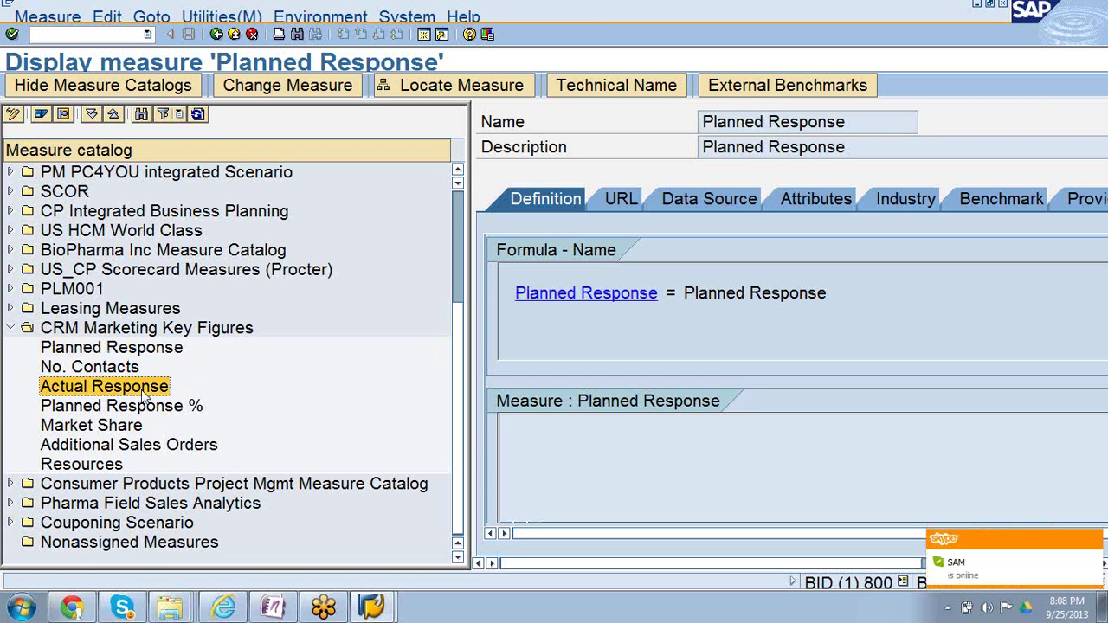
left_click(102, 371)
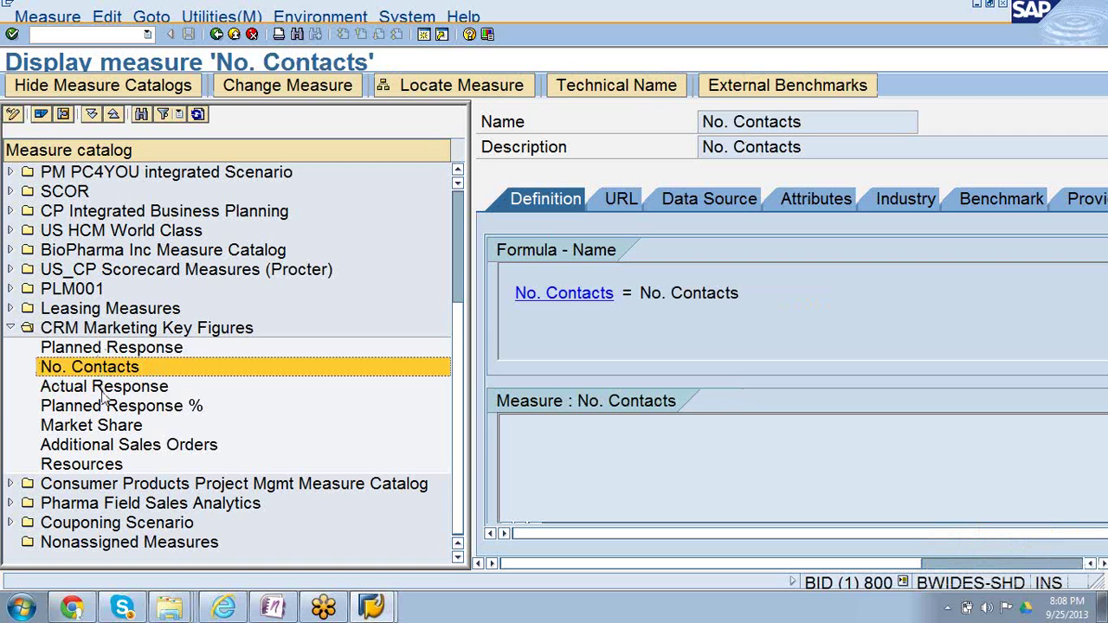
left_click(149, 393)
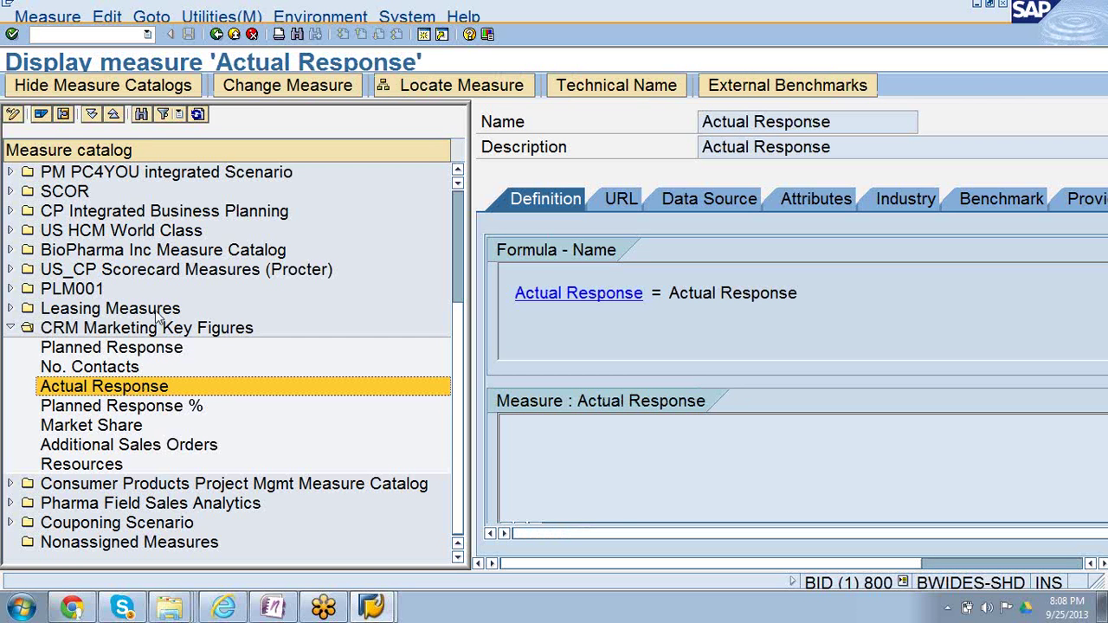
Check the available measure commands, including Create Measure, and narrow the measure catalog area to show more of the Actual Response details
left_click(48, 17)
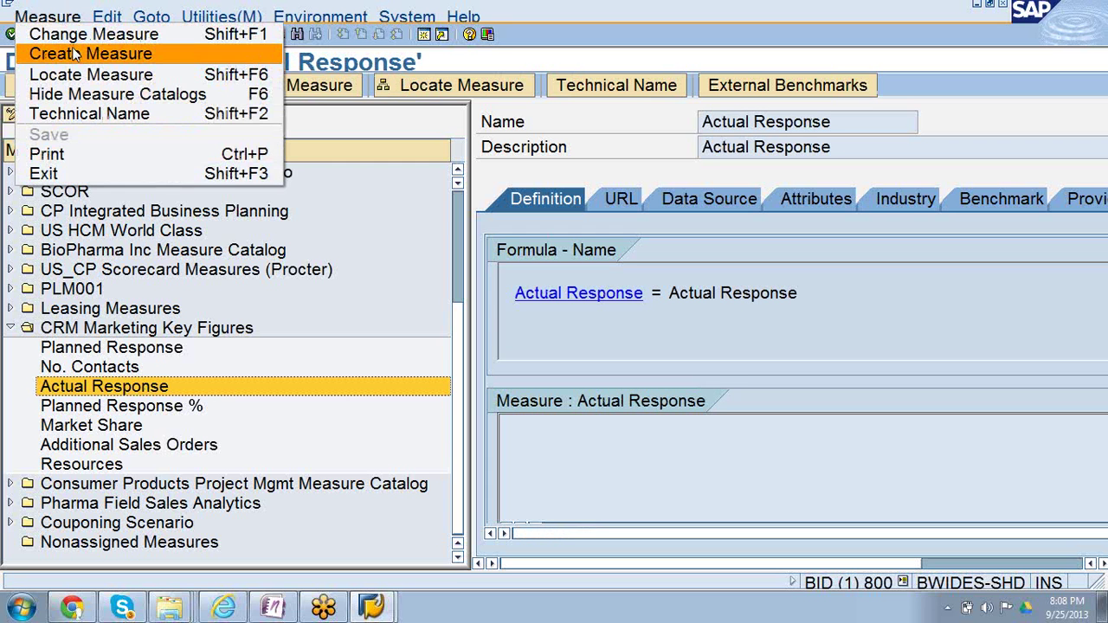
left_click(410, 232)
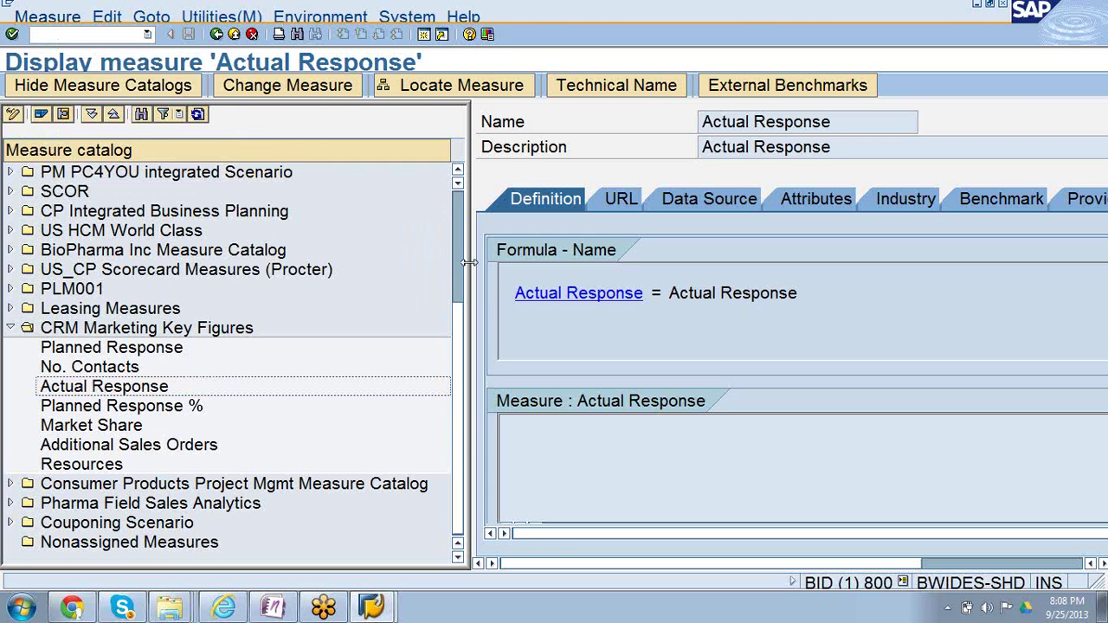
left_click_drag(468, 262, 313, 255)
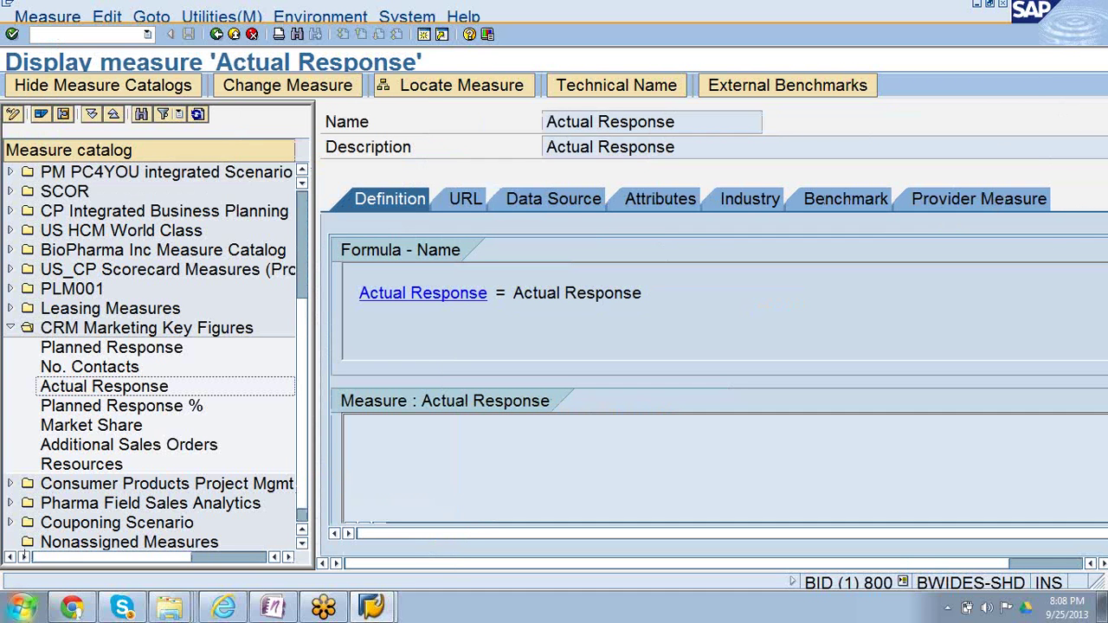
left_click(30, 613)
type("cr600")
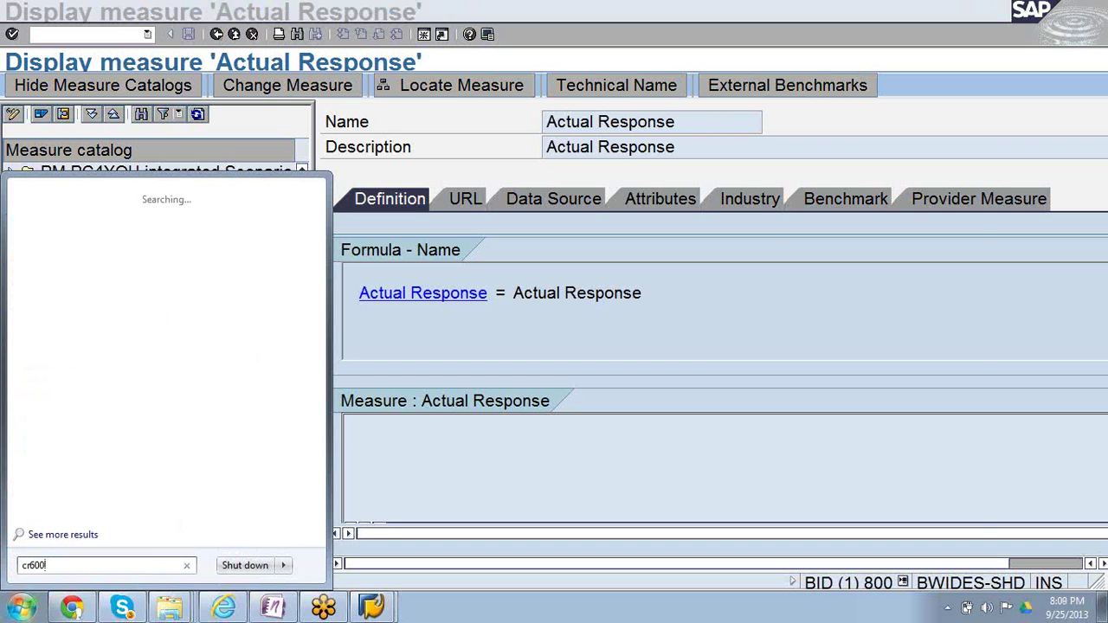
key("Return")
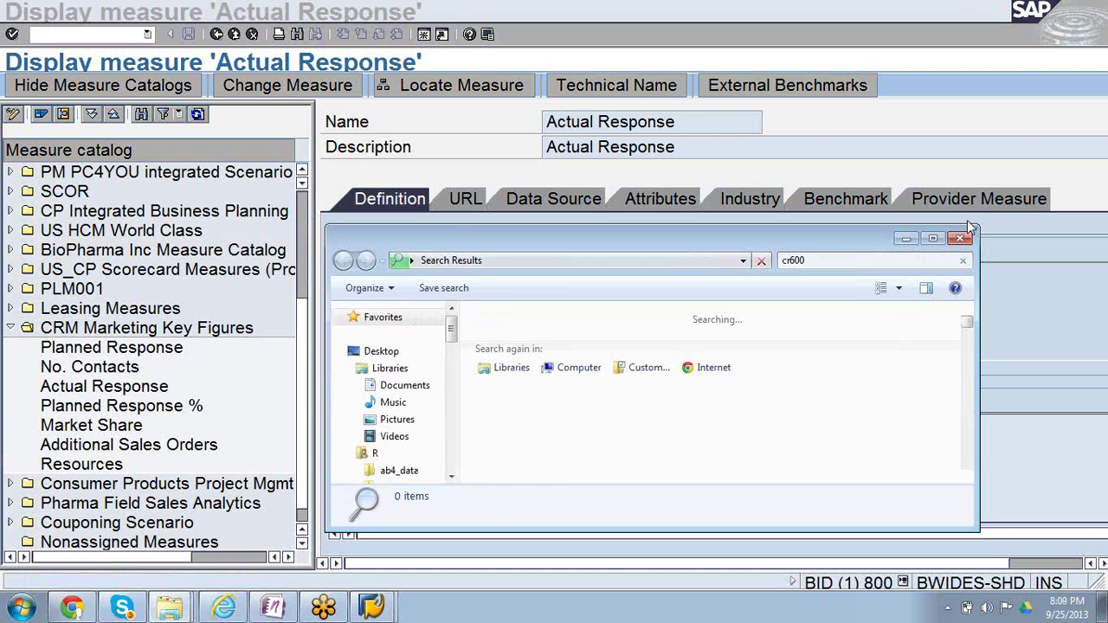
left_click(543, 154)
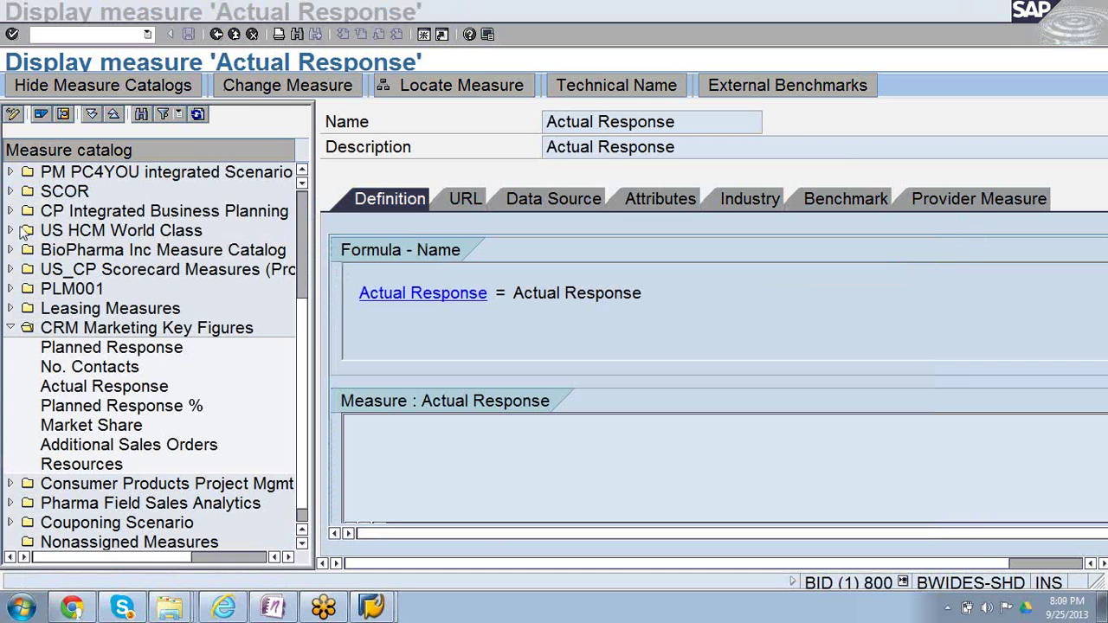
Search the computer for cr600 and open the file CR600_BS.pdf in Adobe Reader
left_click(21, 606)
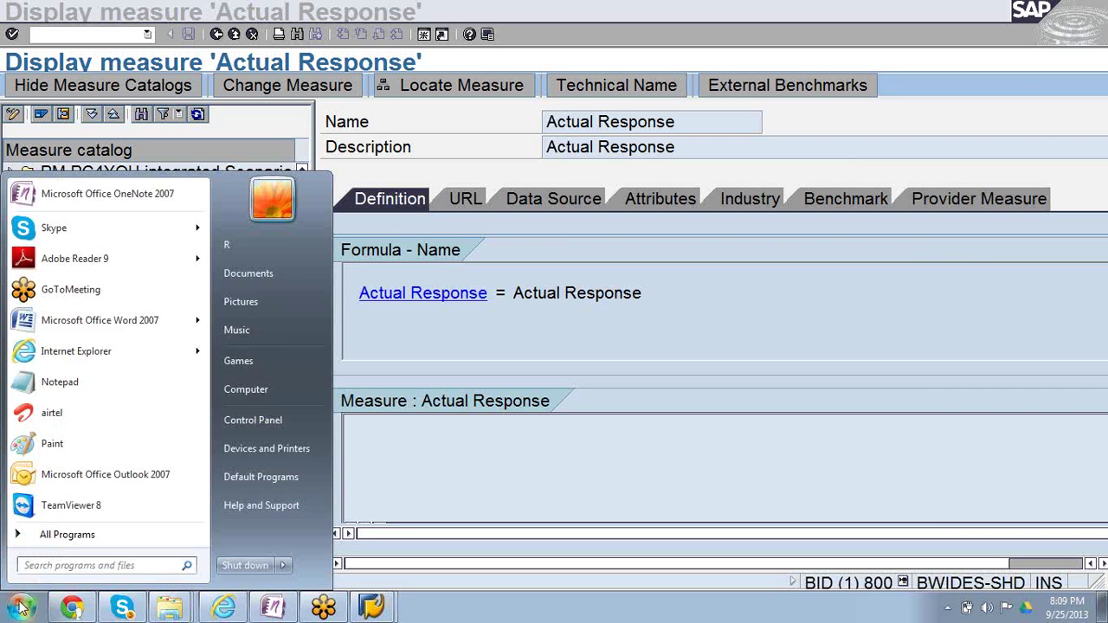
type("key")
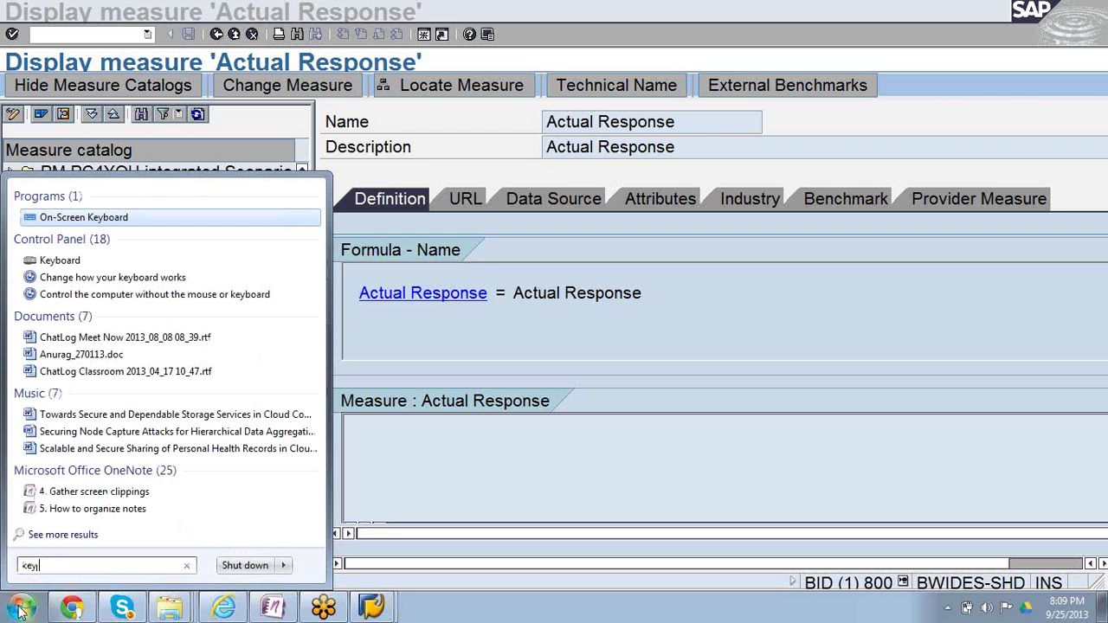
type("fi")
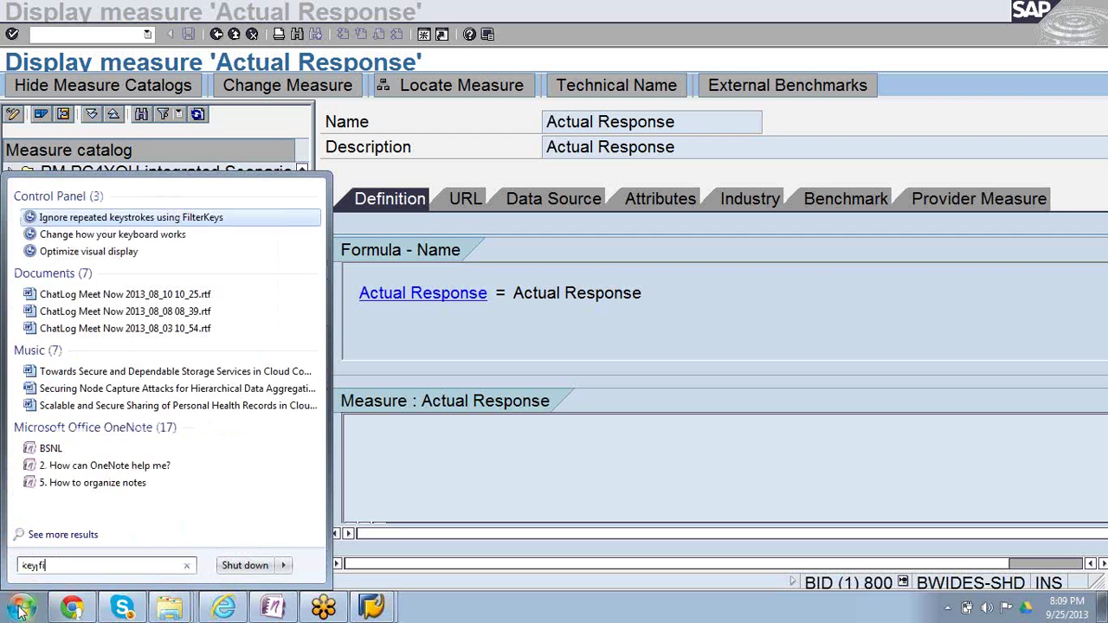
key("BackSpace")
key("BackSpace")
type("fi")
key("BackSpace")
key("BackSpace")
key("BackSpace")
key("BackSpace")
key("BackSpace")
key("BackSpace")
type("cr")
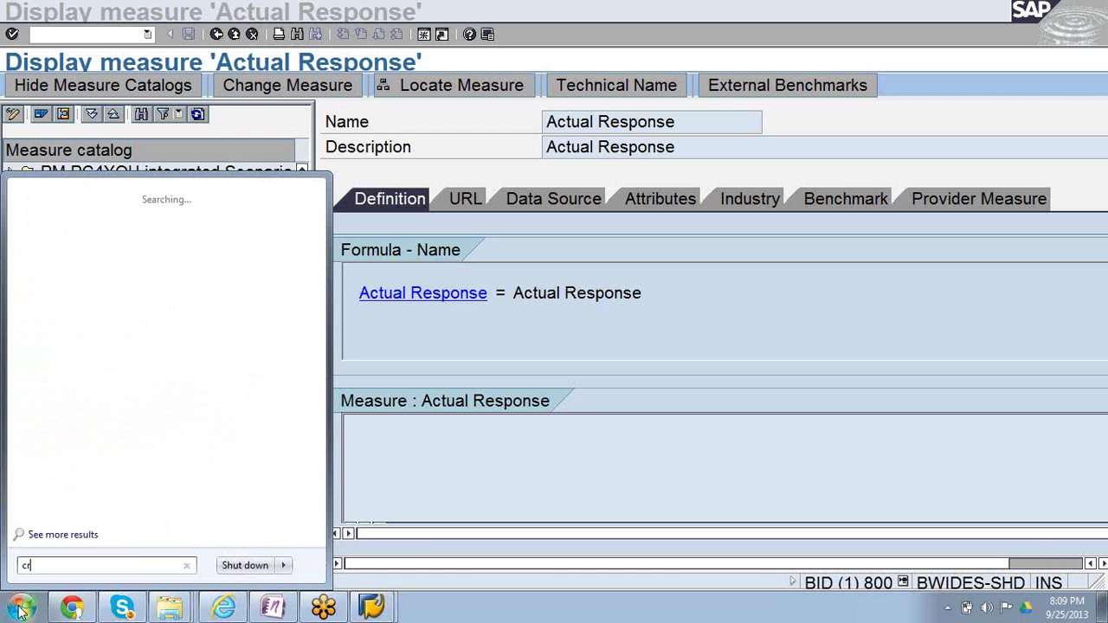
type("600")
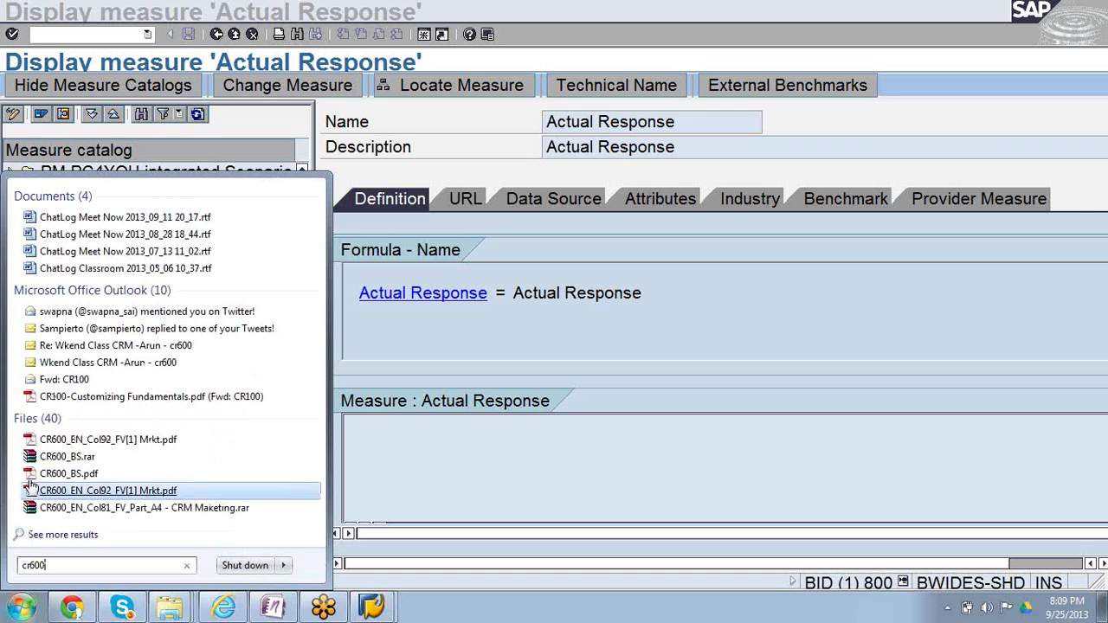
left_click(74, 470)
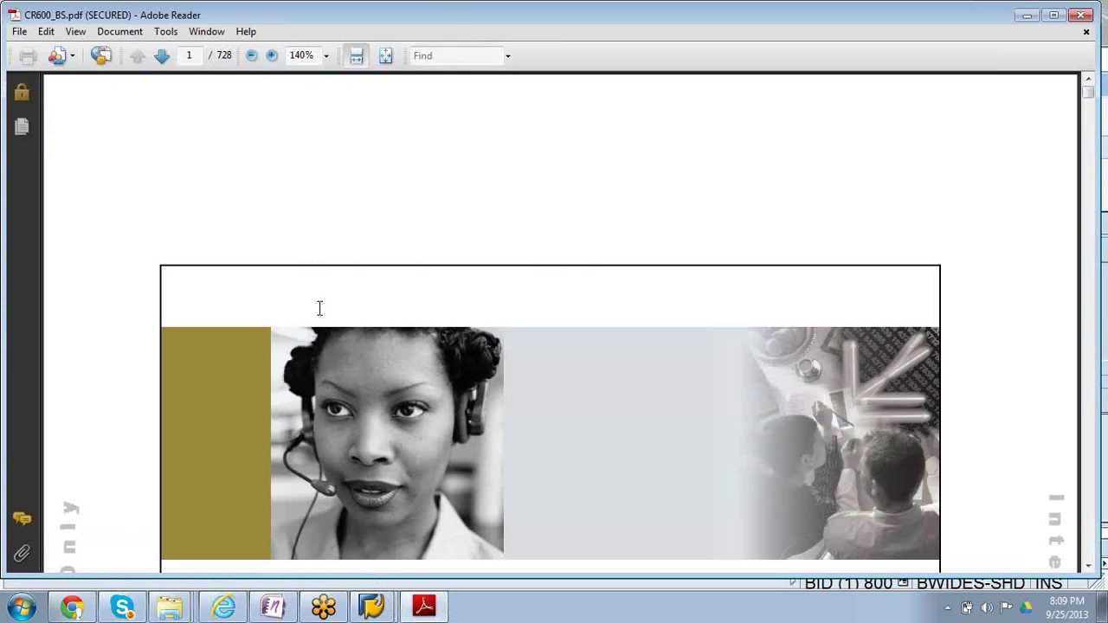
Search the CR600_BS.pdf document for "key figure"
left_click(451, 56)
type("key fu")
type("gu")
key("BackSpace")
key("BackSpace")
key("BackSpace")
type("igure")
key("Return")
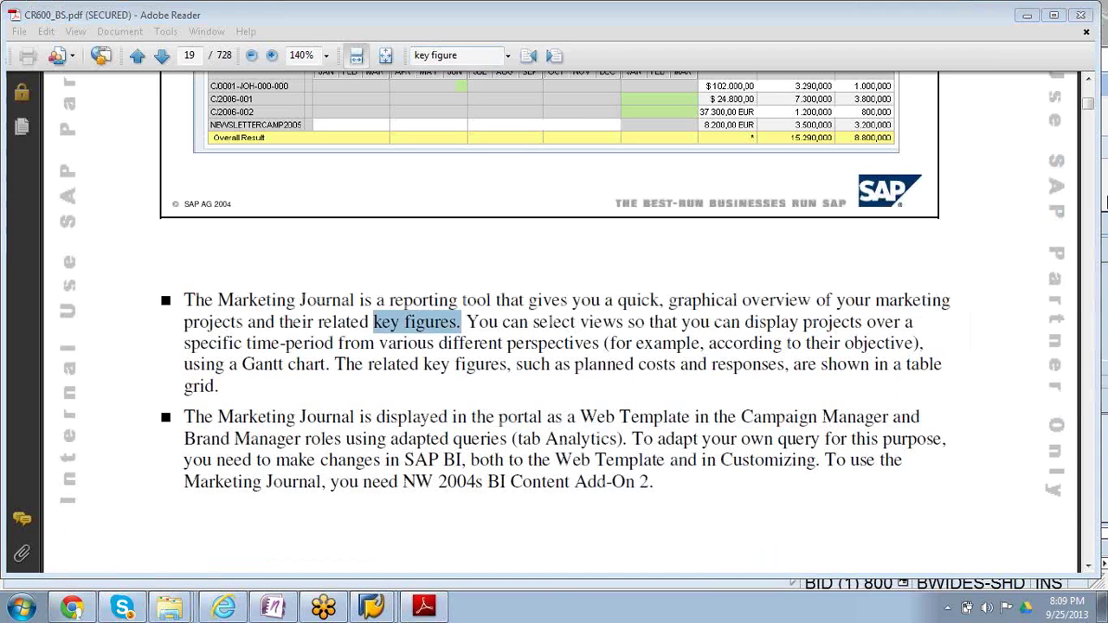
Examine the Marketing Journal slide with its Campaign Manager view and read the explanatory notes on page 19
left_click(1089, 81)
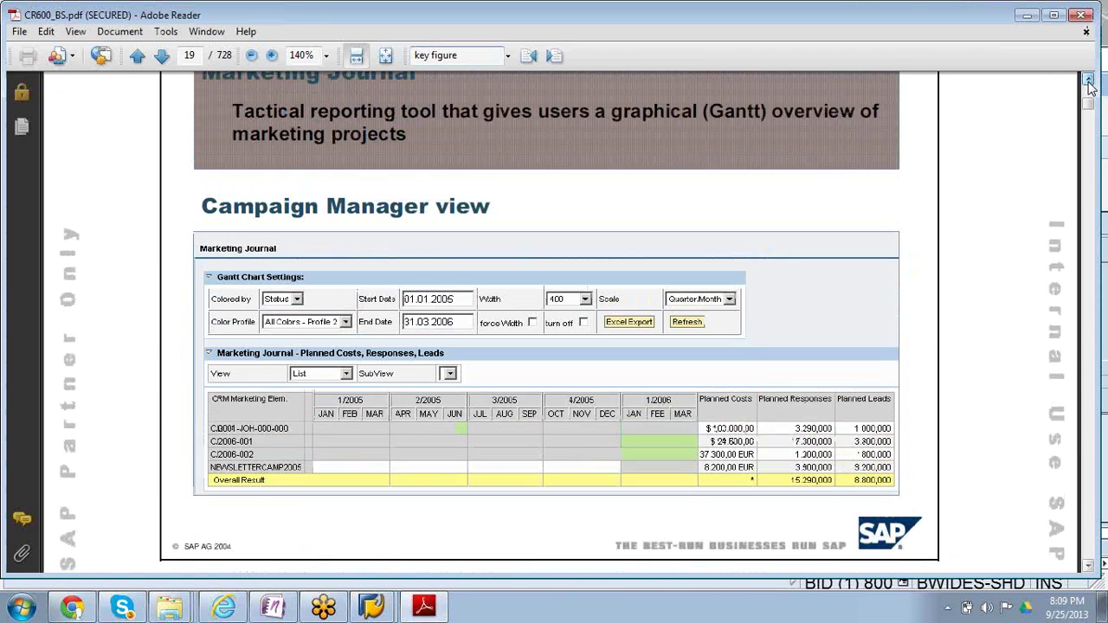
left_click(1090, 81)
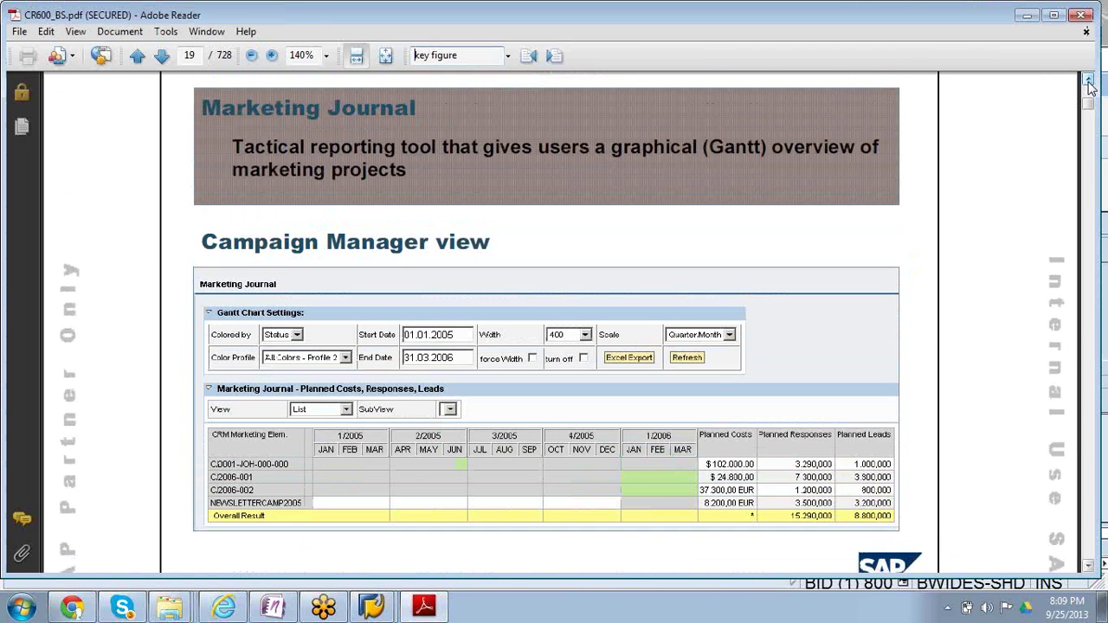
left_click(1089, 81)
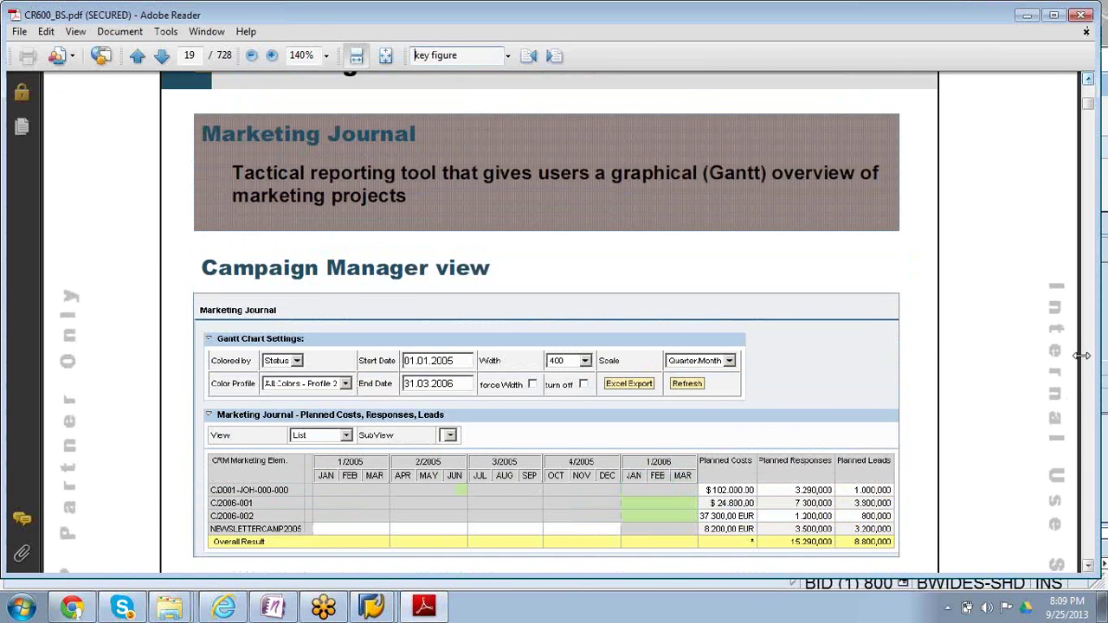
left_click(1090, 566)
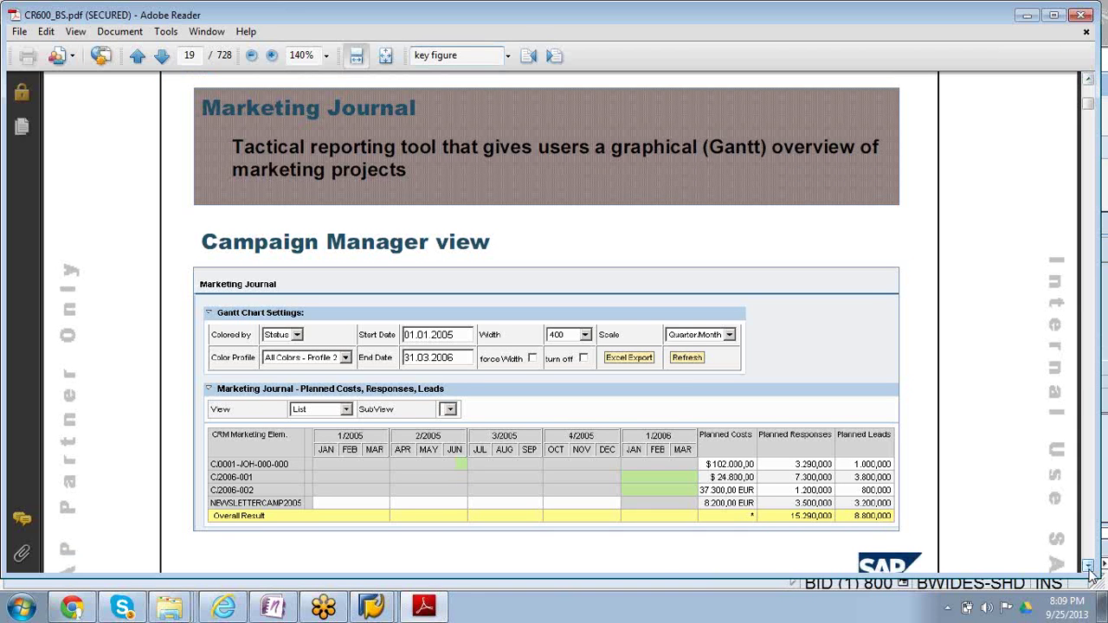
left_click(1090, 566)
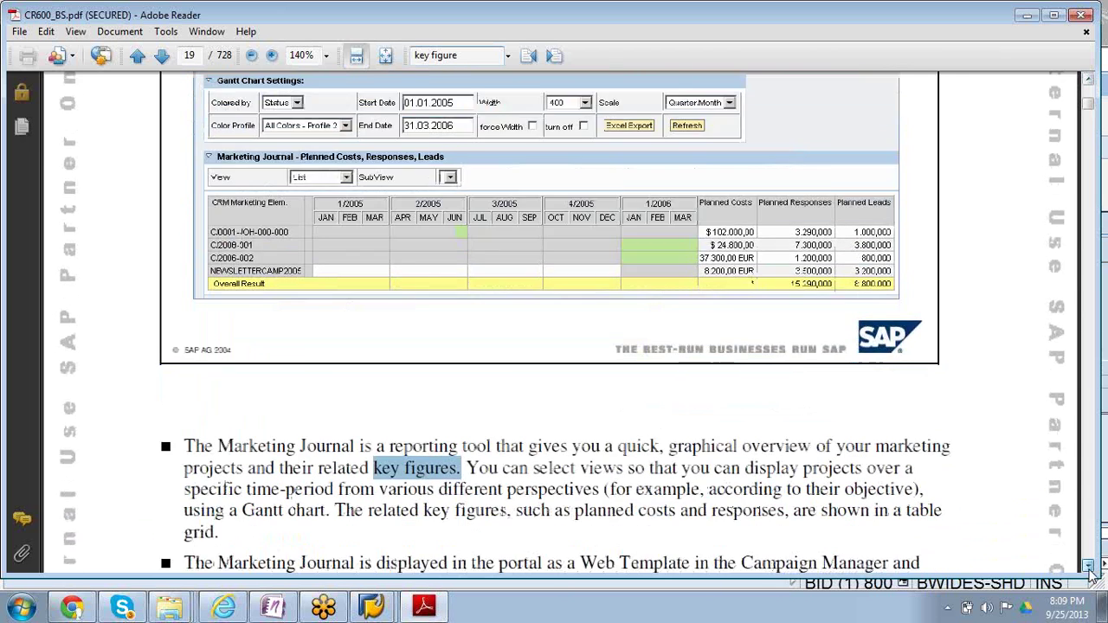
left_click(1089, 566)
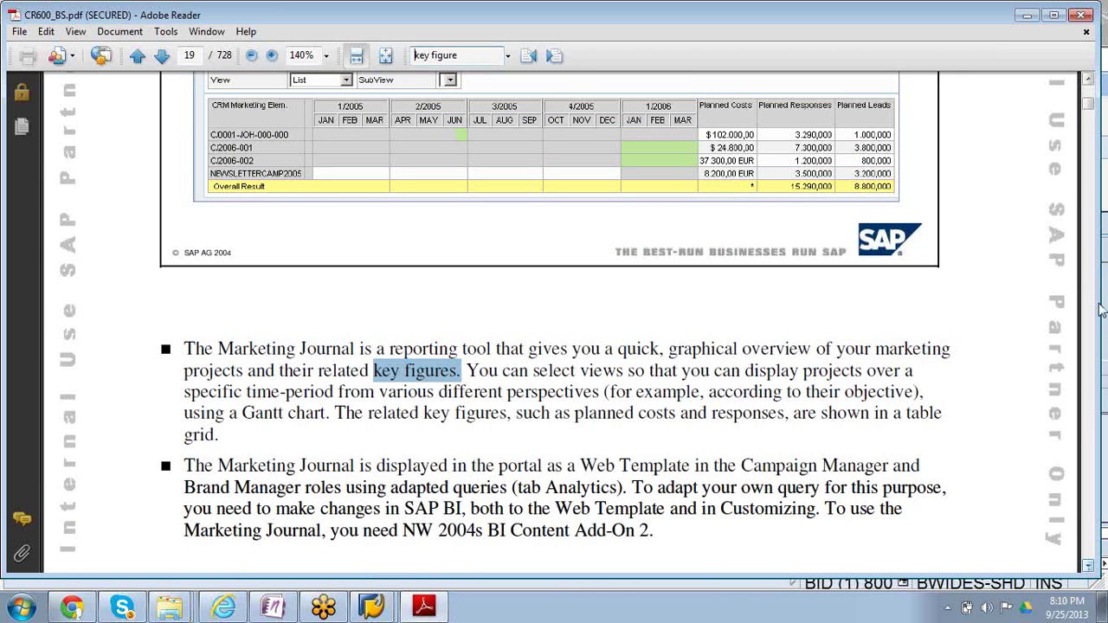
left_click(1090, 79)
left_click(1089, 79)
left_click(1089, 80)
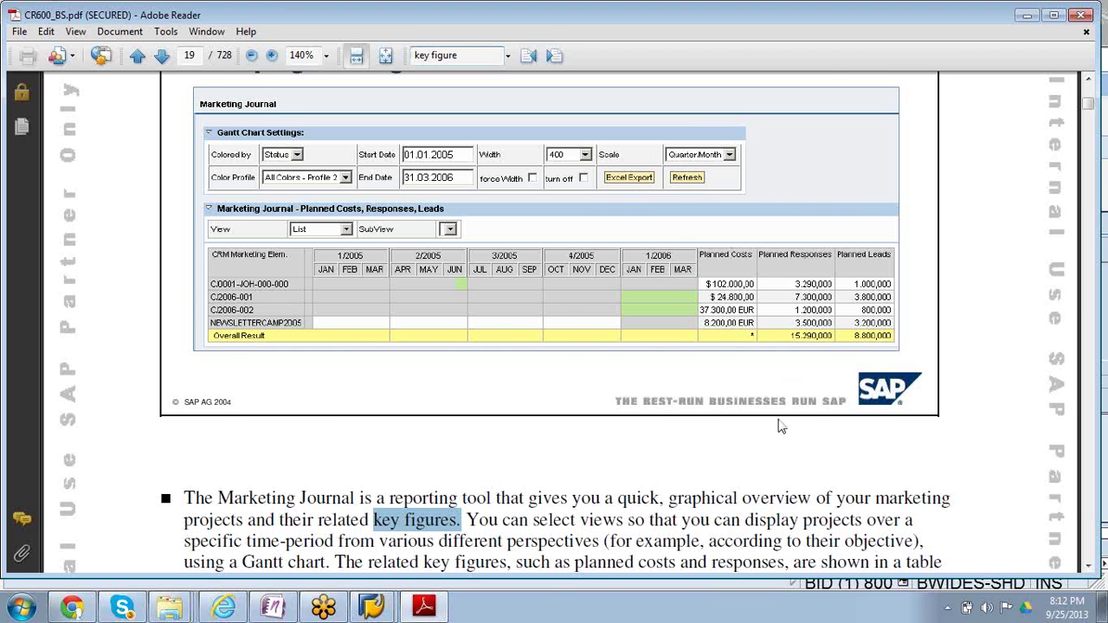
Go through the further "key figure" matches up to the success key figures text on page 141
key("Return")
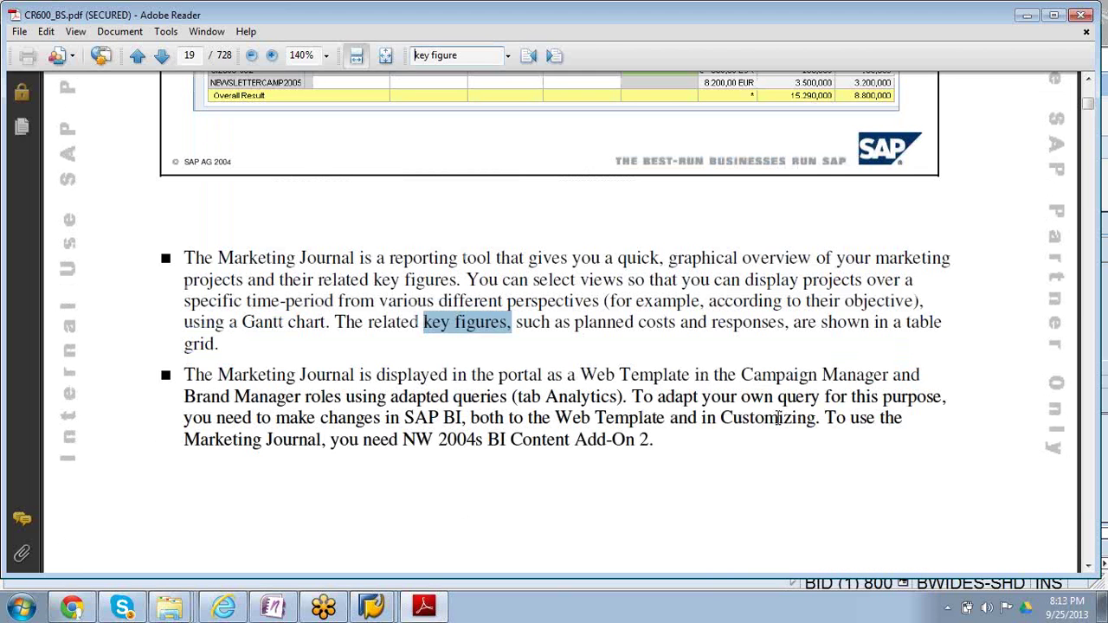
key("Return")
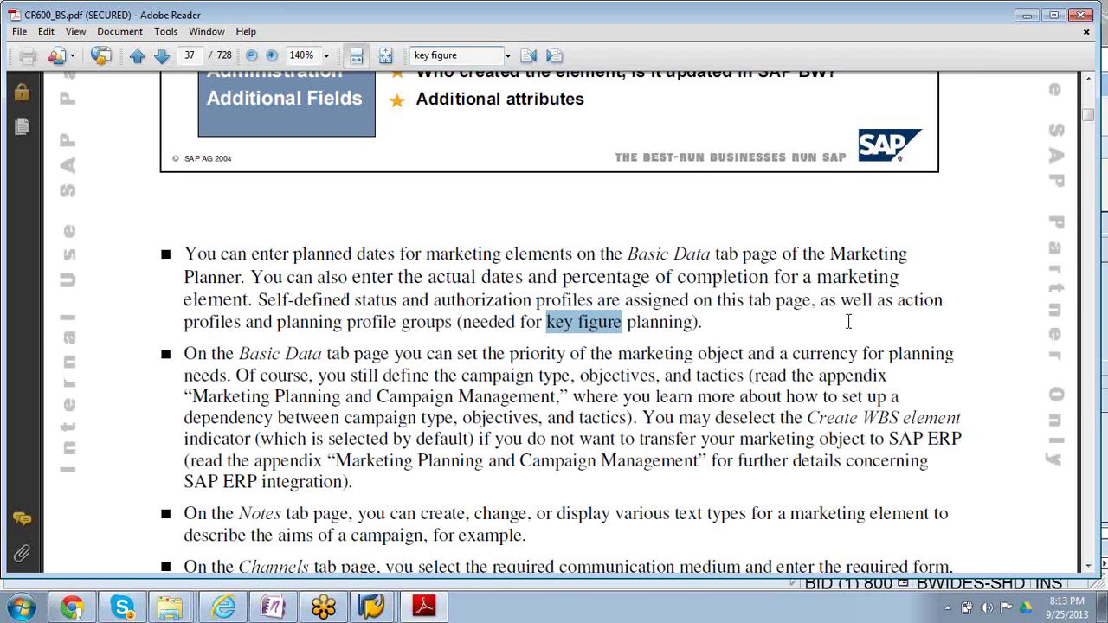
key("Return")
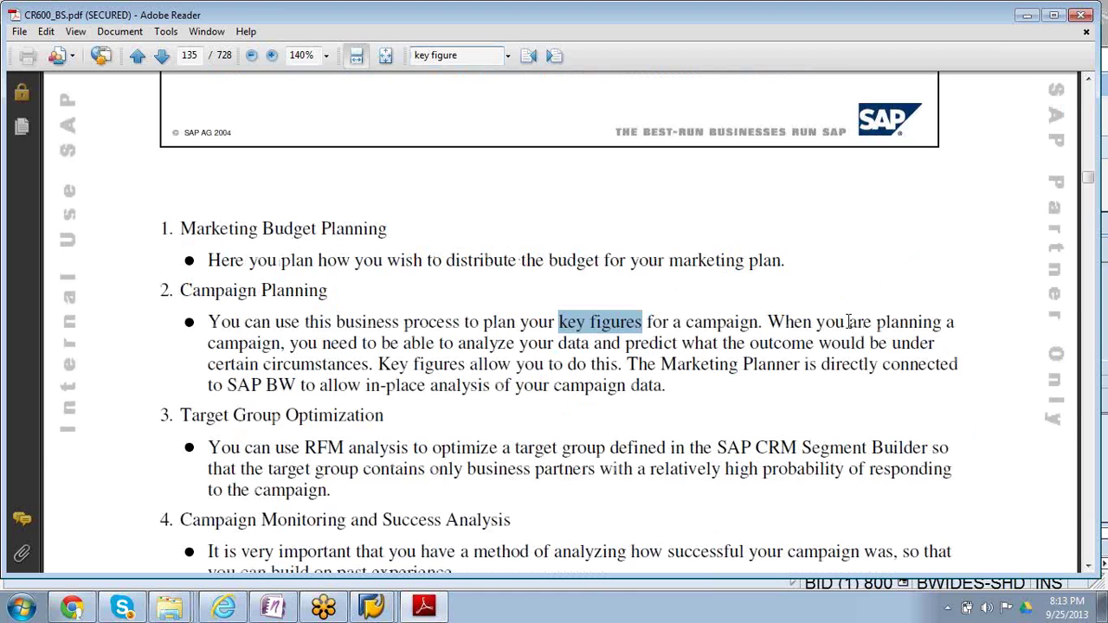
key("Return")
key("Return")
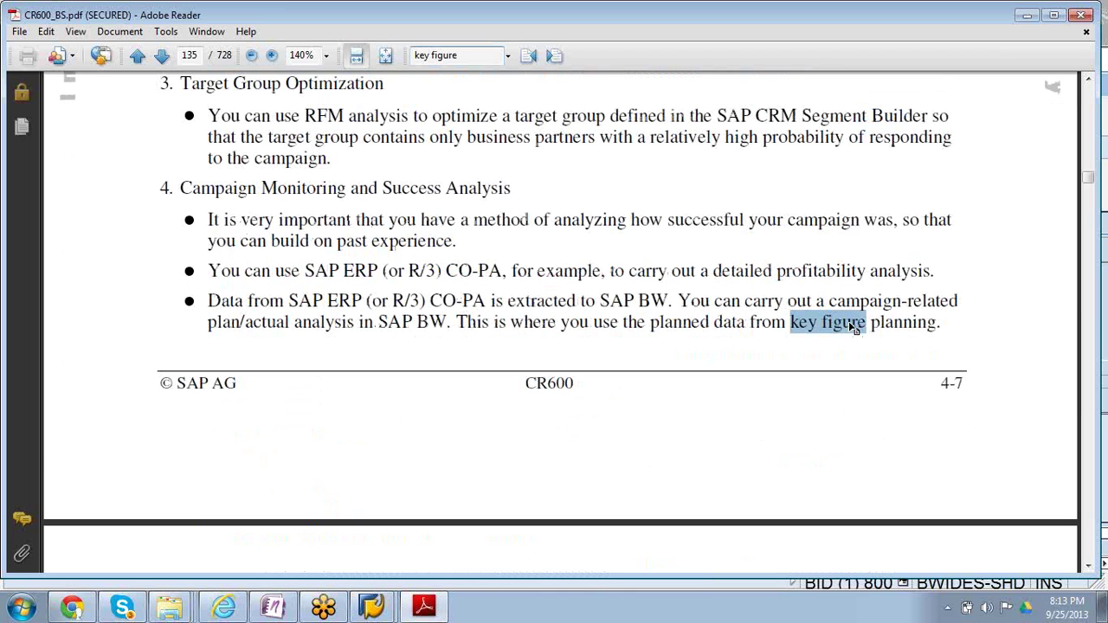
key("Return")
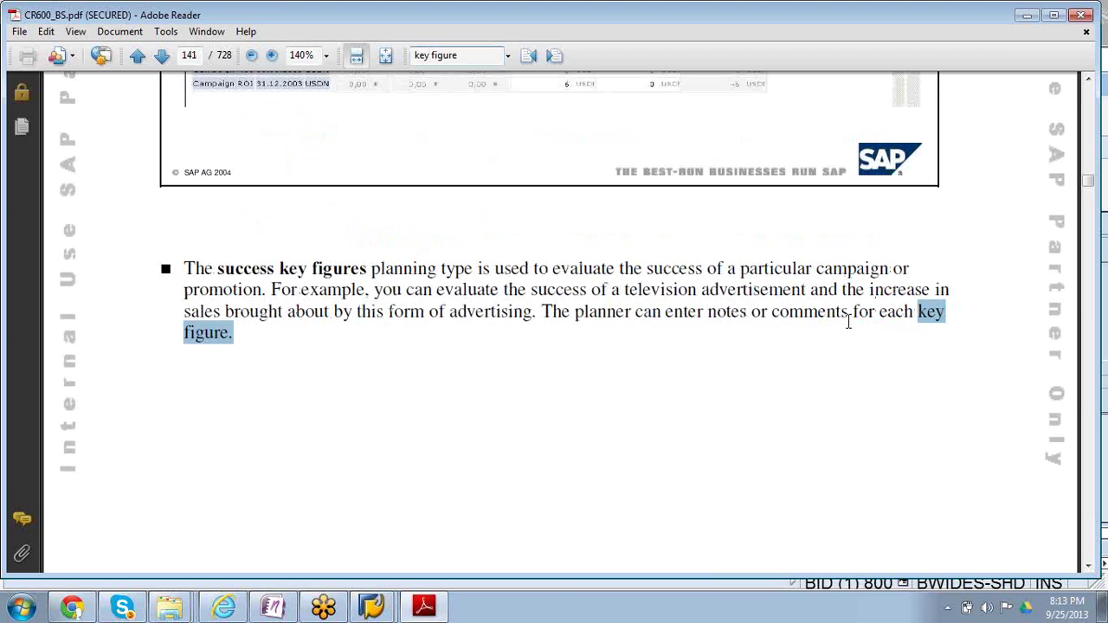
Examine the Success Key Figures slide on page 141 and read the description of this planning type, highlighting its first sentence
left_click(1088, 79)
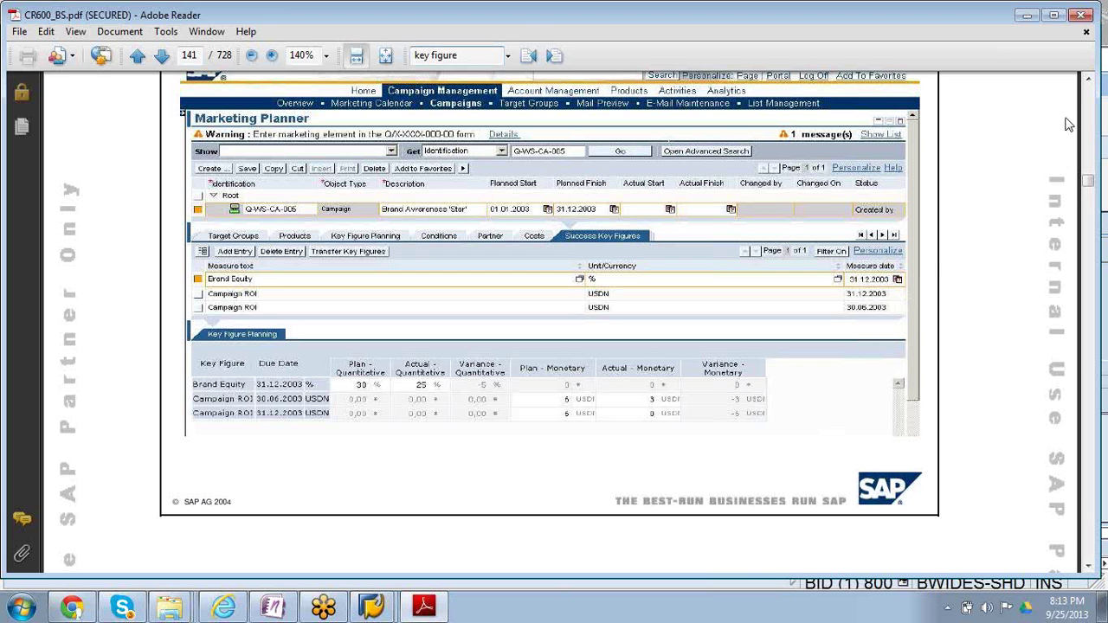
left_click(1088, 565)
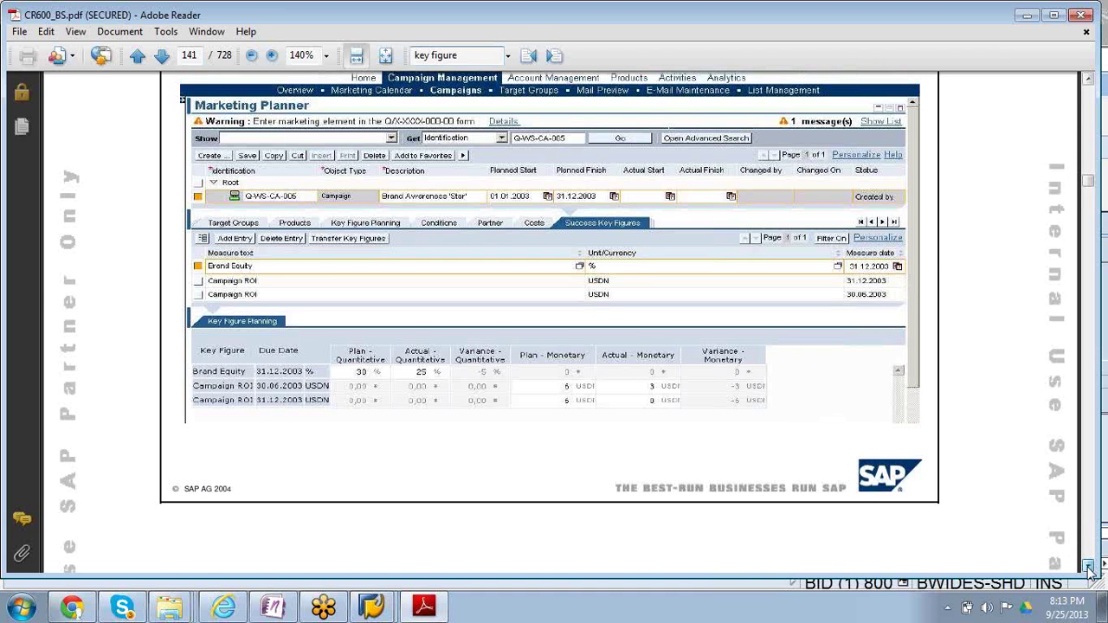
scroll(1088, 565, "down", 5)
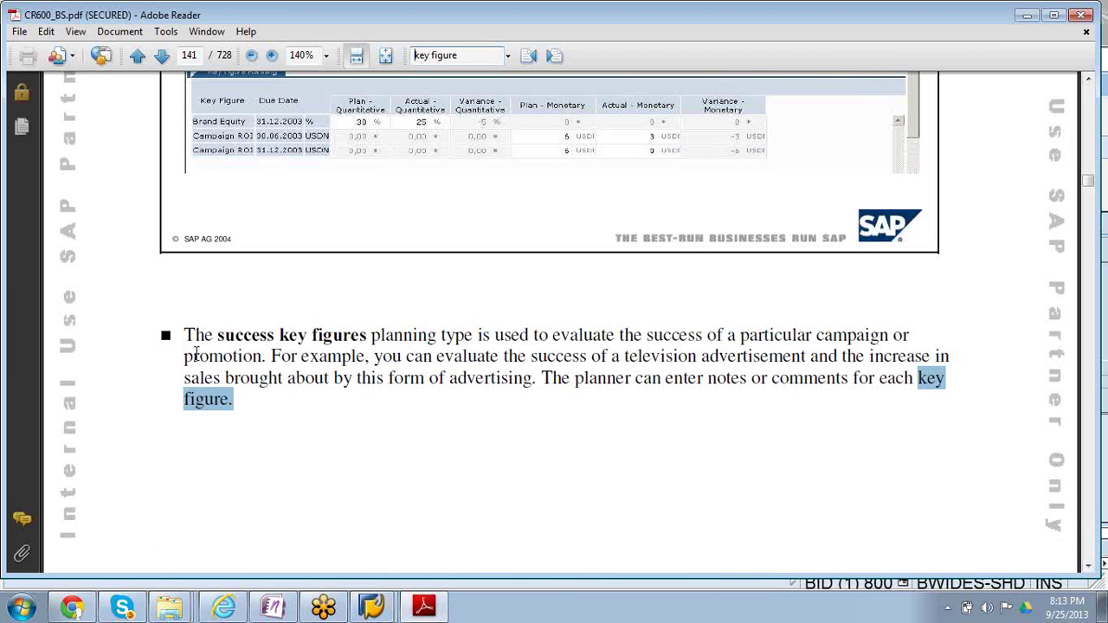
left_click_drag(183, 334, 269, 357)
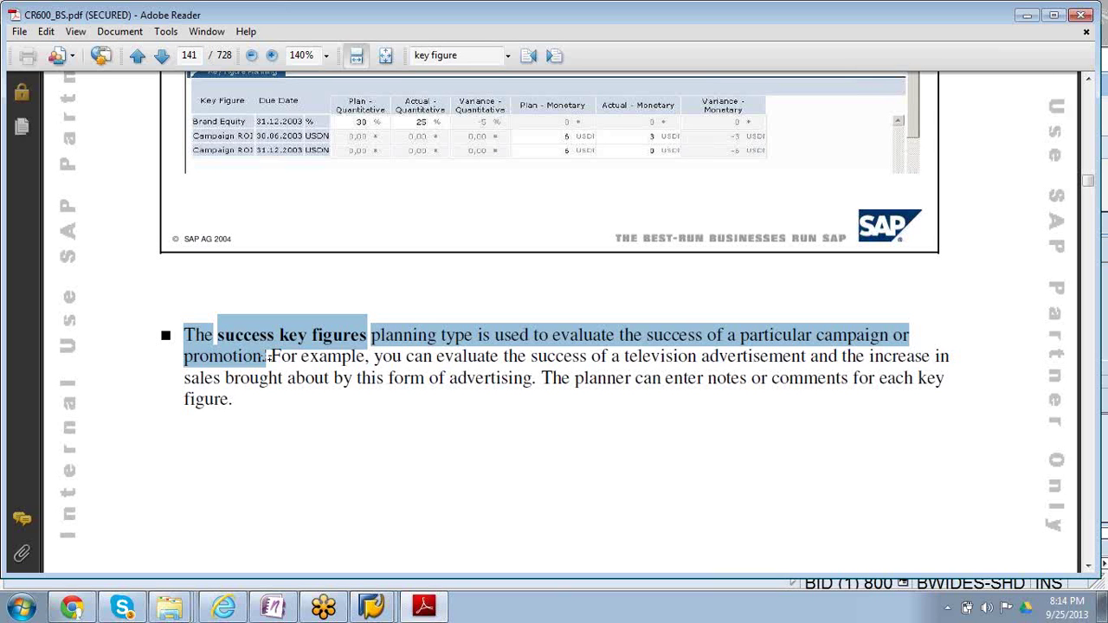
left_click(344, 463)
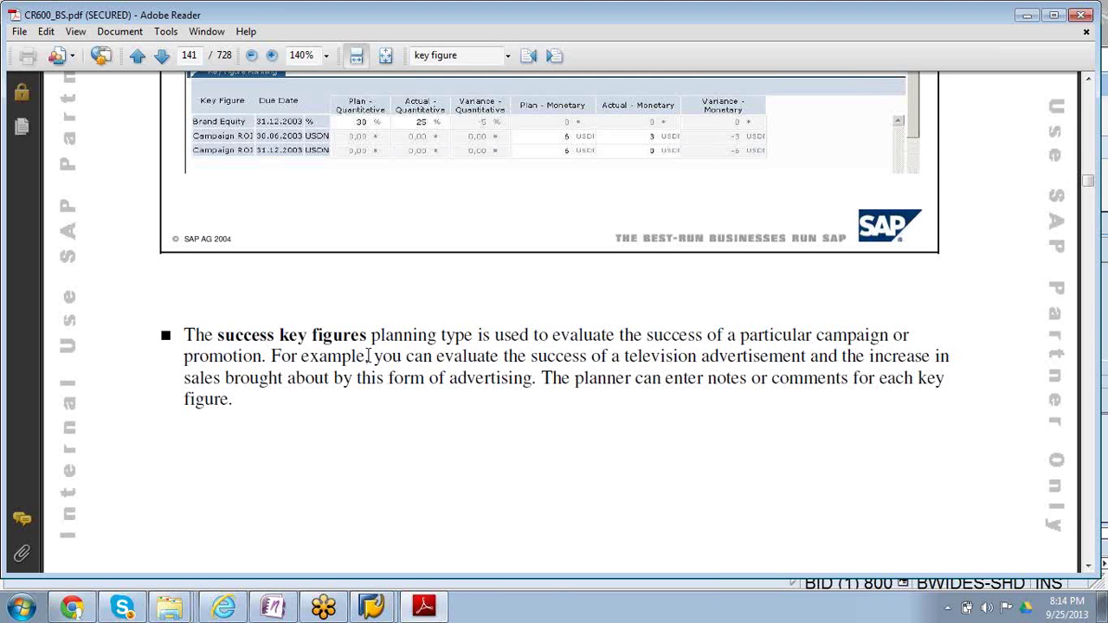
Examine the five steps of the Coupon Cost Planning slide on page 142
scroll(364, 403, "down", 10)
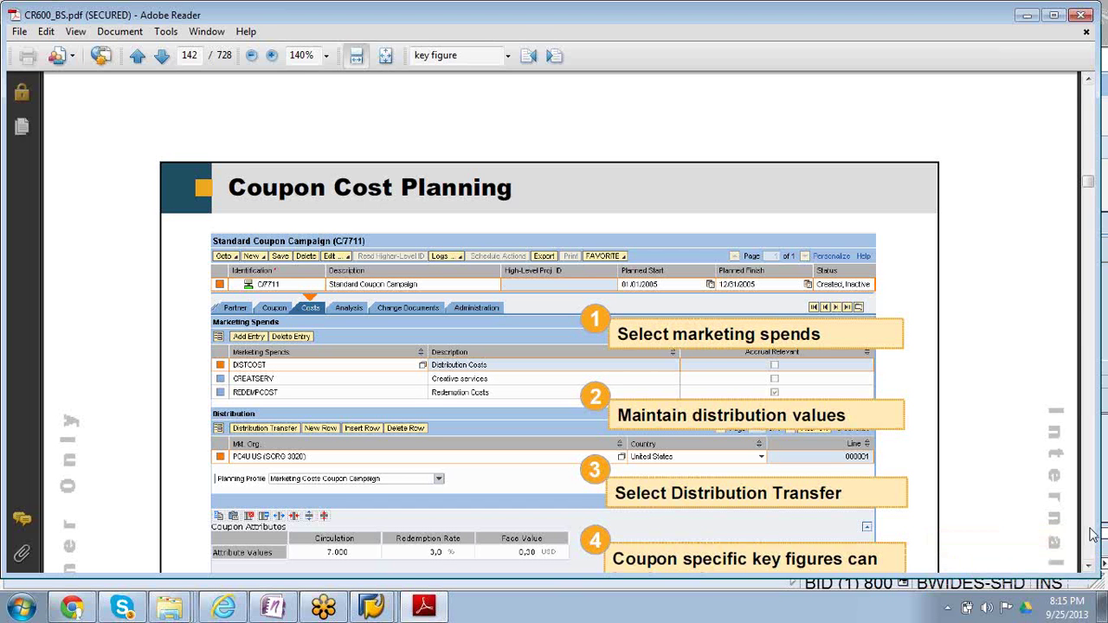
left_click(1089, 566)
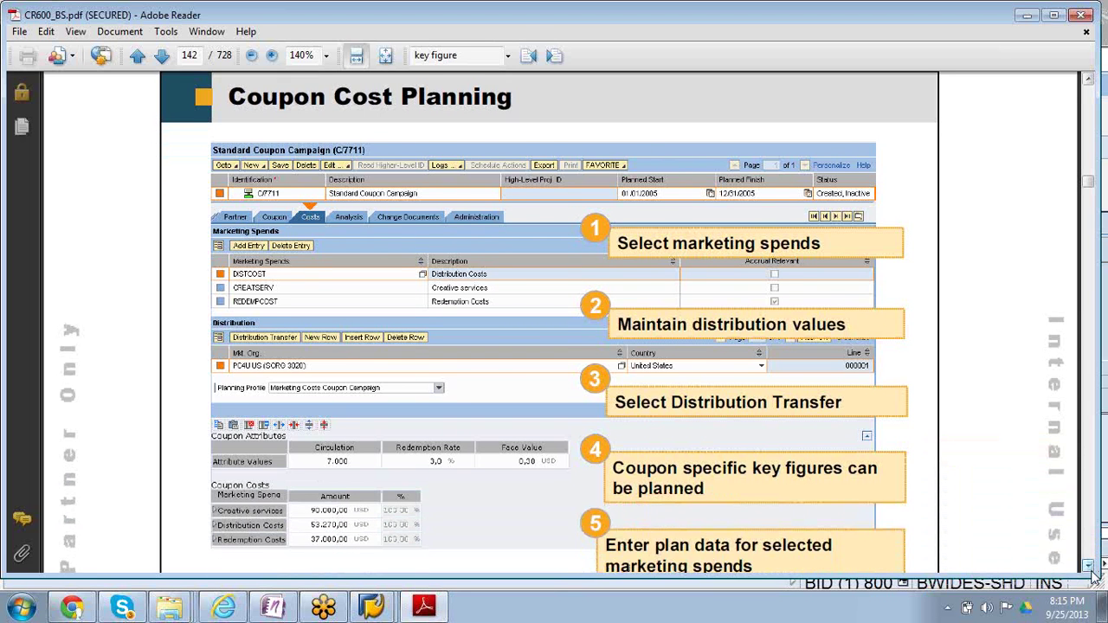
left_click(1090, 566)
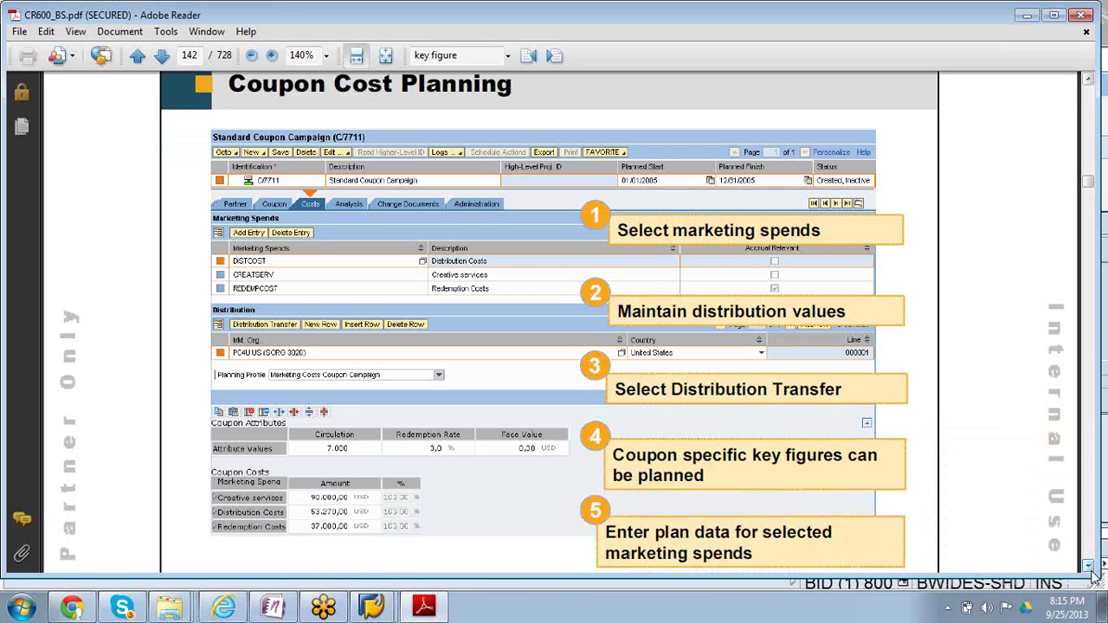
left_click(1089, 566)
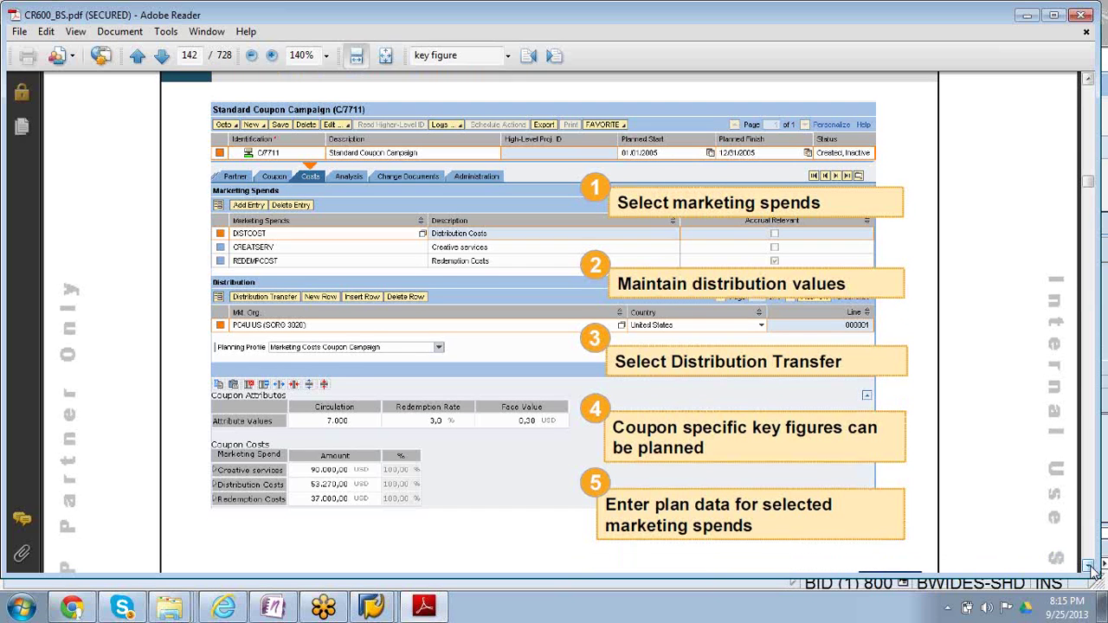
scroll(1089, 566, "down", 10)
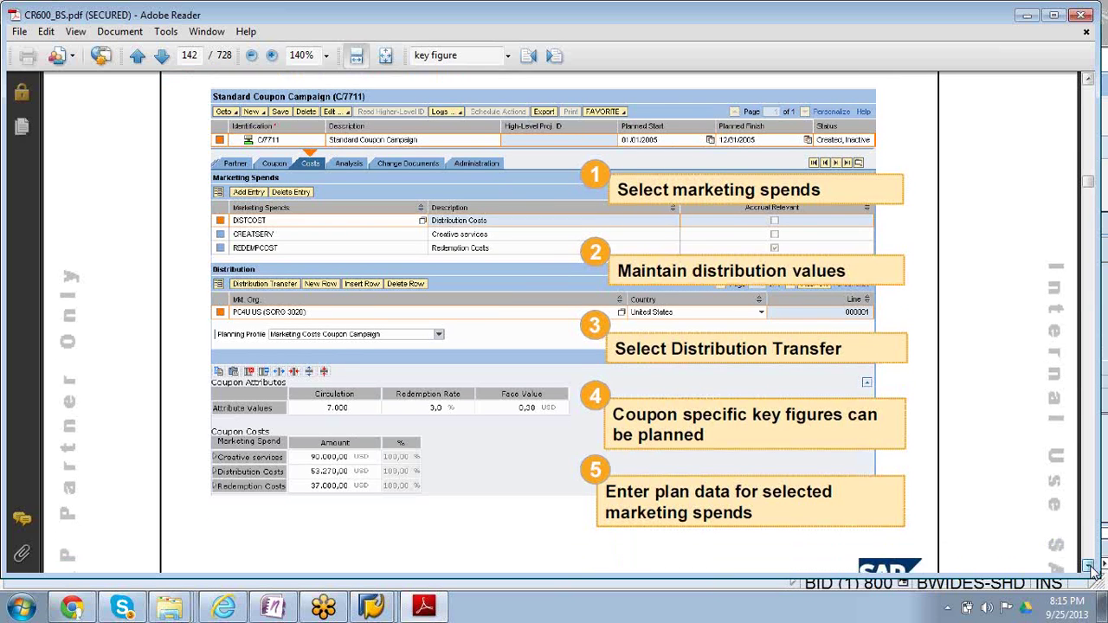
Examine the Marketing Budgeting Control slide on page 143 and find the next "key figure" match in its notes
scroll(1089, 566, "down", 6)
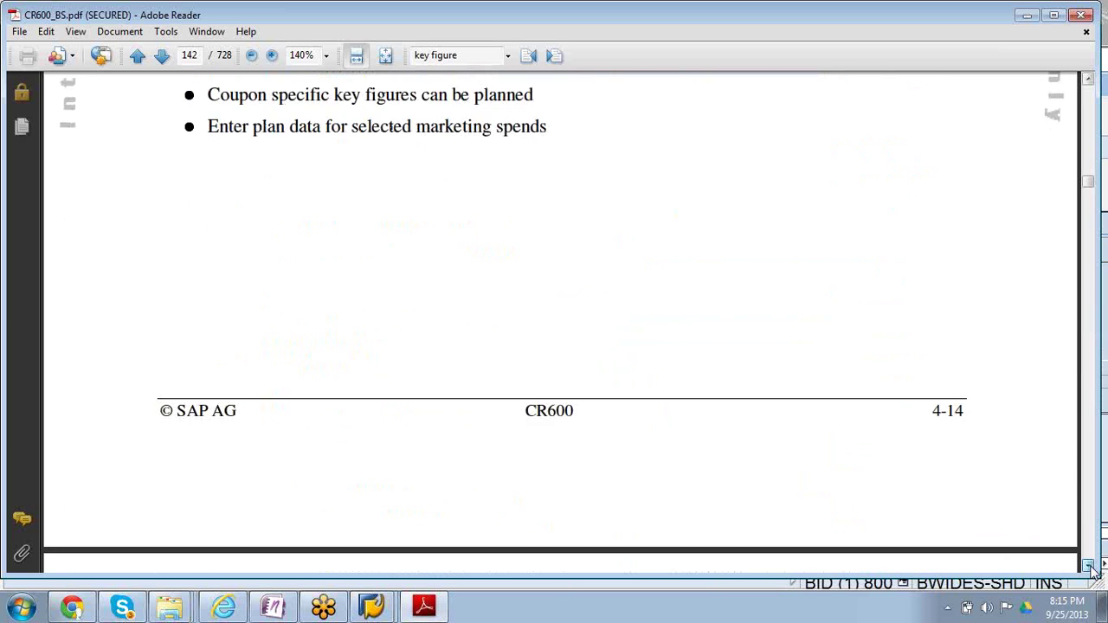
scroll(1089, 566, "down", 12)
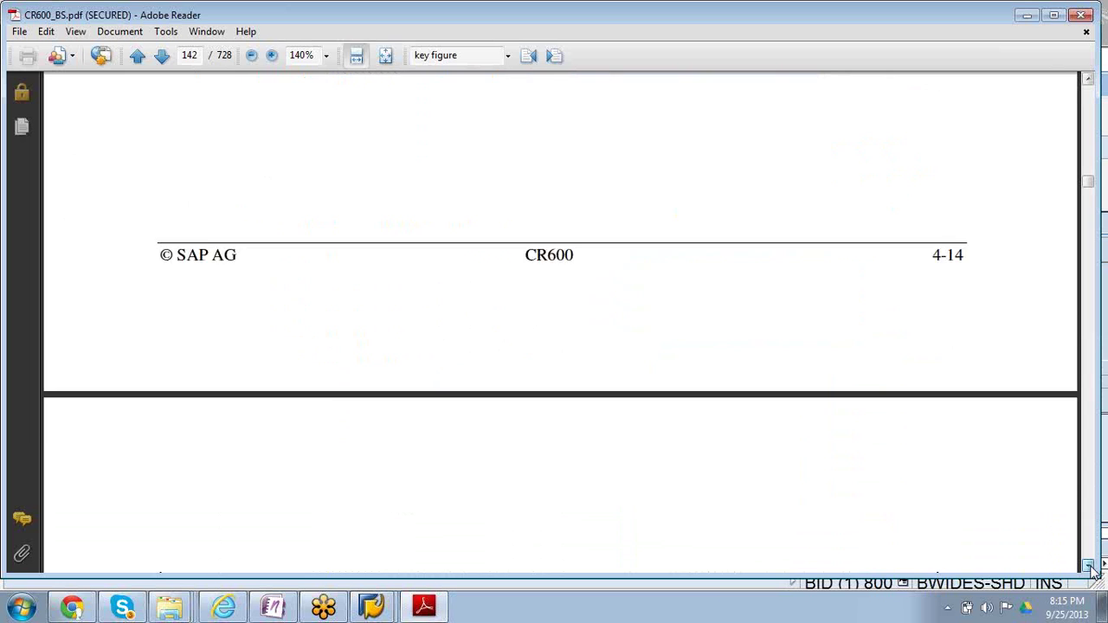
scroll(1092, 571, "down", 3)
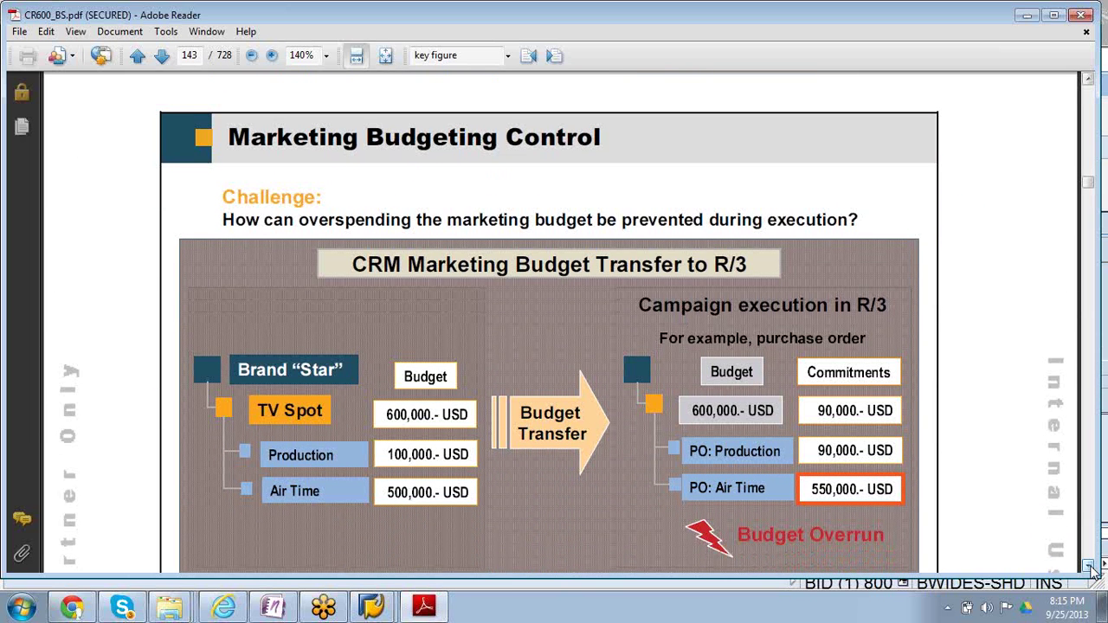
scroll(1093, 571, "down", 1)
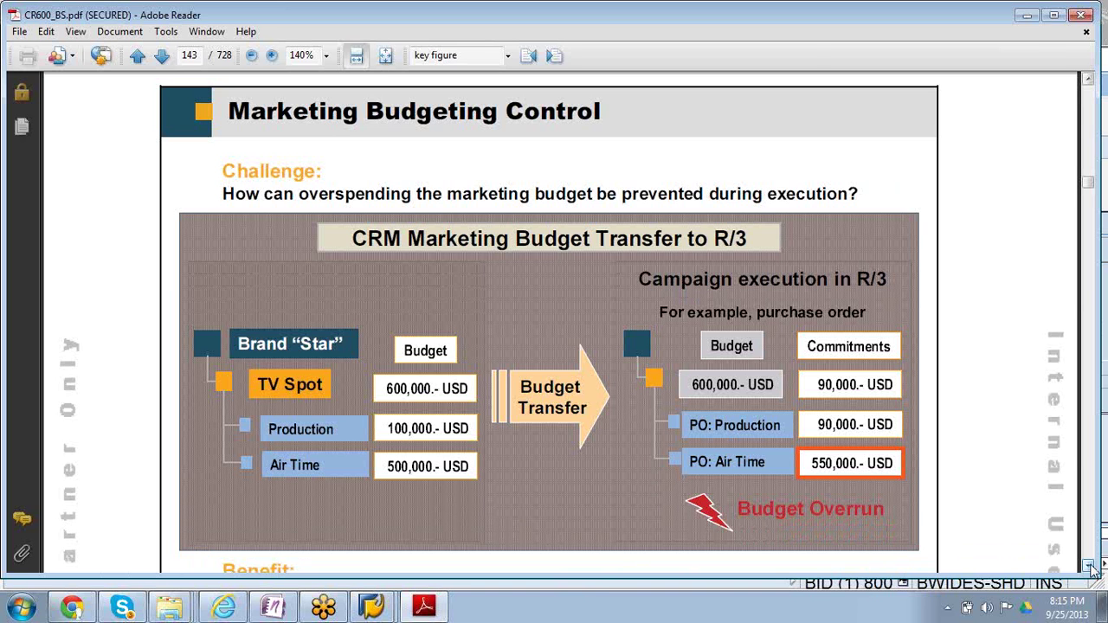
left_click(483, 54)
left_click(482, 55)
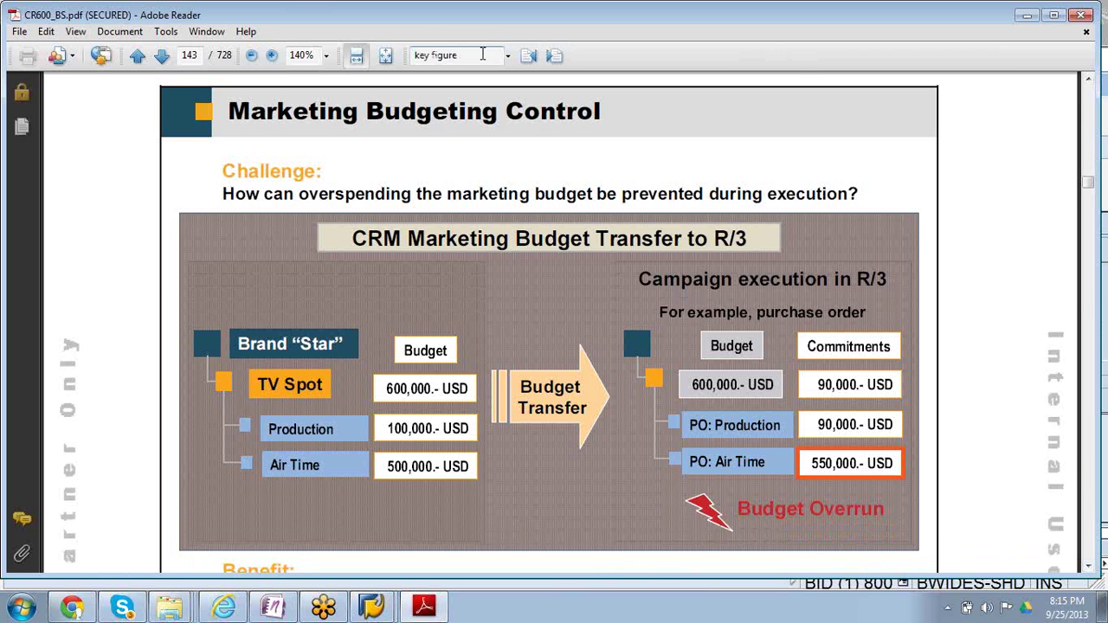
key("Return")
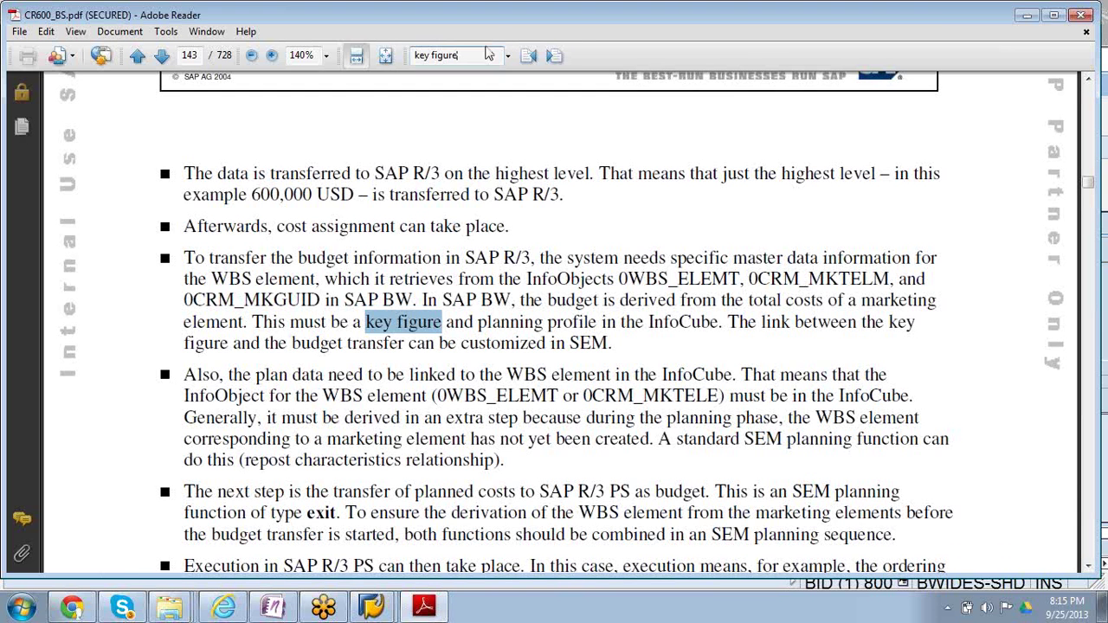
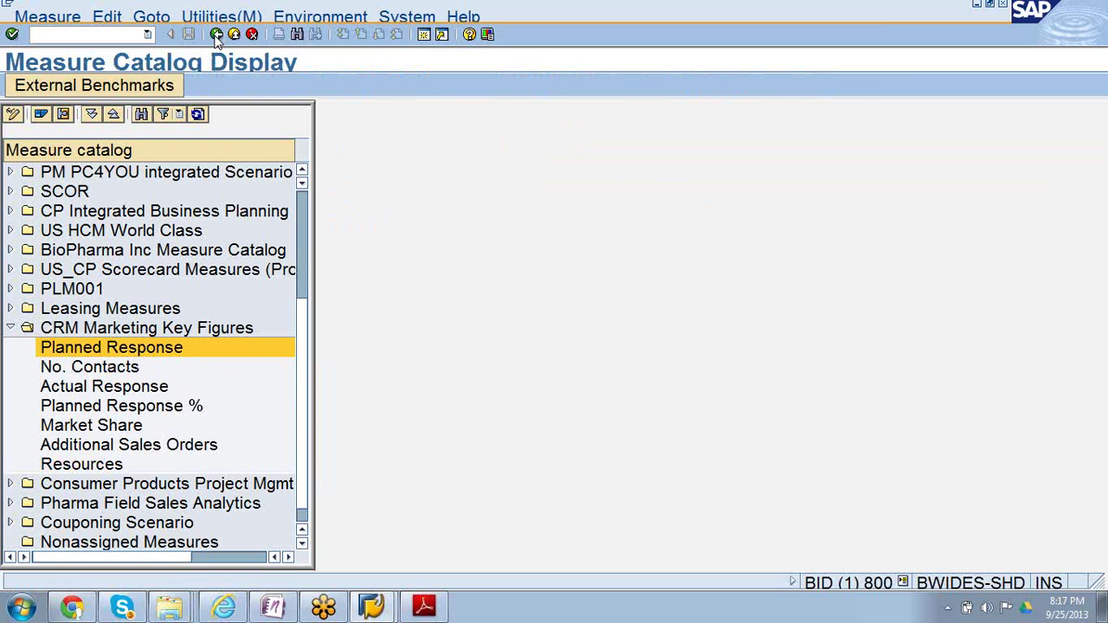
Return to the IMG structure and read the Planning Workbench documentation, highlighting the five planning objects from planning area to planning layout
left_click(216, 35)
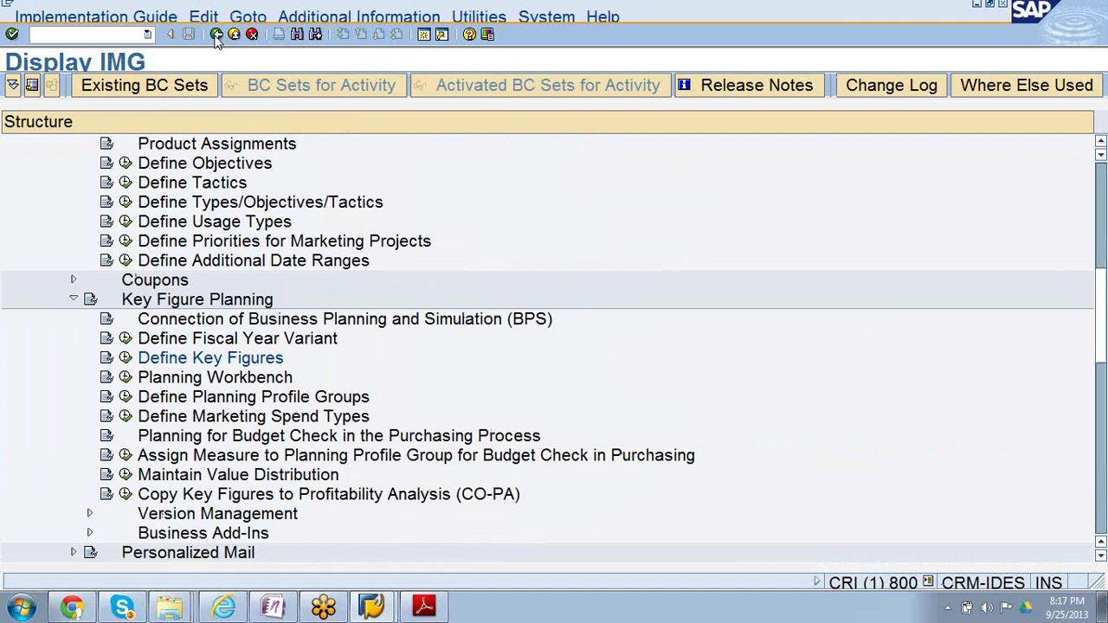
left_click(156, 383)
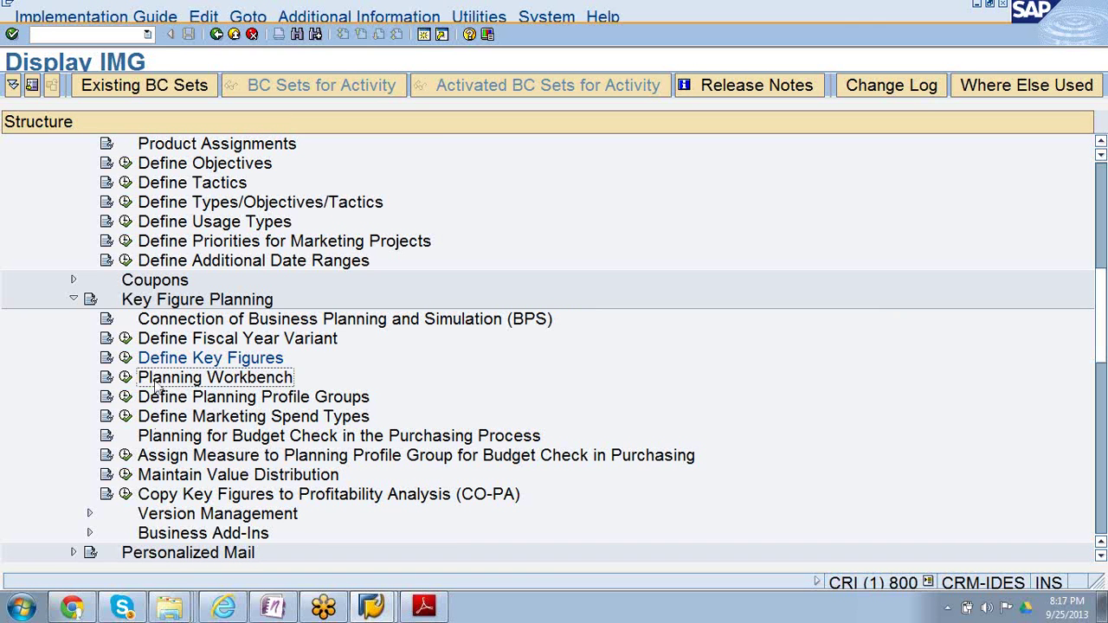
left_click(106, 379)
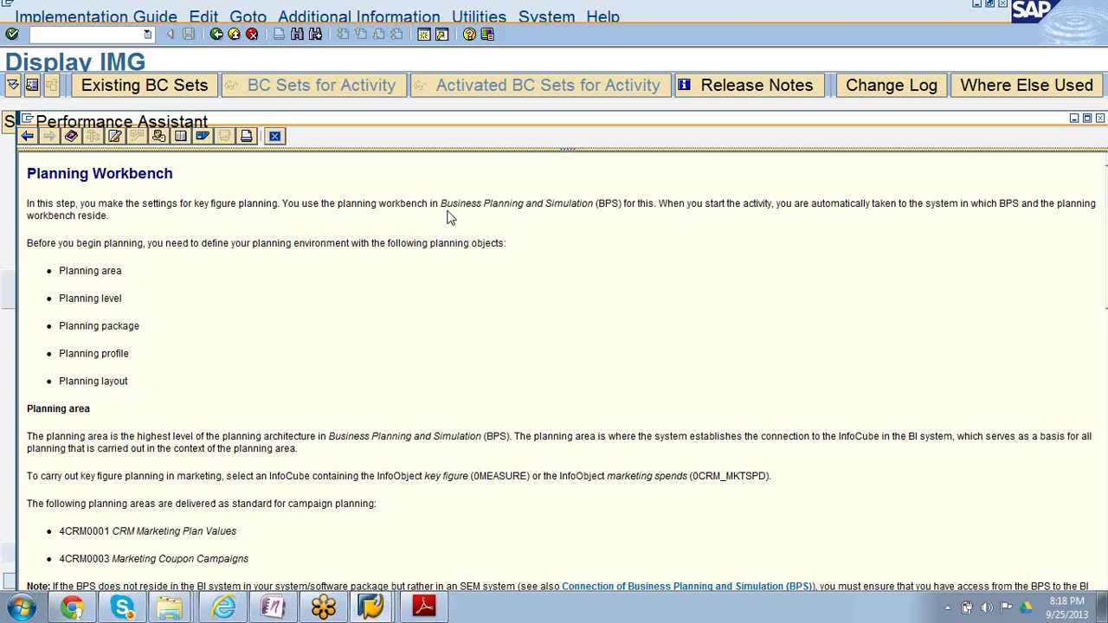
left_click_drag(57, 272, 128, 370)
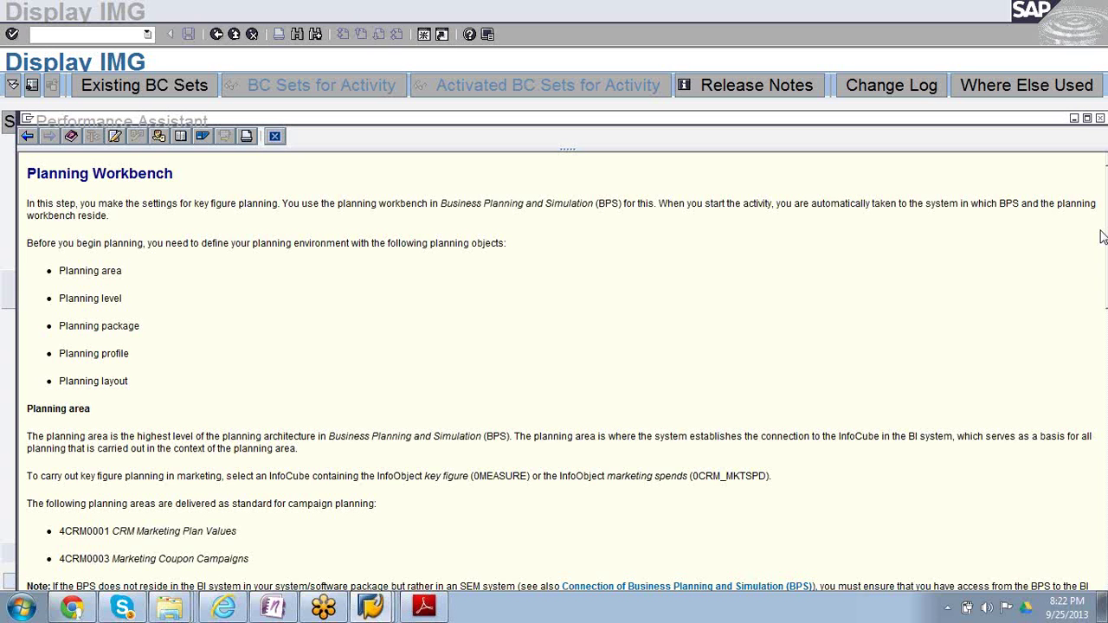
left_click(1099, 120)
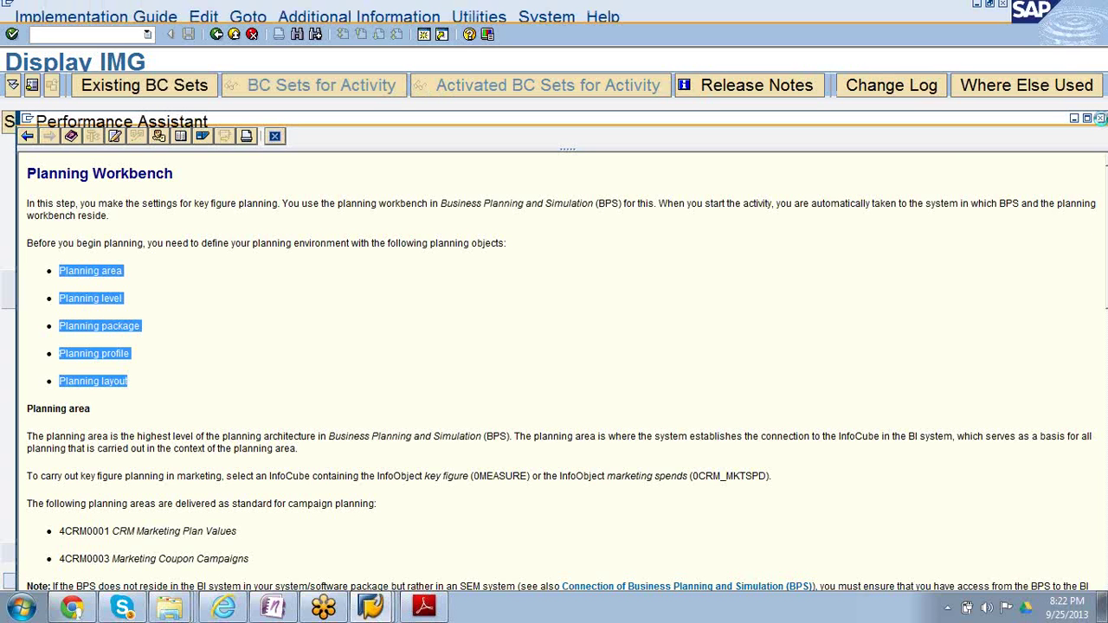
left_click(1100, 119)
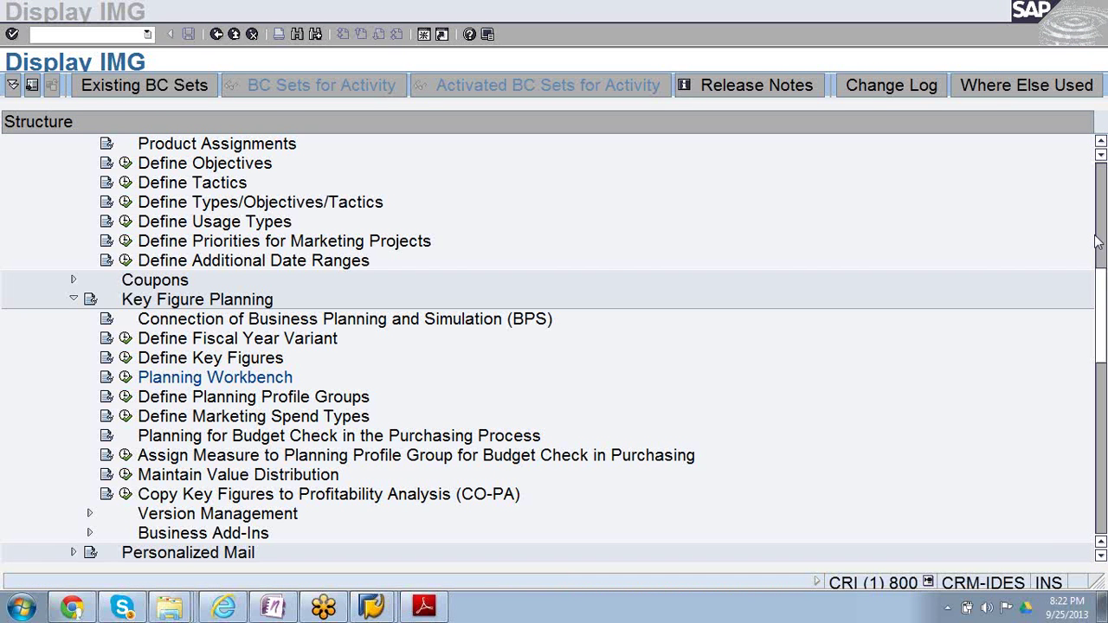
Run the Planning Workbench activity, expand the ABC activity-based costing planning area and select its Cost Center Input level
left_click(125, 378)
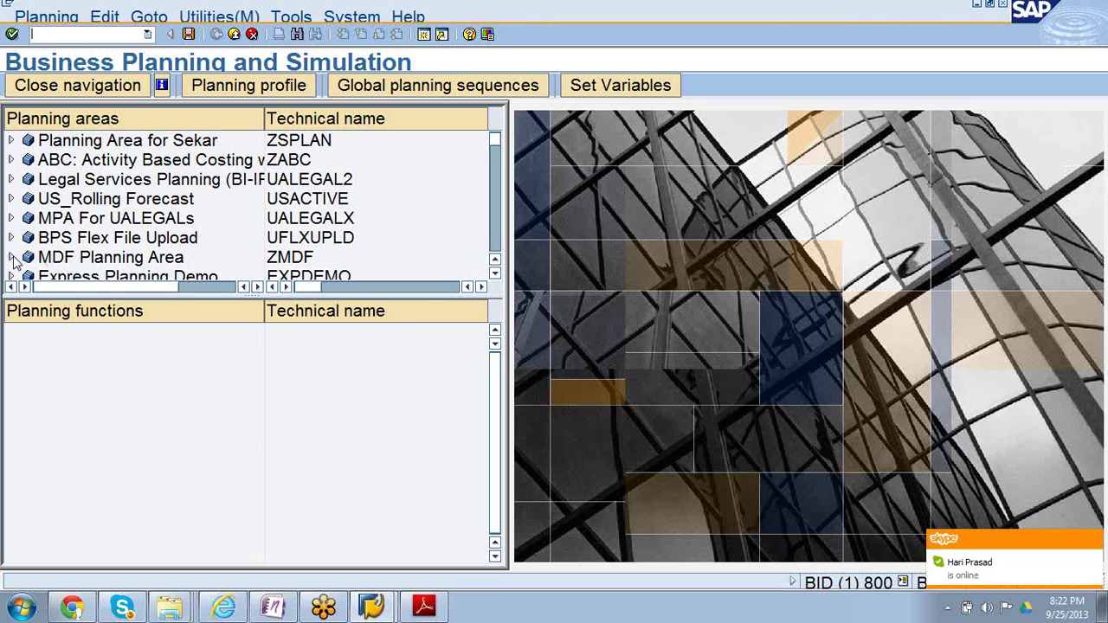
left_click(10, 161)
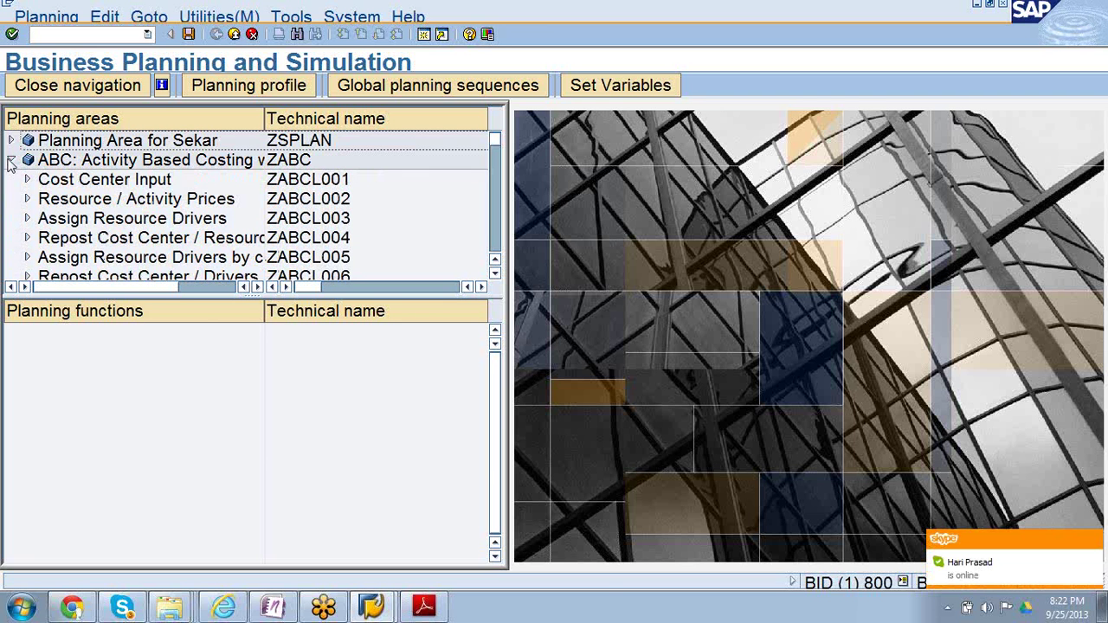
left_click(72, 184)
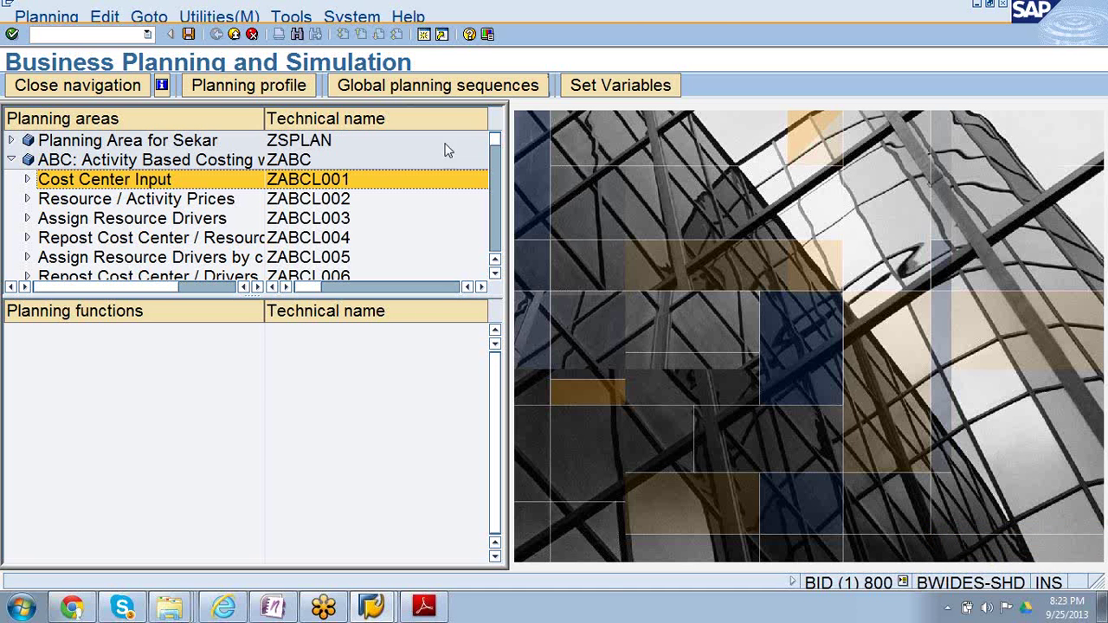
Review the commands offered for planning areas, planning packages, planning functions and manual planning without running any
left_click(52, 18)
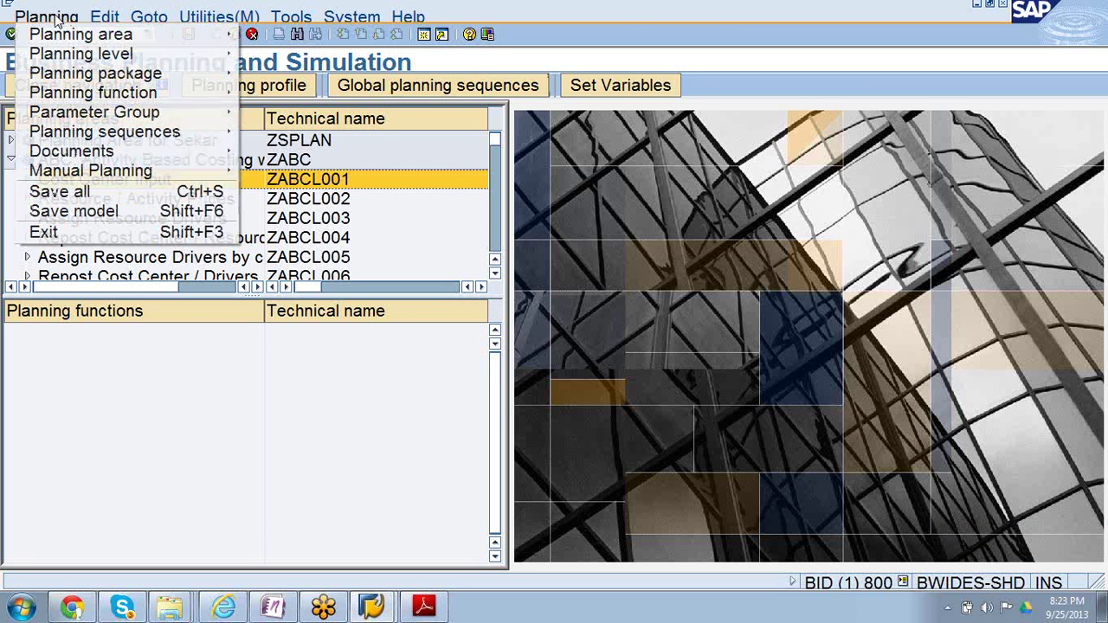
mouse_move(223, 45)
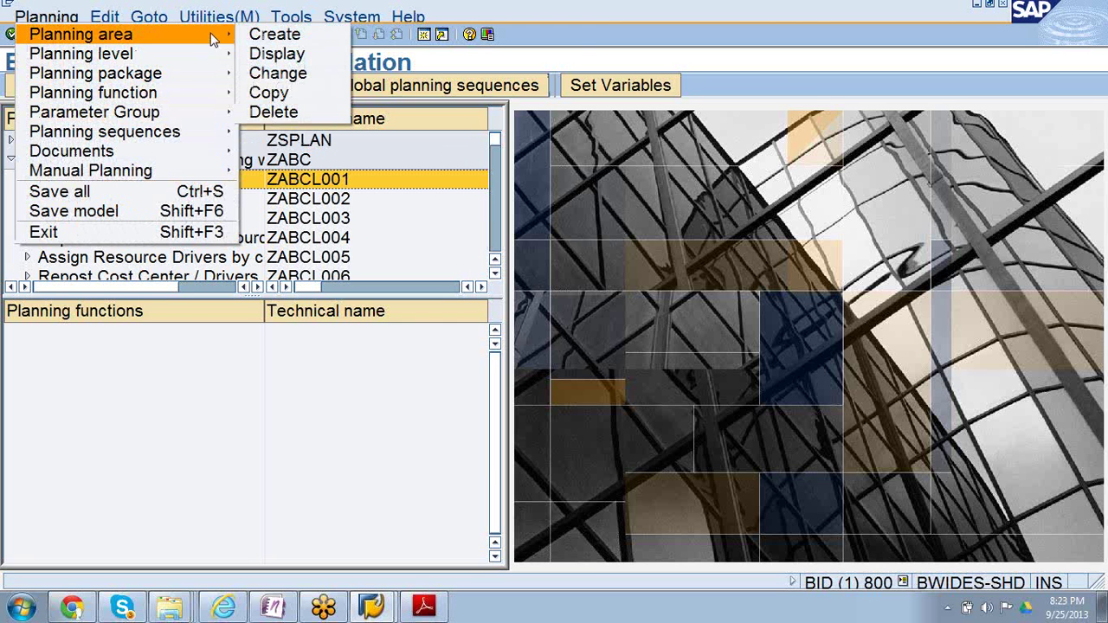
mouse_move(215, 178)
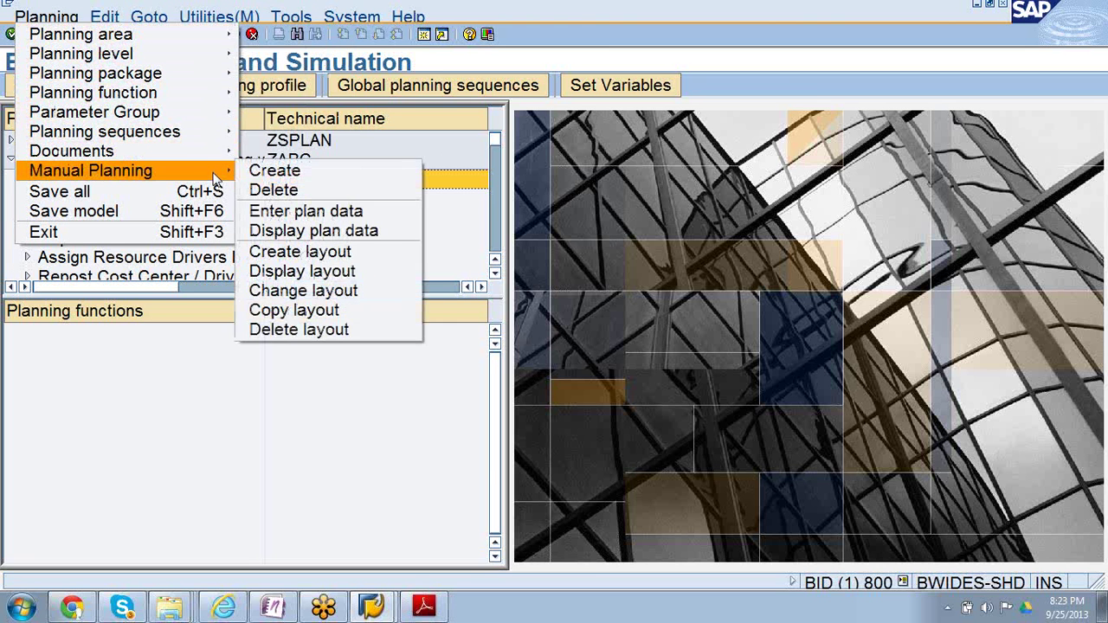
mouse_move(208, 110)
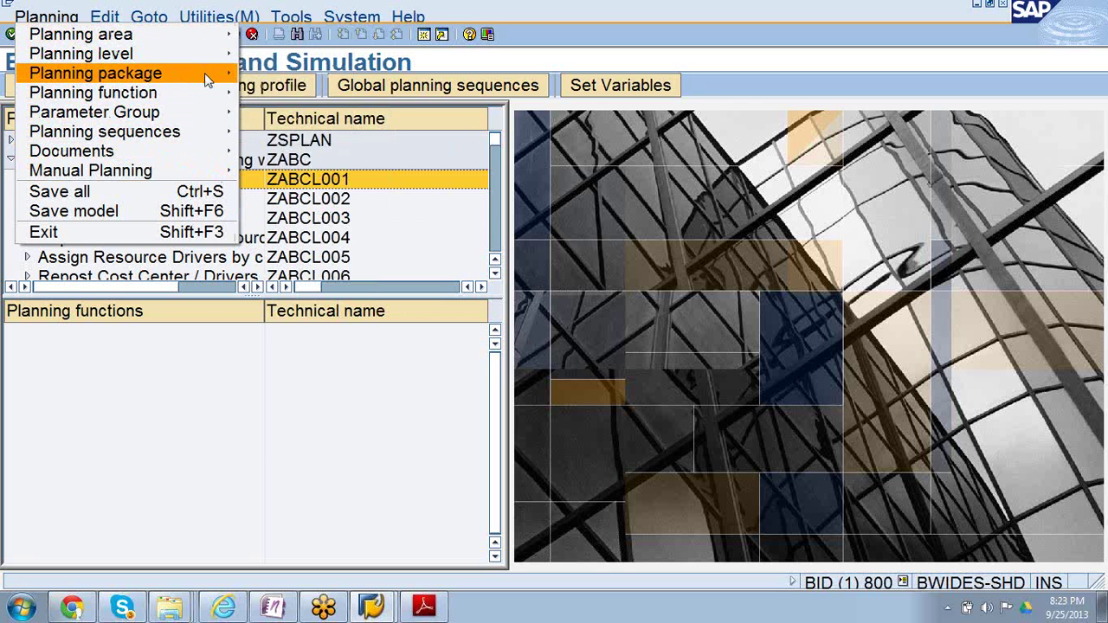
mouse_move(204, 73)
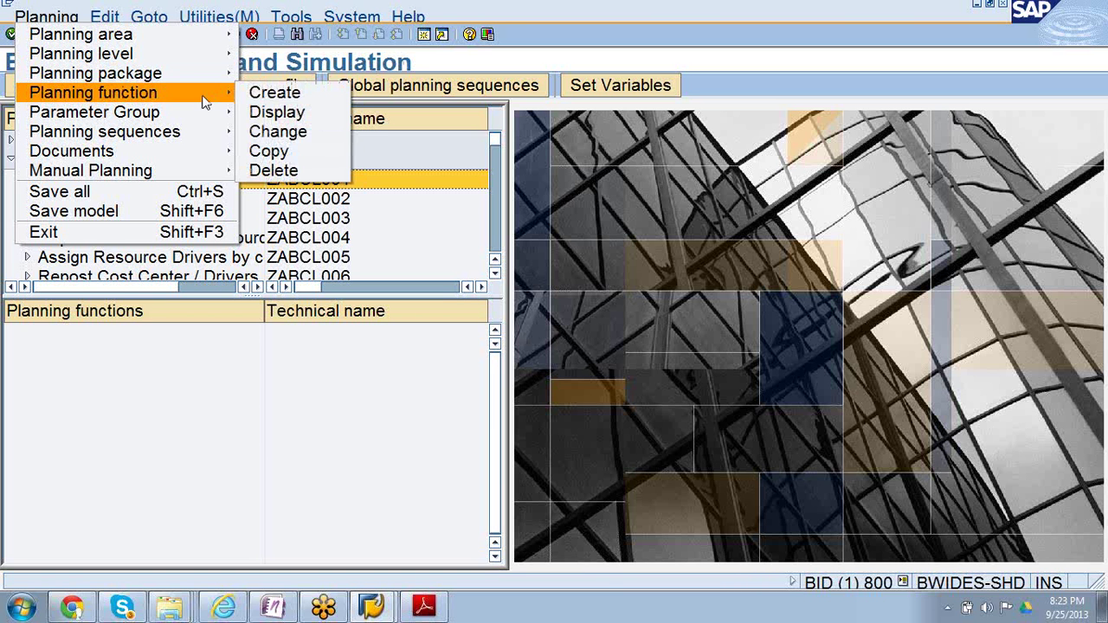
left_click(424, 220)
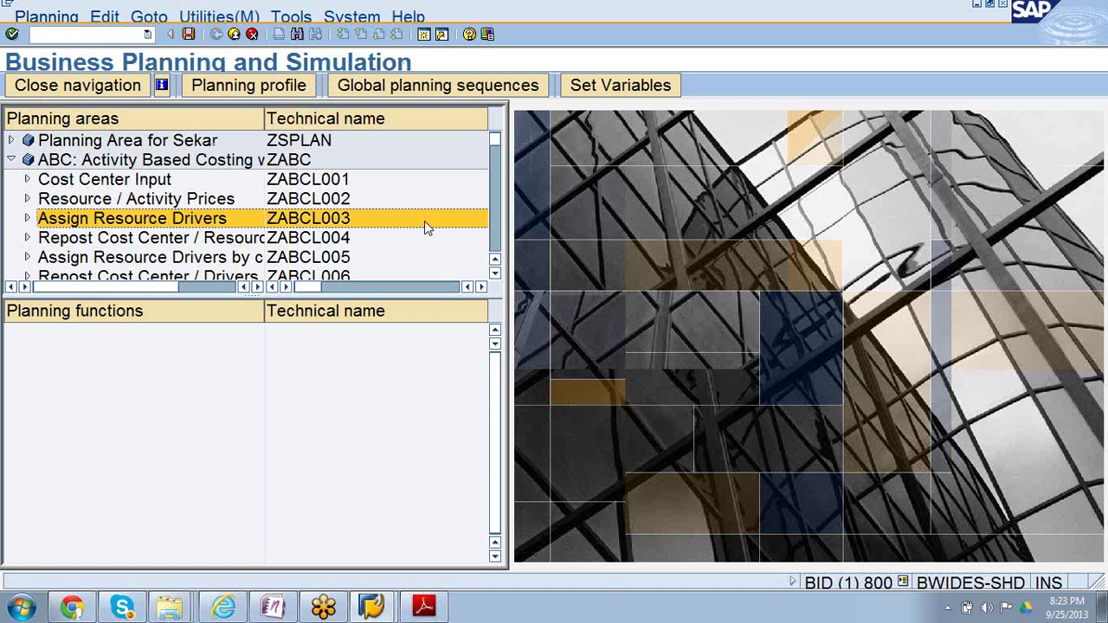
Look through the further planning levels of the ABC planning area and return to the IMG structure
left_click(495, 274)
left_click(495, 275)
left_click(495, 274)
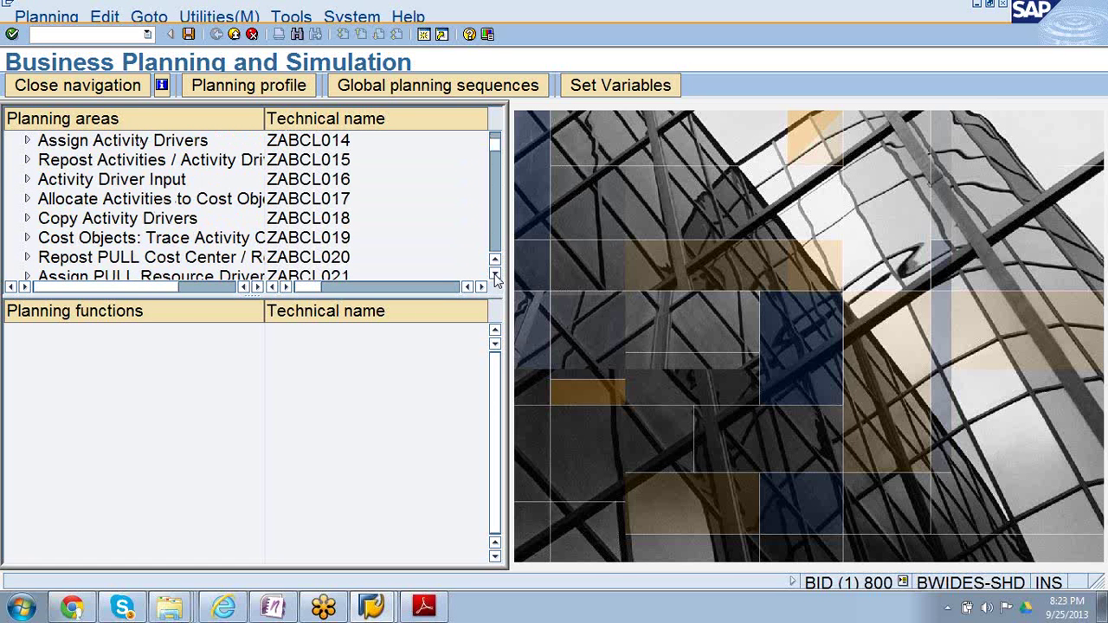
left_click(495, 274)
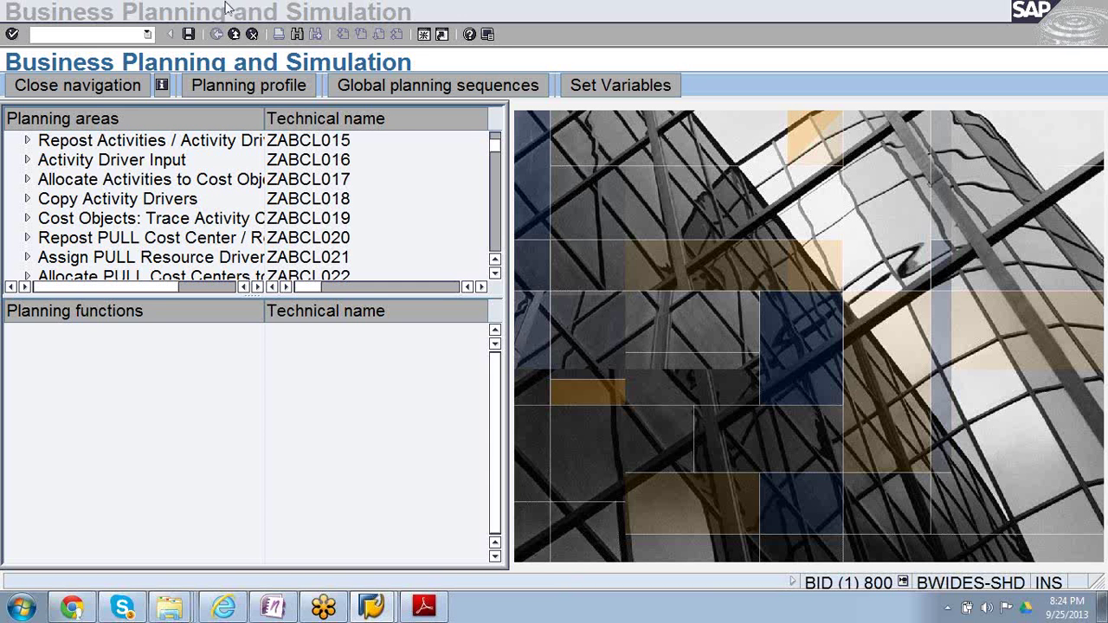
left_click(221, 59)
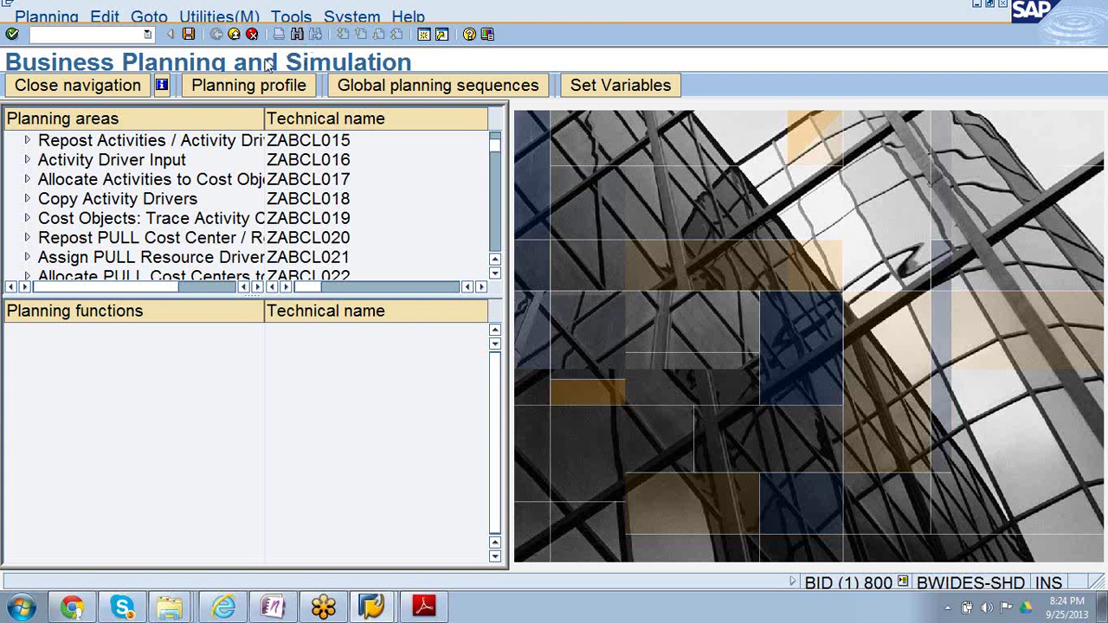
left_click(234, 34)
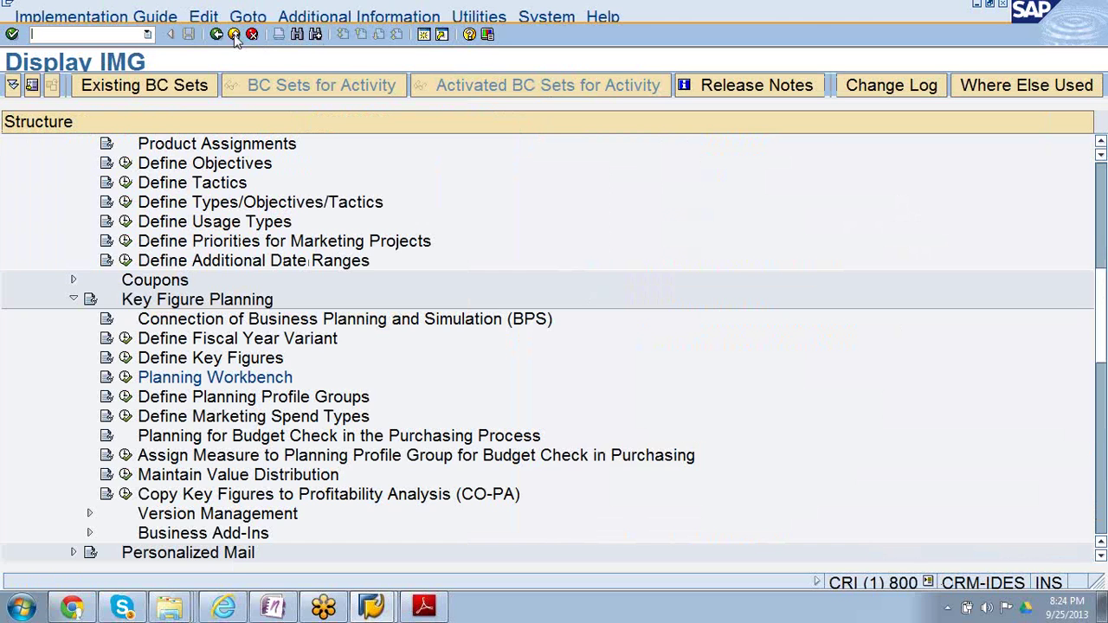
Read the Define Planning Profile Groups documentation, highlighting the sentence that says what the groups contain, and close it
left_click(153, 400)
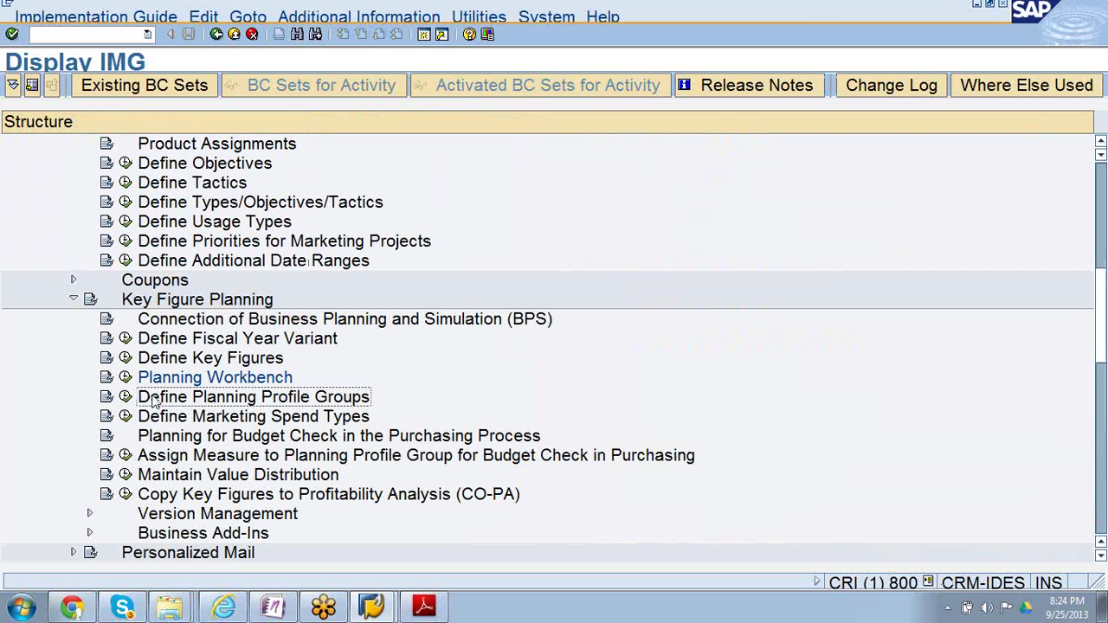
left_click(105, 397)
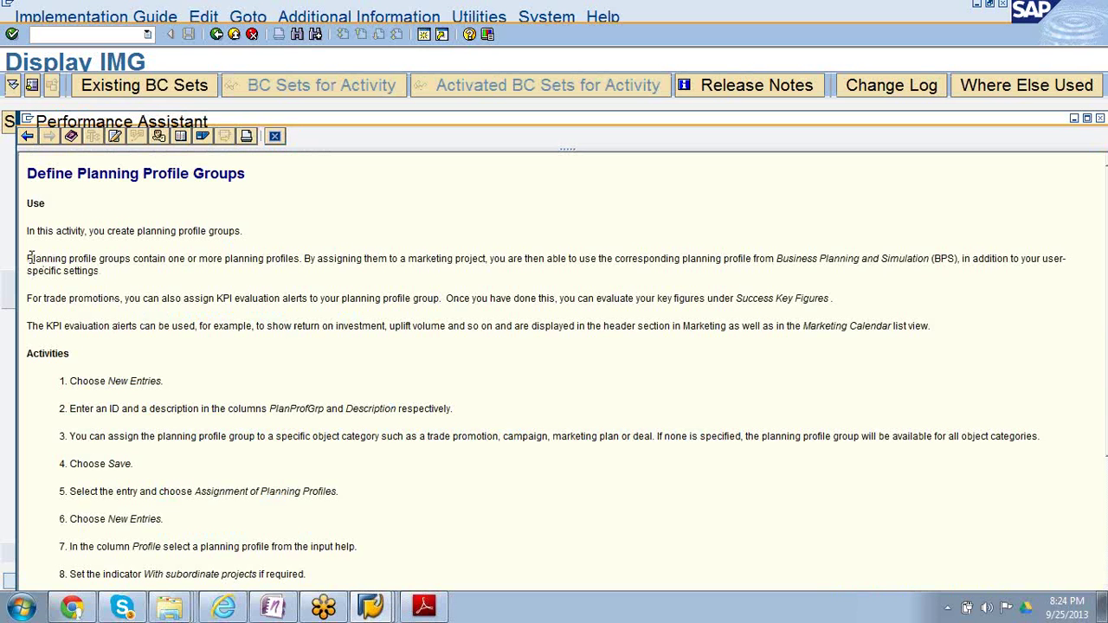
left_click_drag(26, 258, 300, 257)
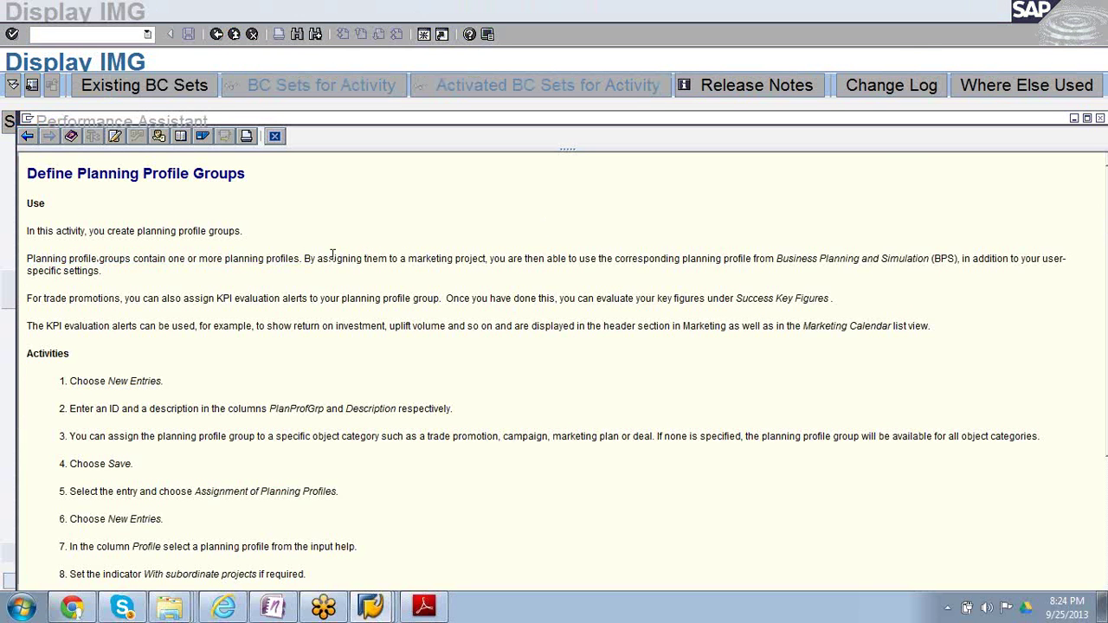
left_click_drag(305, 258, 26, 258)
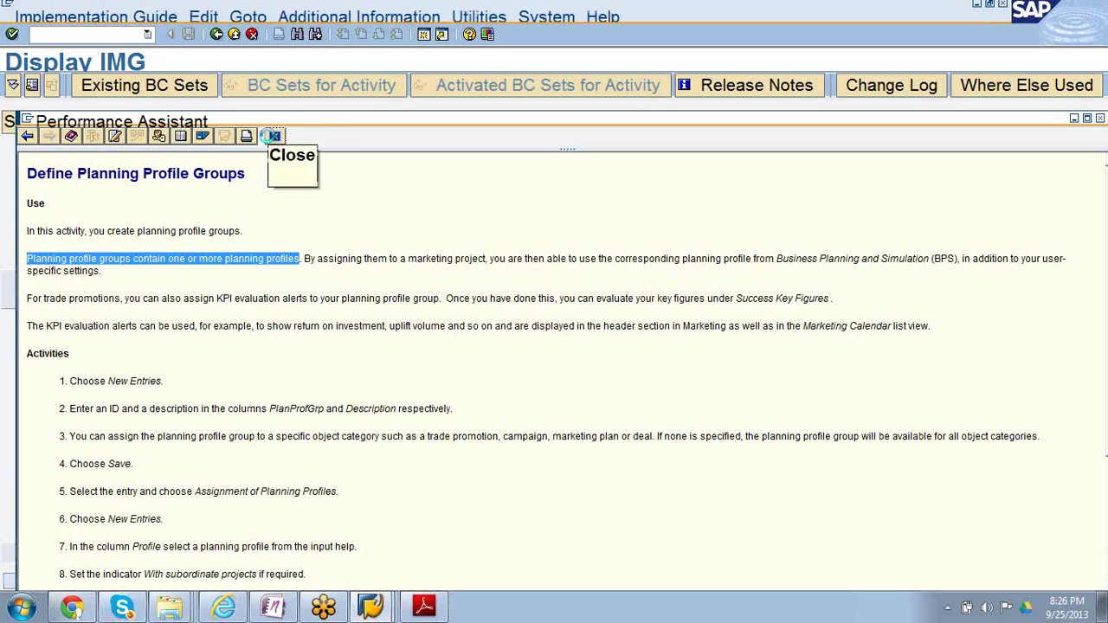
left_click(274, 137)
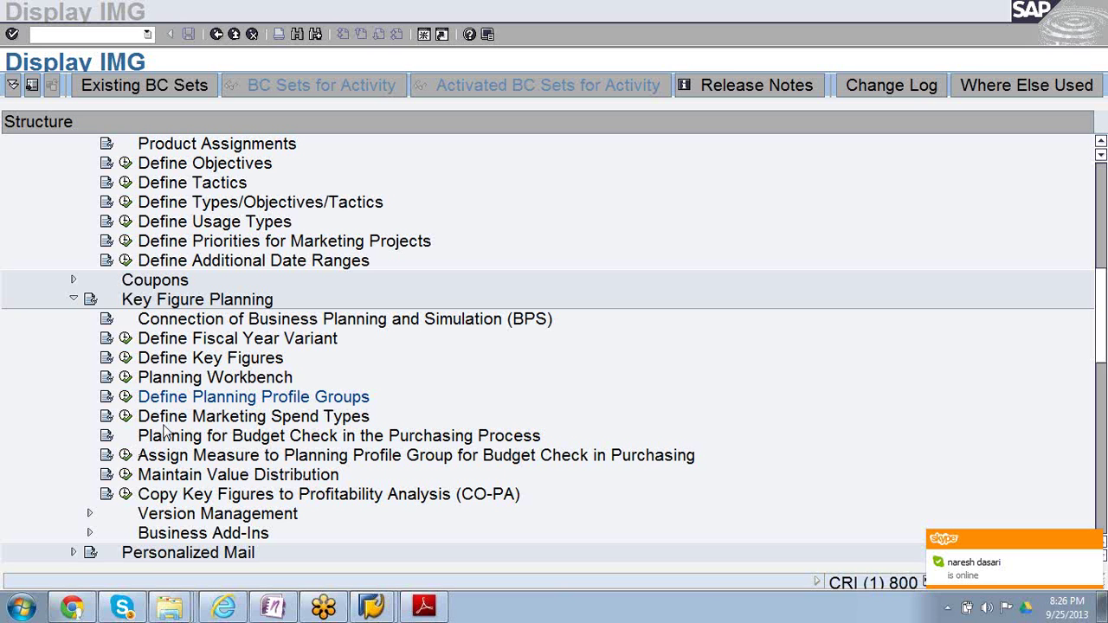
Run Assign Measure to Planning Profile Group for Budget Check in Purchasing and start a new entry for planning profile group 4MKT, Campaign Planning
left_click(160, 461)
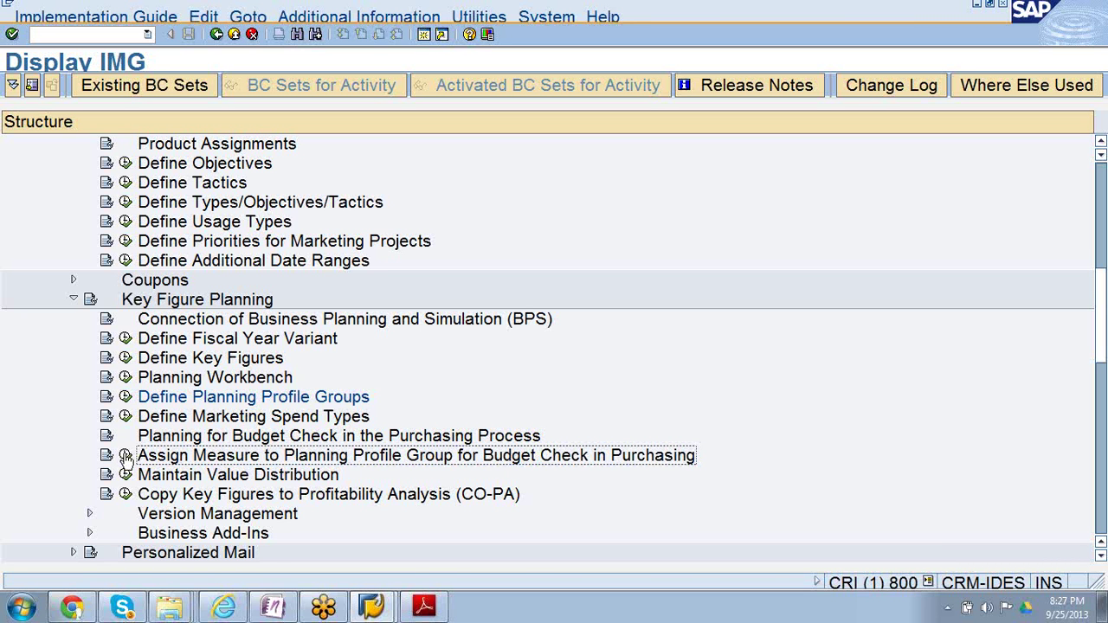
left_click(126, 455)
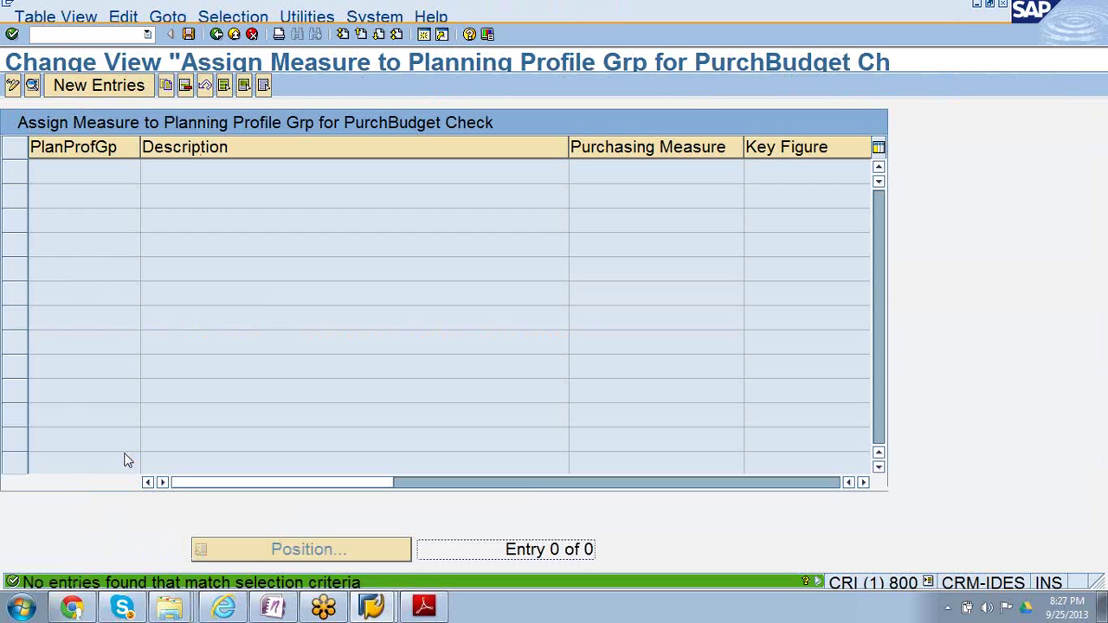
left_click(80, 90)
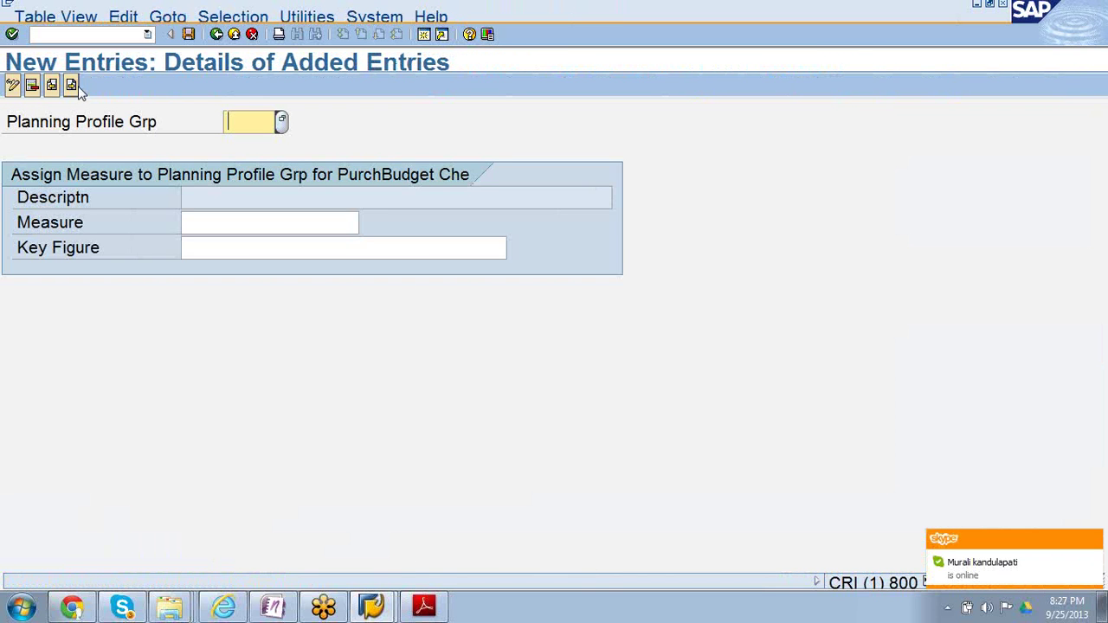
left_click(282, 123)
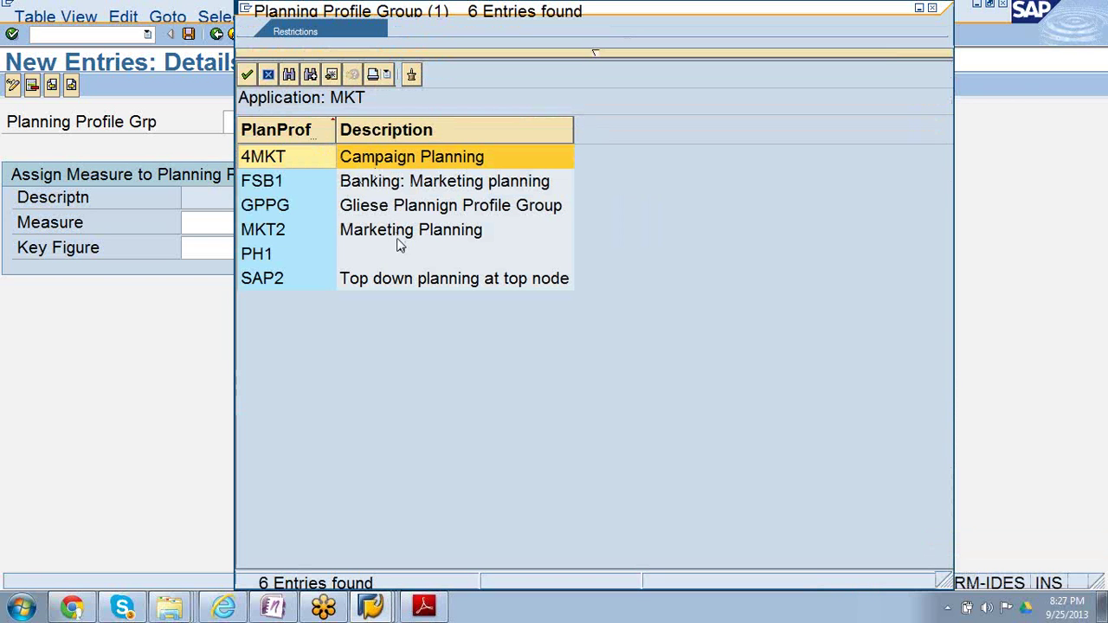
double_click(394, 161)
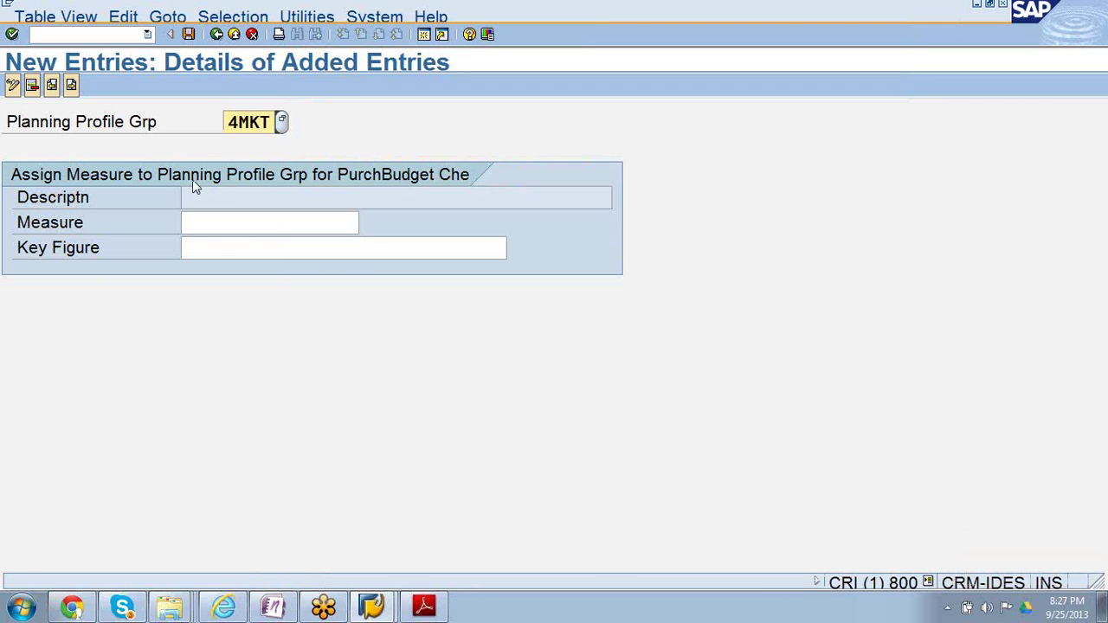
left_click(282, 124)
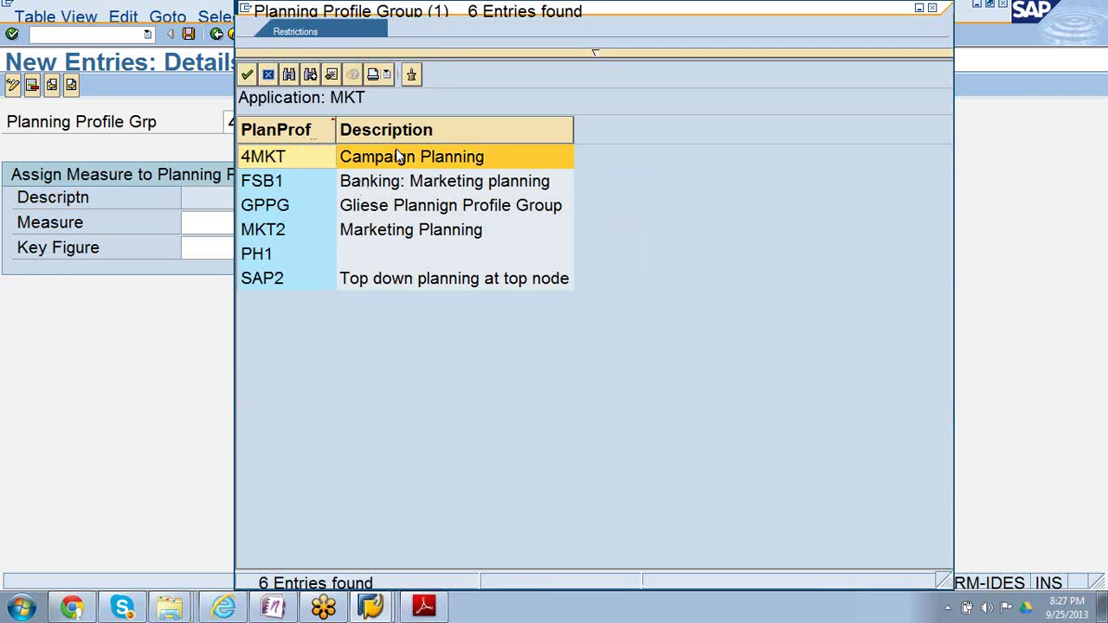
double_click(398, 158)
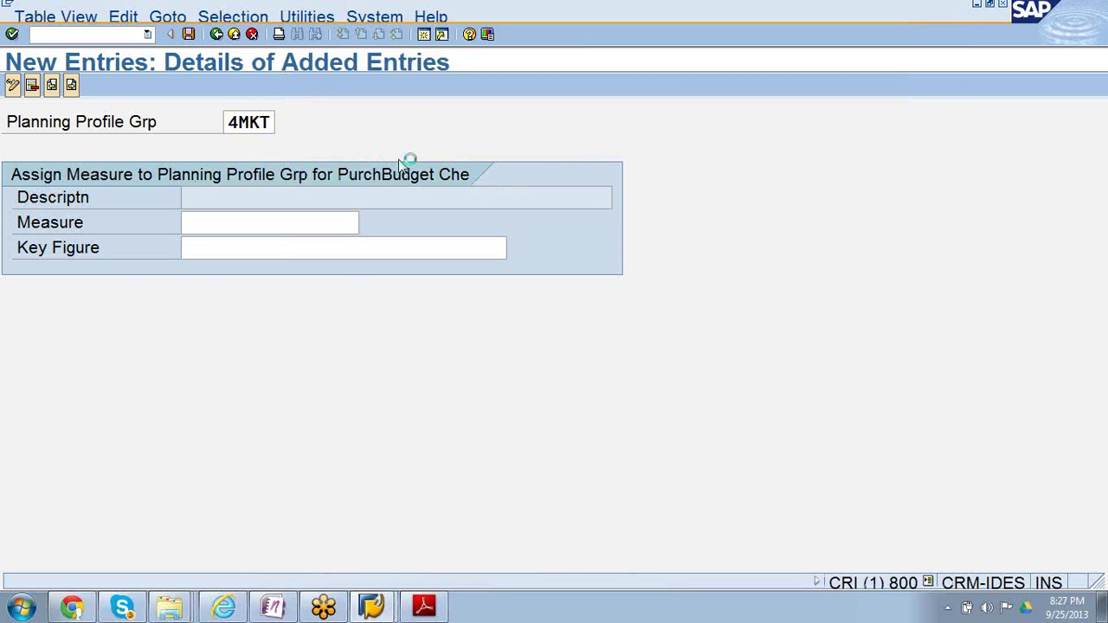
Enter 0Measure as the measure and 100000 as the key figure for the 4MKT entry
left_click(296, 222)
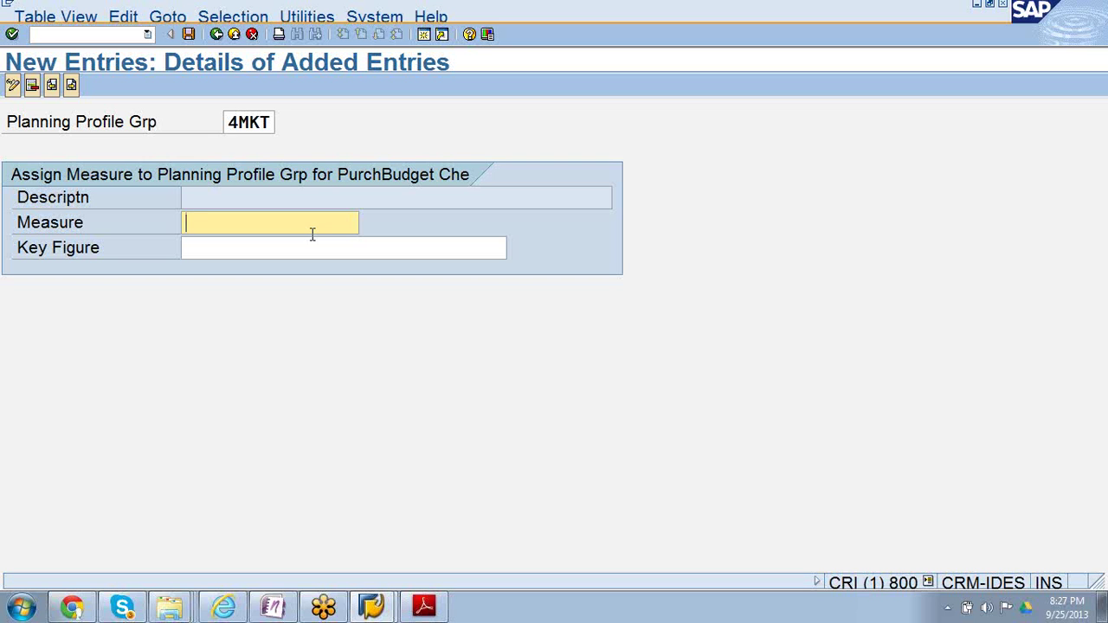
left_click(325, 249)
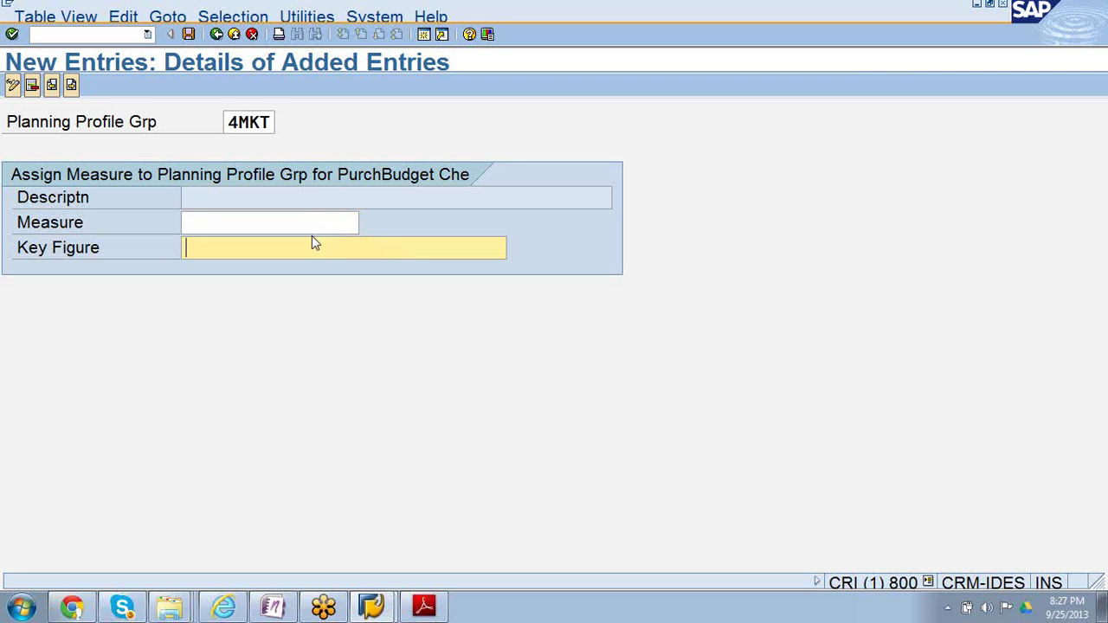
left_click(305, 226)
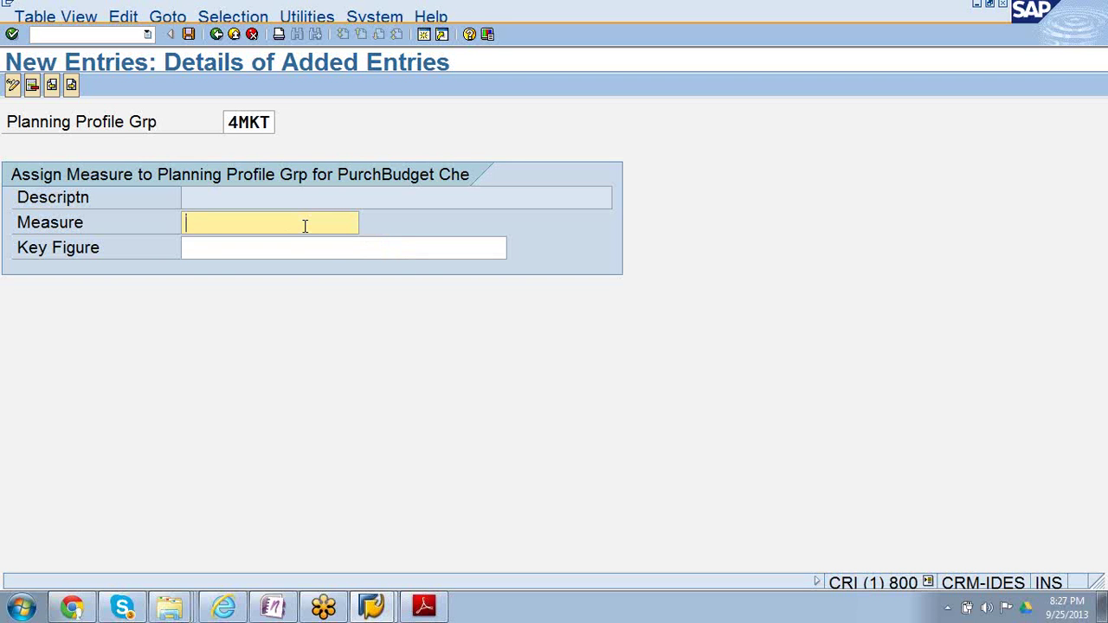
type(")")
key("BackSpace")
type("0Measure")
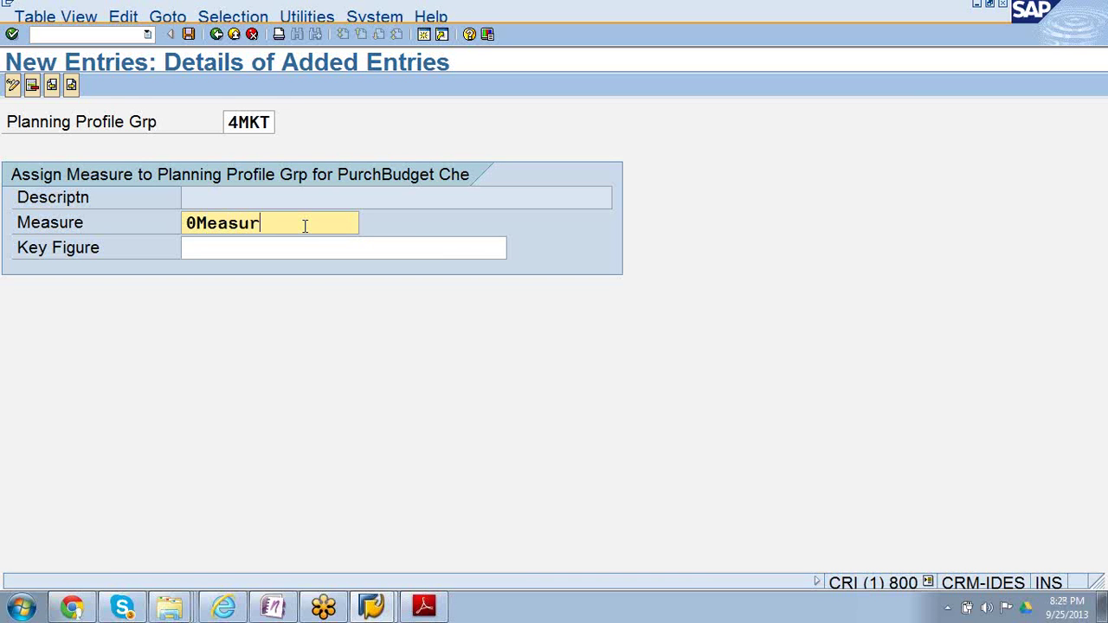
left_click(285, 254)
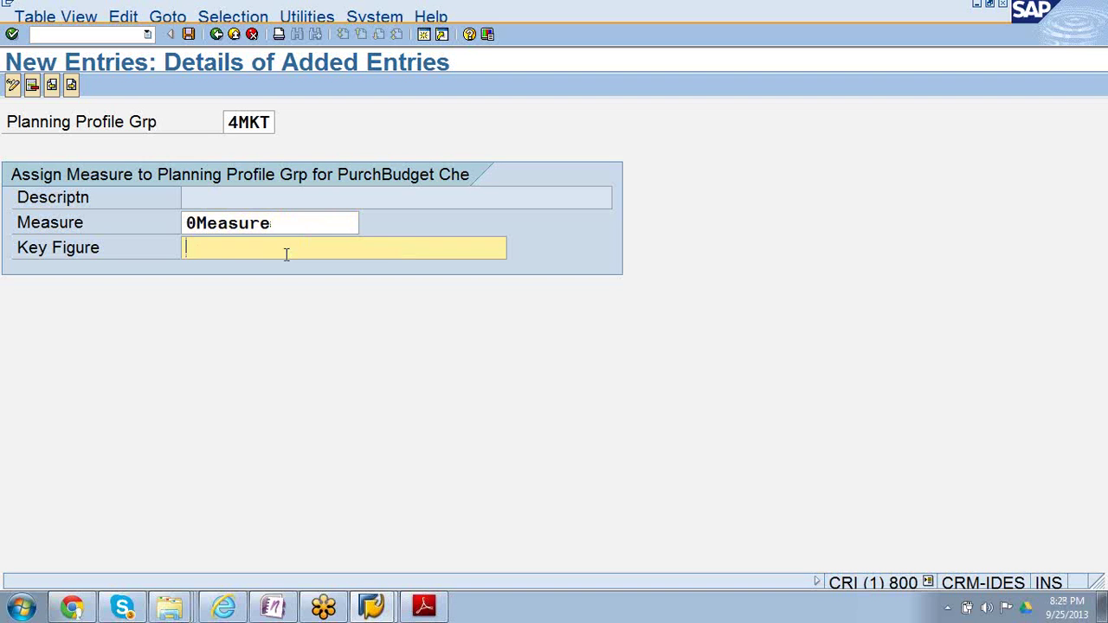
type("1")
key("BackSpace")
type("100000")
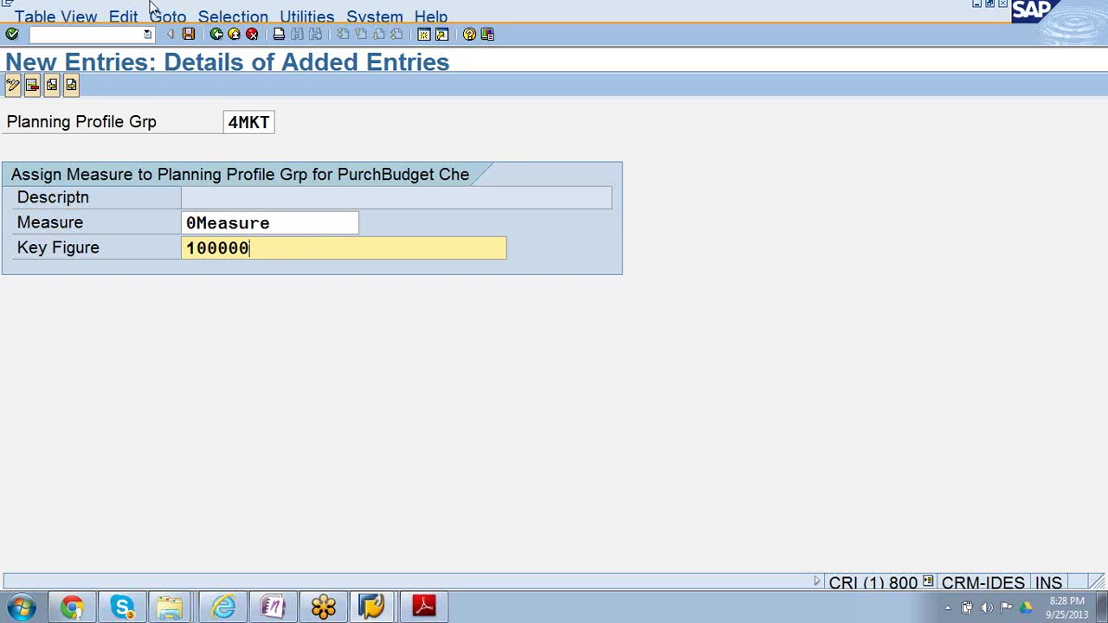
Save the measure assignment in the proposed customizing request and return to the IMG structure
left_click(188, 33)
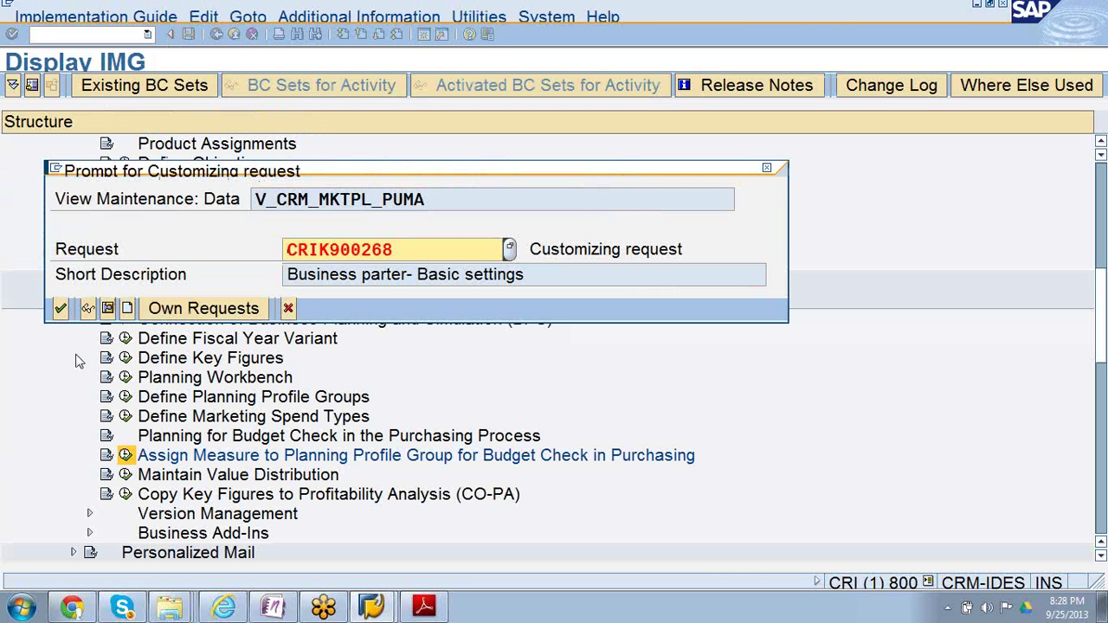
left_click(60, 310)
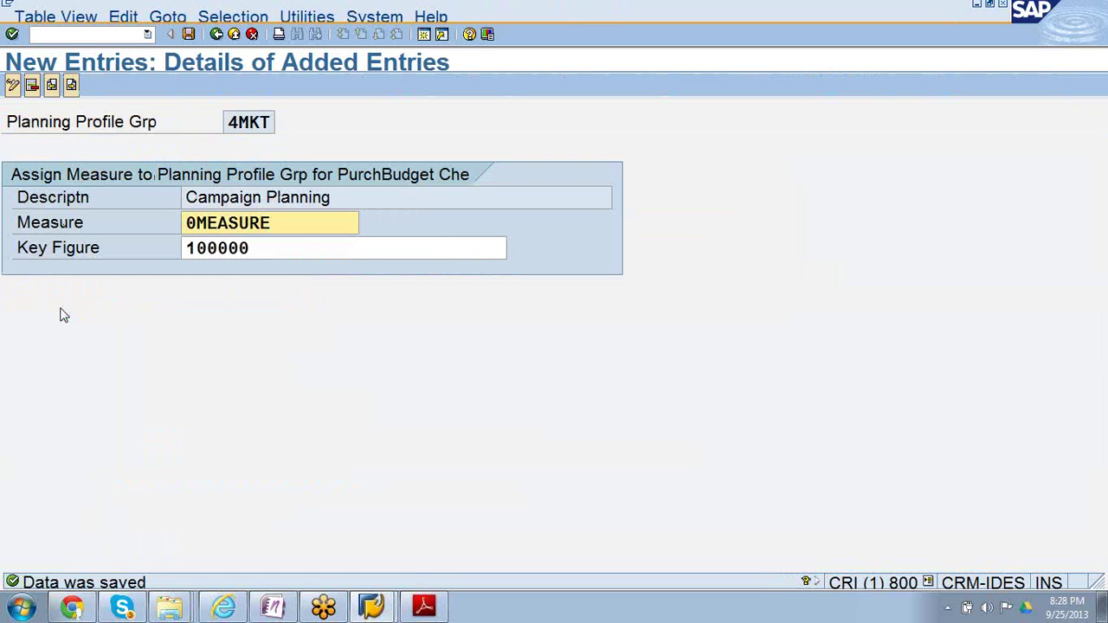
left_click(216, 34)
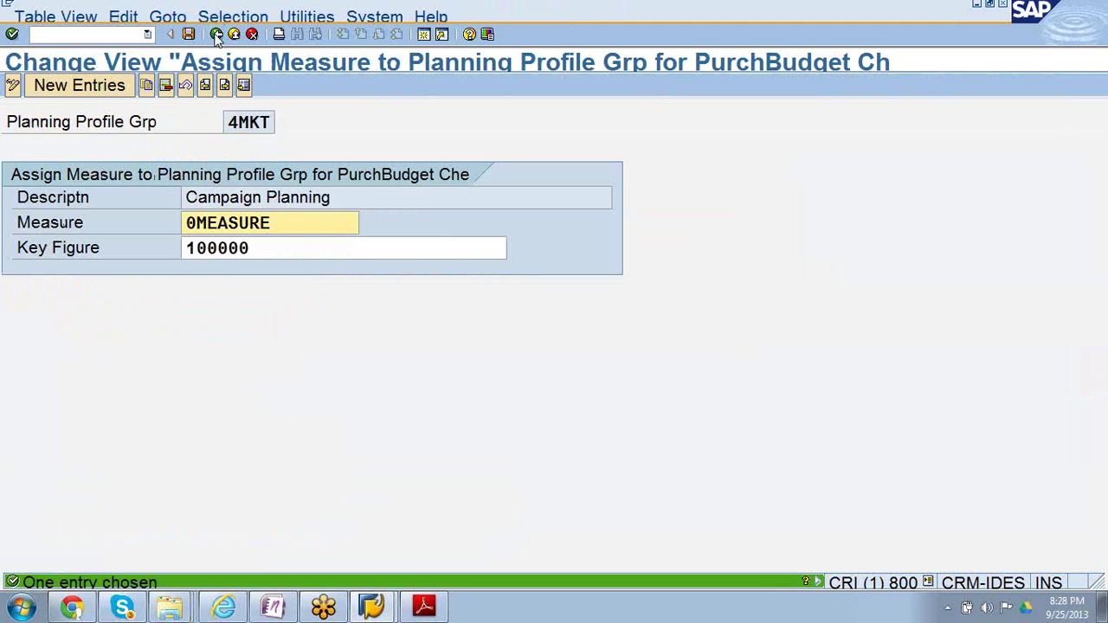
left_click(216, 35)
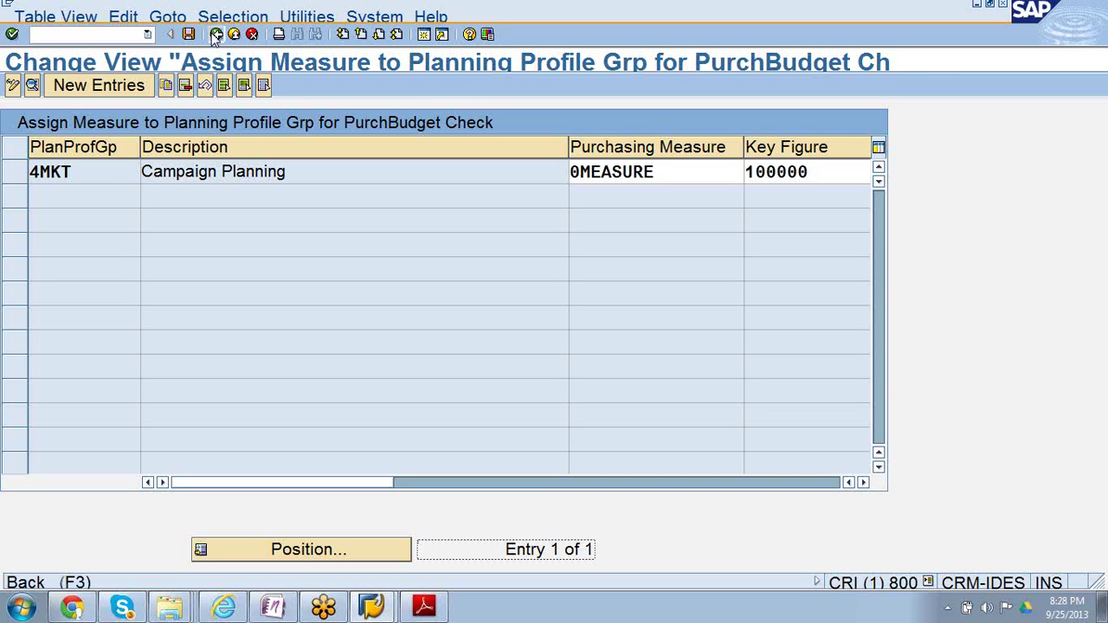
left_click(217, 35)
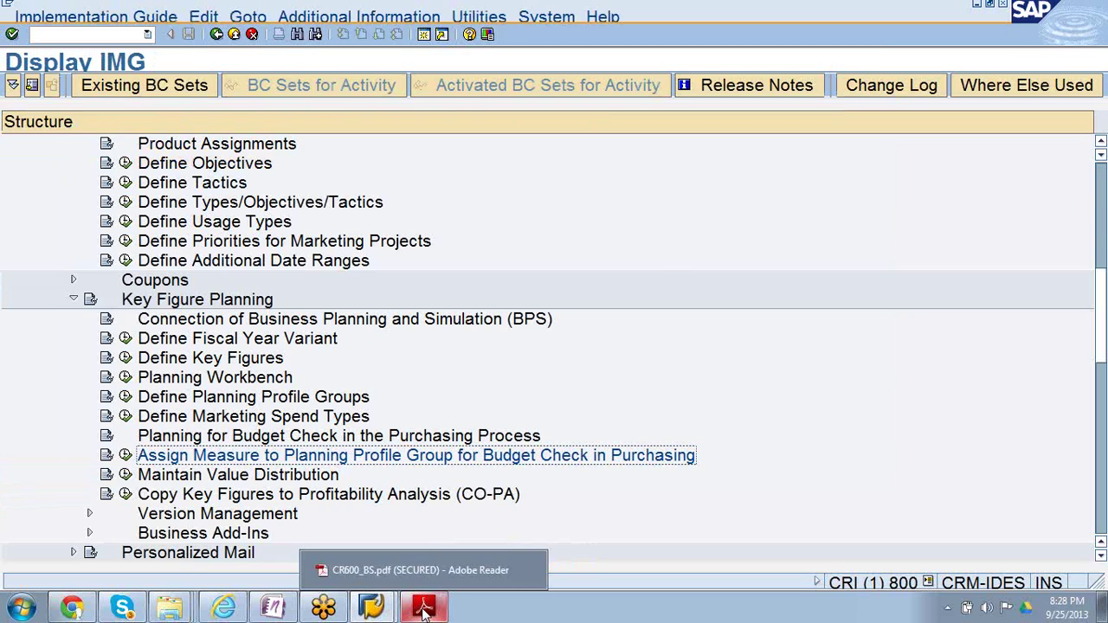
Switch to CR600_BS.pdf in Adobe Reader to view the budget transfer slide, and return to the IMG's Copy Key Figures to Profitability Analysis (CO-PA) activity
left_click(424, 609)
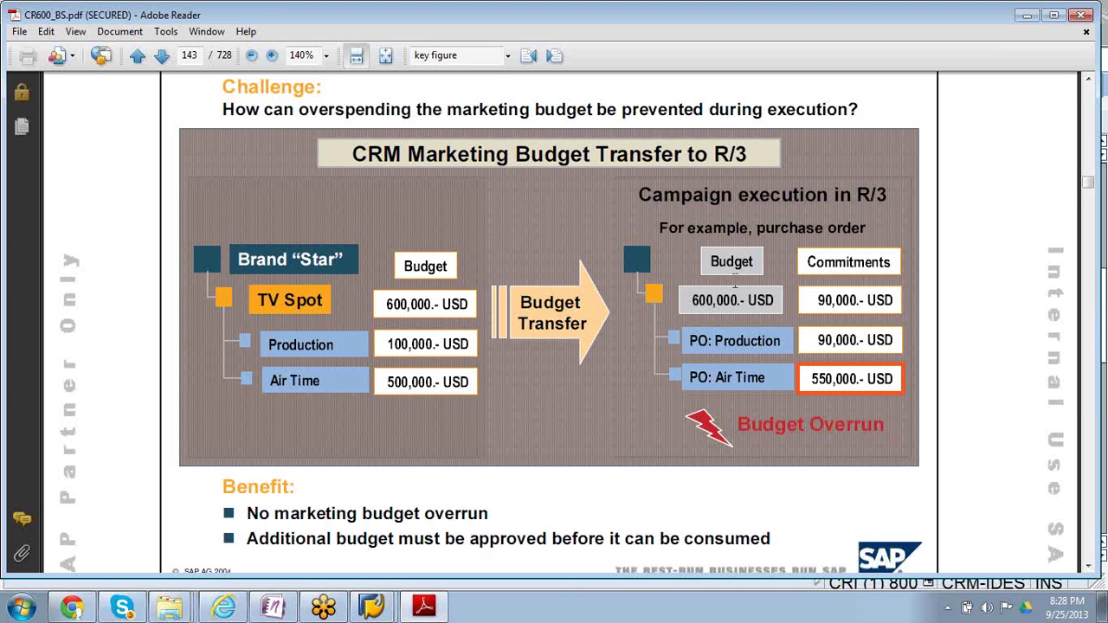
left_click(370, 606)
left_click(362, 571)
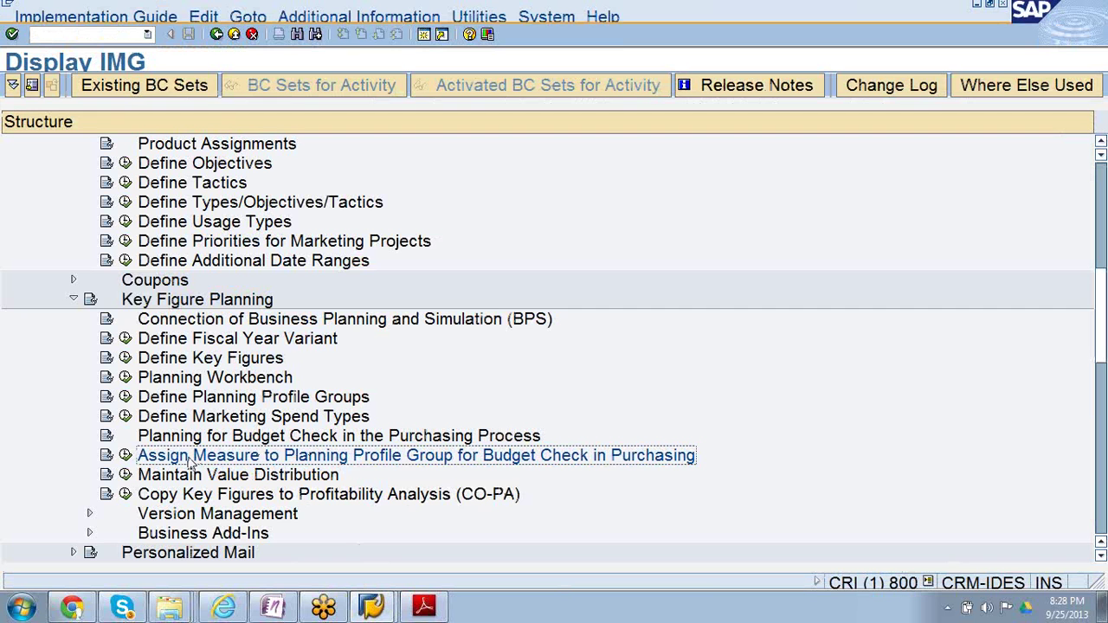
left_click(175, 497)
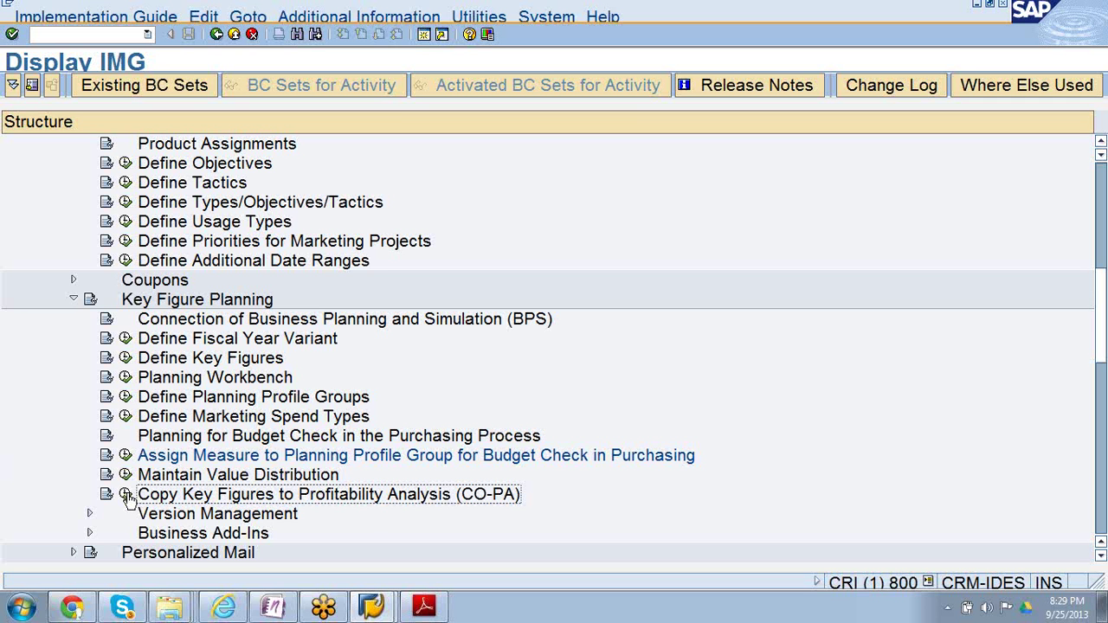
In CR600_BS.pdf, go to page 27, browse back to the page 11 slide Marketing and Campaign Planning in mySAP CRM, and return to the IMG
left_click(424, 606)
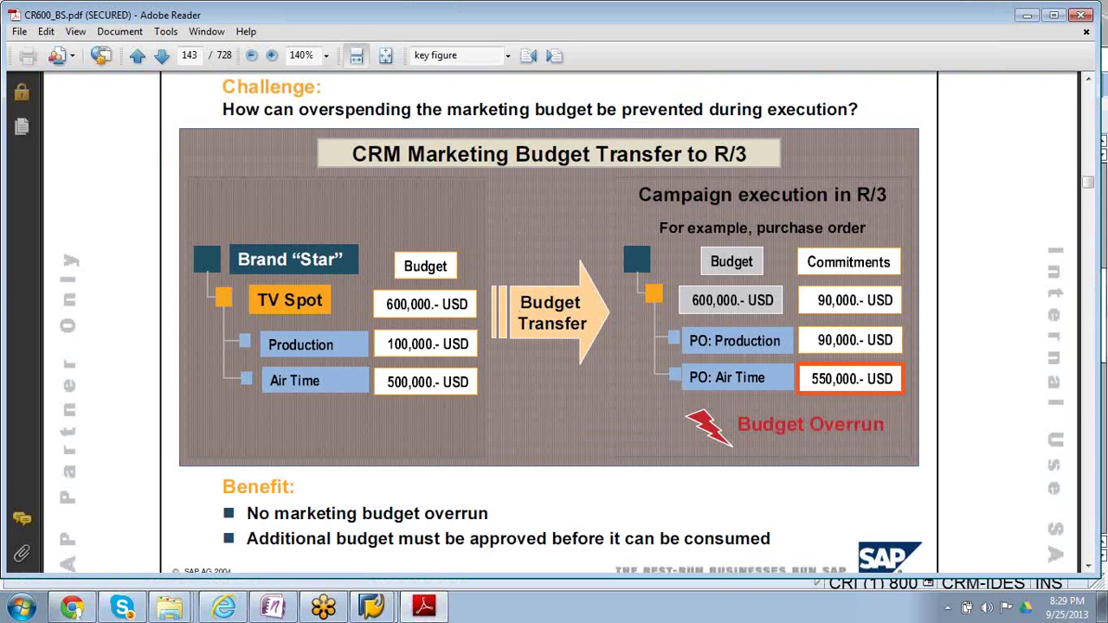
left_click(192, 57)
type("27")
key("Return")
scroll(561, 321, "down", 15)
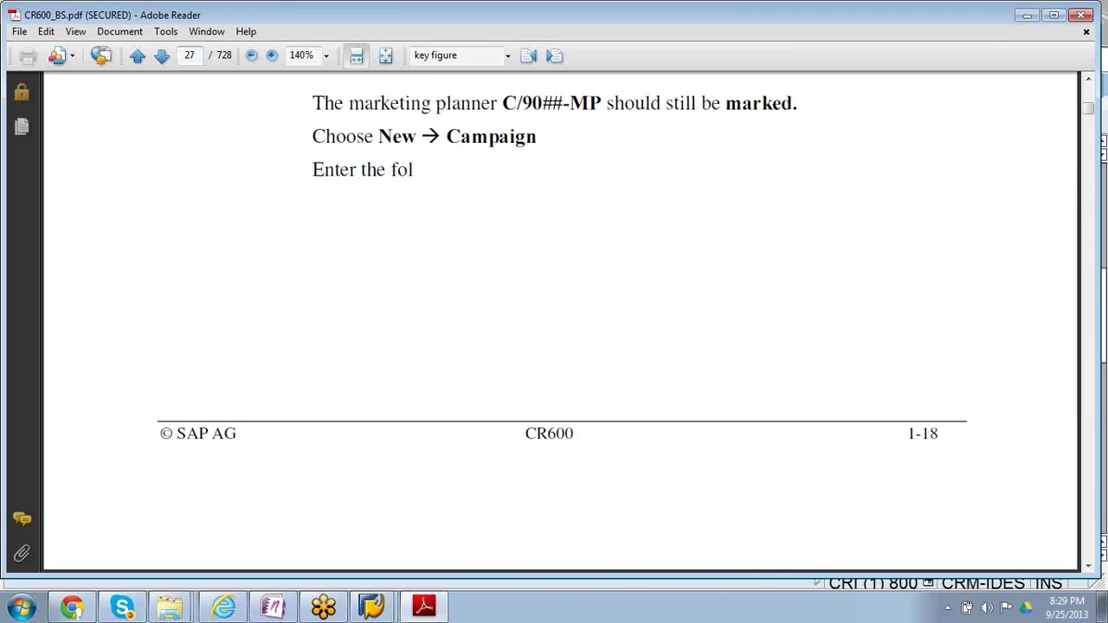
scroll(561, 321, "up", 20)
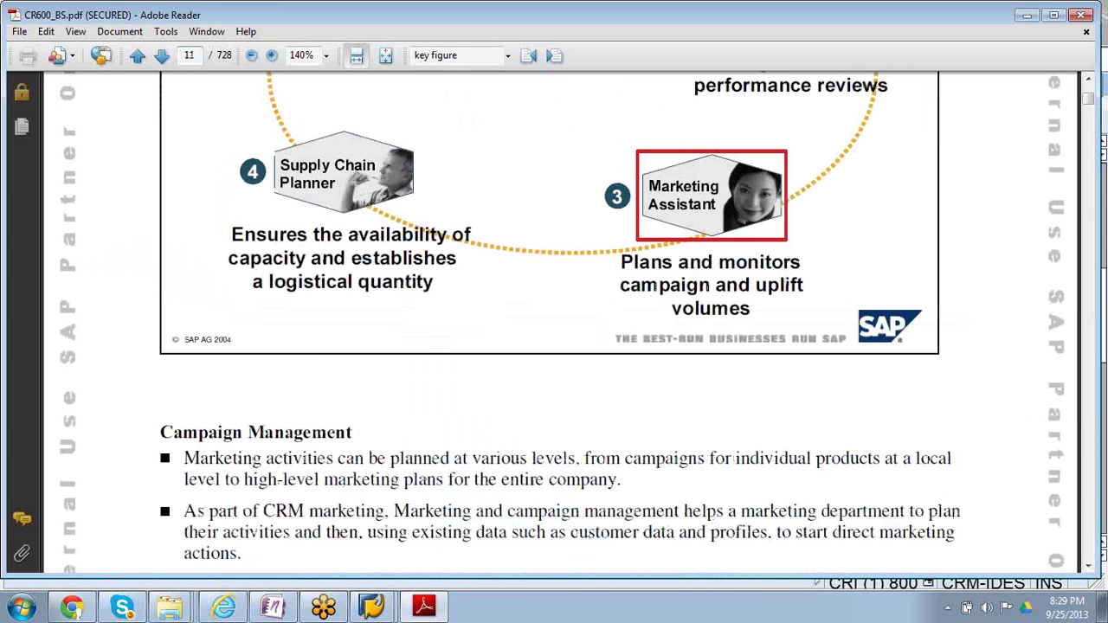
scroll(561, 321, "up", 5)
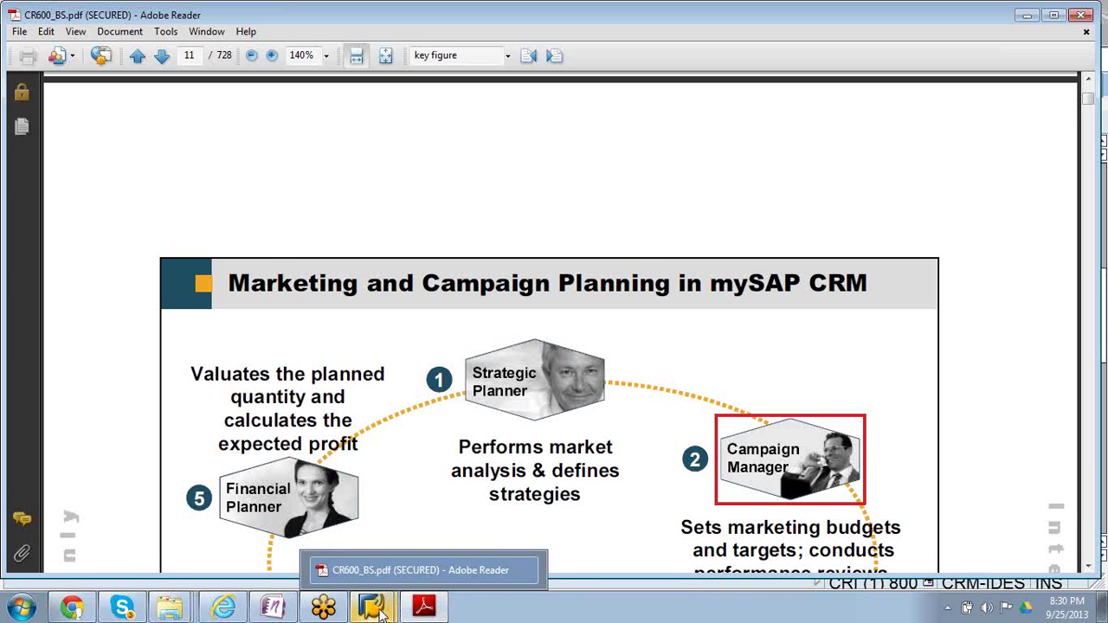
mouse_move(374, 606)
left_click(364, 571)
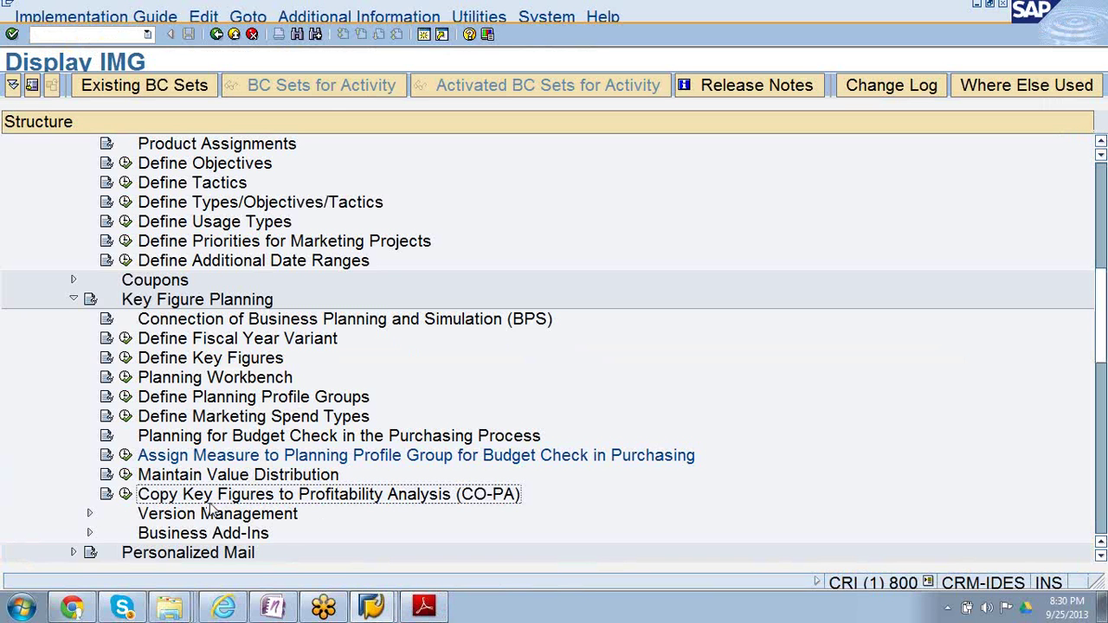
Run Copy Key Figures to Profitability Analysis (CO-PA) and replace the key figure name with 0Measure
left_click(126, 495)
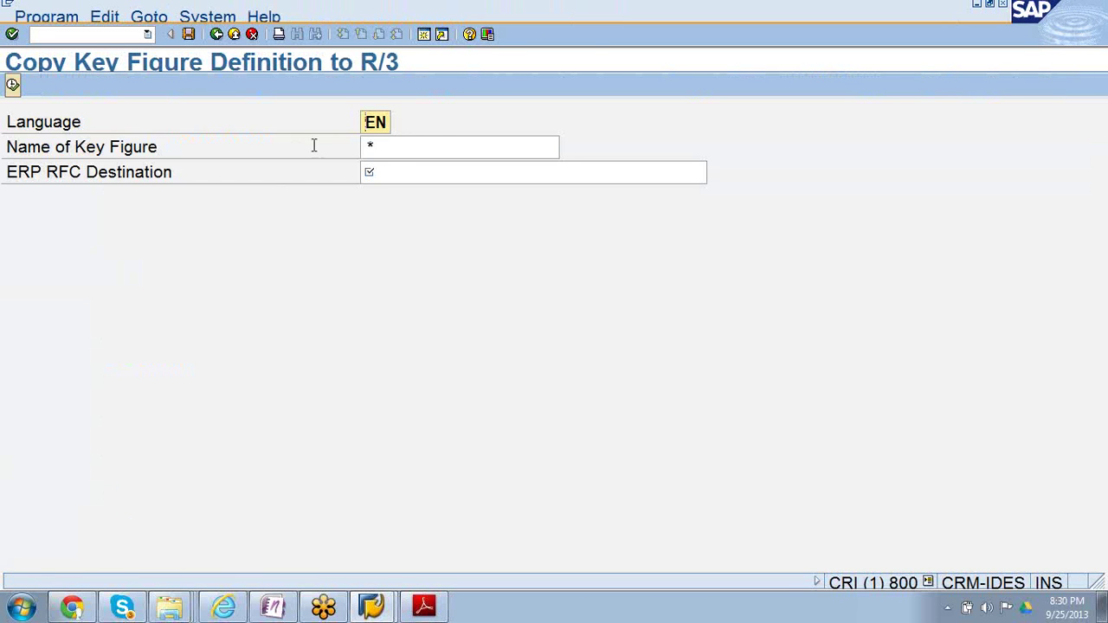
left_click(387, 149)
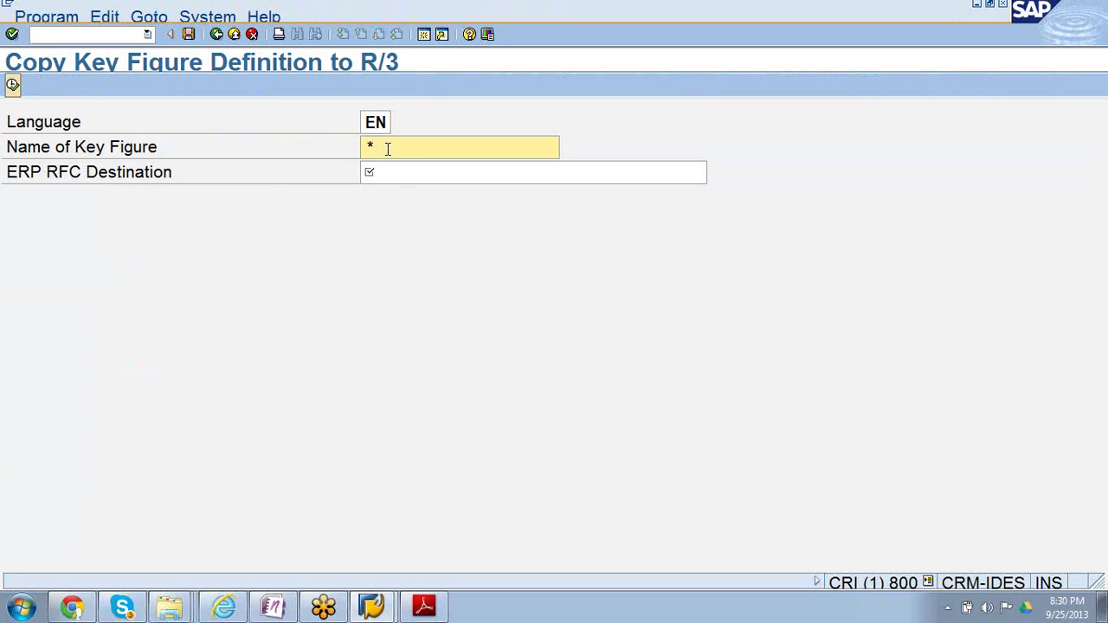
left_click(411, 173)
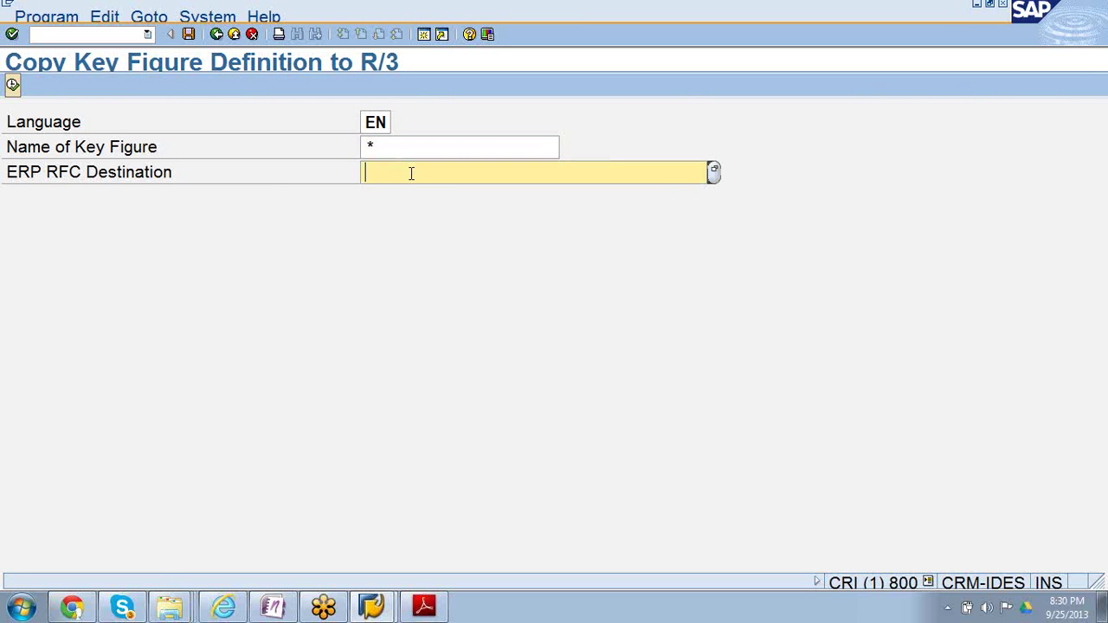
left_click(403, 148)
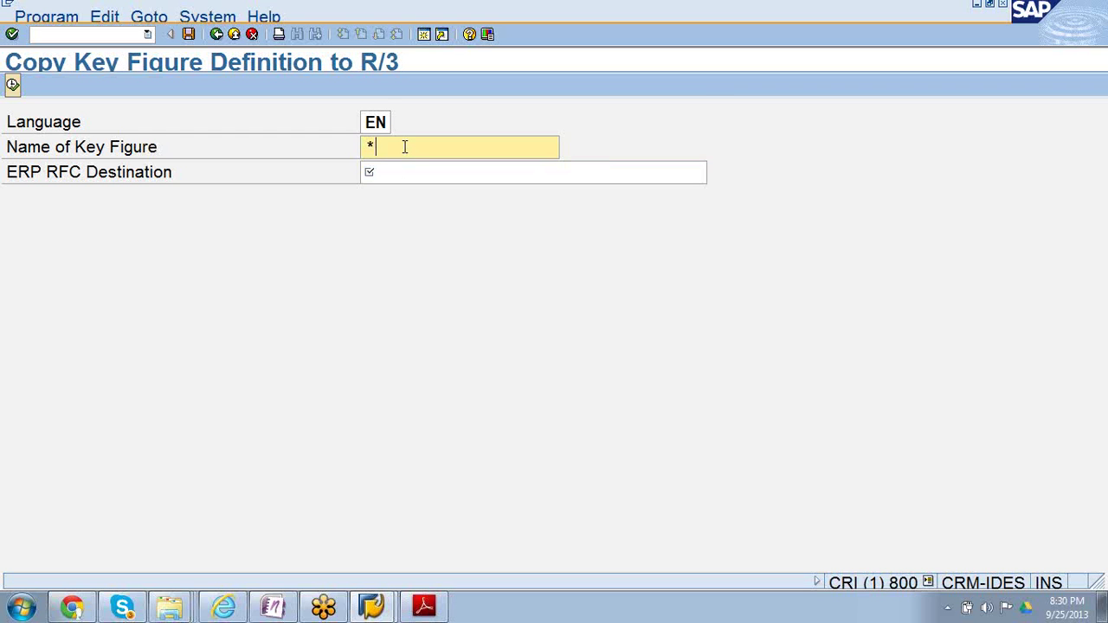
key("BackSpace")
type("0ME")
key("BackSpace")
key("BackSpace")
key("BackSpace")
type("0MEasure")
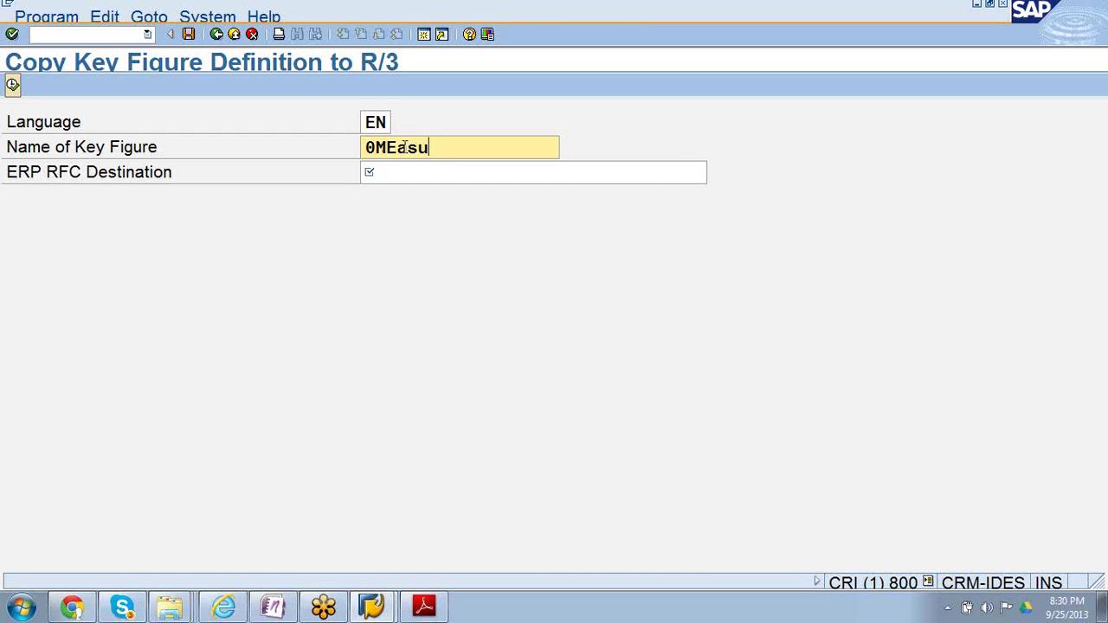
key("BackSpace")
key("BackSpace")
key("BackSpace")
key("BackSpace")
key("BackSpace")
key("BackSpace")
type("easure")
Set the ERP RFC destination to B3TCLNT800, picked from the possible logical destinations
left_click(404, 175)
left_click(714, 172)
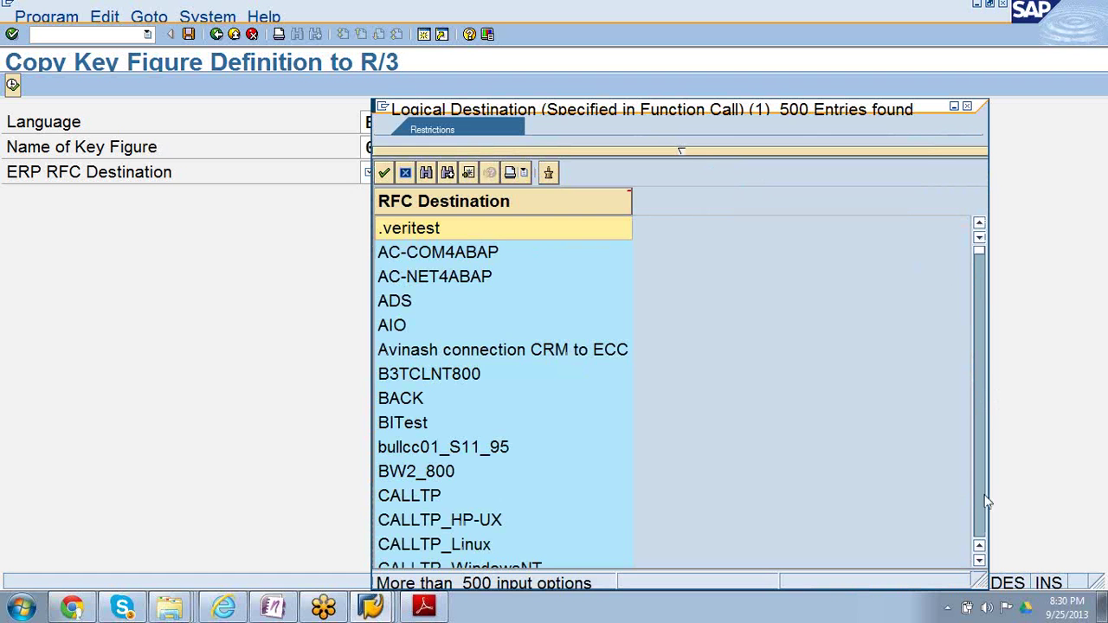
left_click(980, 565)
left_click(980, 564)
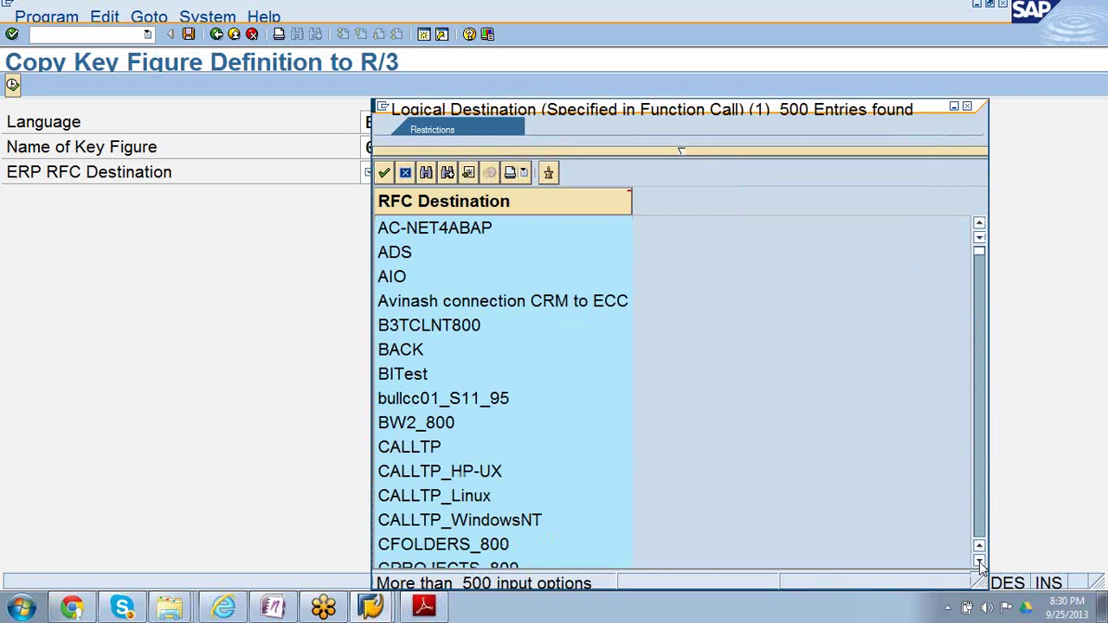
left_click(980, 564)
left_click(981, 565)
left_click(980, 564)
left_click(980, 564)
left_click(980, 565)
left_click(980, 564)
left_click(980, 564)
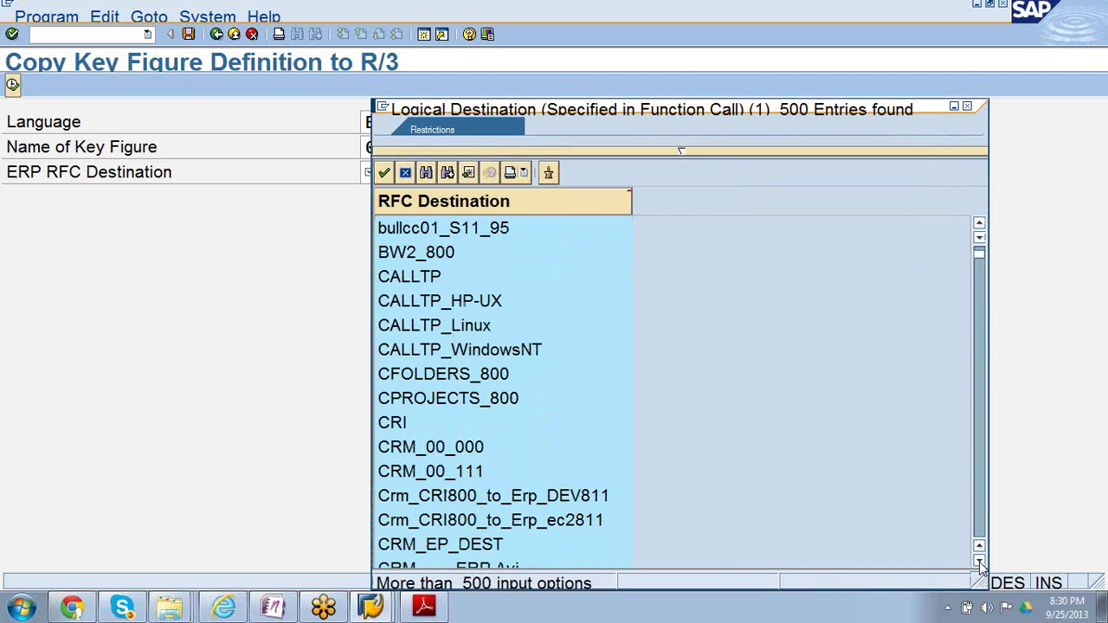
left_click(981, 565)
left_click(980, 565)
left_click(980, 564)
left_click(980, 565)
left_click(980, 564)
left_click(980, 564)
left_click(980, 564)
left_click(980, 565)
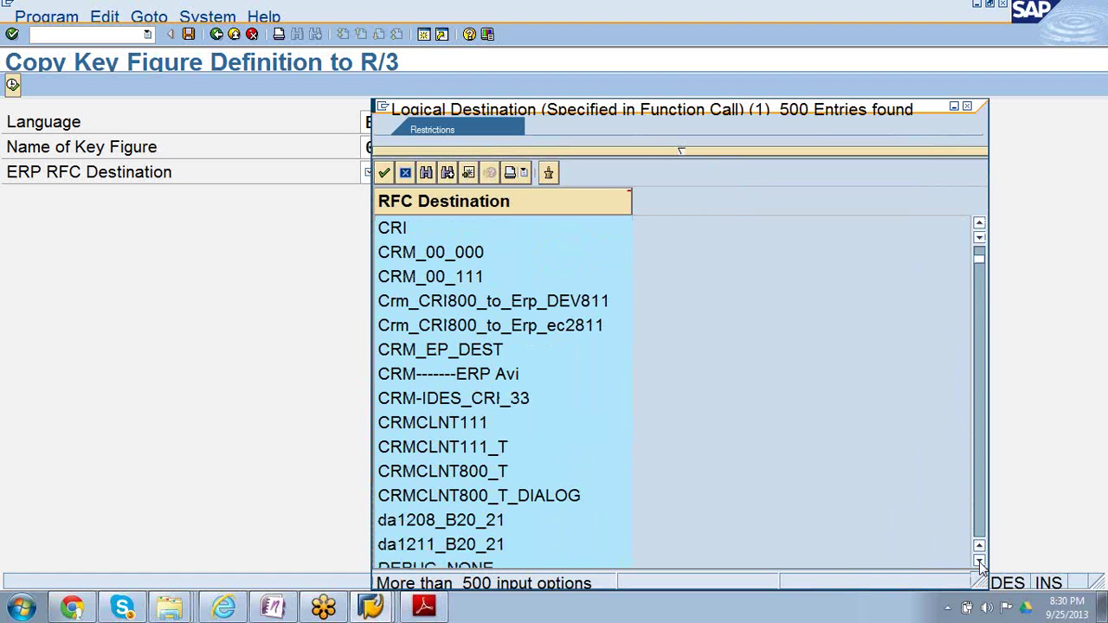
left_click(979, 225)
left_click(980, 225)
left_click(980, 225)
left_click(980, 225)
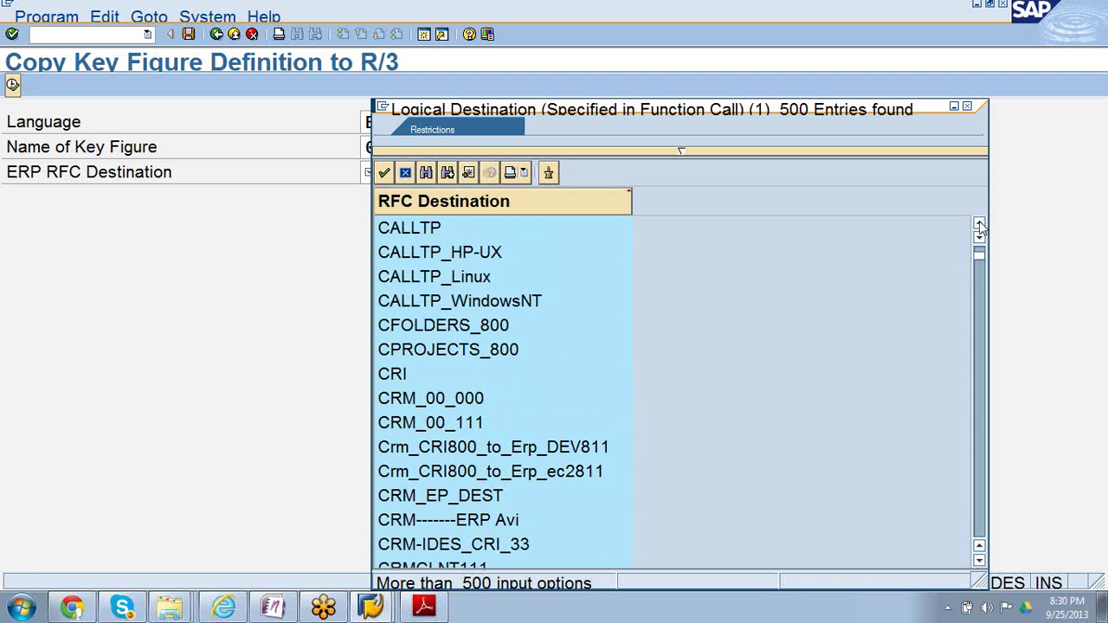
left_click(980, 225)
left_click(979, 225)
left_click(980, 225)
left_click(980, 225)
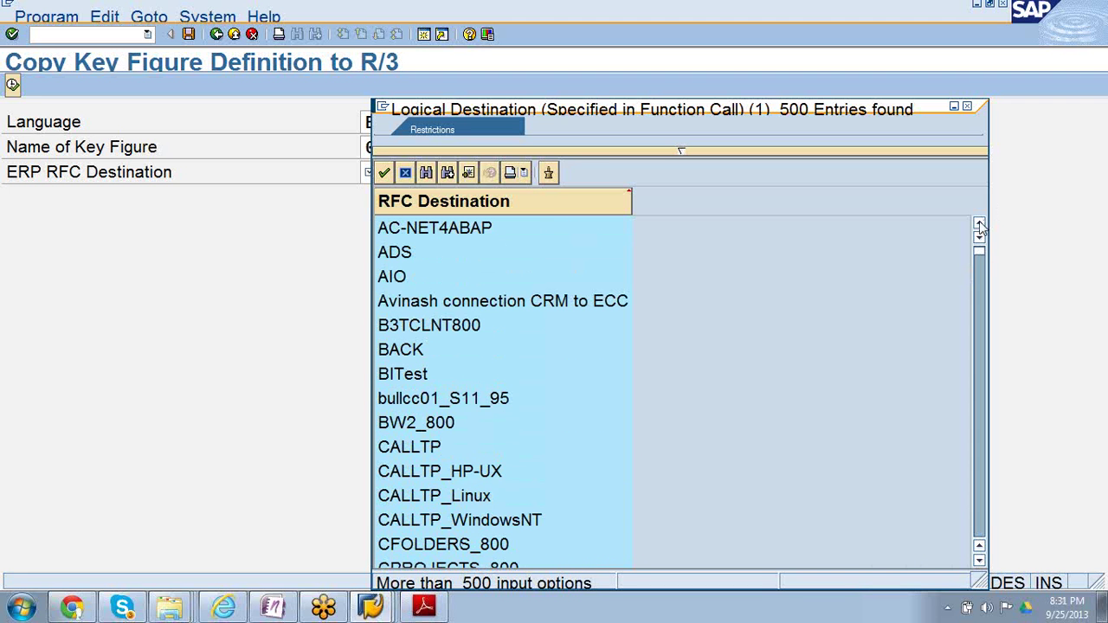
left_click(979, 225)
left_click(979, 225)
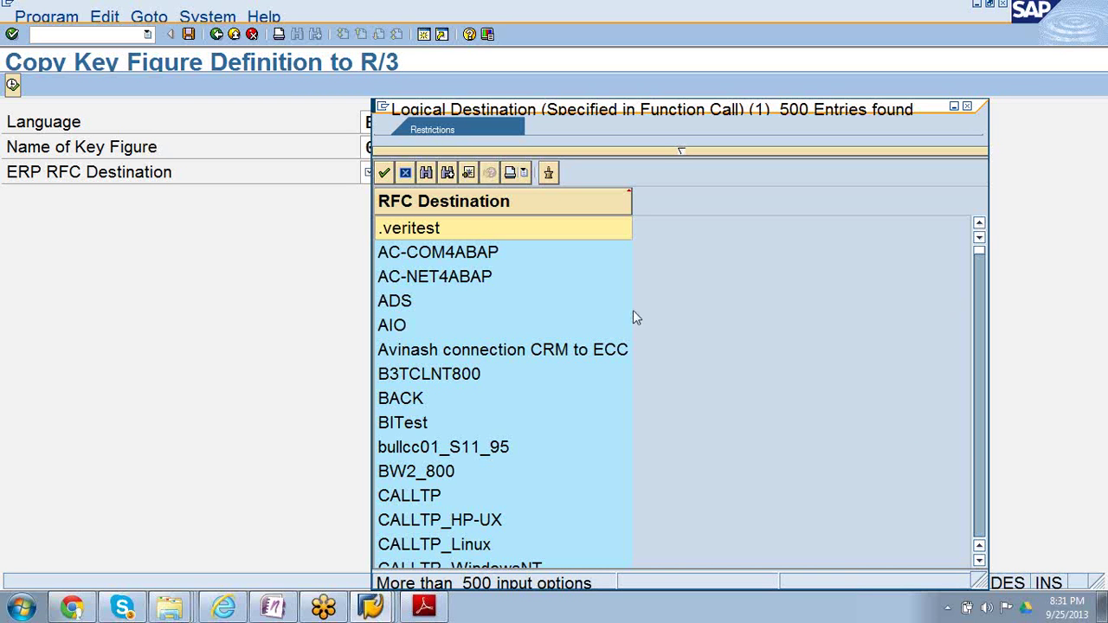
double_click(437, 374)
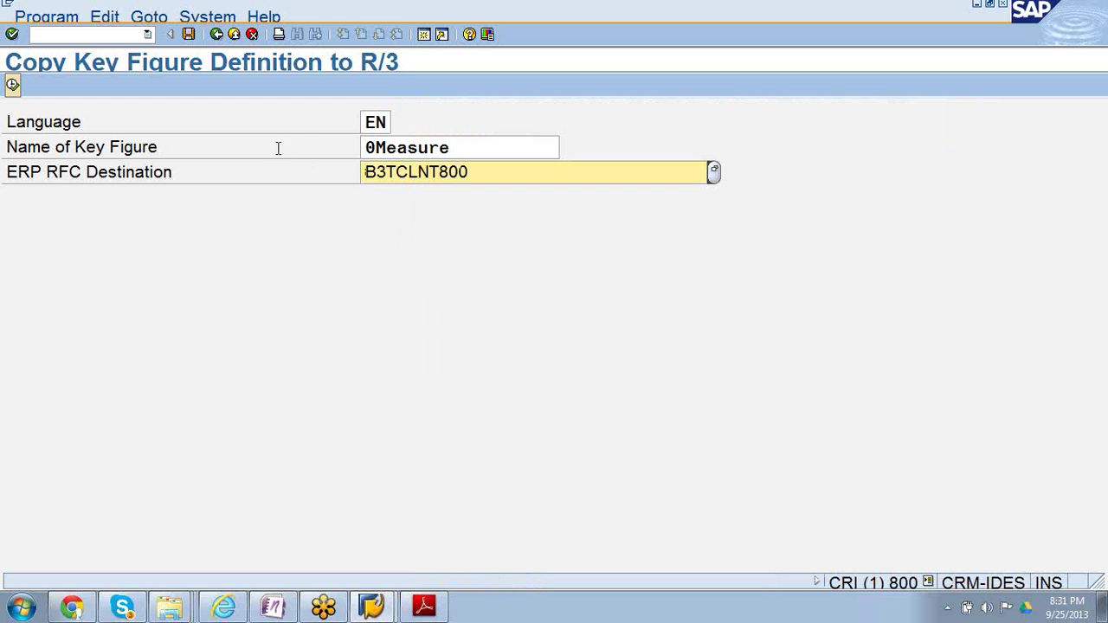
Start saving the selection screen entries as a variant and name it ZCOPA
left_click(188, 35)
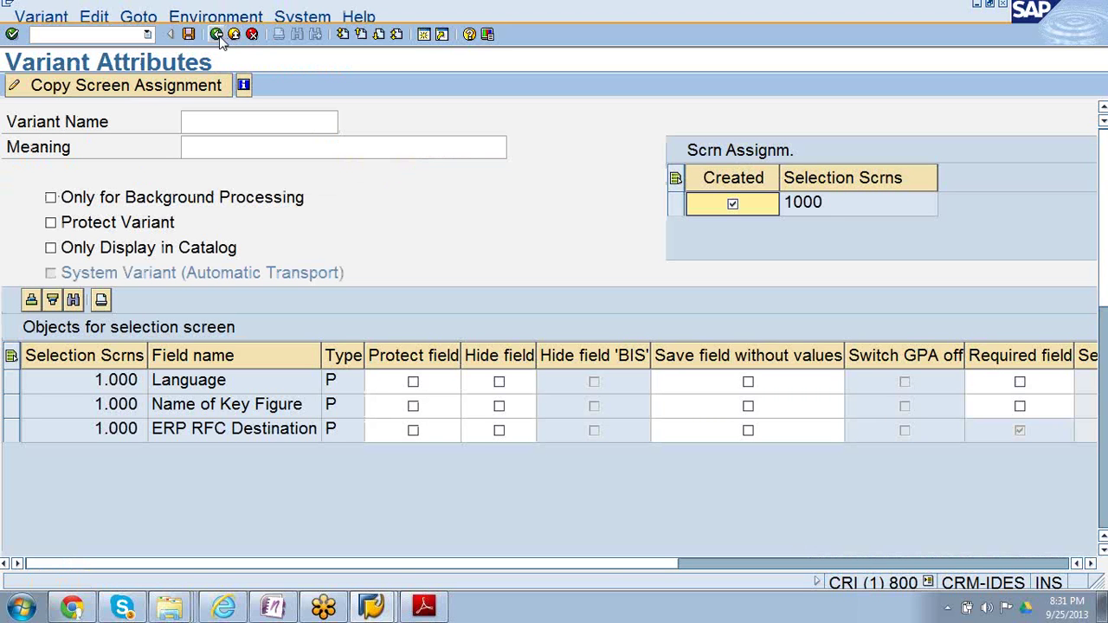
left_click(218, 117)
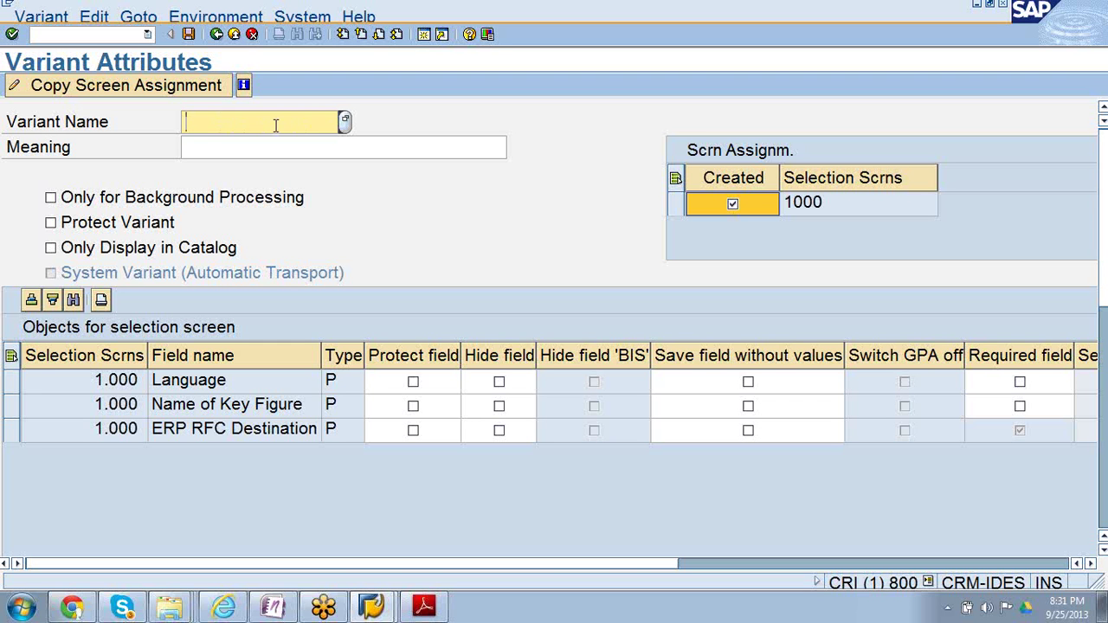
type("ZX")
key("BackSpace")
type("COPA")
key("Tab")
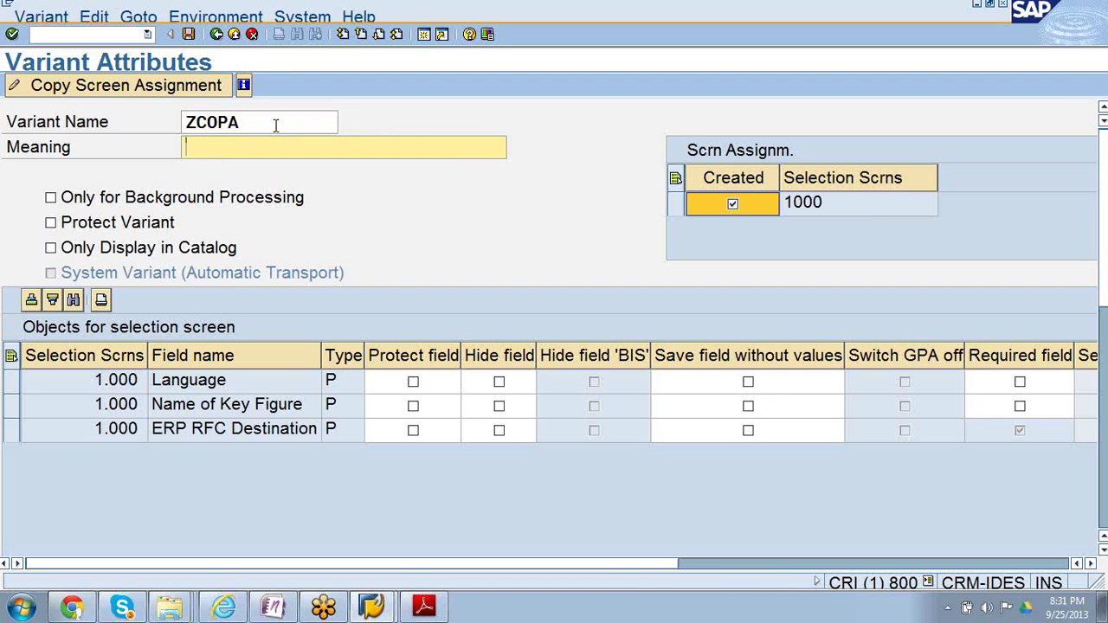
Enter Profit analysys as the variant's meaning and save the variant
type("Profit ana")
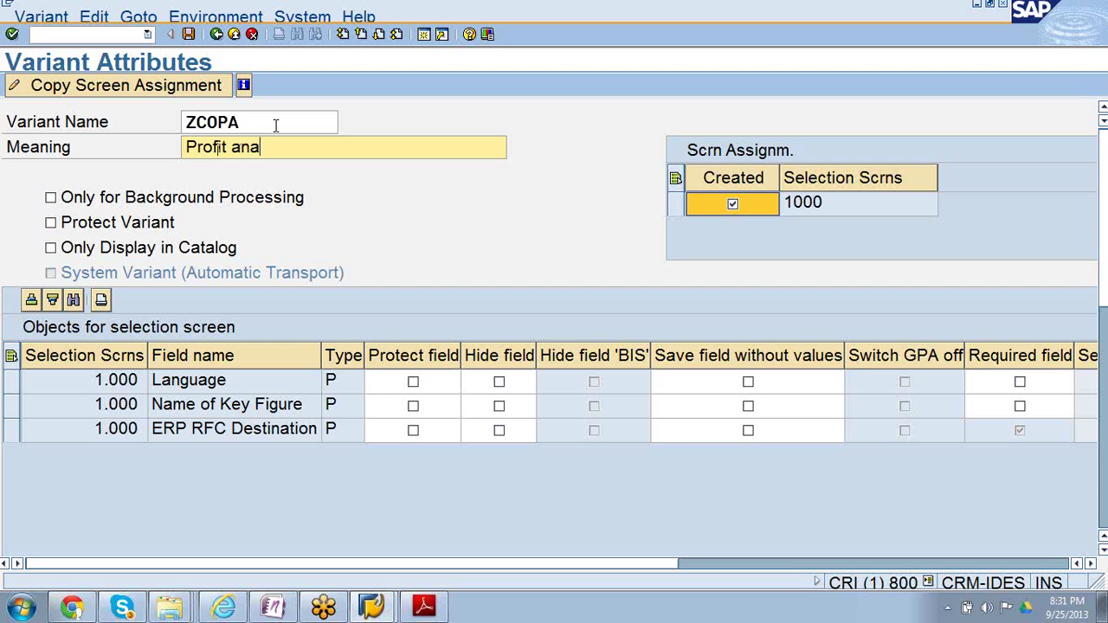
type("lyste")
key("BackSpace")
key("BackSpace")
key("BackSpace")
key("BackSpace")
type("ysys")
left_click(50, 198)
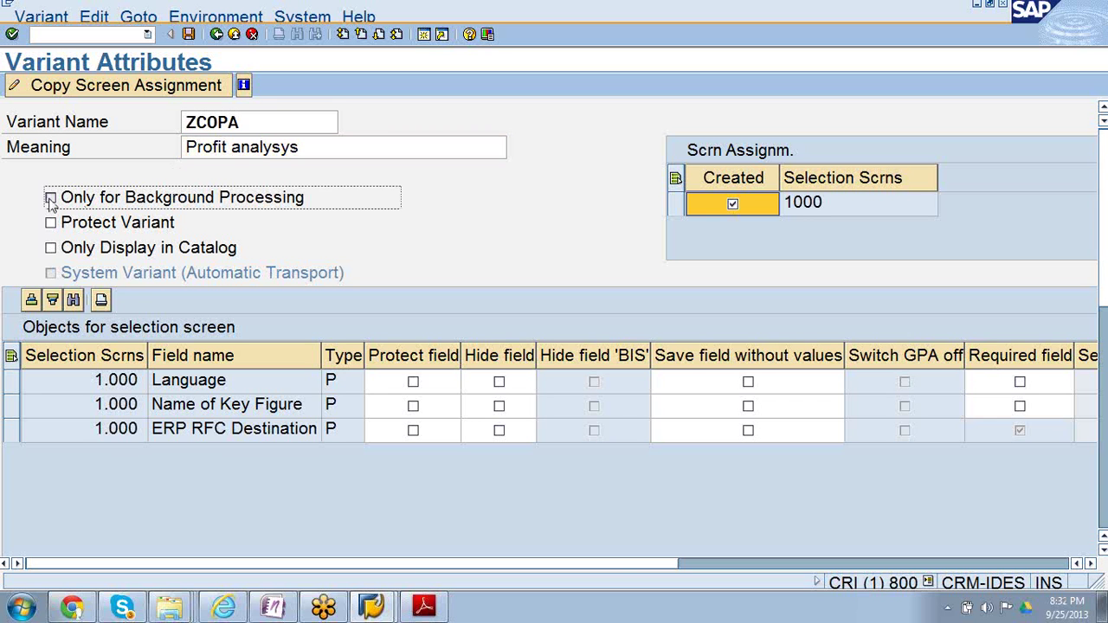
left_click(189, 34)
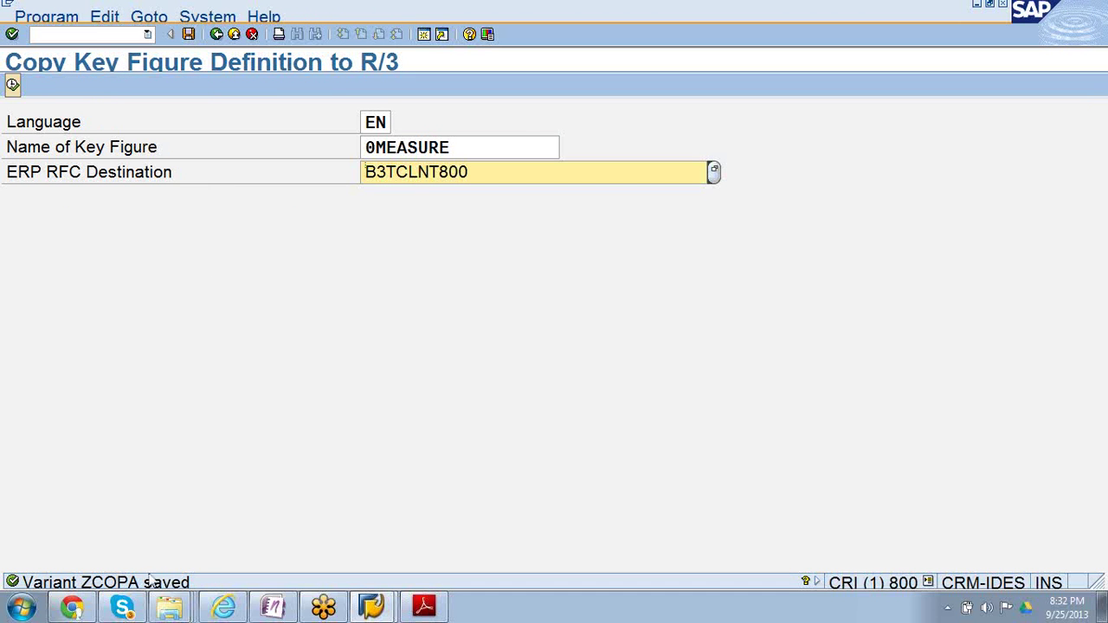
Execute the copy of key figure 0MEASURE to the ERP destination and return to the IMG structure
mouse_move(125, 598)
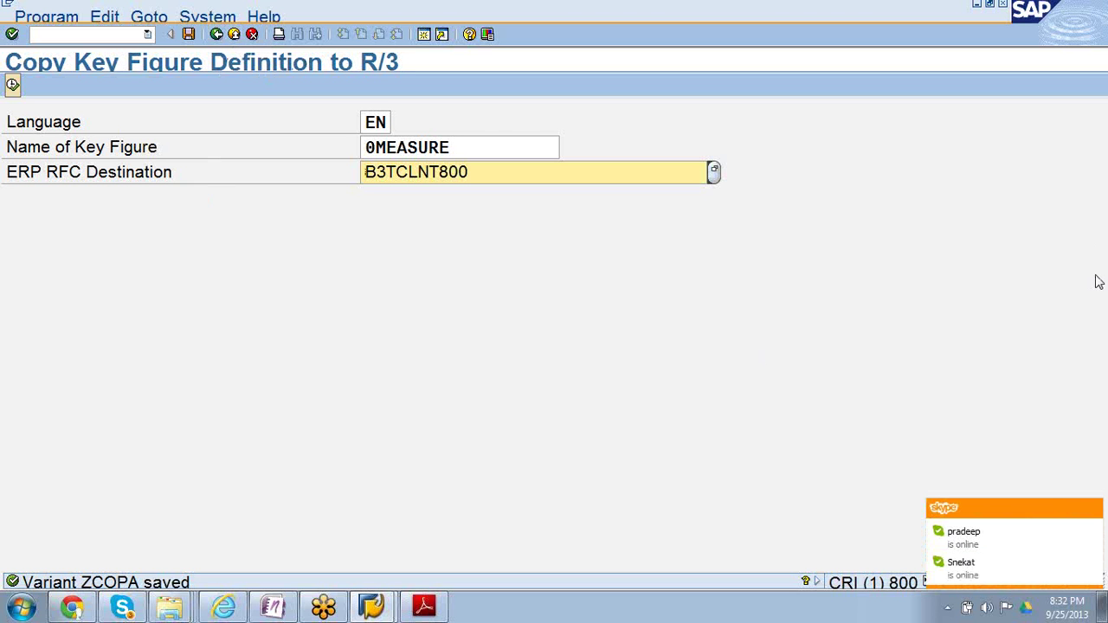
key("F8")
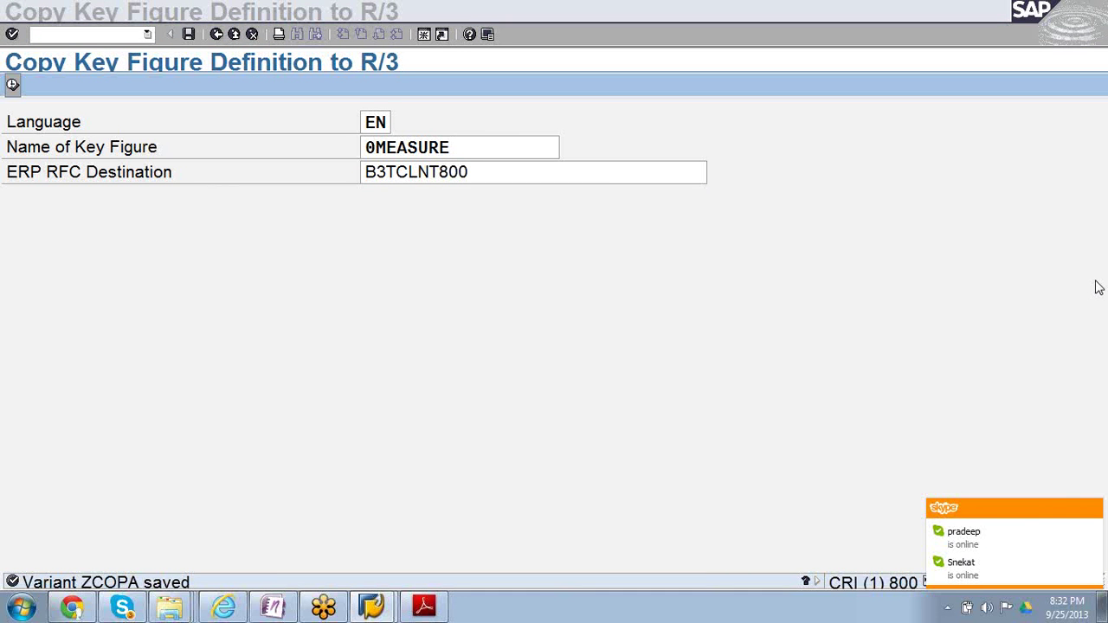
left_click(216, 34)
left_click(216, 35)
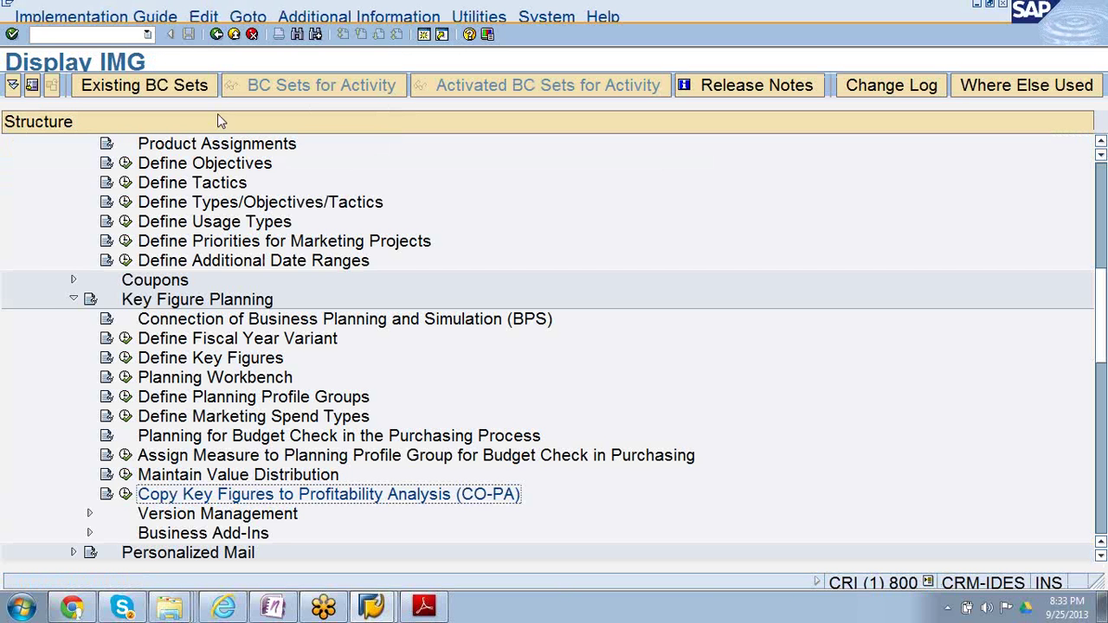
Collapse the Key Figure Planning node and switch to CR600_BS.pdf in Adobe Reader to view the Marketing and Campaign Planning slide
left_click(73, 299)
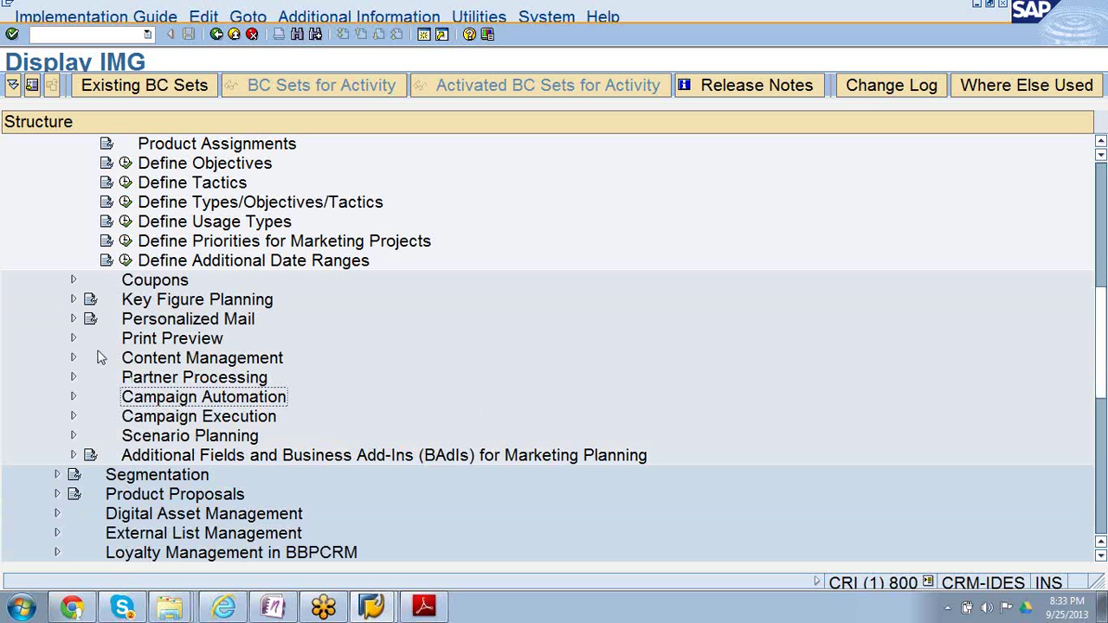
left_click(143, 321)
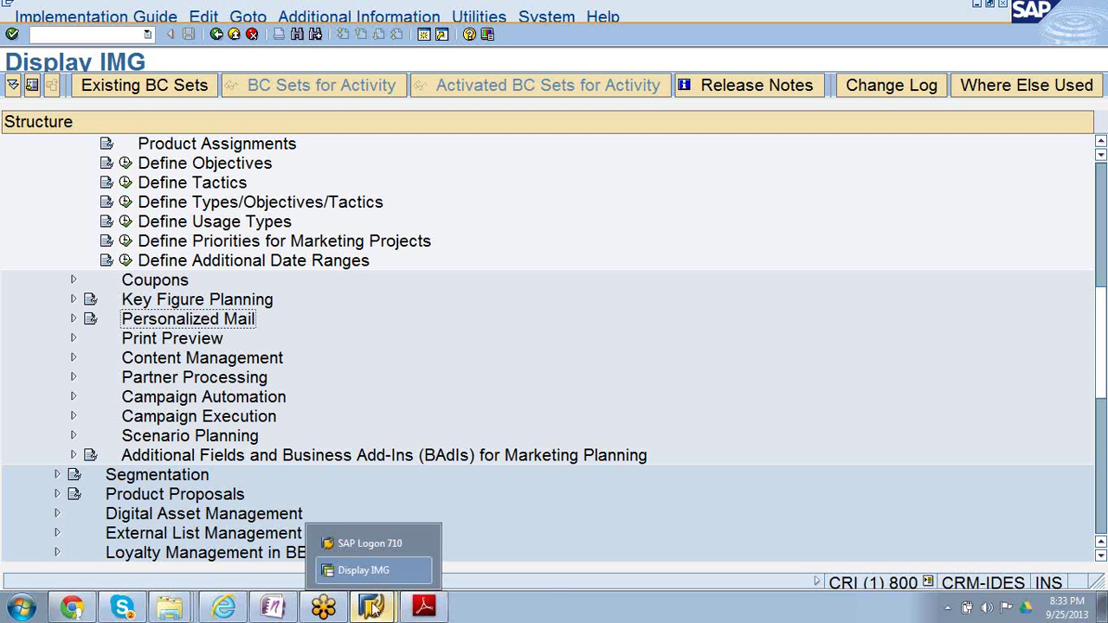
left_click(423, 611)
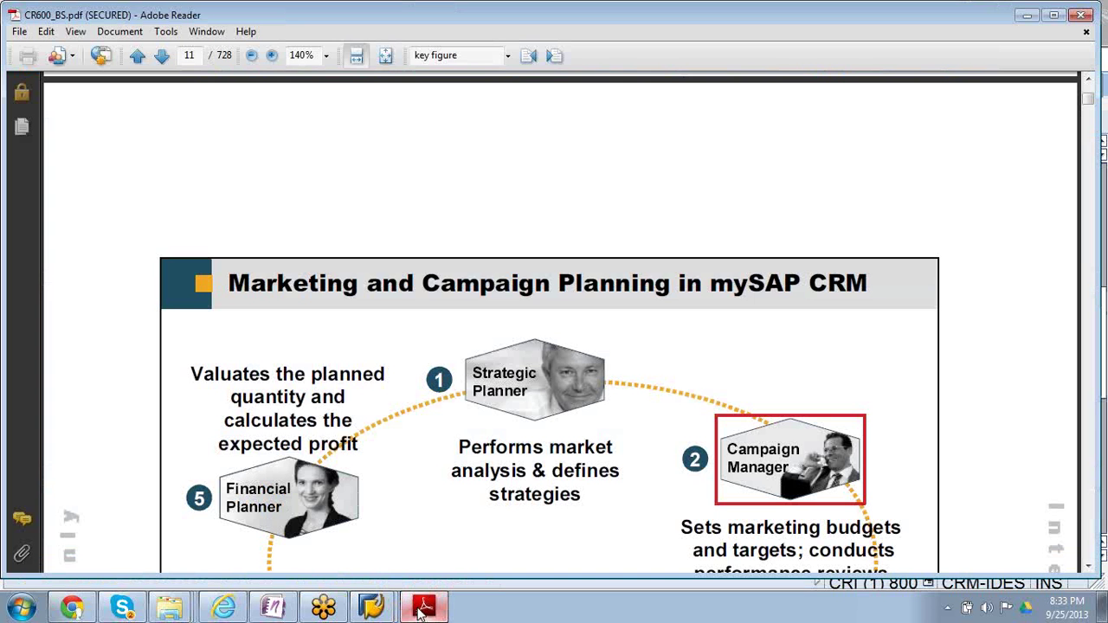
left_click(1088, 569)
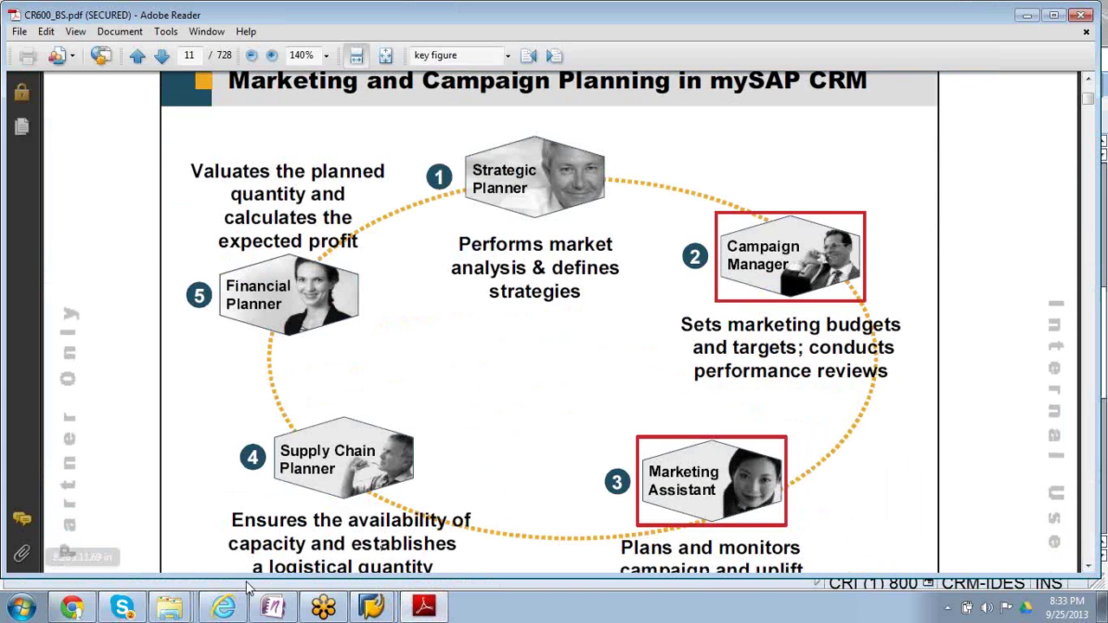
Switch to Internet Explorer and open the saved sap.wftcloud.com favorite for the SAP CRM web client
mouse_move(227, 611)
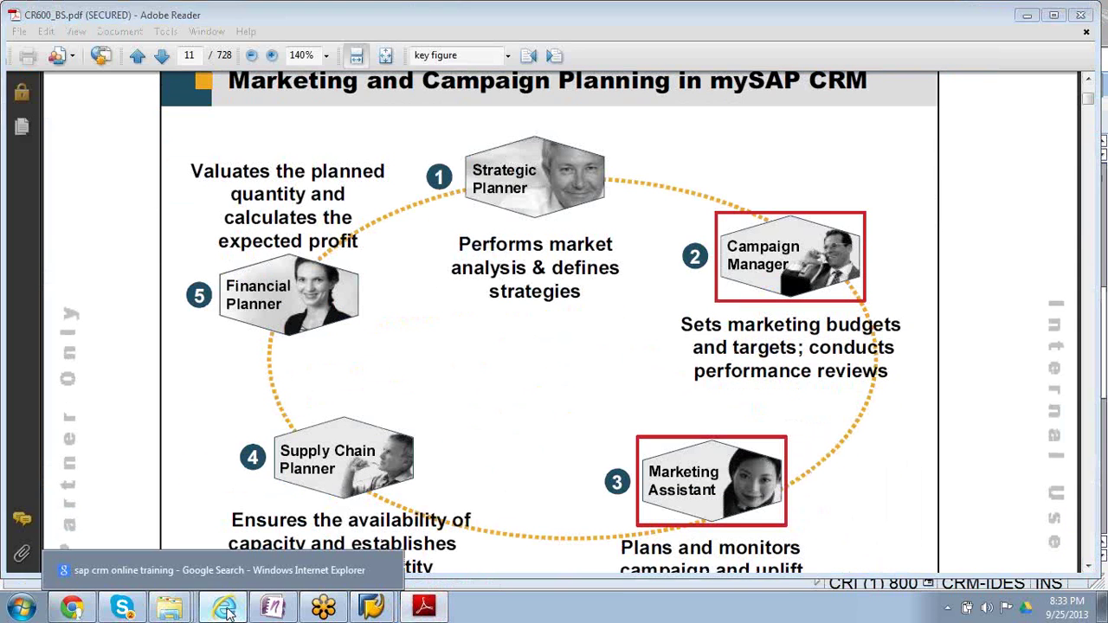
left_click(173, 569)
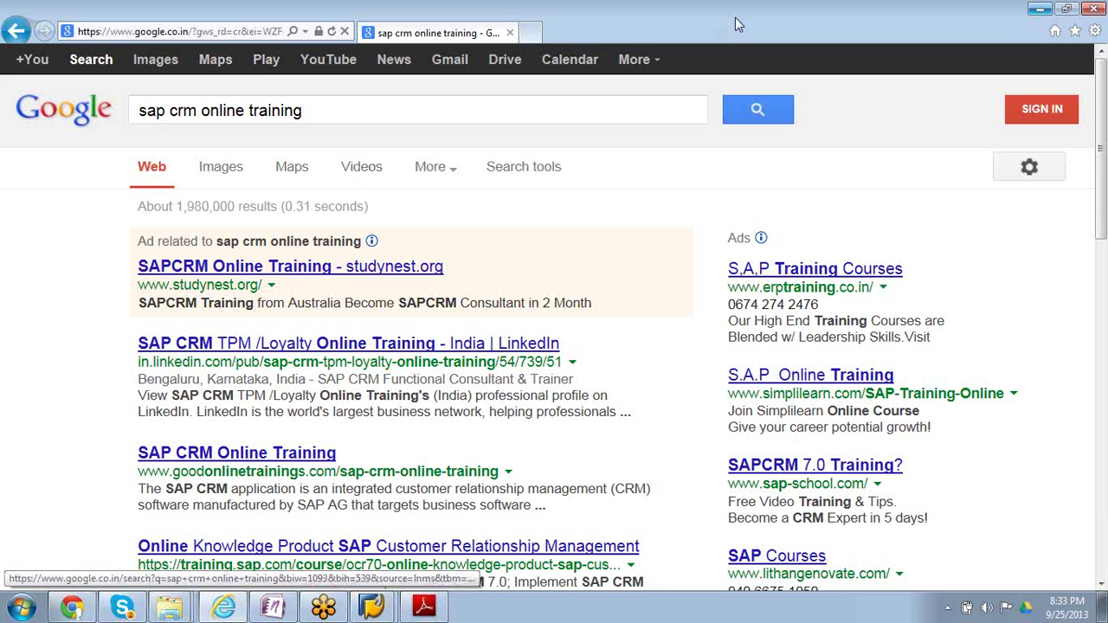
left_click(252, 29)
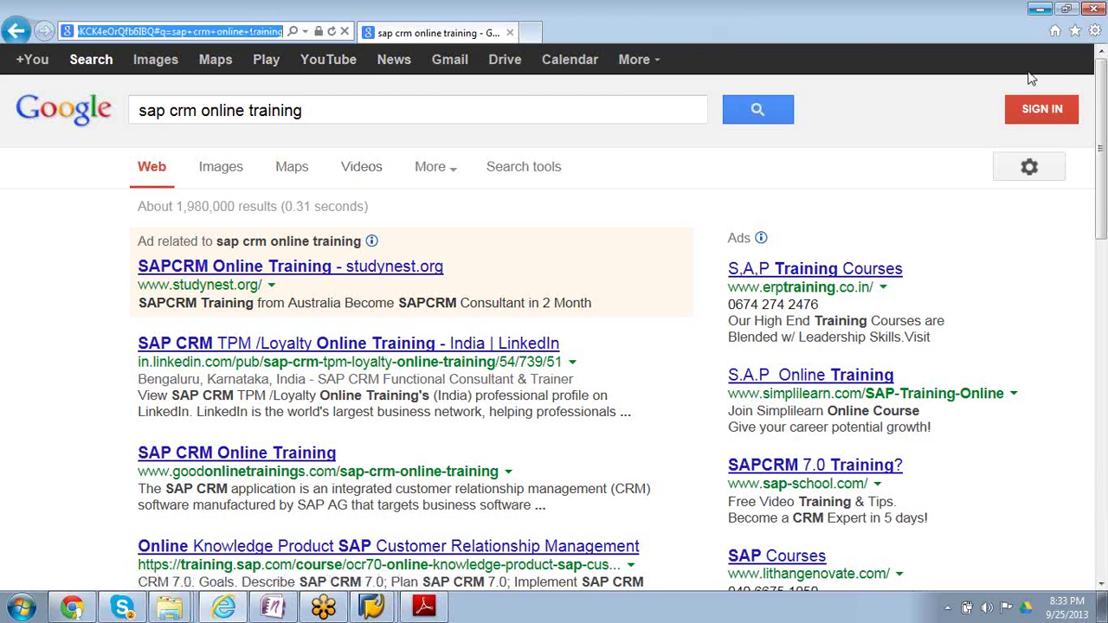
left_click(1076, 32)
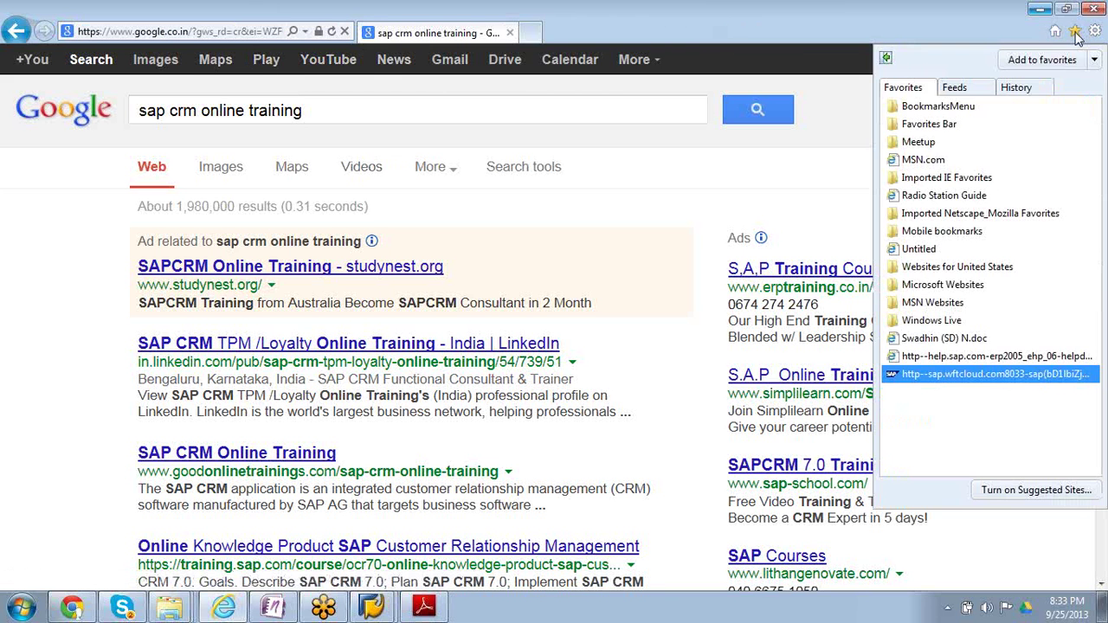
left_click(992, 374)
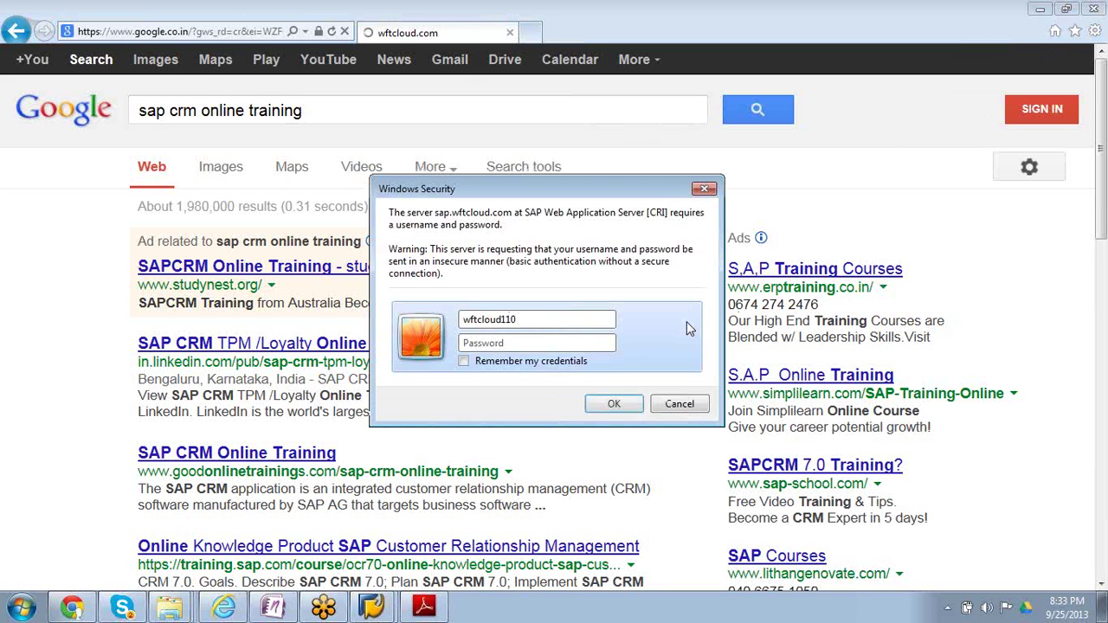
Enter the account password in the server's security prompt and submit the credentials
left_click(496, 340)
type("*********")
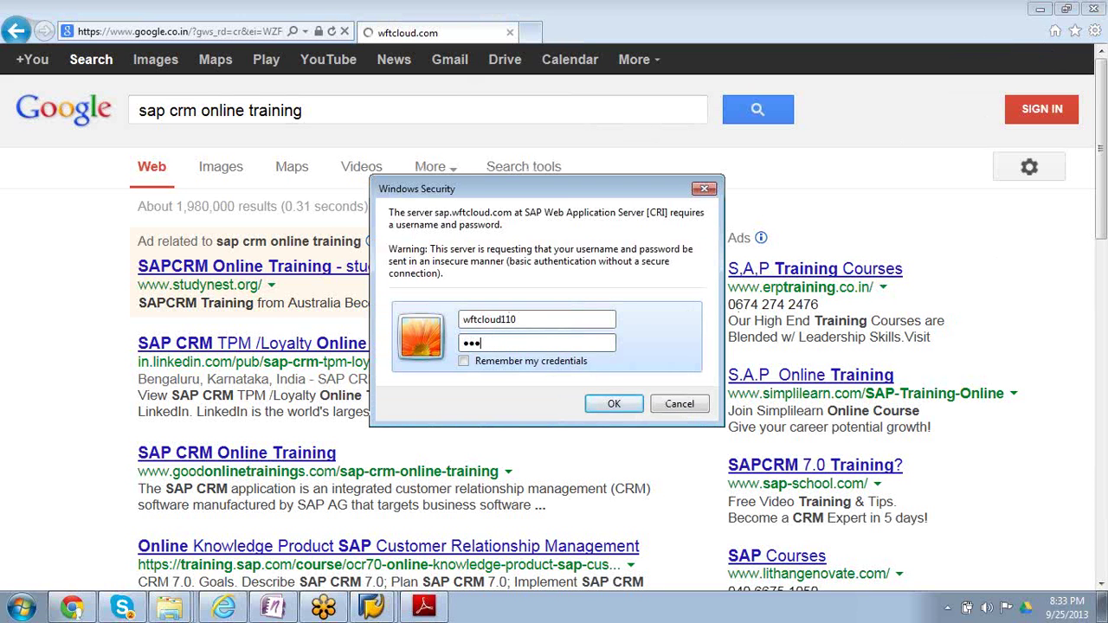
key("Return")
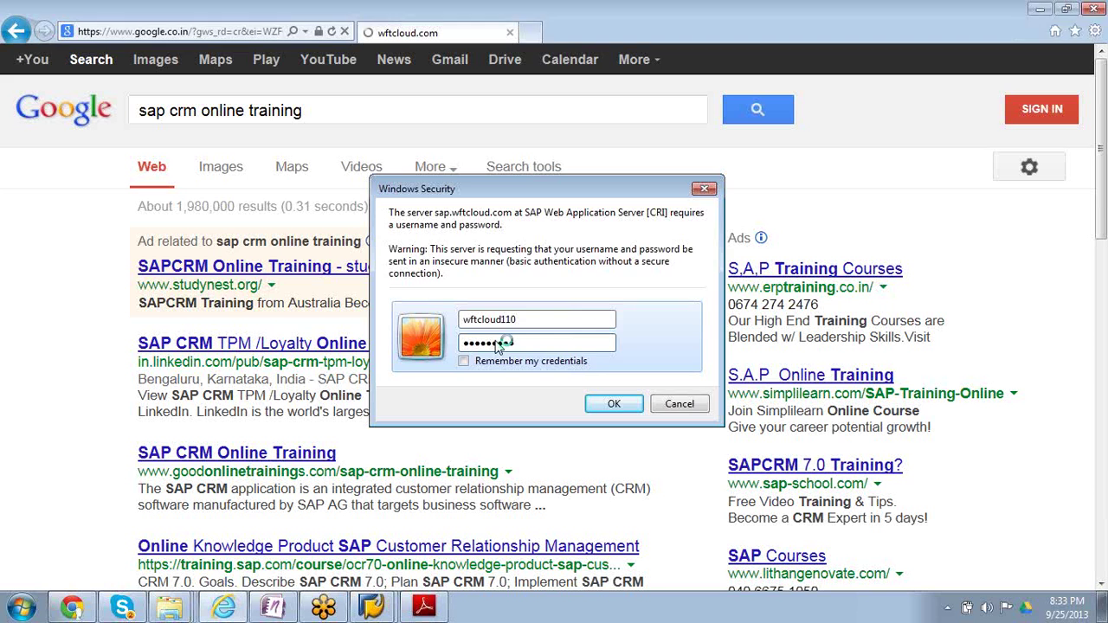
left_click(638, 385)
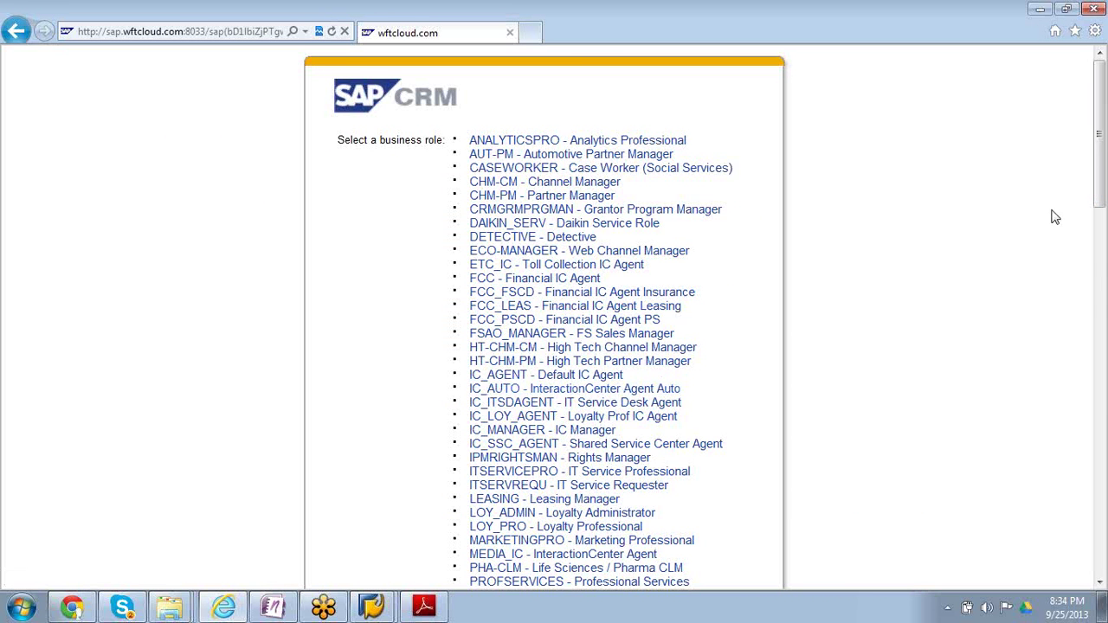
Select the business role MARKETINGPRO - Marketing Professional and log on to CRI client 800 in English
scroll(1098, 138, "down", 4)
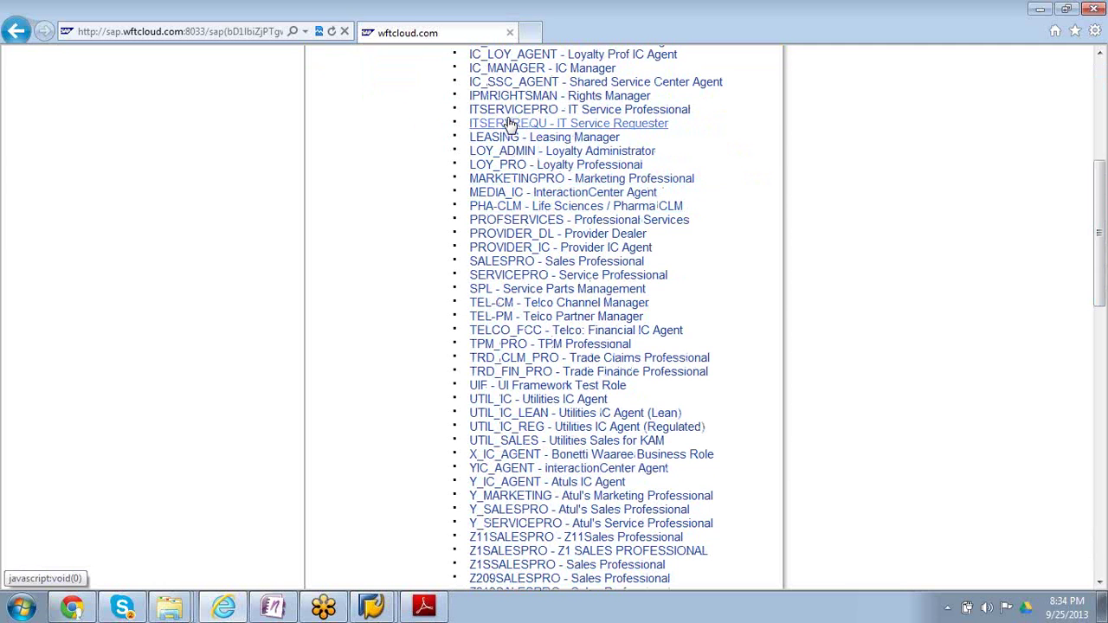
left_click(509, 179)
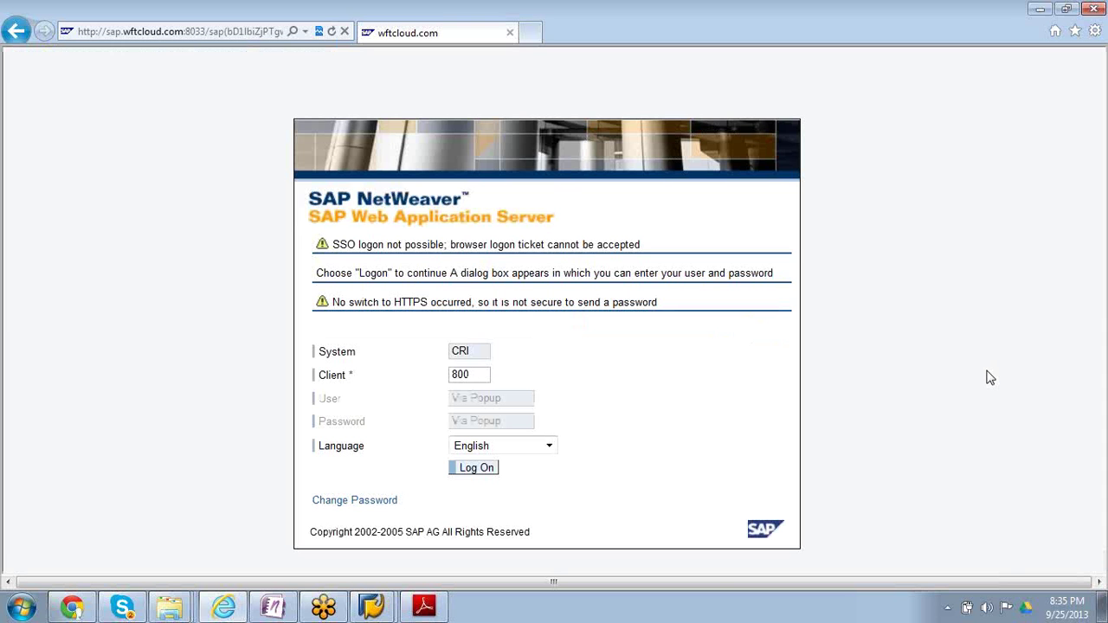
left_click(475, 468)
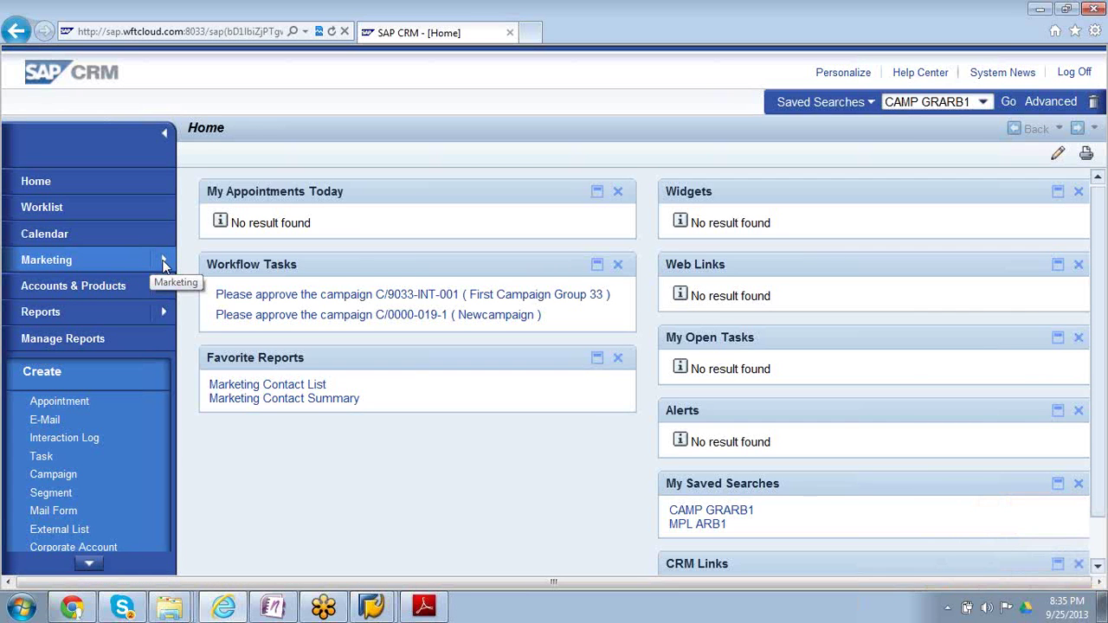
Open the marketing campaign search and run it with all search criteria left empty
mouse_move(165, 264)
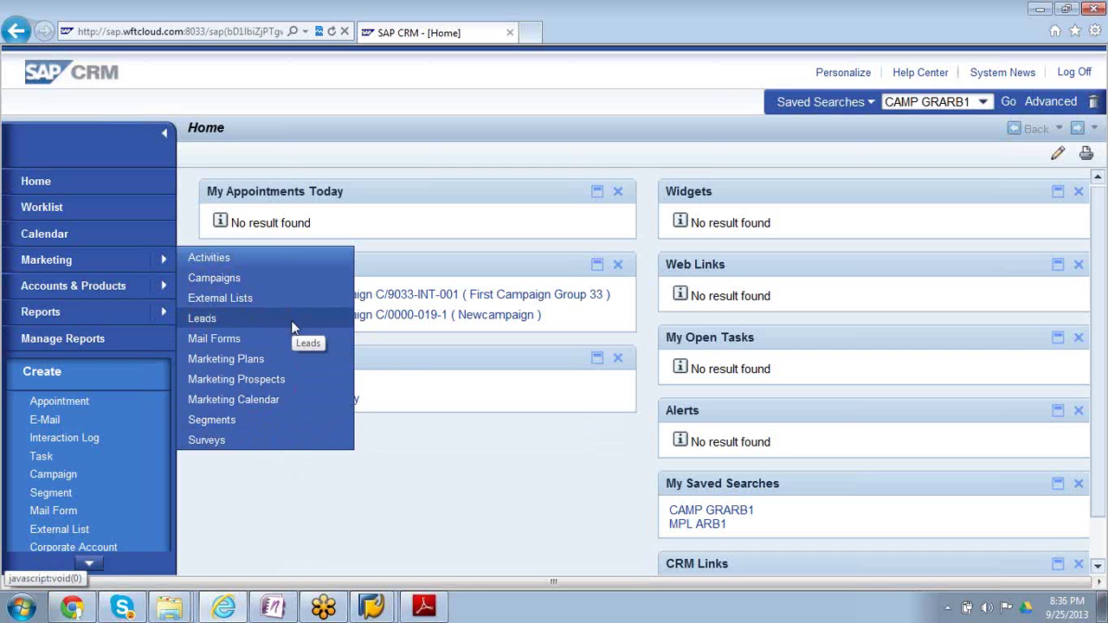
left_click(255, 279)
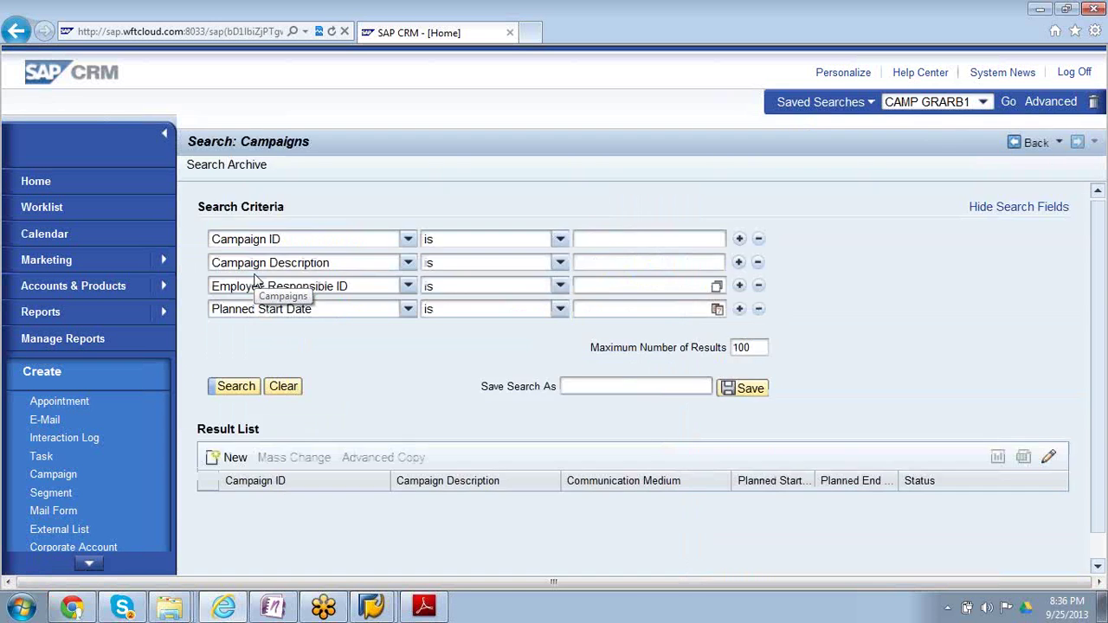
left_click(226, 395)
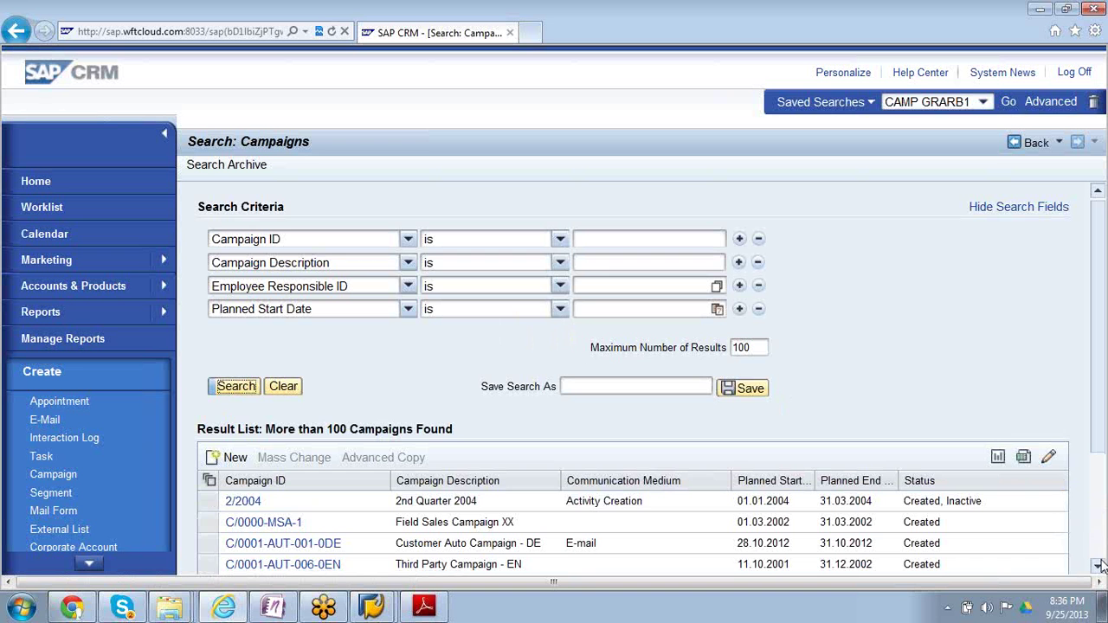
Open campaign C/0001-AUT-001-0DE from the results and review its details, segments, campaign elements, products and remaining assignment blocks
scroll(1099, 564, "down", 3)
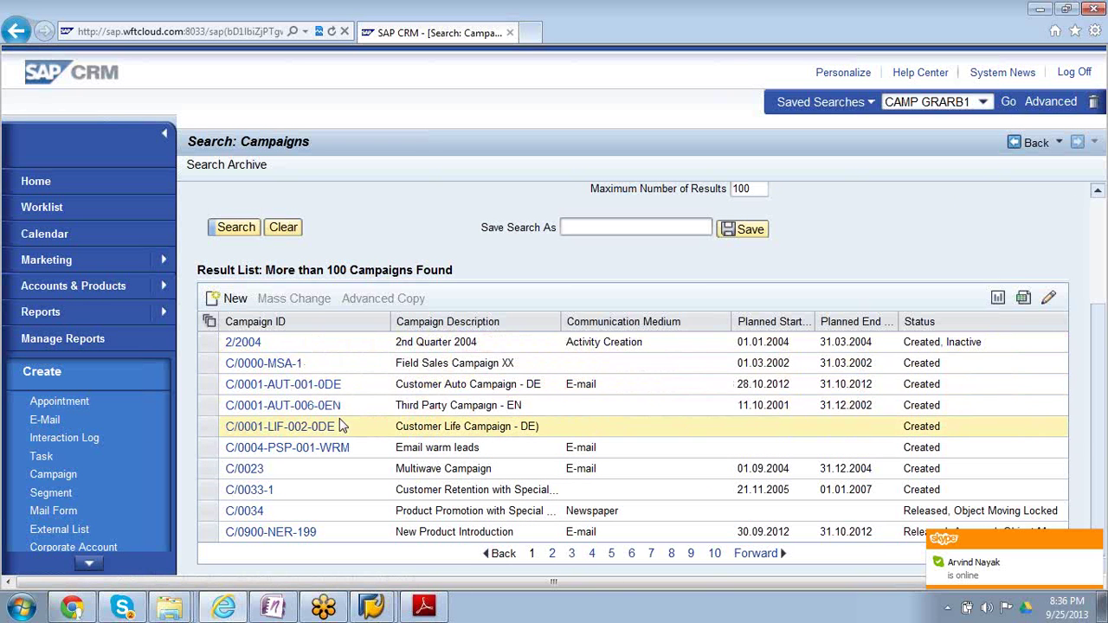
left_click(253, 385)
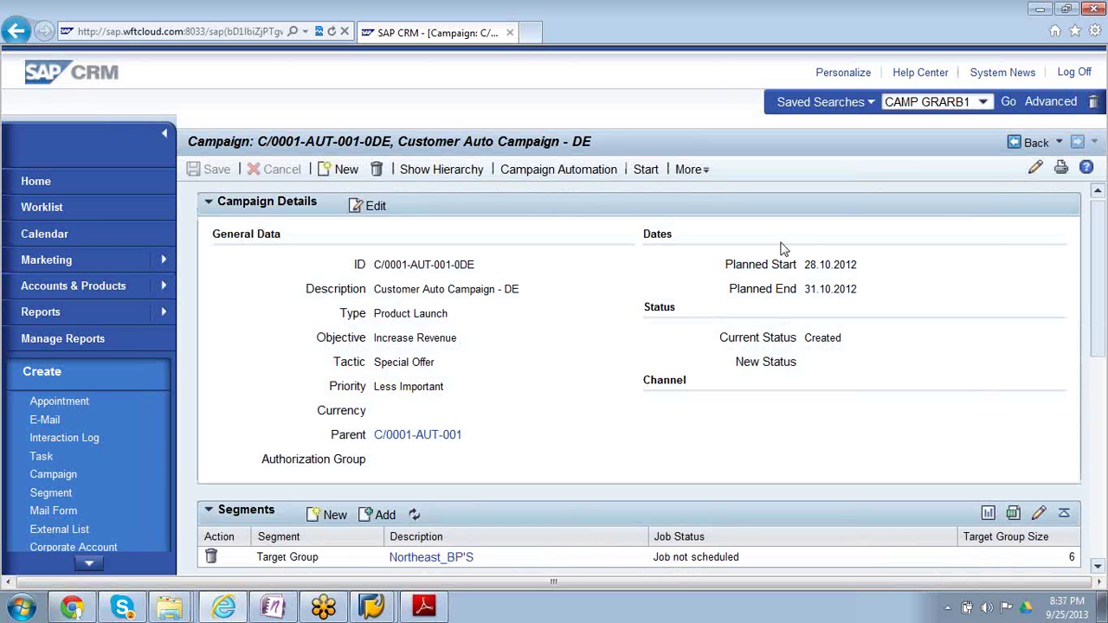
left_click(1098, 567)
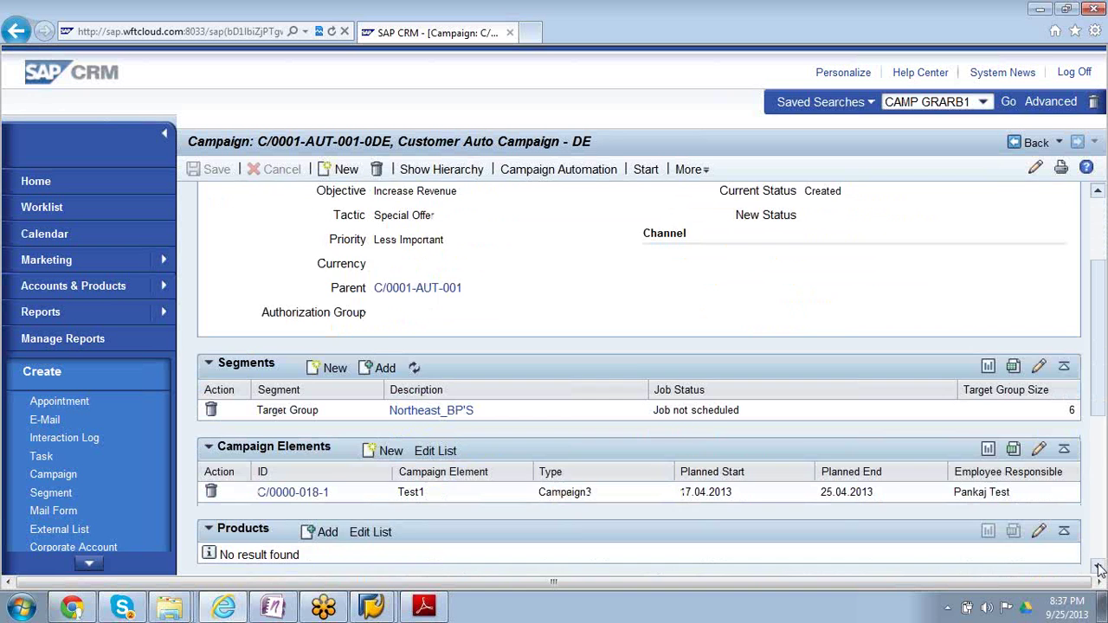
left_click(1098, 567)
left_click(1098, 567)
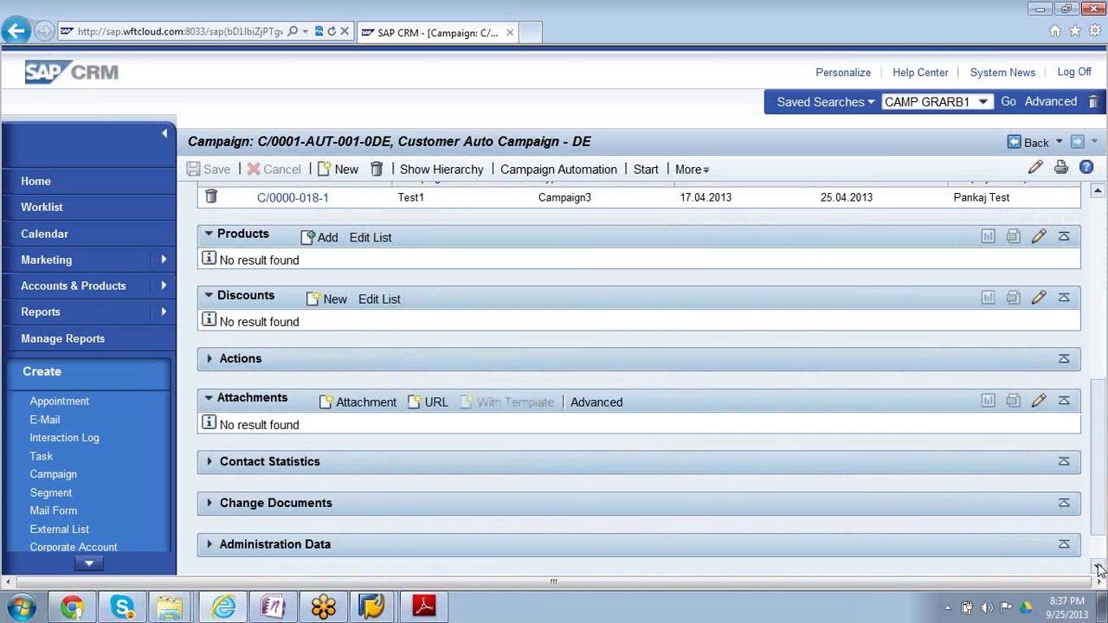
left_click(1098, 567)
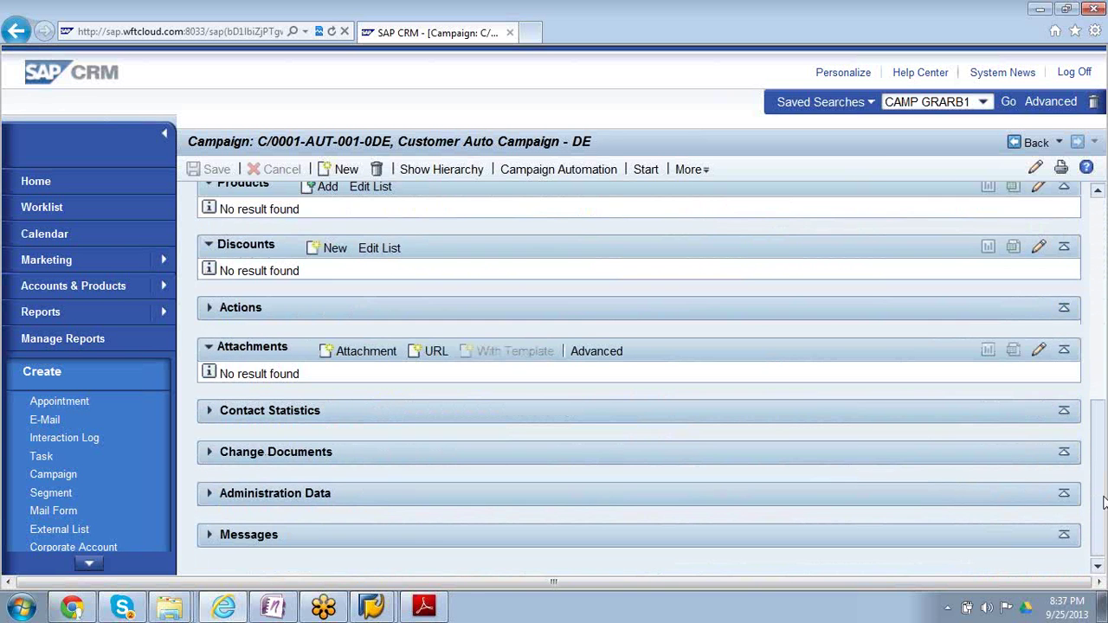
left_click_drag(1102, 506, 1105, 399)
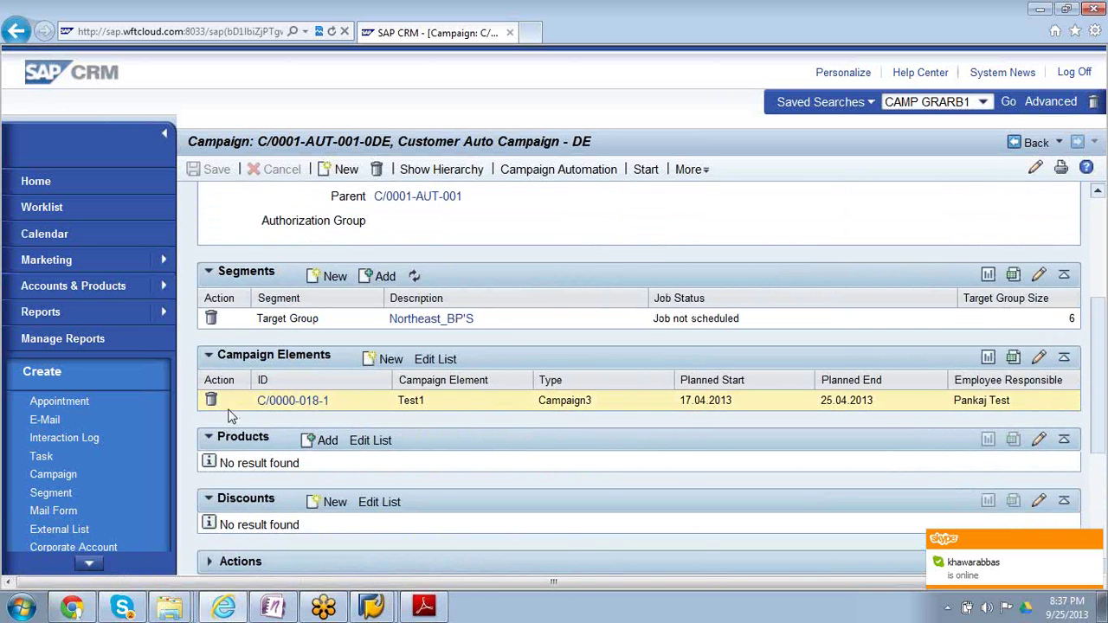
Examine campaign element C/0000-018-1 including its Planning block, and return to the campaign search results
left_click(282, 403)
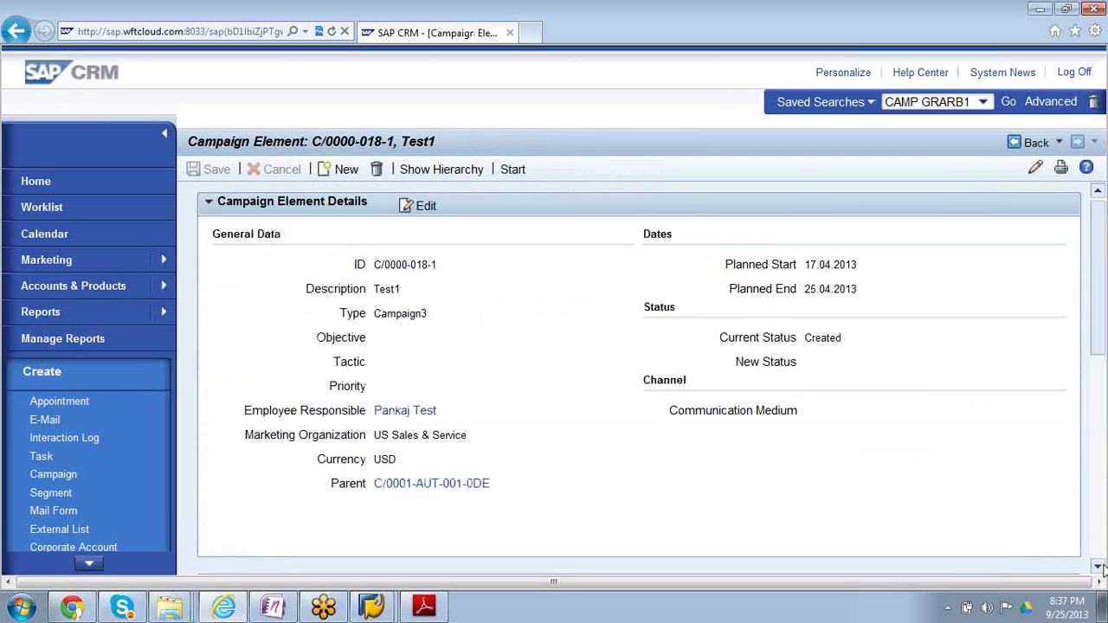
scroll(1100, 568, "down", 3)
scroll(1103, 568, "down", 3)
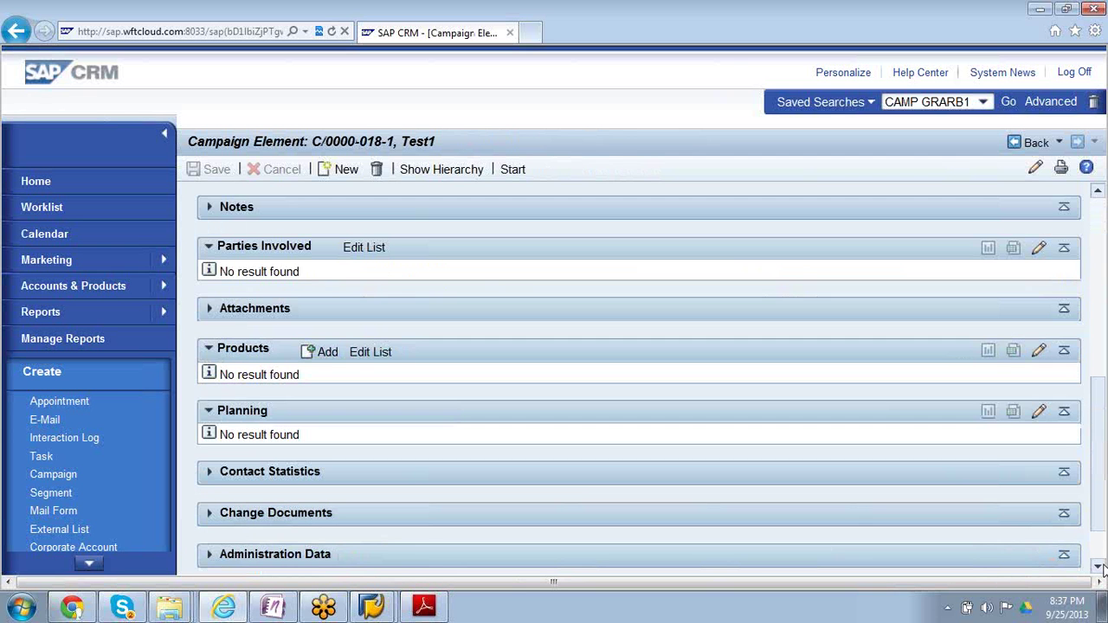
left_click(208, 414)
left_click(208, 415)
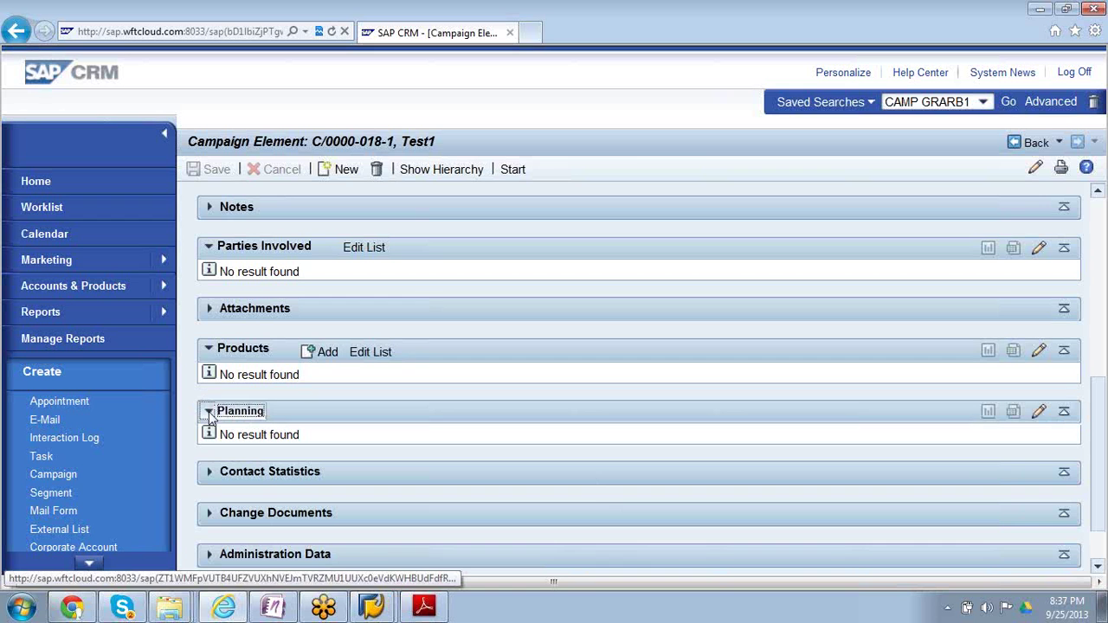
left_click(1031, 150)
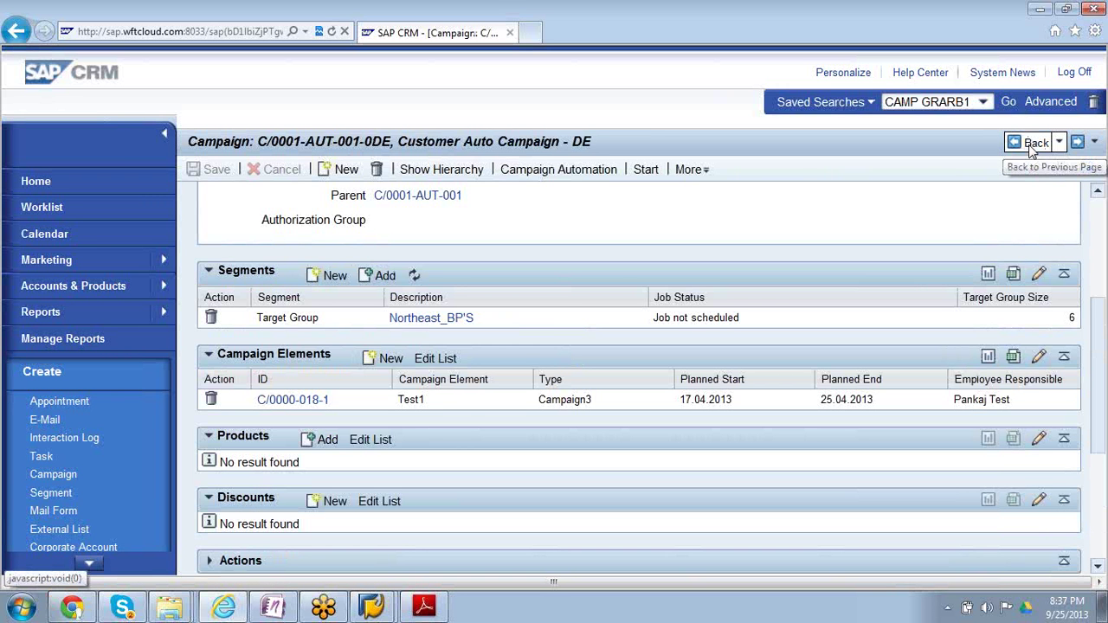
left_click(1032, 145)
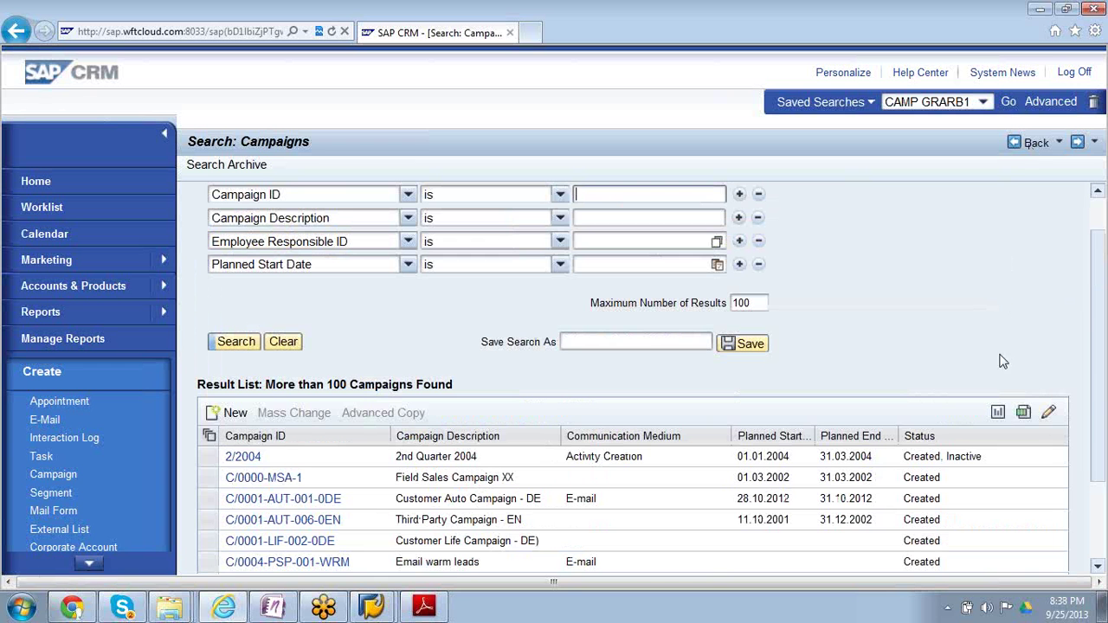
Browse the campaign result list through pages 2, 3 and 4
left_click(1098, 566)
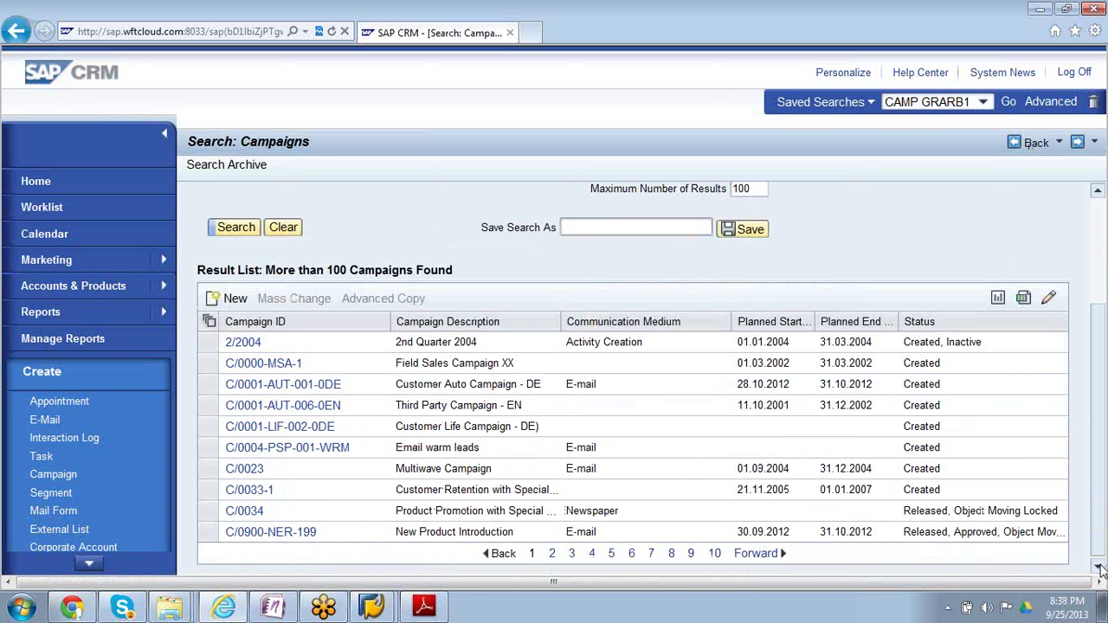
left_click(554, 554)
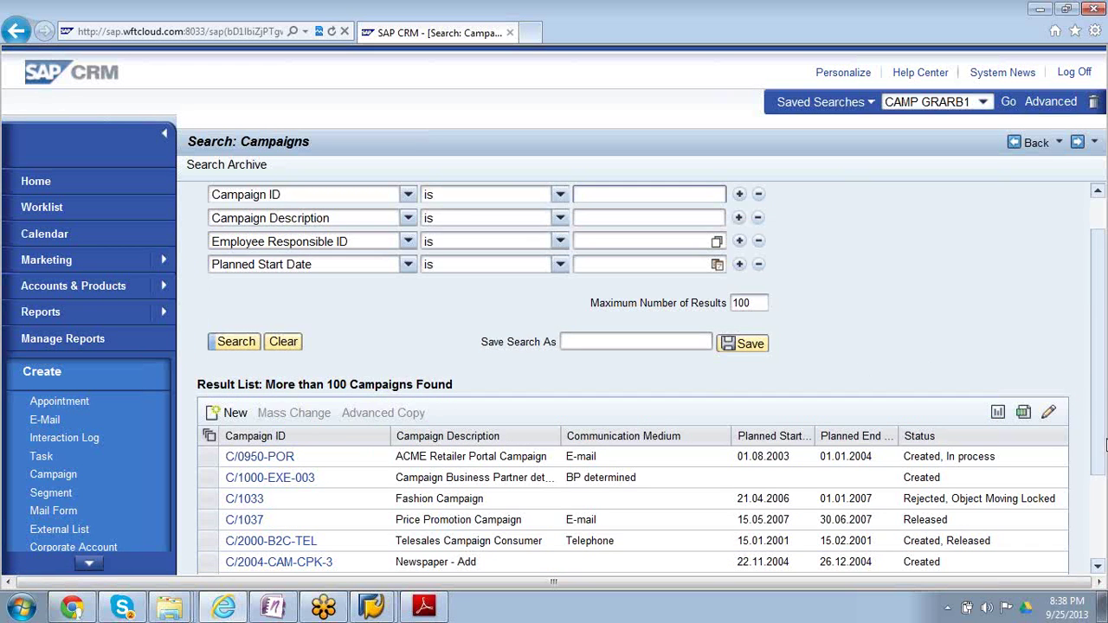
left_click_drag(1103, 468, 1102, 551)
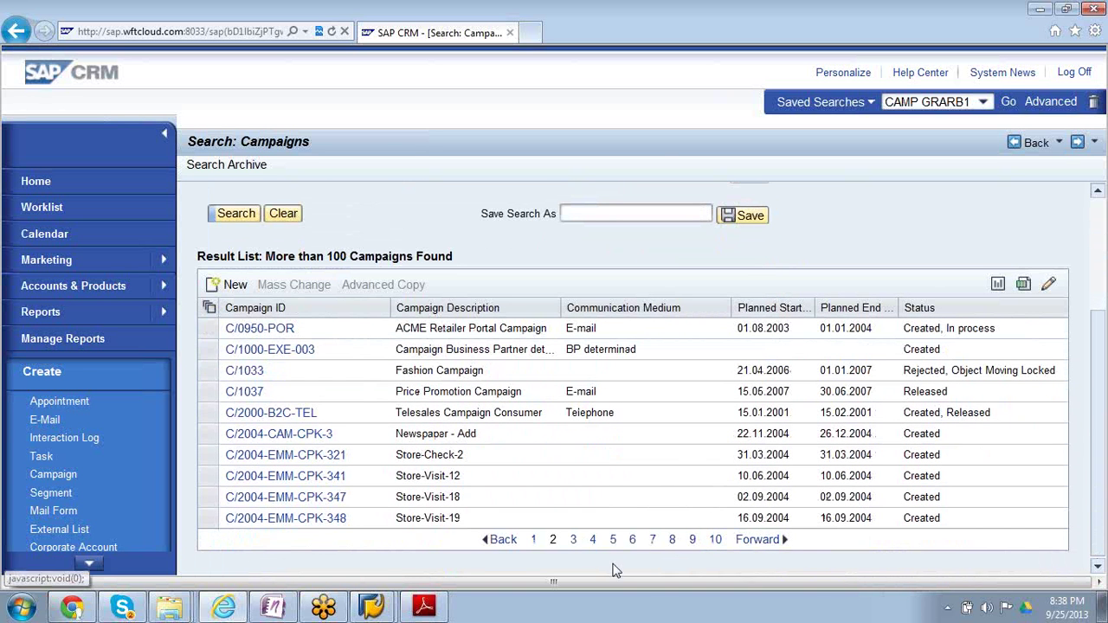
left_click(573, 541)
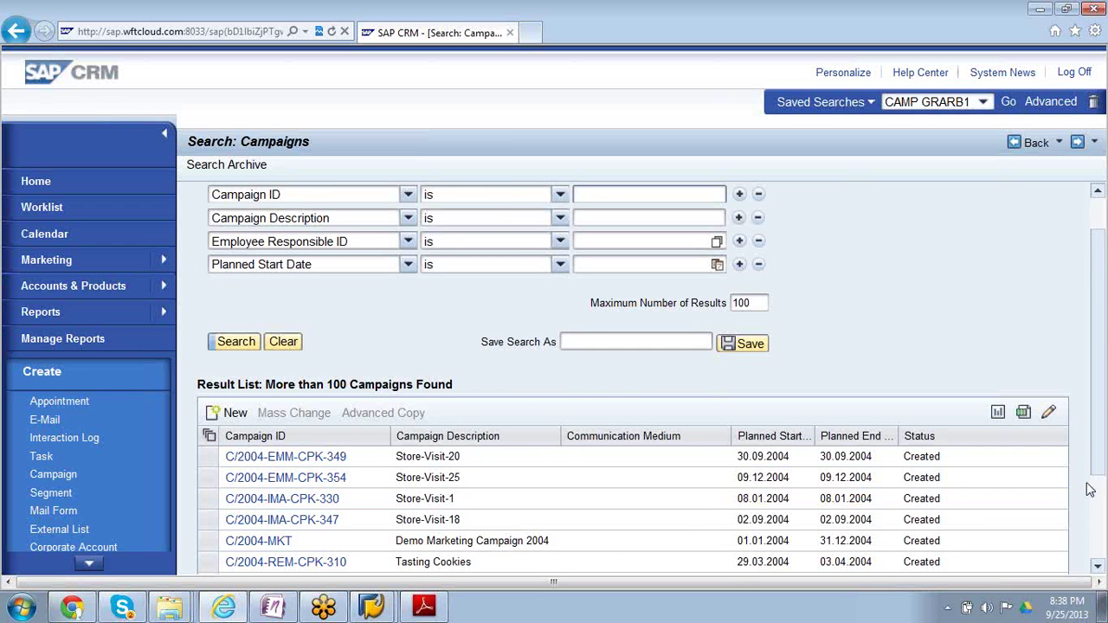
left_click_drag(1102, 469, 1092, 561)
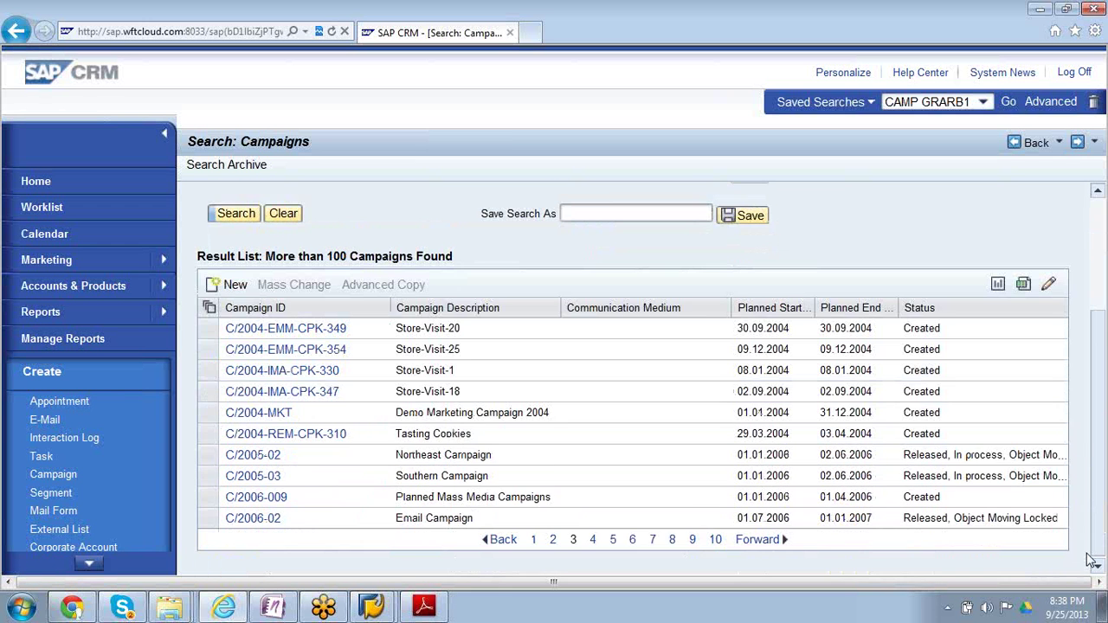
left_click(594, 540)
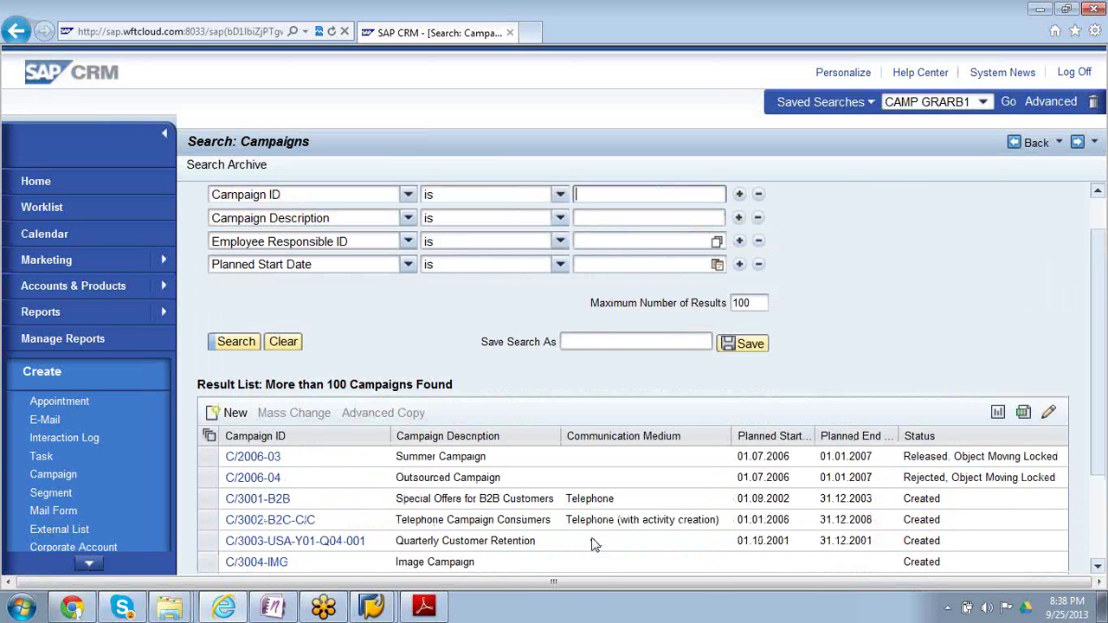
Add a search criterion for Status is Finished and run the campaign search
left_click(739, 265)
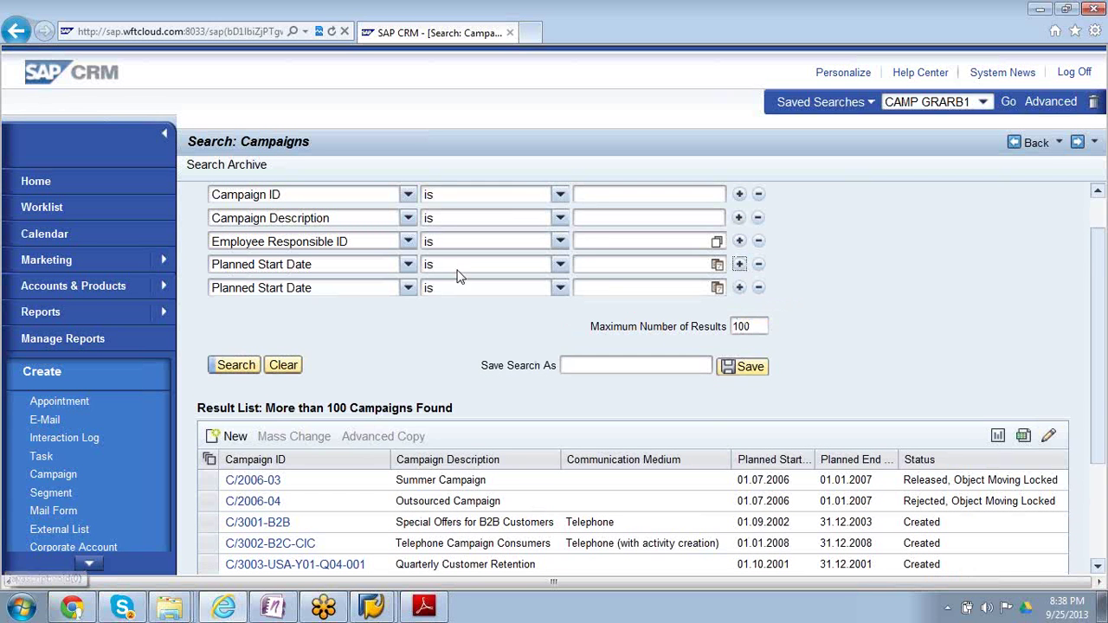
left_click(407, 289)
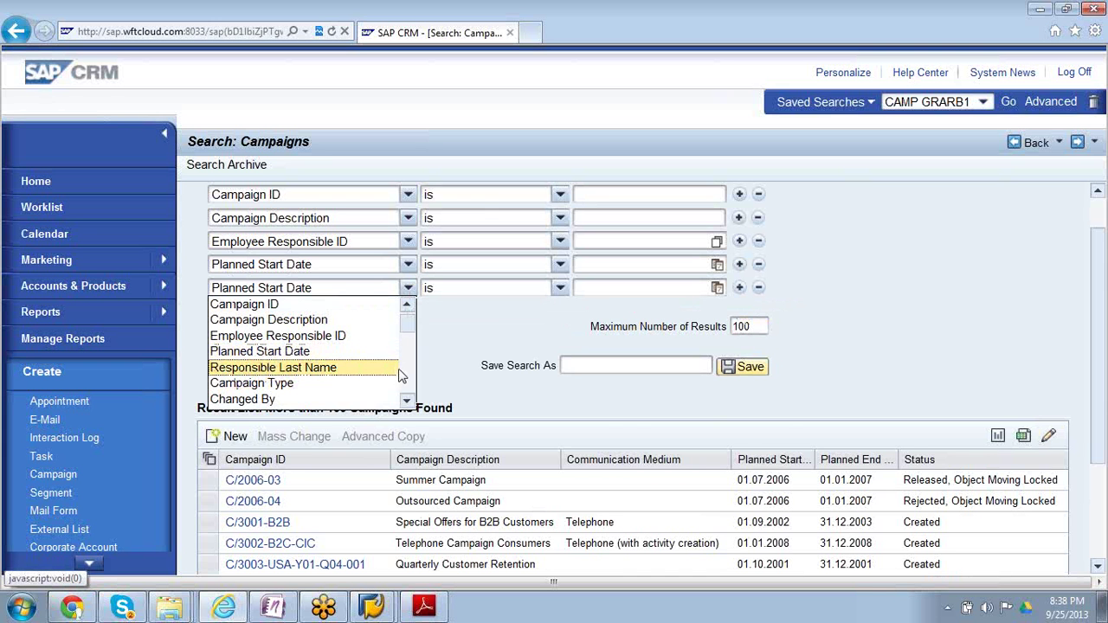
left_click_drag(409, 333, 412, 384)
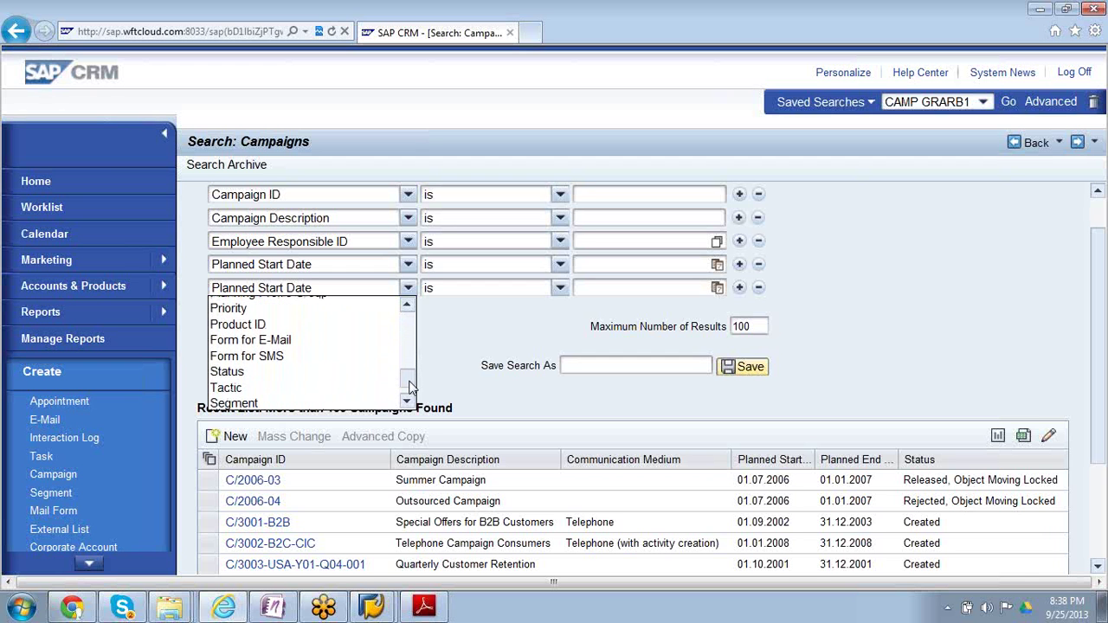
left_click(335, 375)
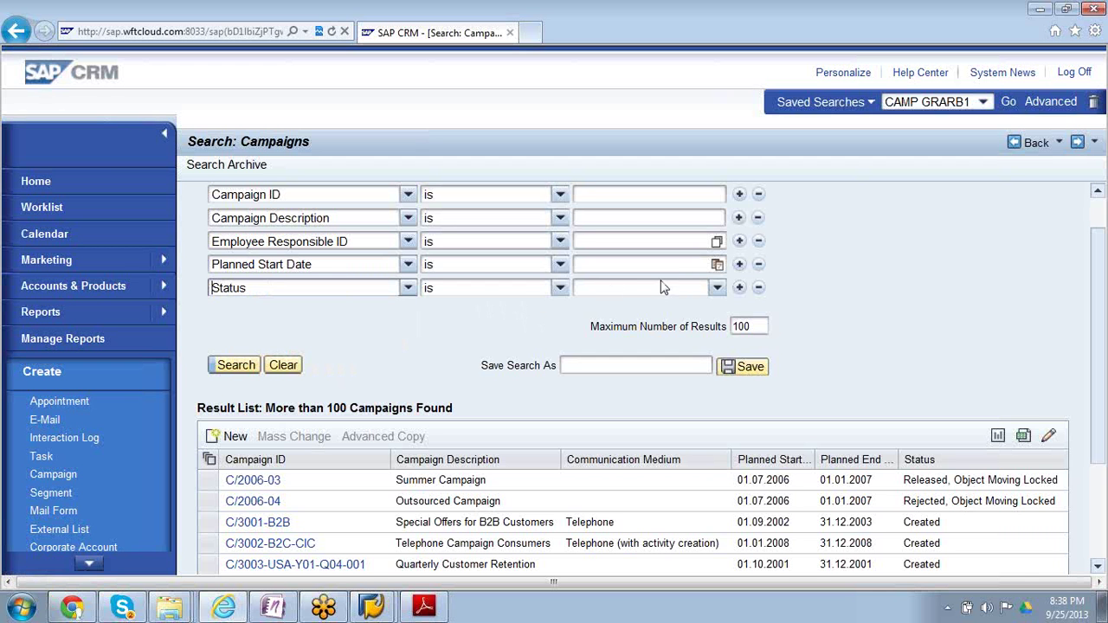
left_click(715, 289)
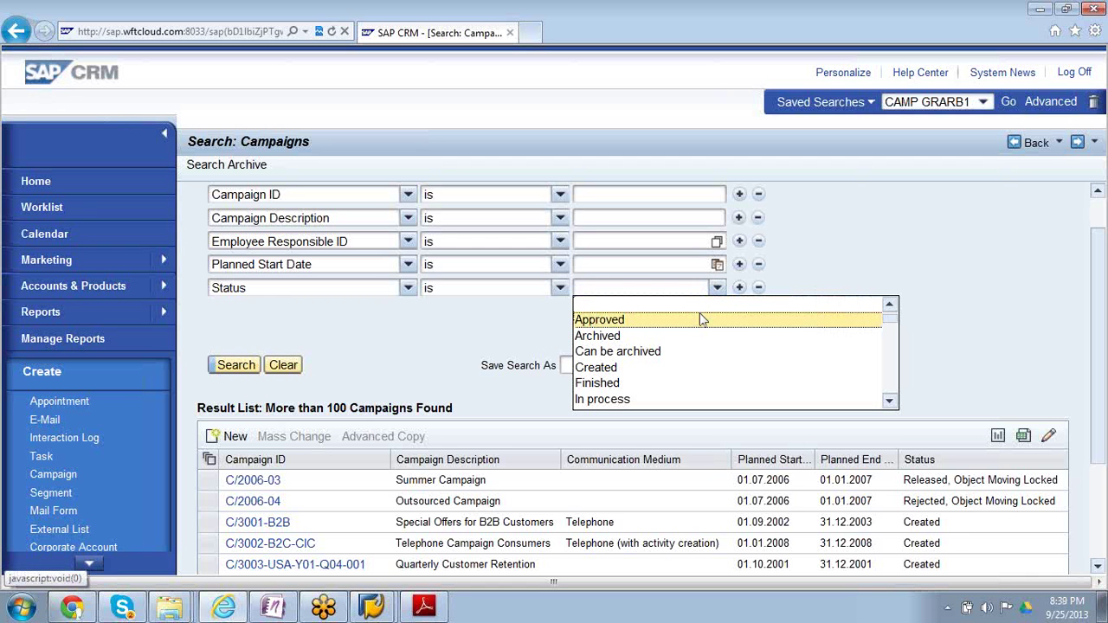
left_click(703, 388)
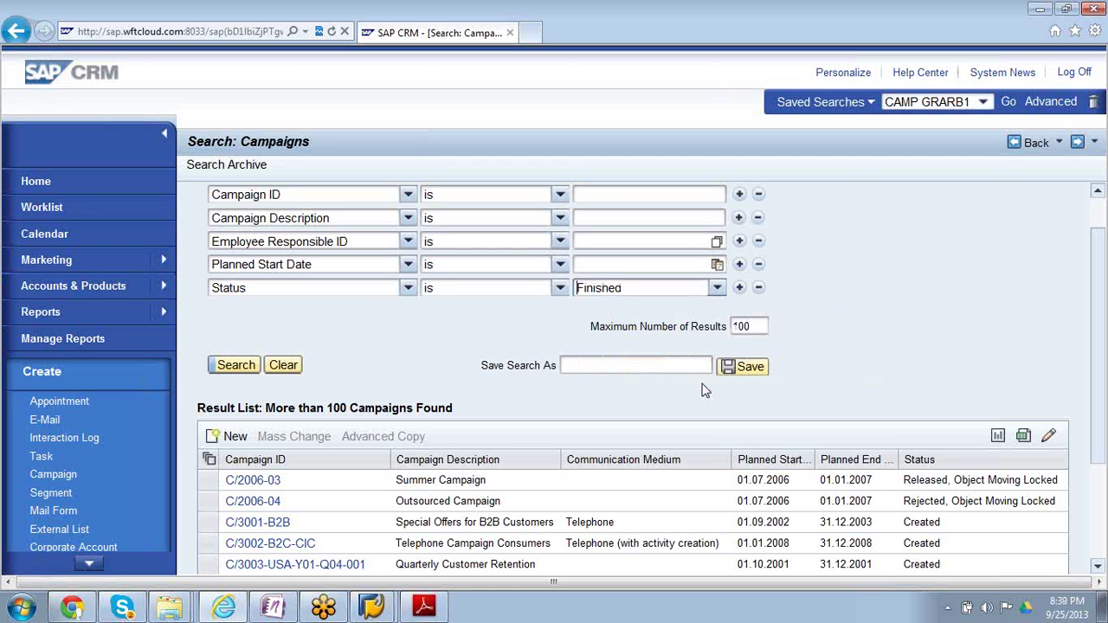
left_click(245, 367)
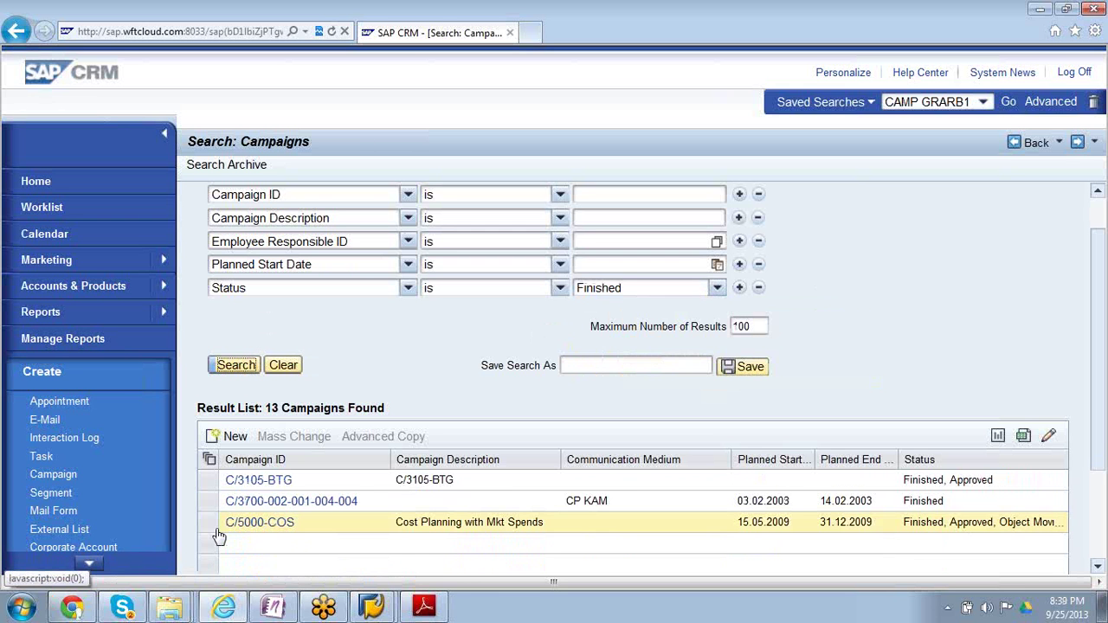
Open the finished campaign C/3105-BTG, review its details and assignment blocks, and return to the search results
left_click(251, 481)
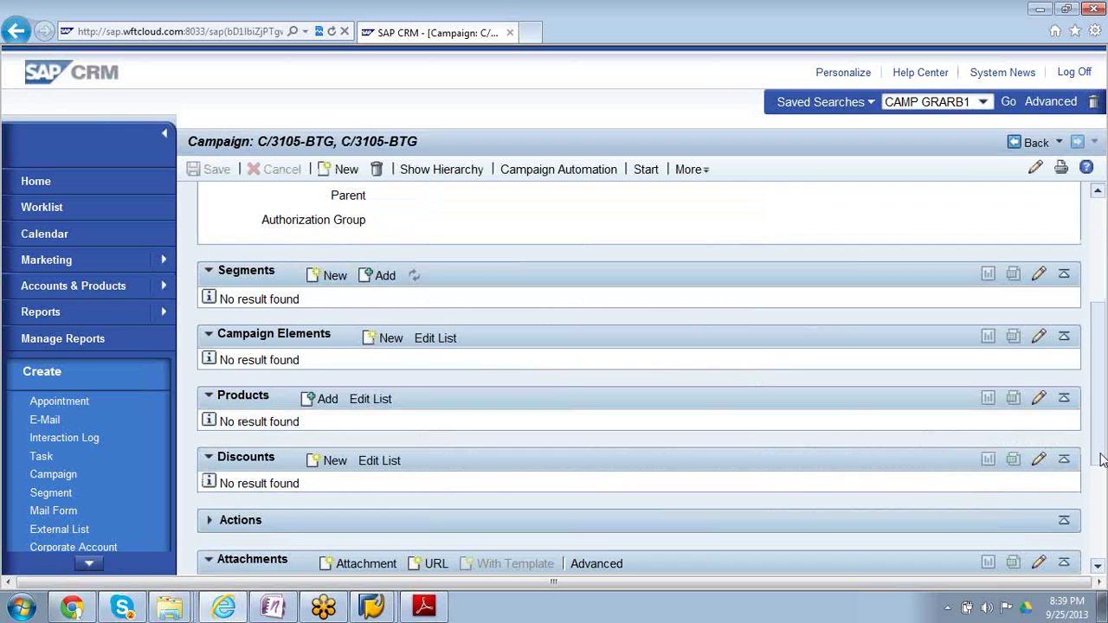
left_click_drag(1102, 460, 1102, 320)
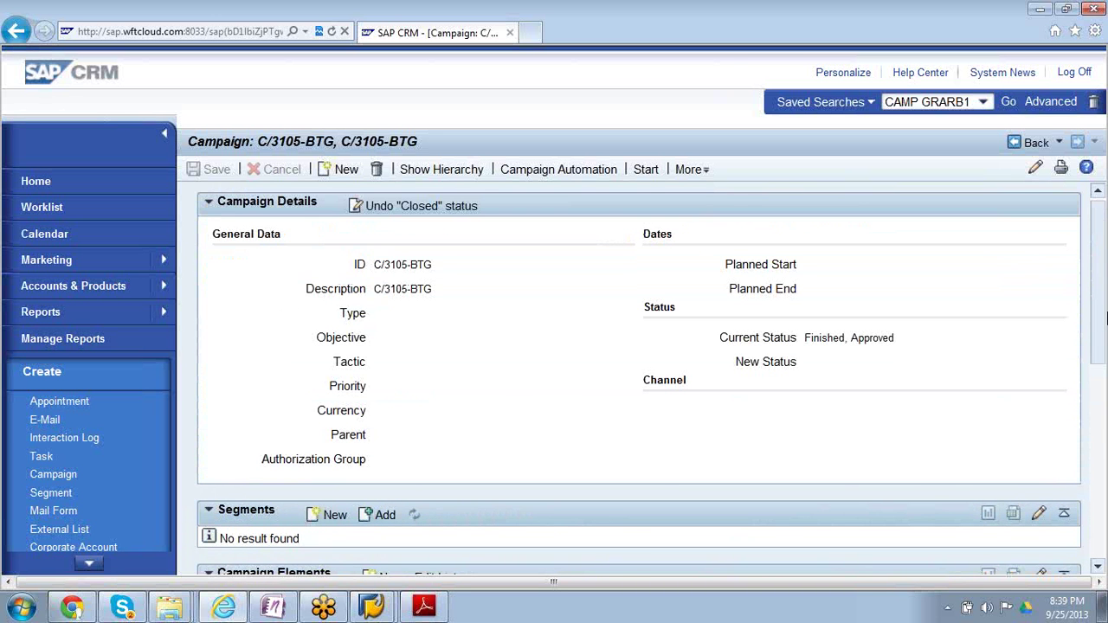
left_click_drag(1102, 363, 1091, 430)
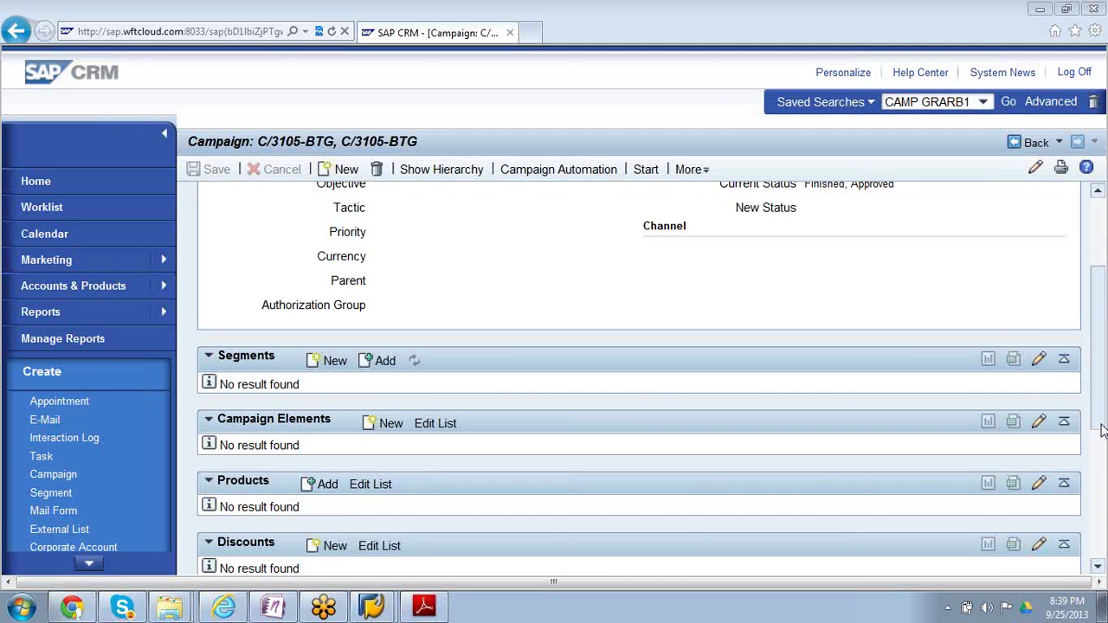
scroll(1102, 431, "up", 3)
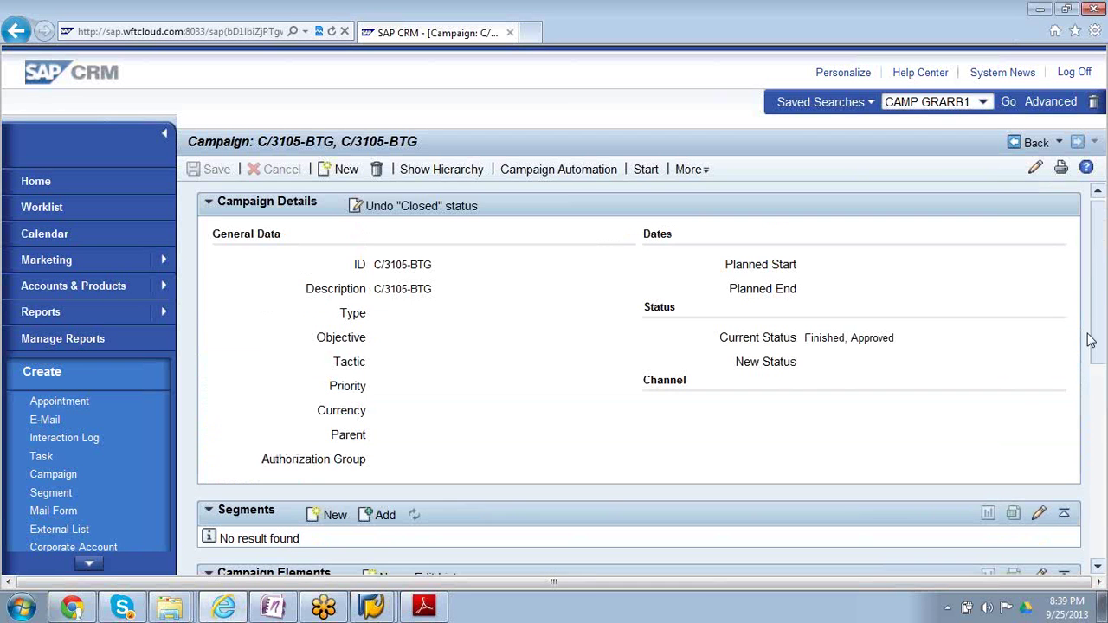
left_click(1029, 144)
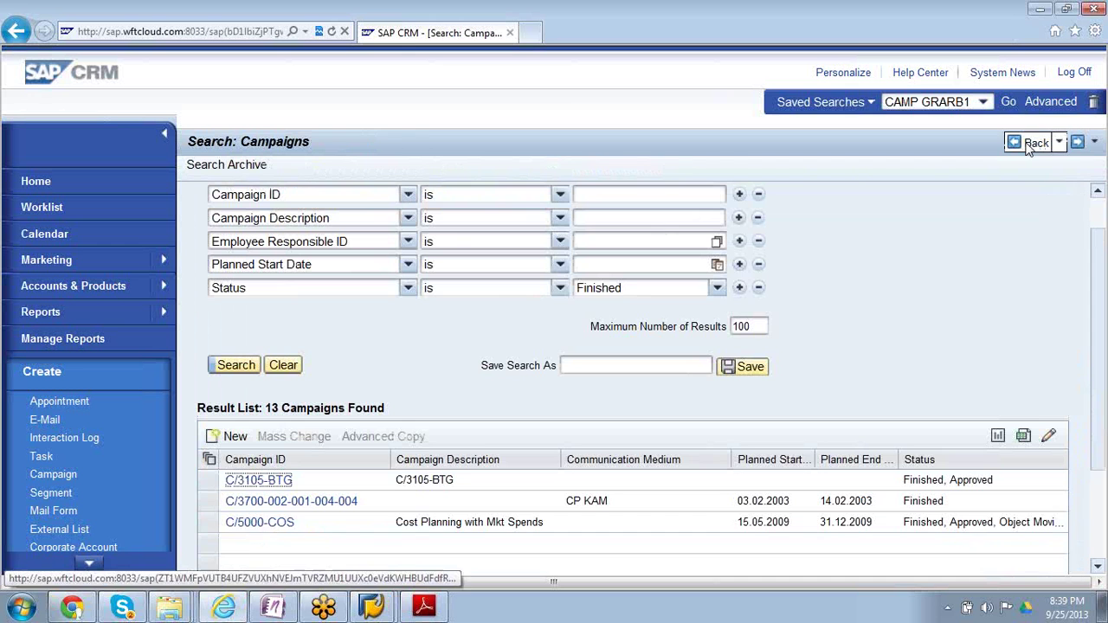
left_click(247, 510)
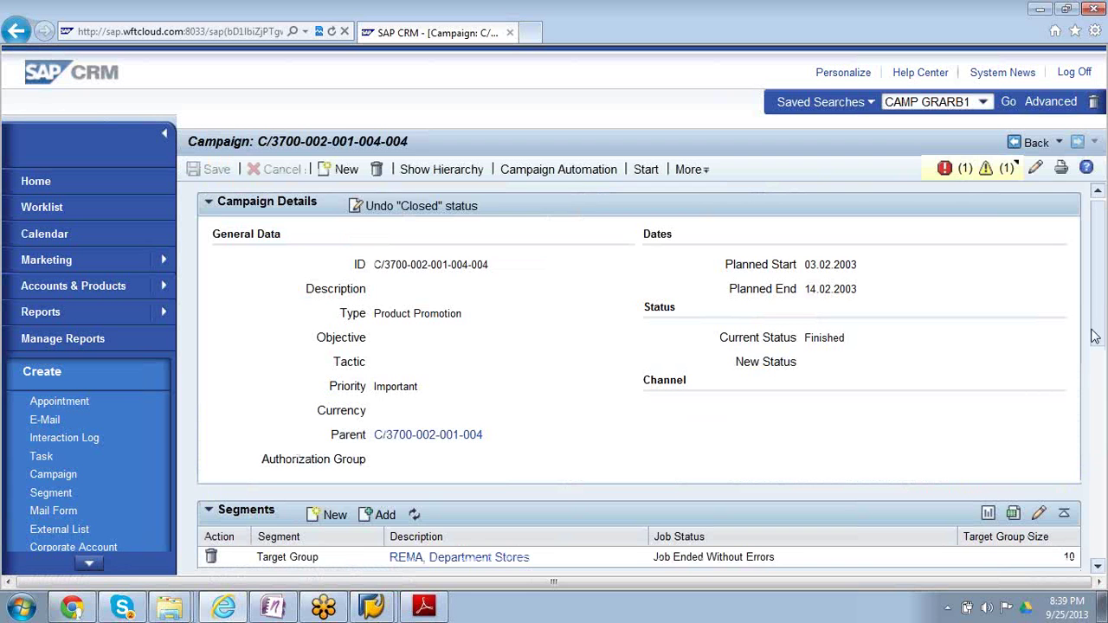
scroll(1099, 569, "down", 5)
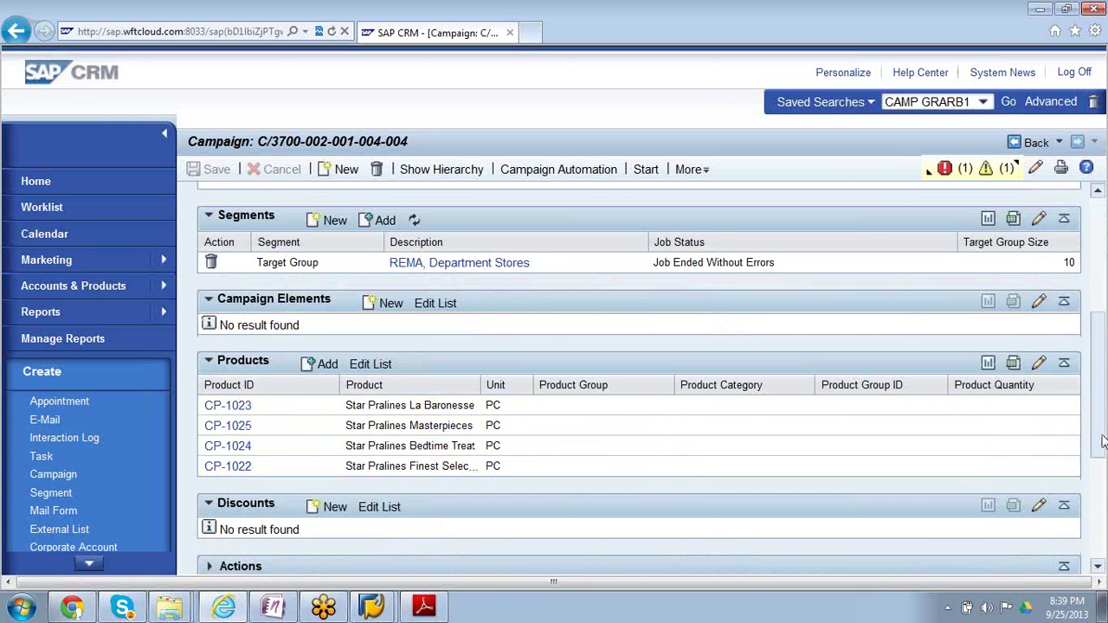
left_click_drag(1099, 443, 1099, 520)
scroll(1099, 519, "up", 5)
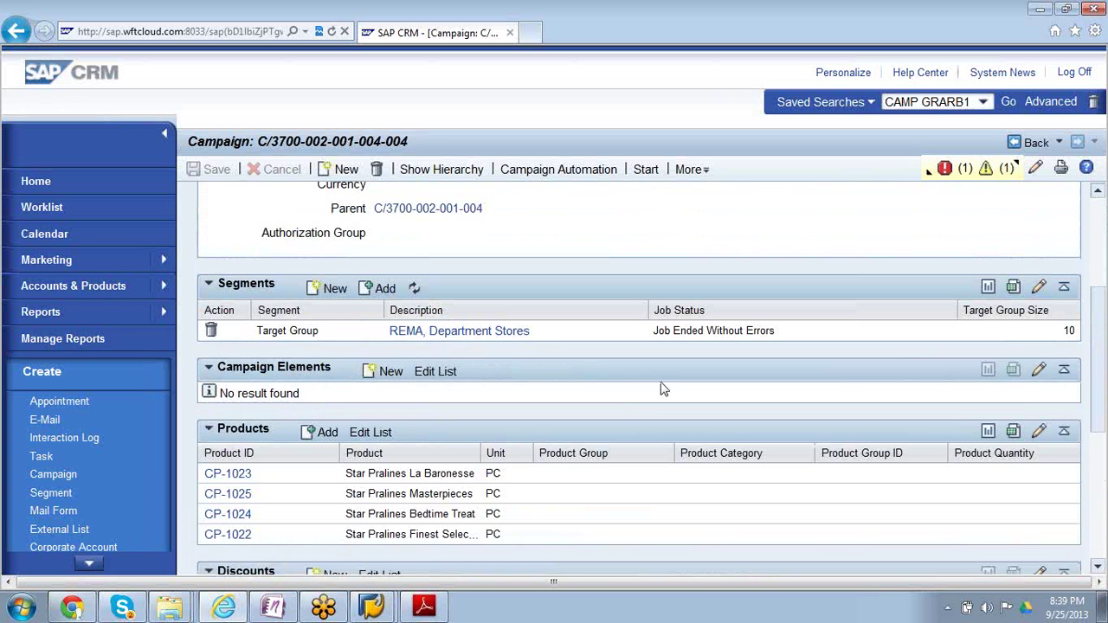
left_click(381, 379)
left_click(1037, 144)
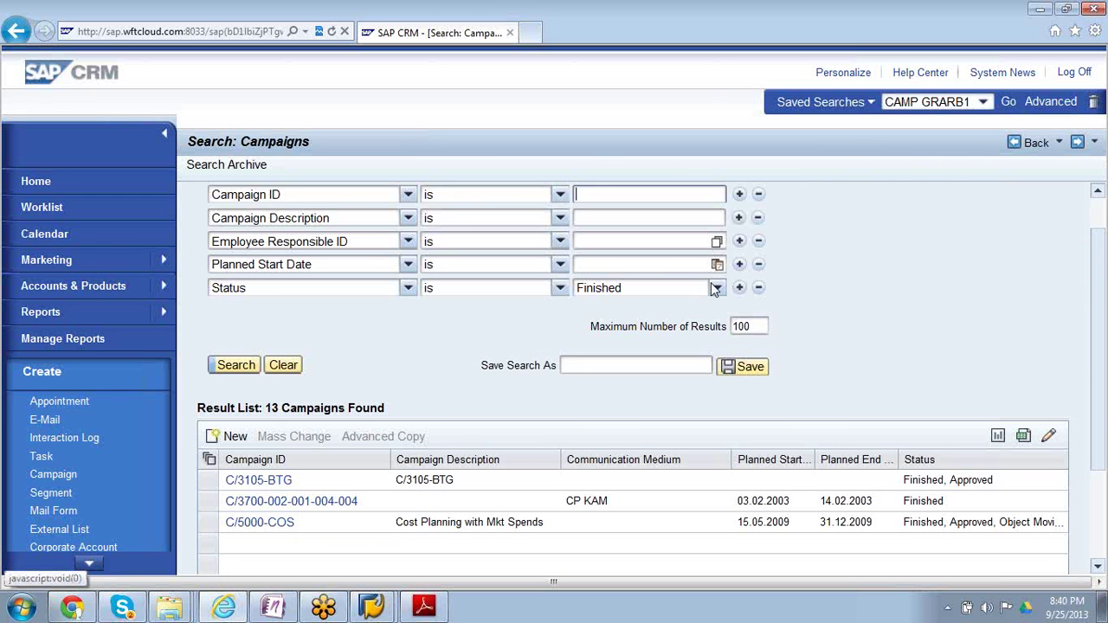
Change the Status criterion to Approved, run the campaign search and go to page 3 of the result list
left_click(716, 289)
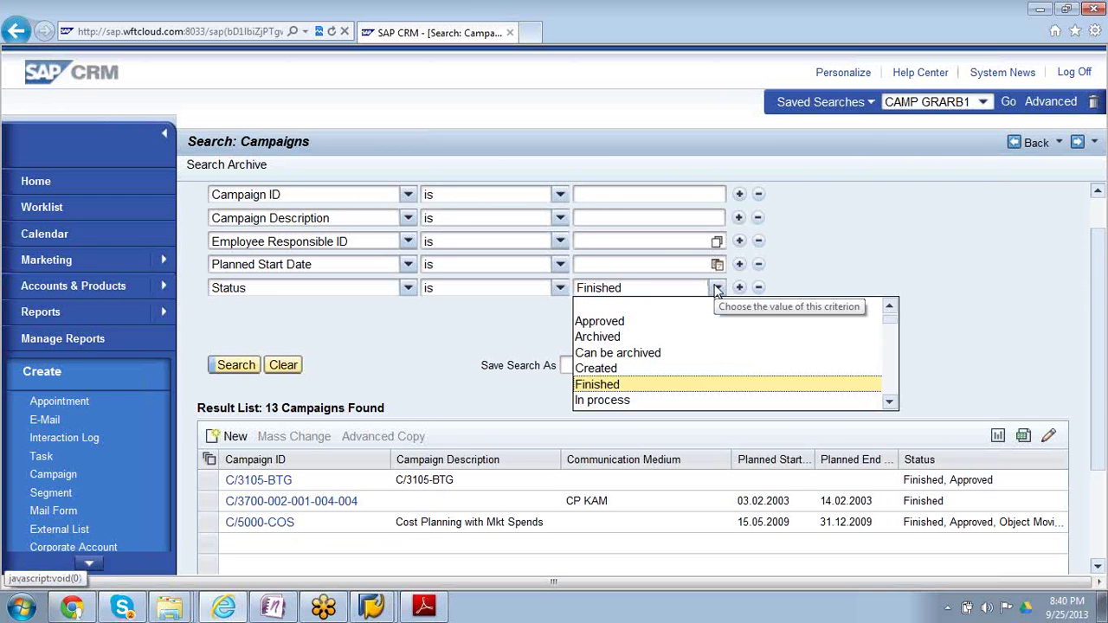
left_click(653, 323)
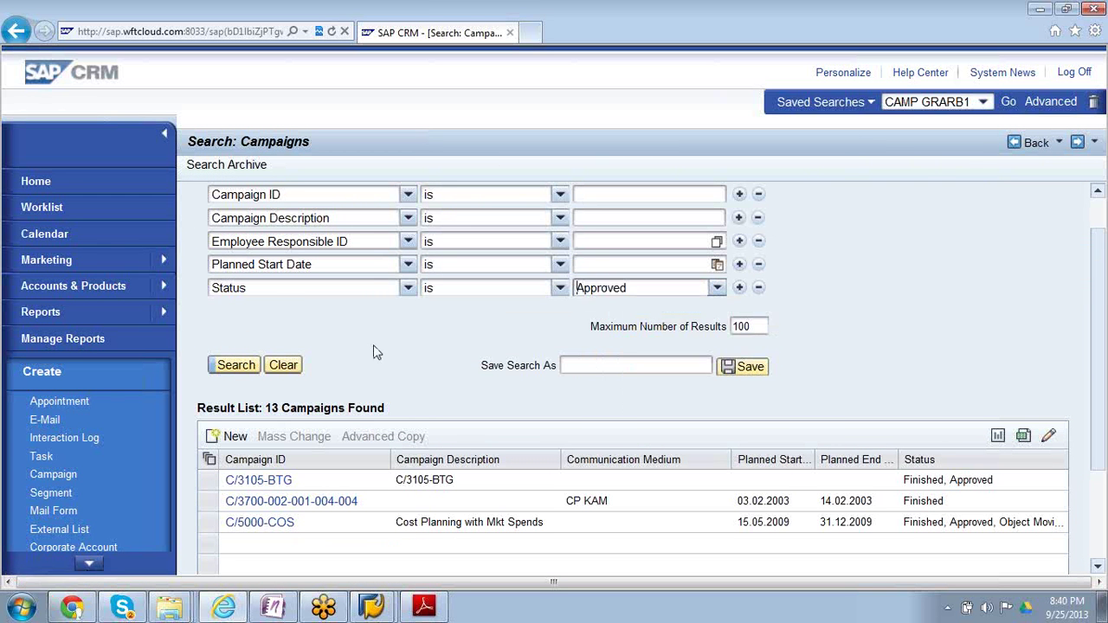
left_click(233, 365)
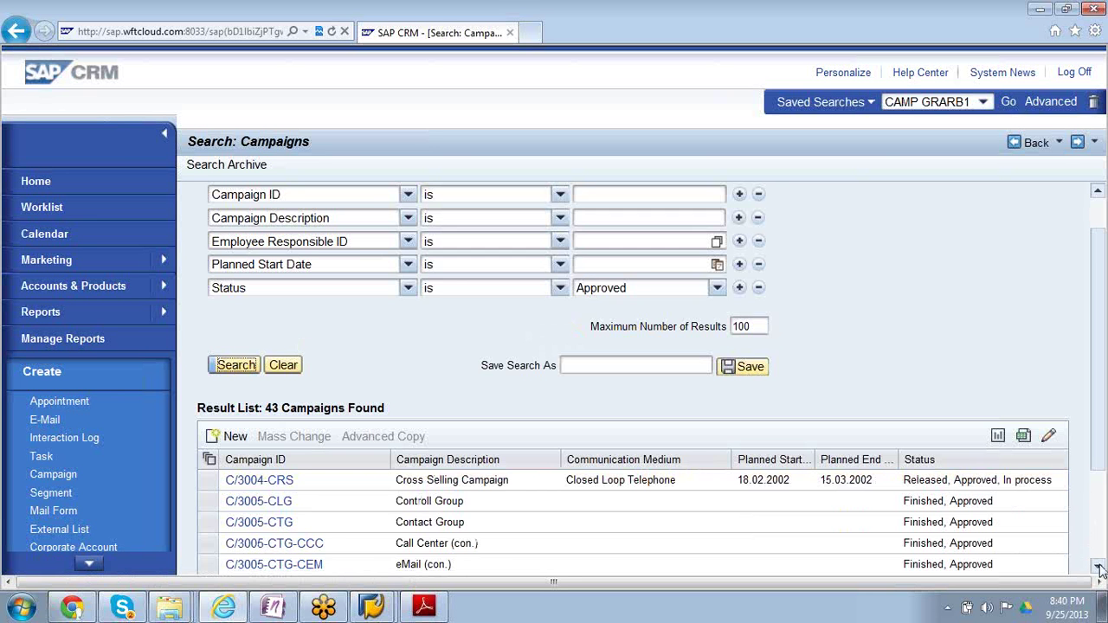
scroll(1099, 568, "down", 5)
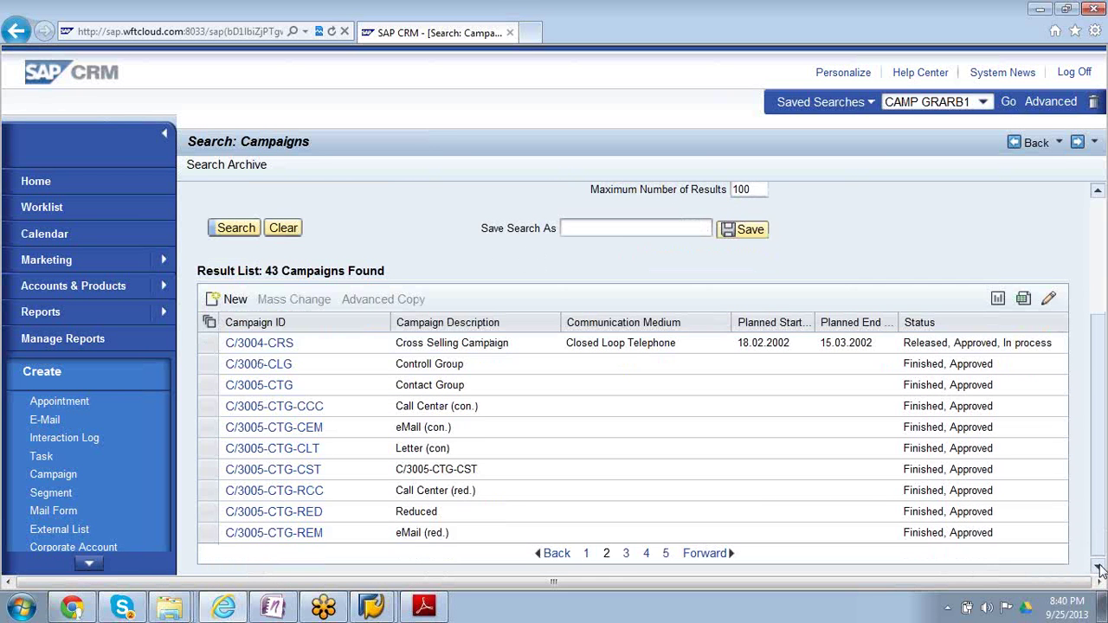
left_click(626, 554)
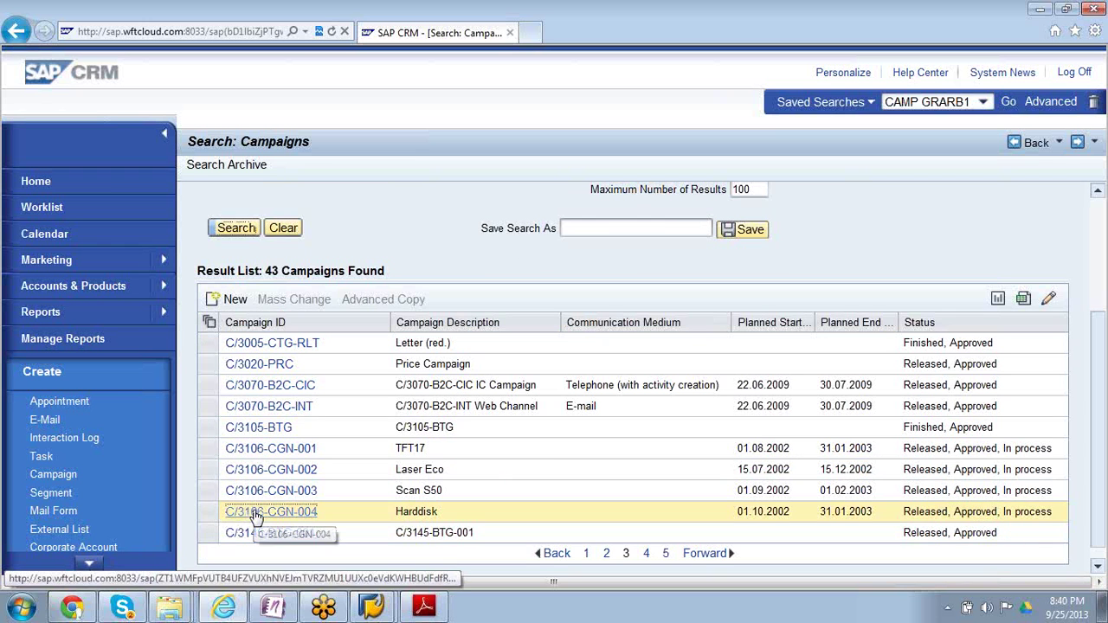
Open campaign C/3106-CGN-004 and create a new campaign element in it, continuing despite the unfilled required field
left_click(256, 515)
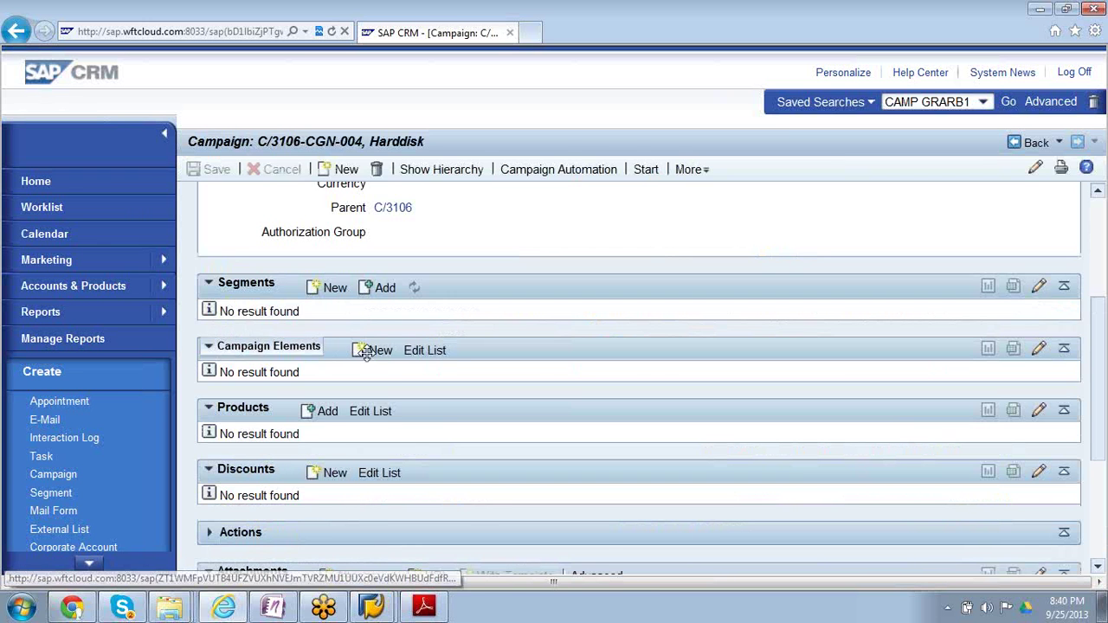
left_click(388, 360)
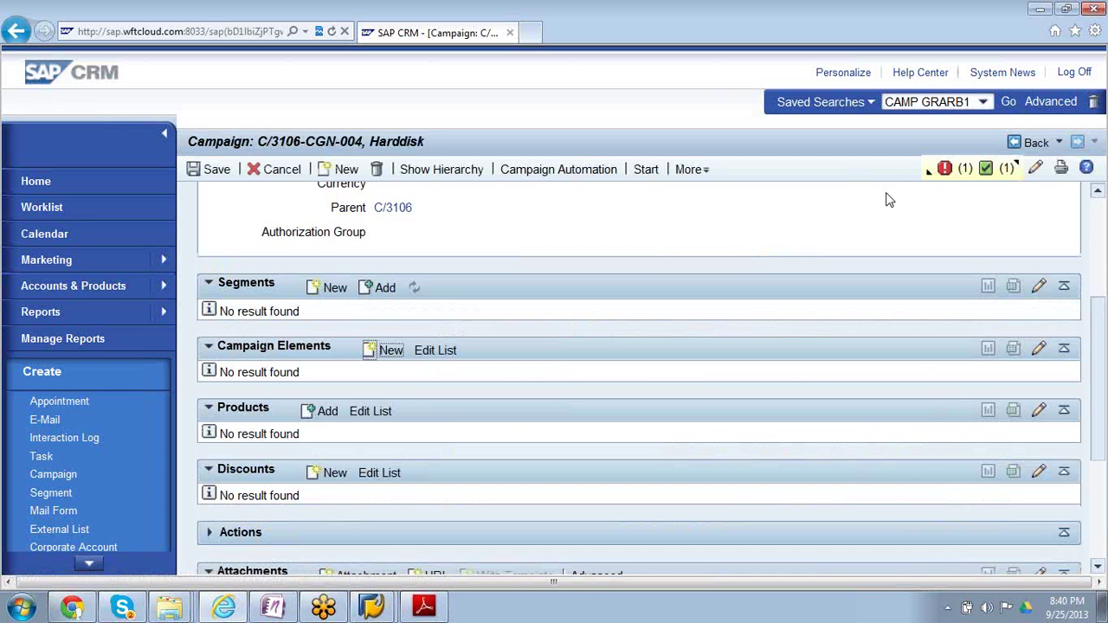
left_click(929, 172)
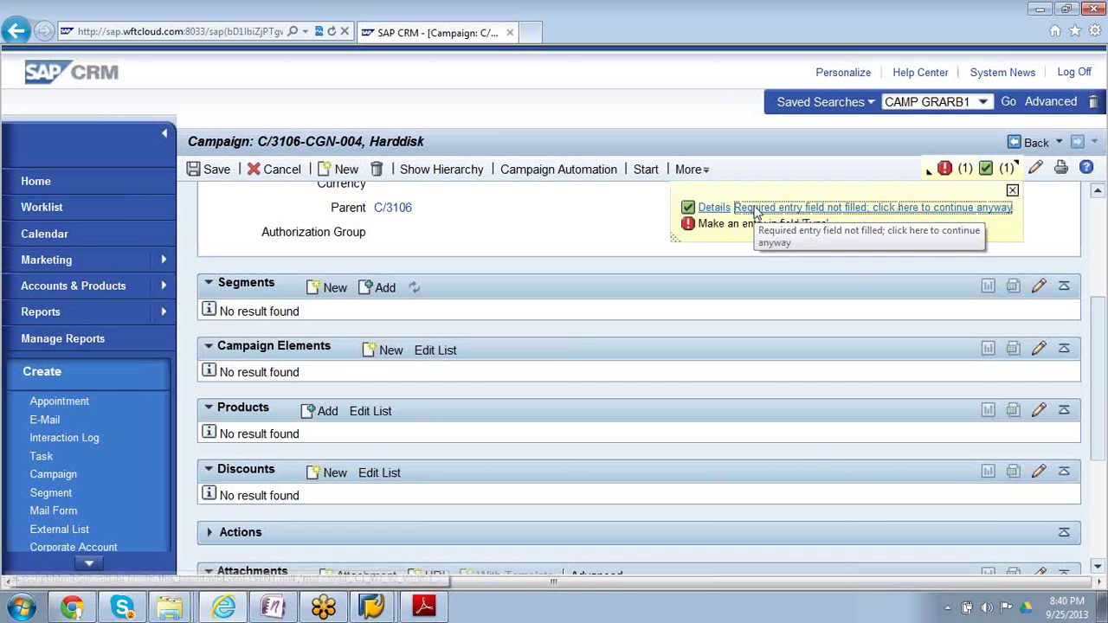
left_click(755, 209)
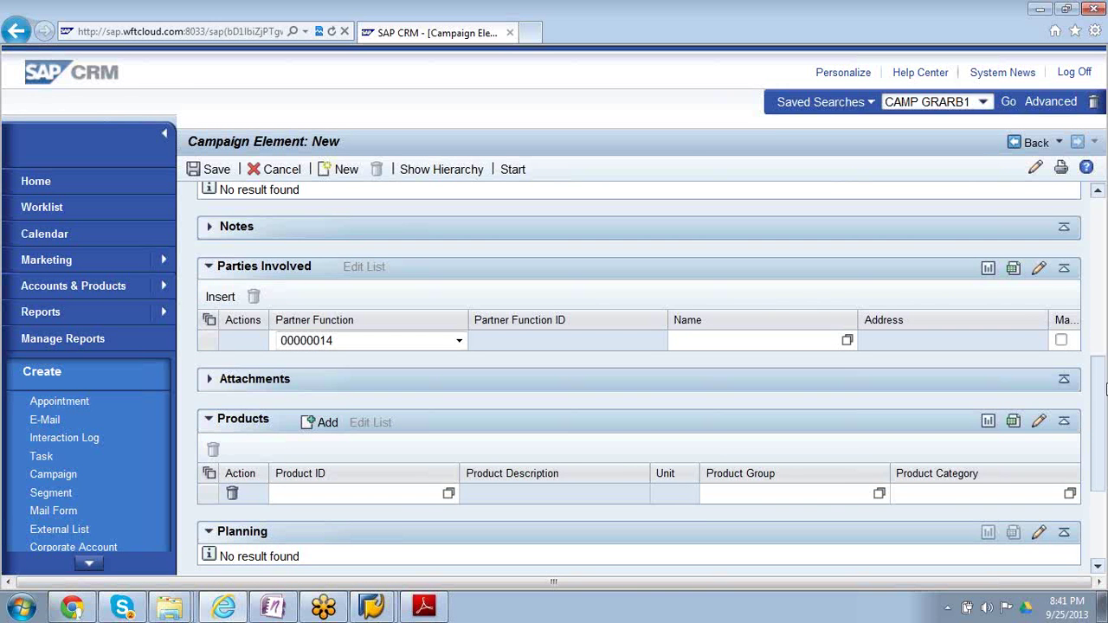
Enter Test as the description in the new campaign element's general data
left_click_drag(1102, 450, 1102, 295)
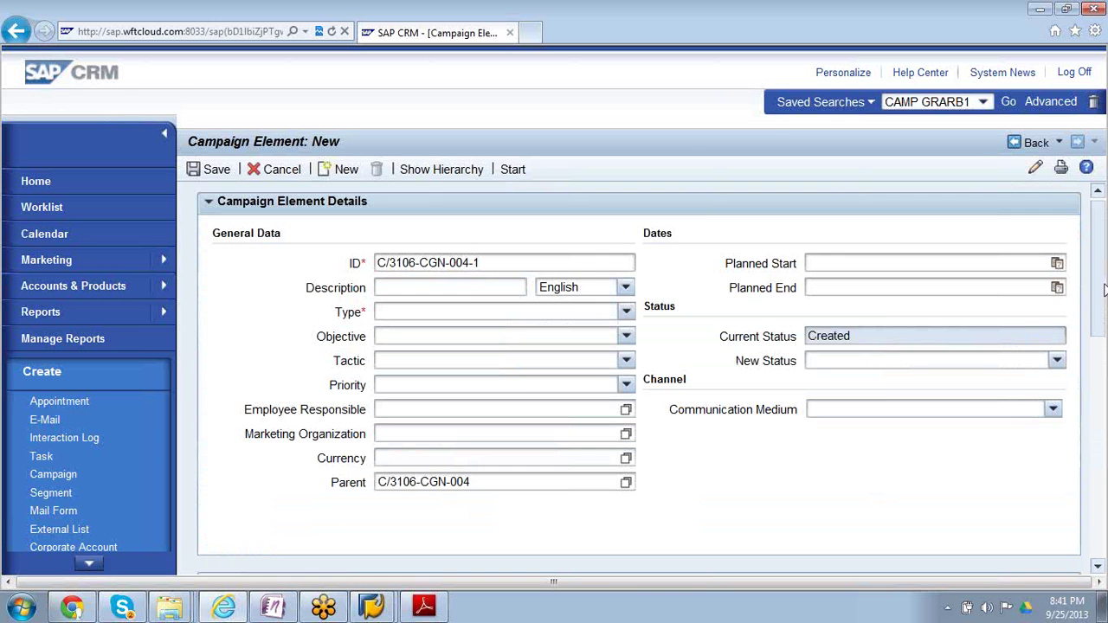
left_click(467, 293)
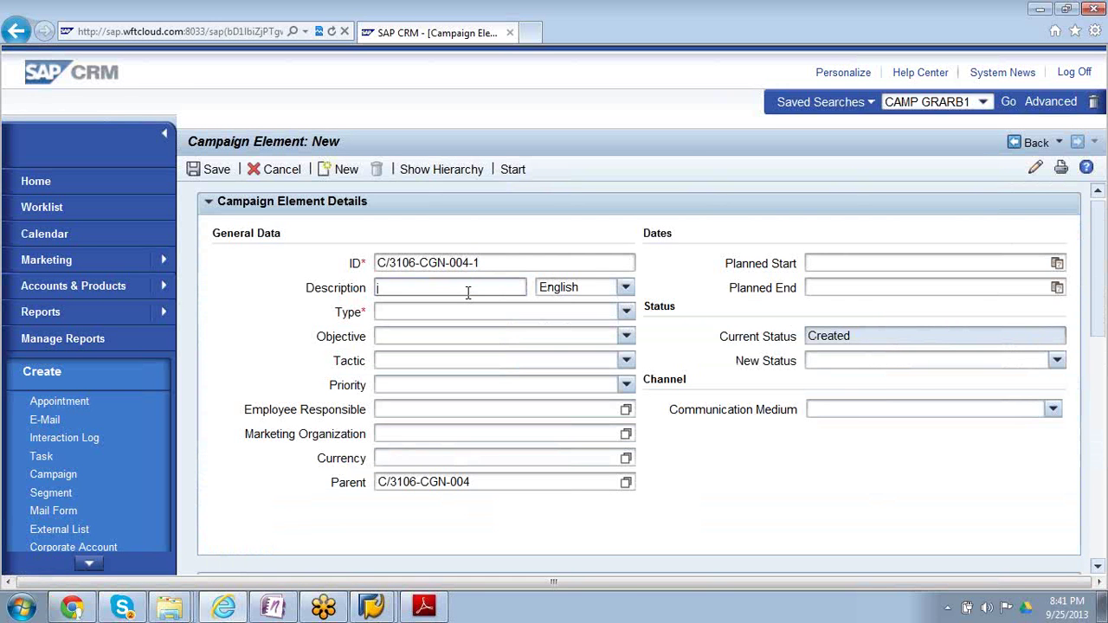
type("Test,")
Look through the available campaign types and set the campaign element's type to Customer Acquisition
left_click(625, 312)
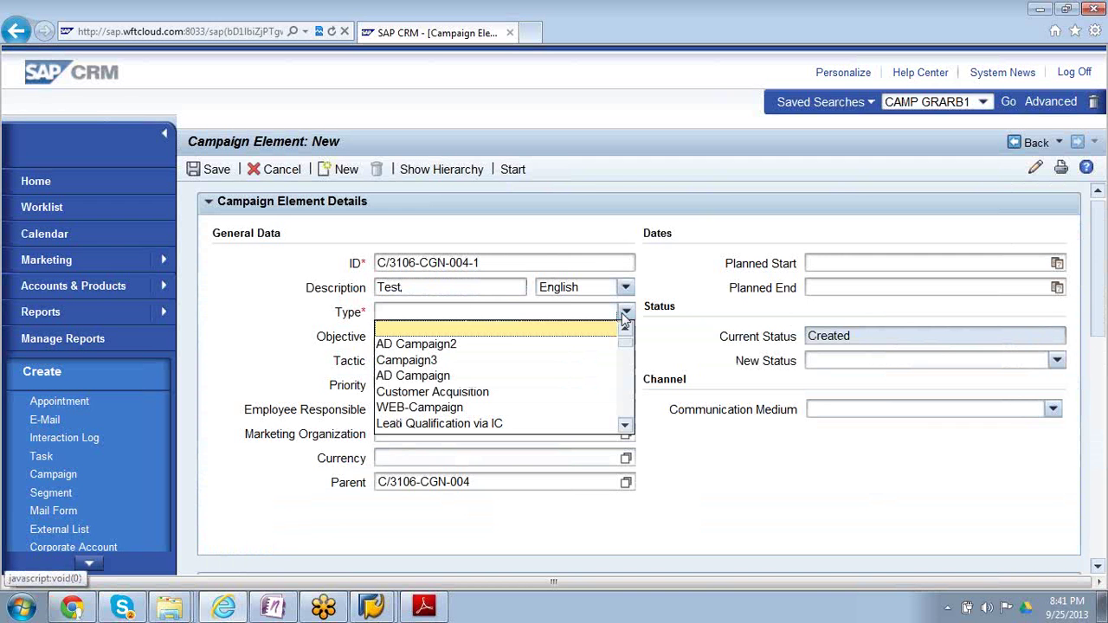
left_click(626, 428)
left_click(626, 427)
left_click(626, 428)
left_click(626, 428)
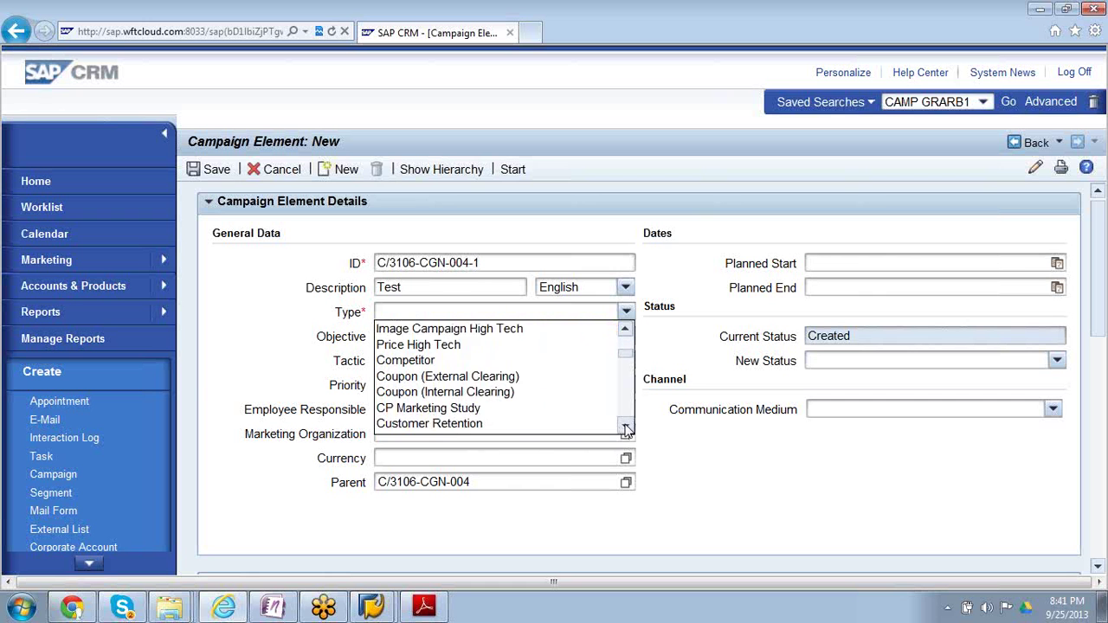
left_click(626, 428)
left_click(626, 427)
left_click(626, 427)
left_click(626, 427)
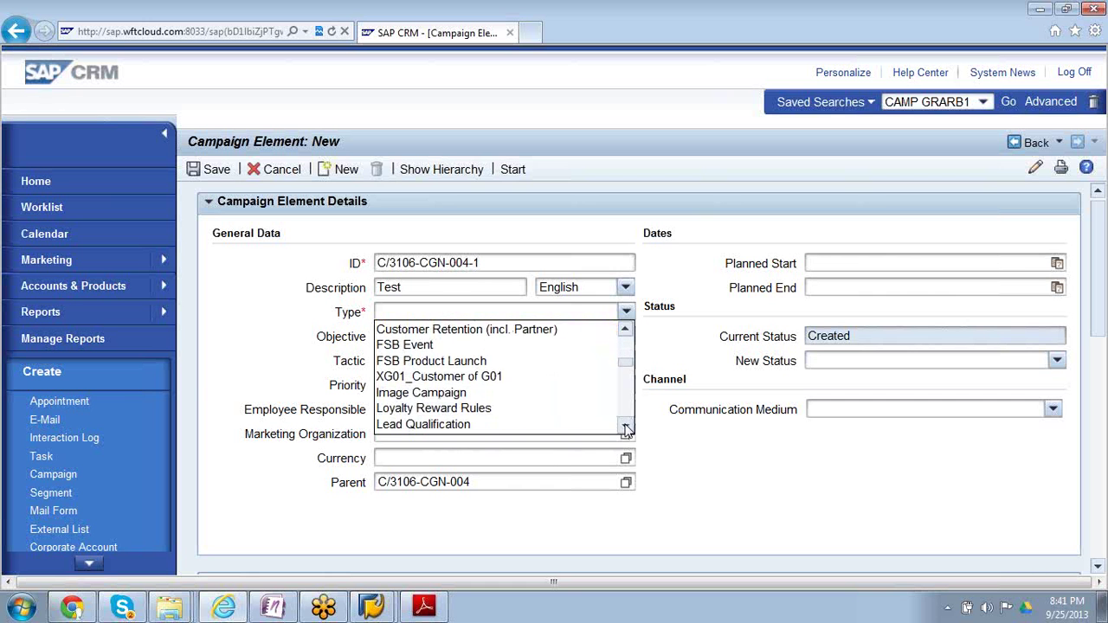
left_click(626, 428)
left_click(626, 427)
left_click(626, 428)
left_click(626, 427)
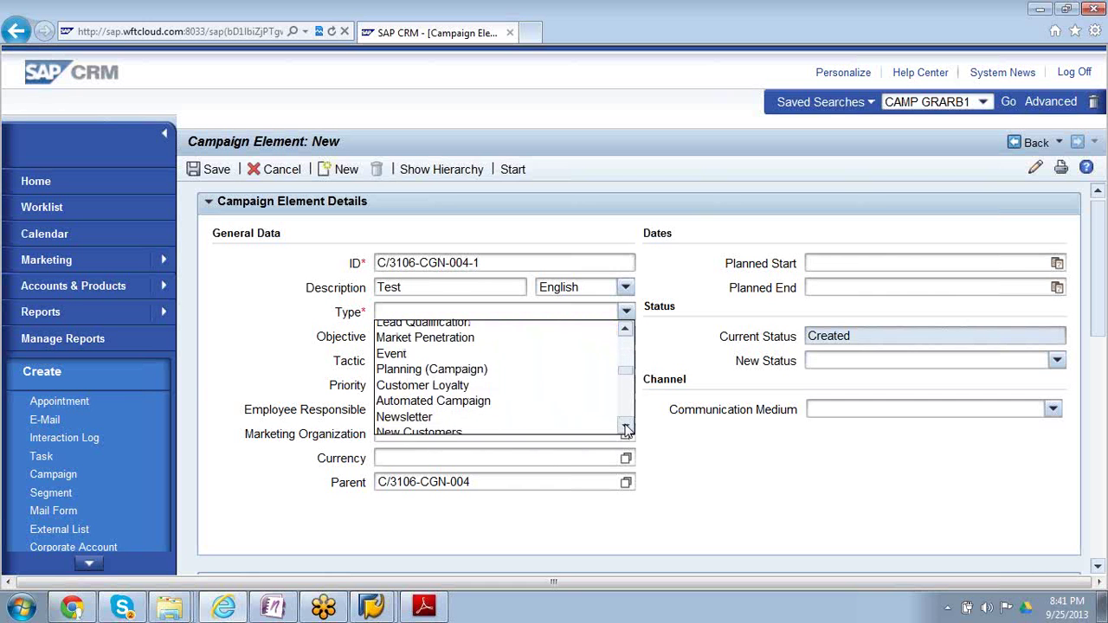
left_click(626, 427)
left_click(626, 428)
left_click(626, 427)
left_click(626, 428)
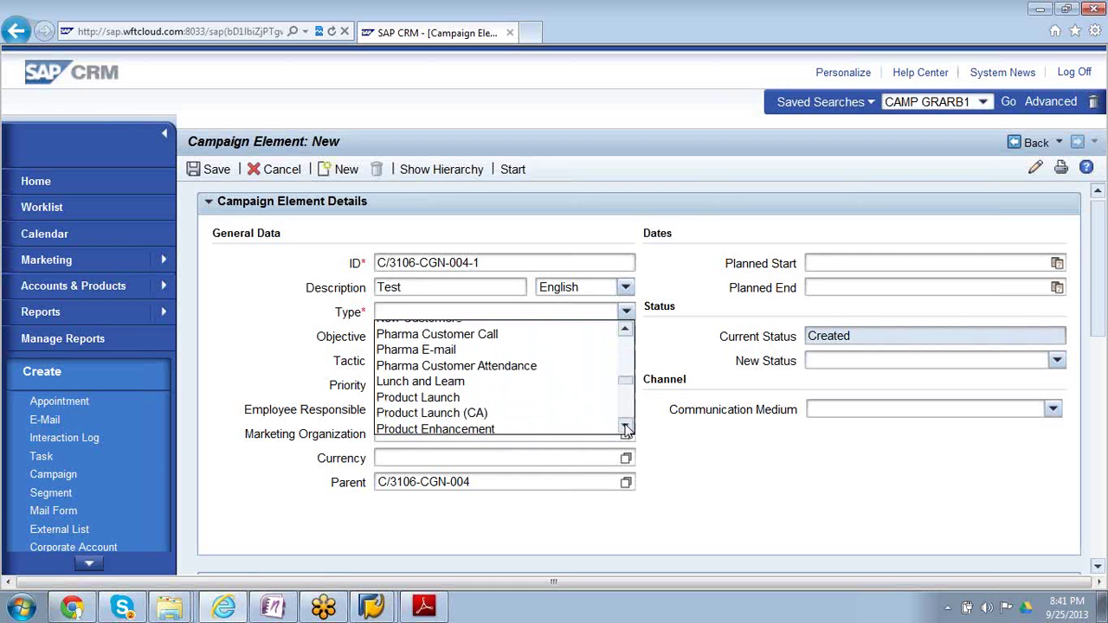
left_click(626, 427)
left_click(626, 428)
left_click(626, 428)
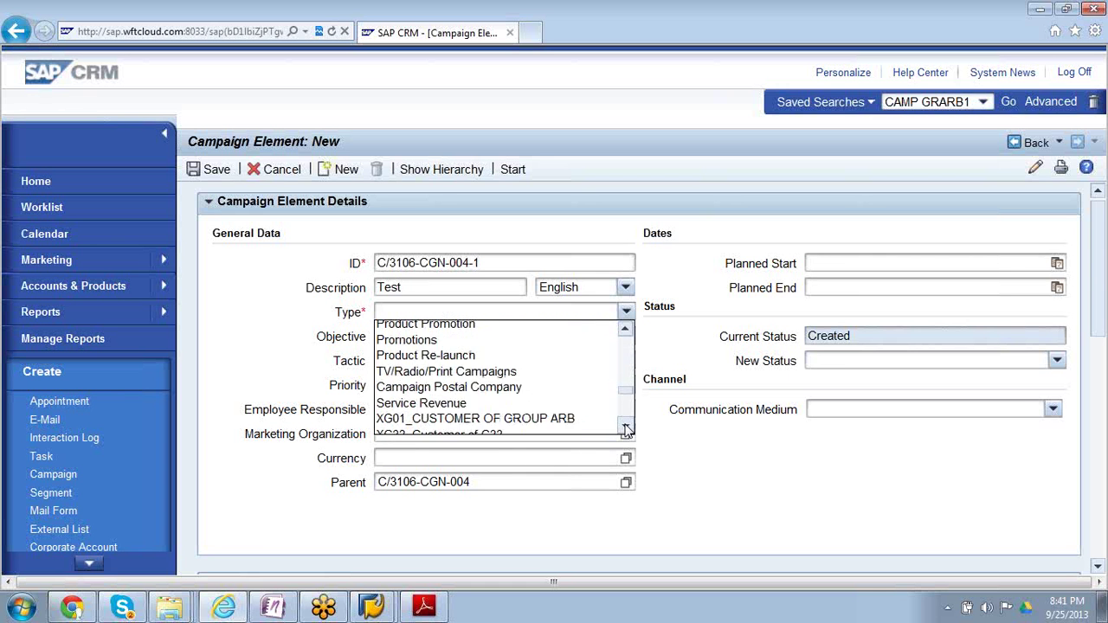
left_click(626, 428)
left_click(626, 428)
left_click(626, 427)
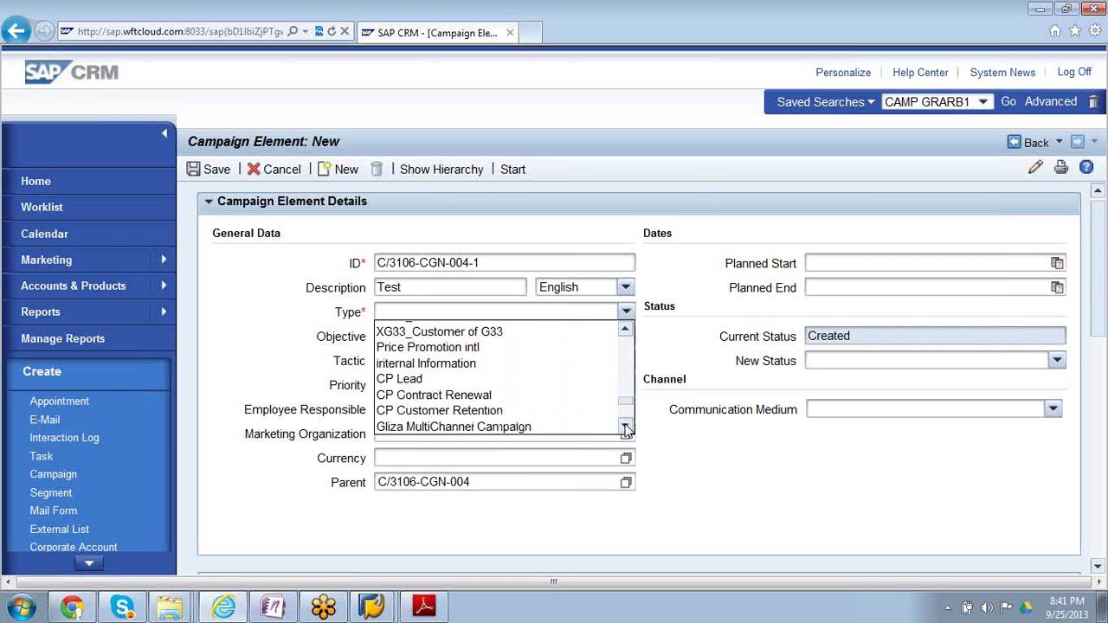
left_click(626, 428)
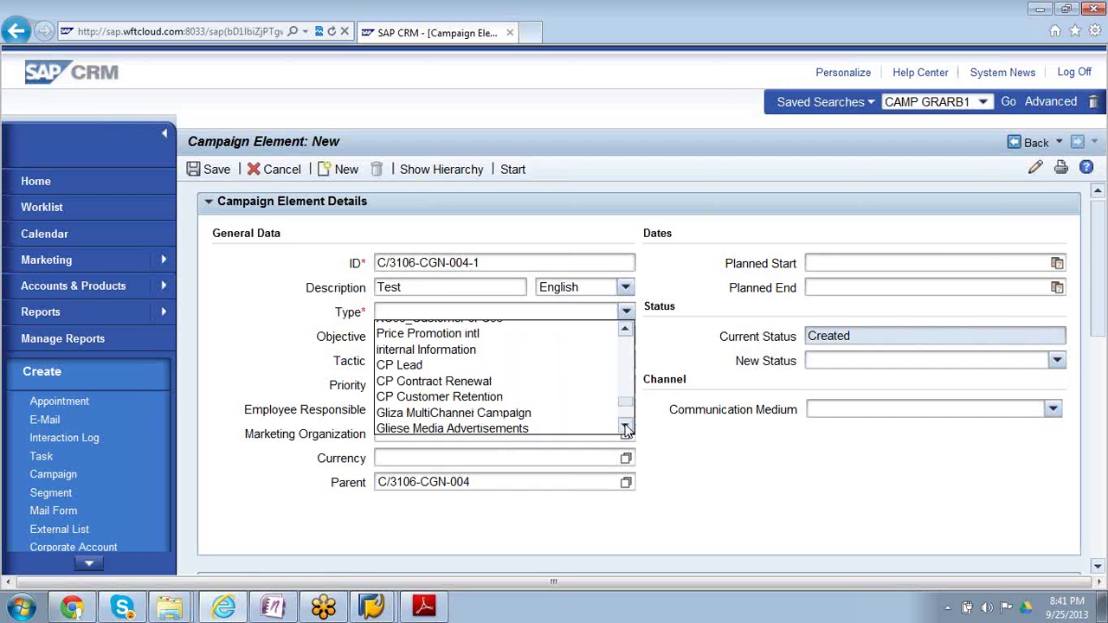
left_click(626, 428)
left_click(626, 428)
left_click(626, 427)
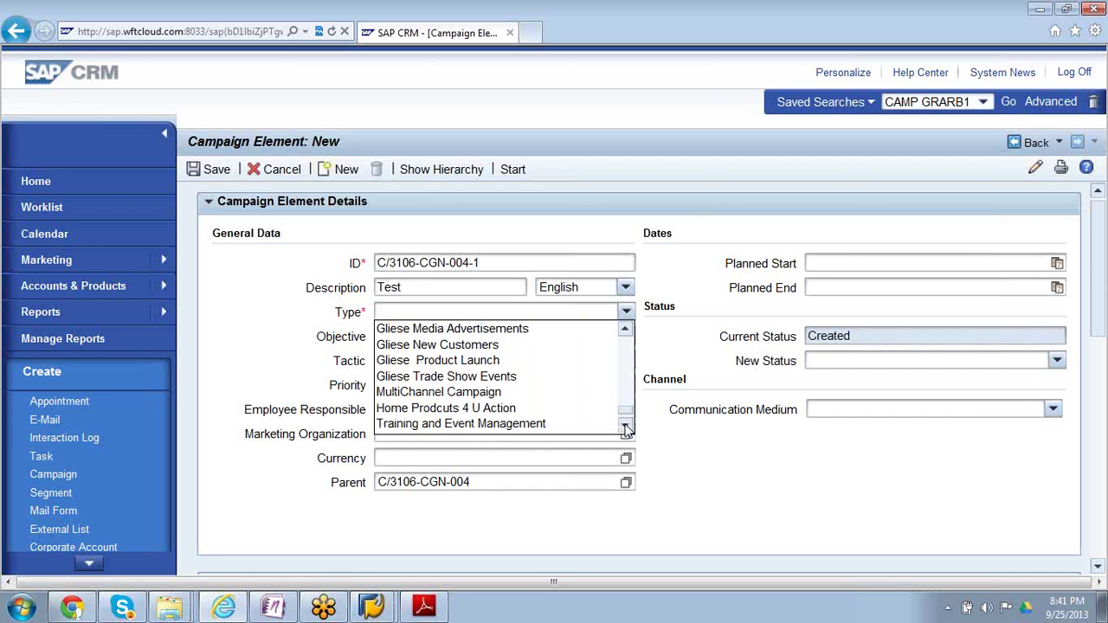
left_click(626, 428)
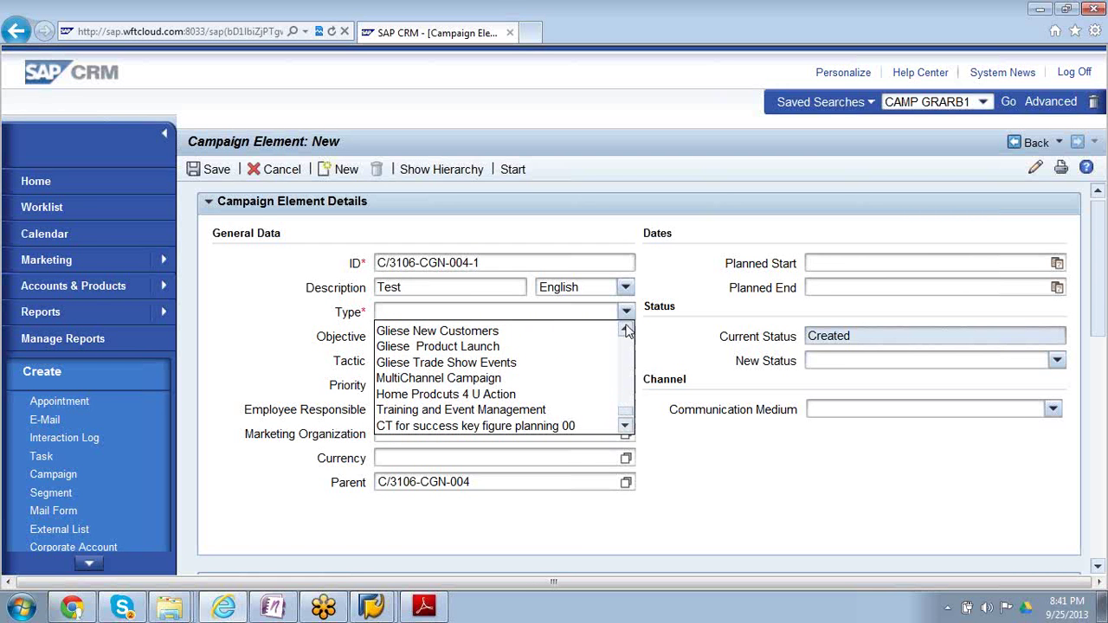
left_click_drag(625, 337, 626, 337)
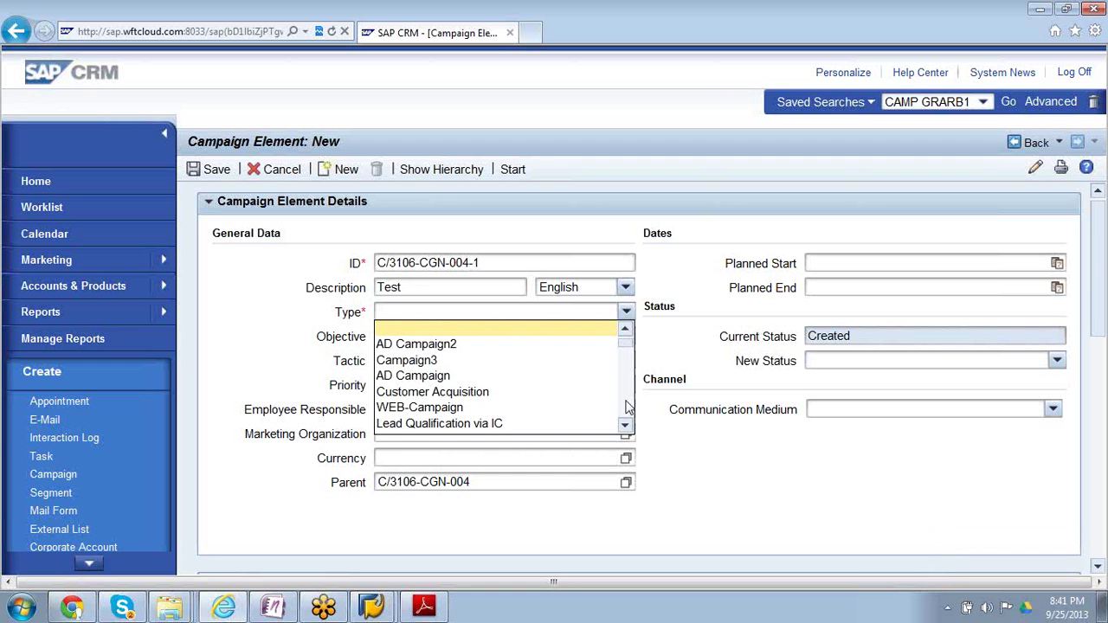
left_click_drag(626, 430, 626, 430)
left_click(626, 431)
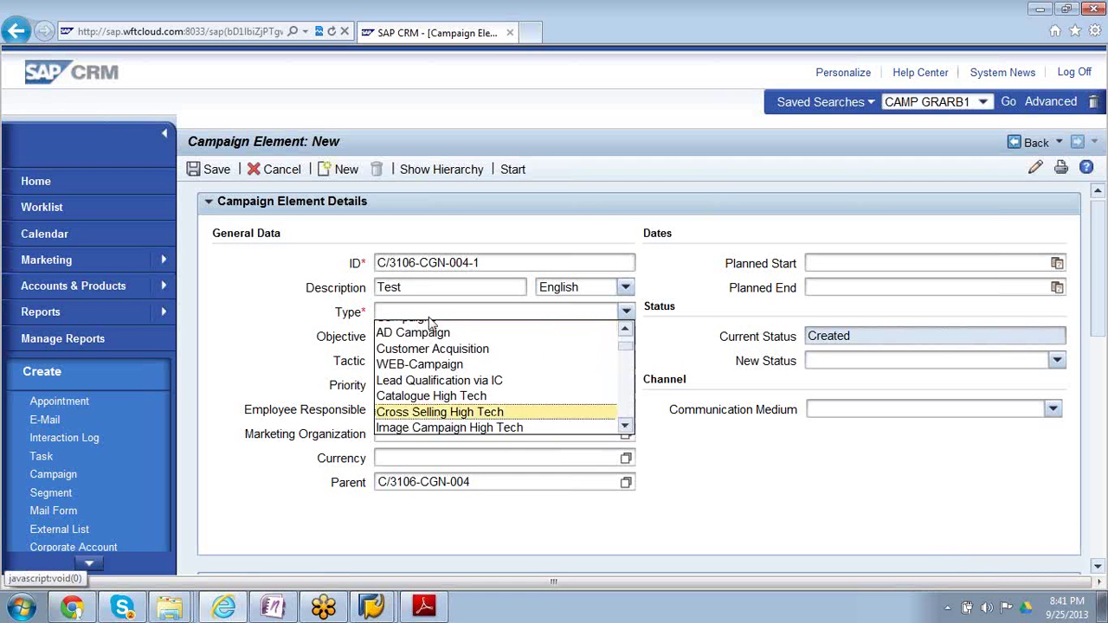
scroll(433, 334, "up", 1)
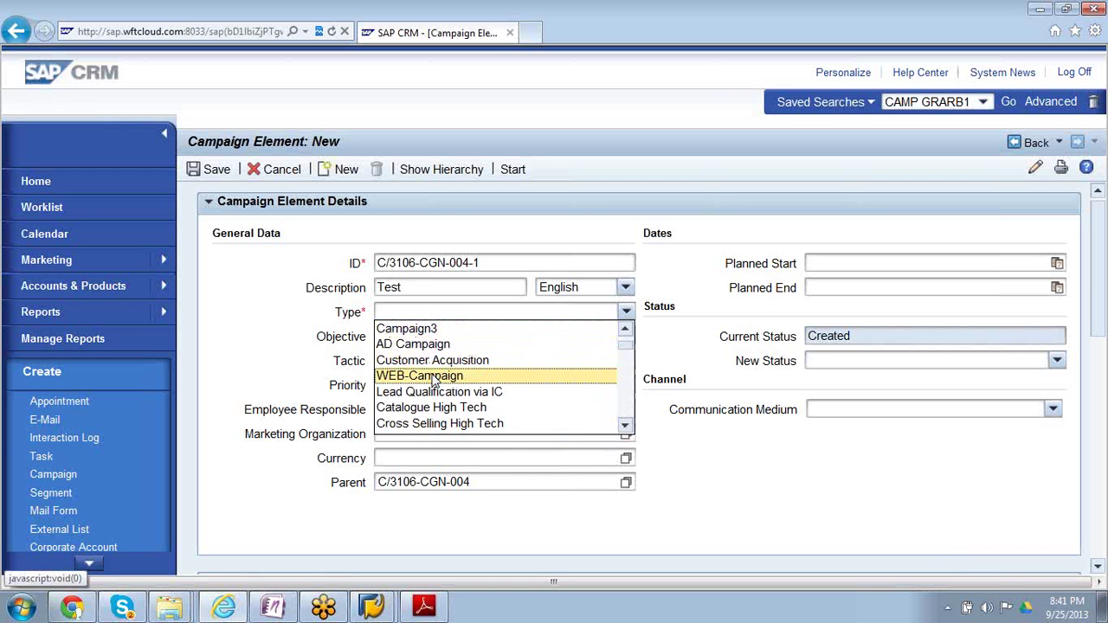
left_click(432, 361)
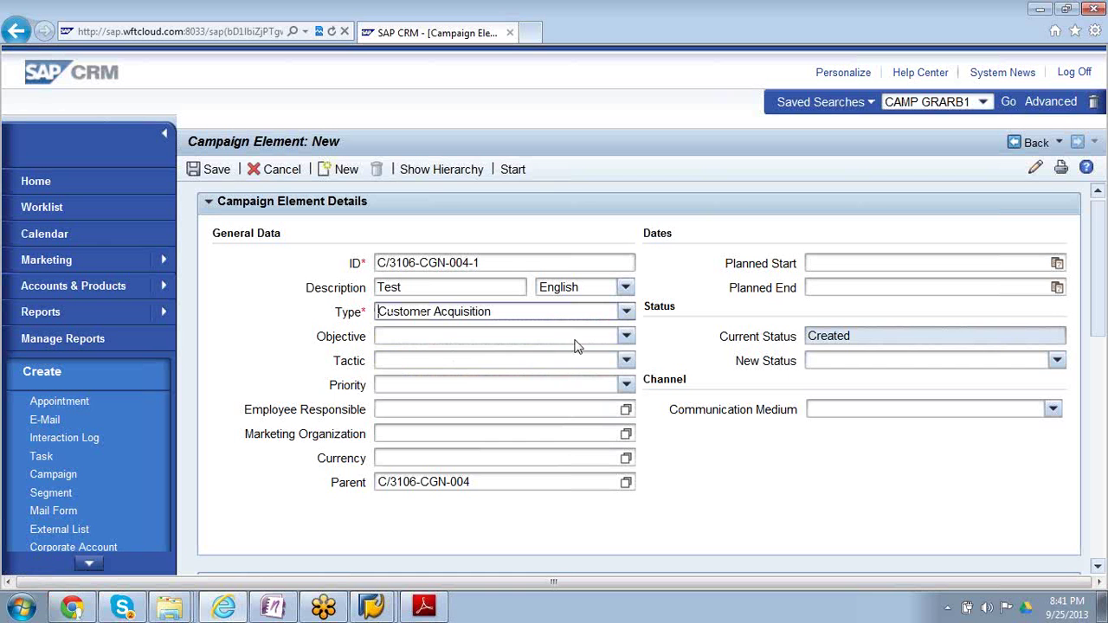
Set the objective to Increase Customer Numbers and the tactic to Advertising, and dismiss the Skype notification
left_click(627, 339)
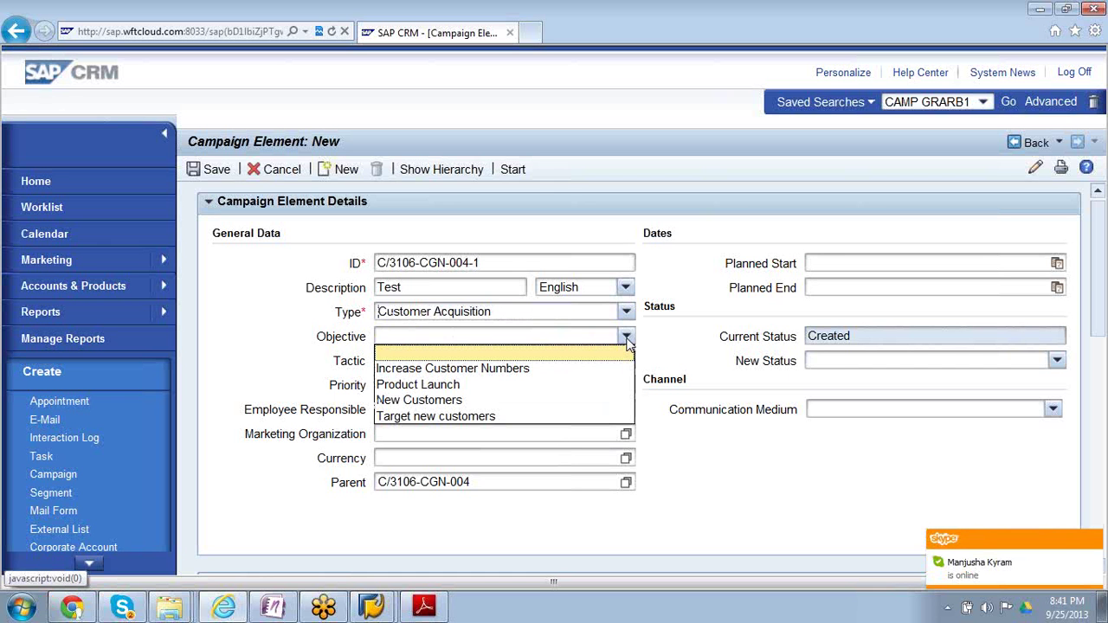
left_click(571, 370)
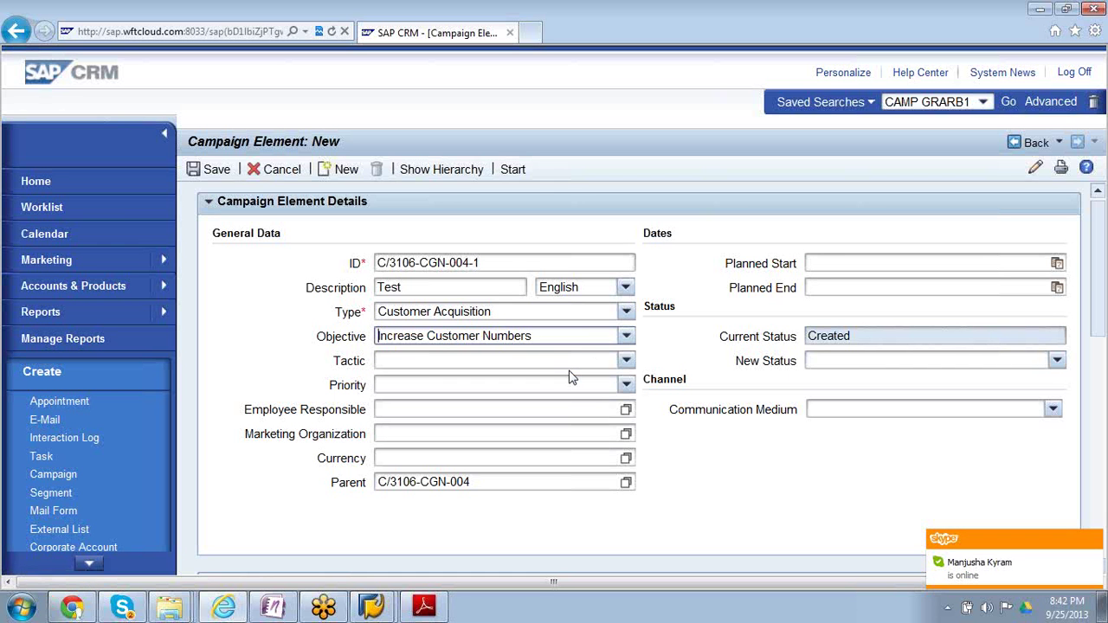
left_click(627, 361)
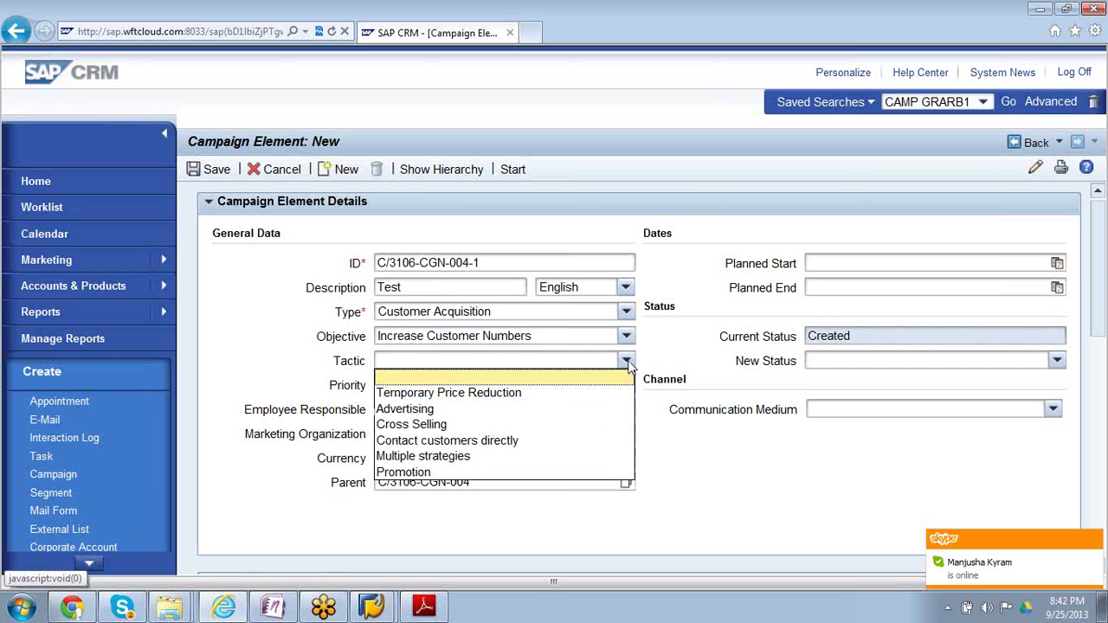
left_click(549, 408)
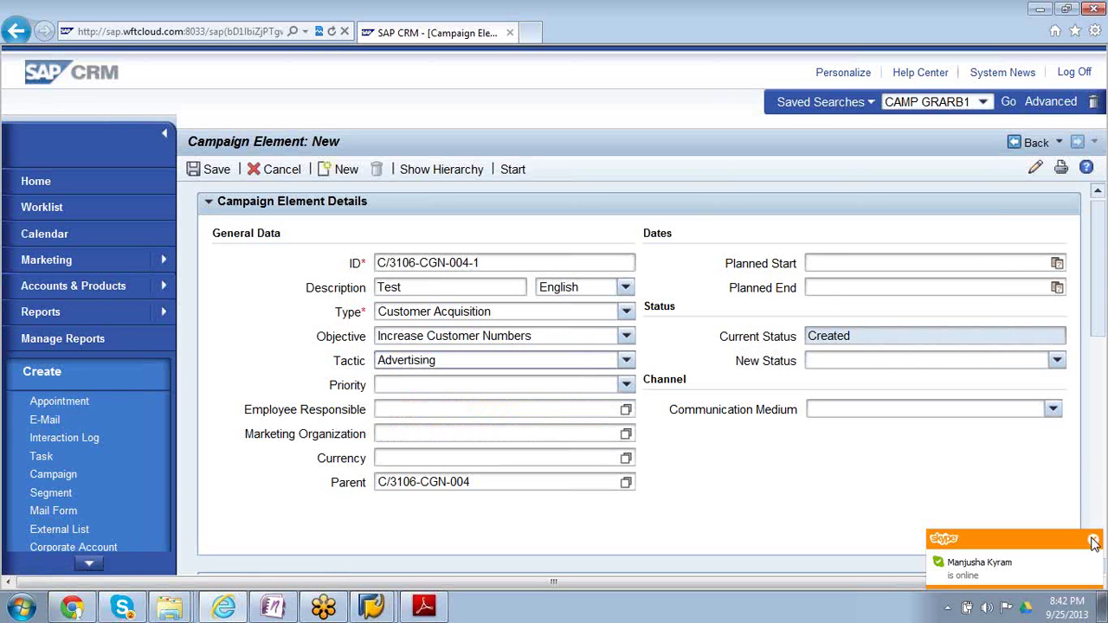
left_click(1094, 541)
Review the campaign element's assignment blocks down to Planning and collapse the Planning block
left_click(1099, 568)
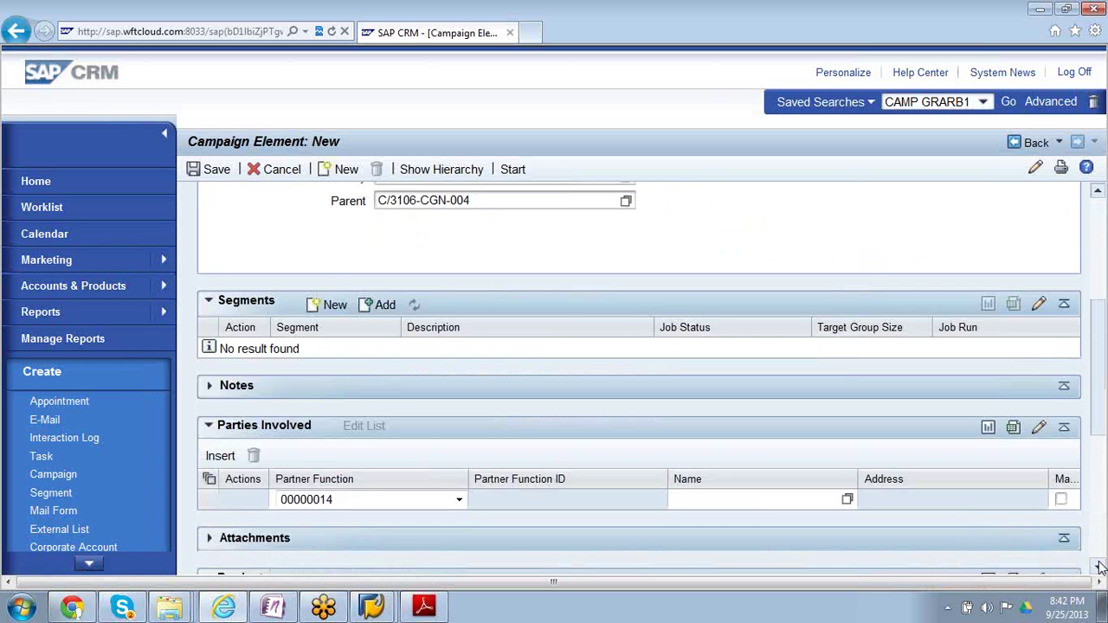
left_click(1099, 567)
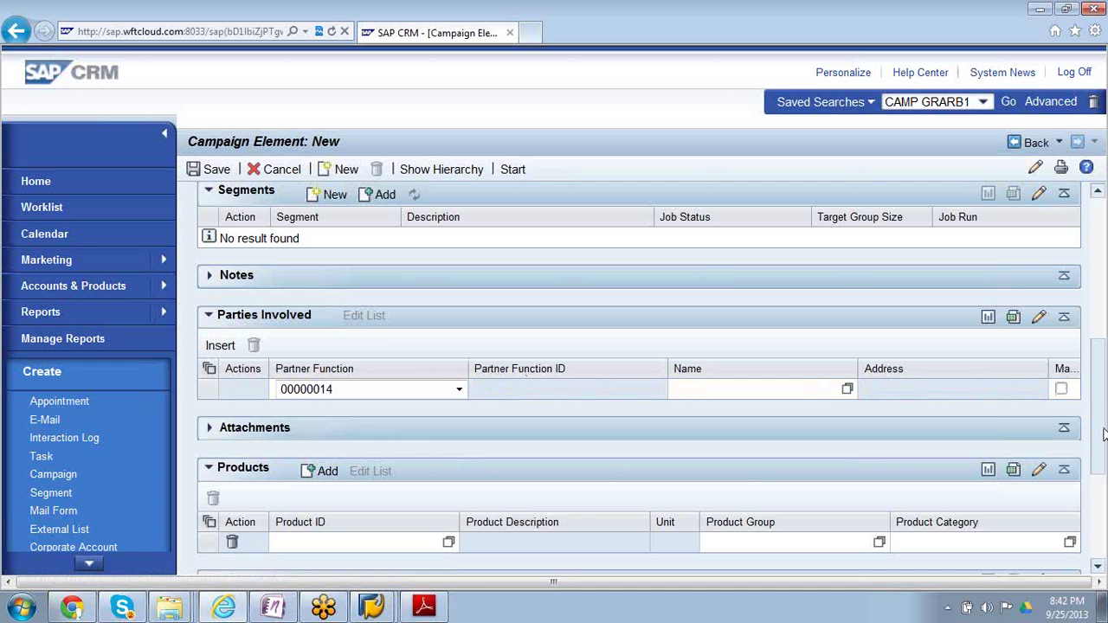
left_click_drag(1104, 435, 1104, 505)
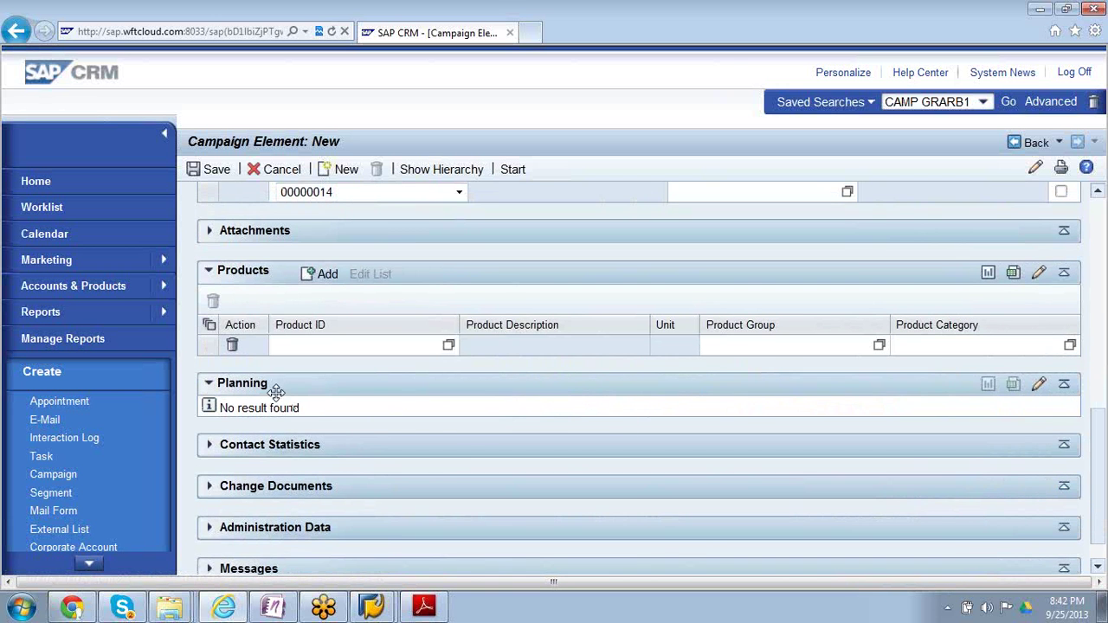
left_click(211, 385)
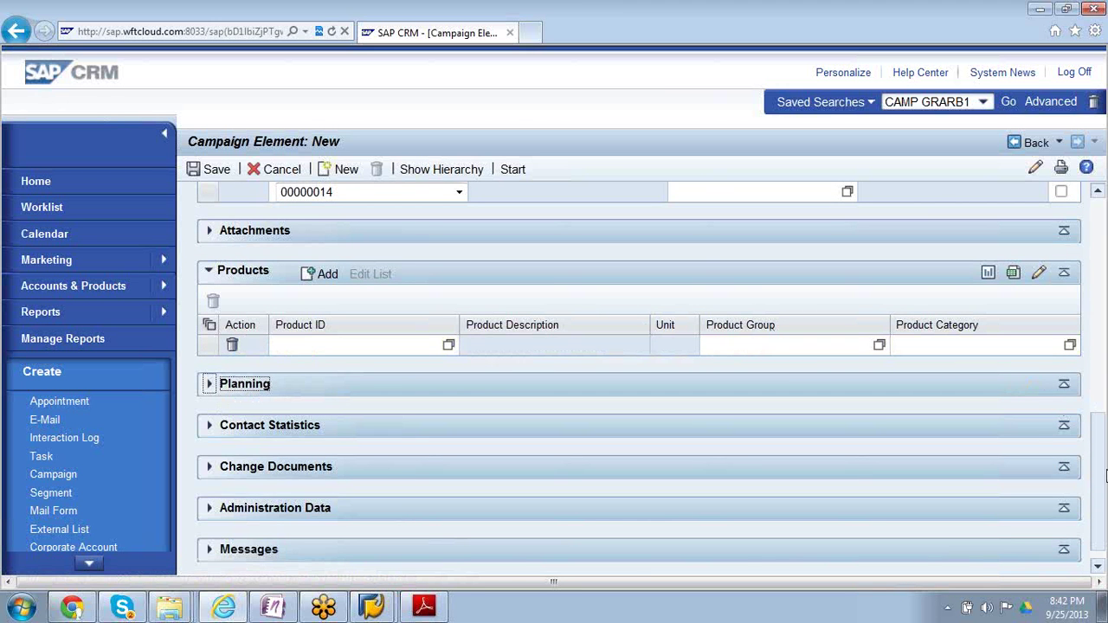
Set the campaign element's priority to V Important in its general data
left_click_drag(1103, 472, 1106, 294)
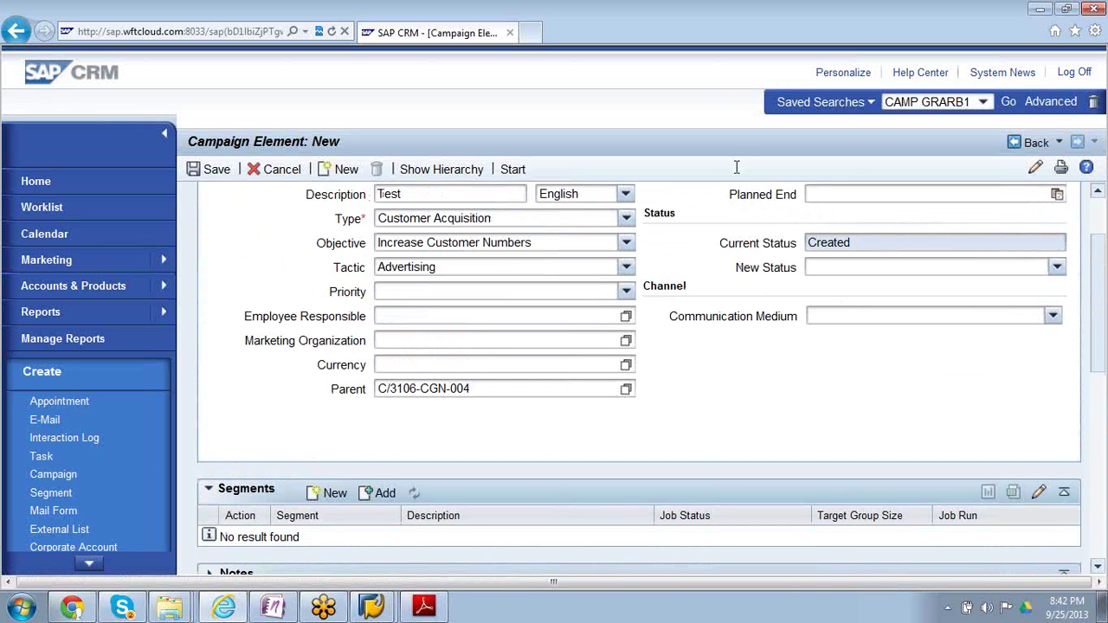
left_click(626, 295)
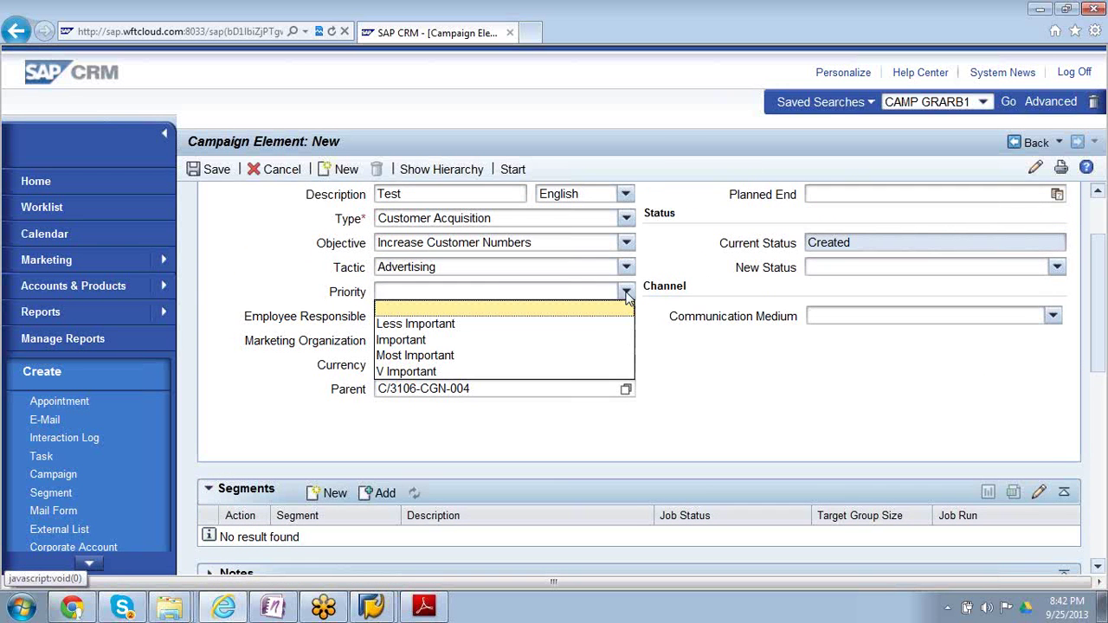
left_click(533, 372)
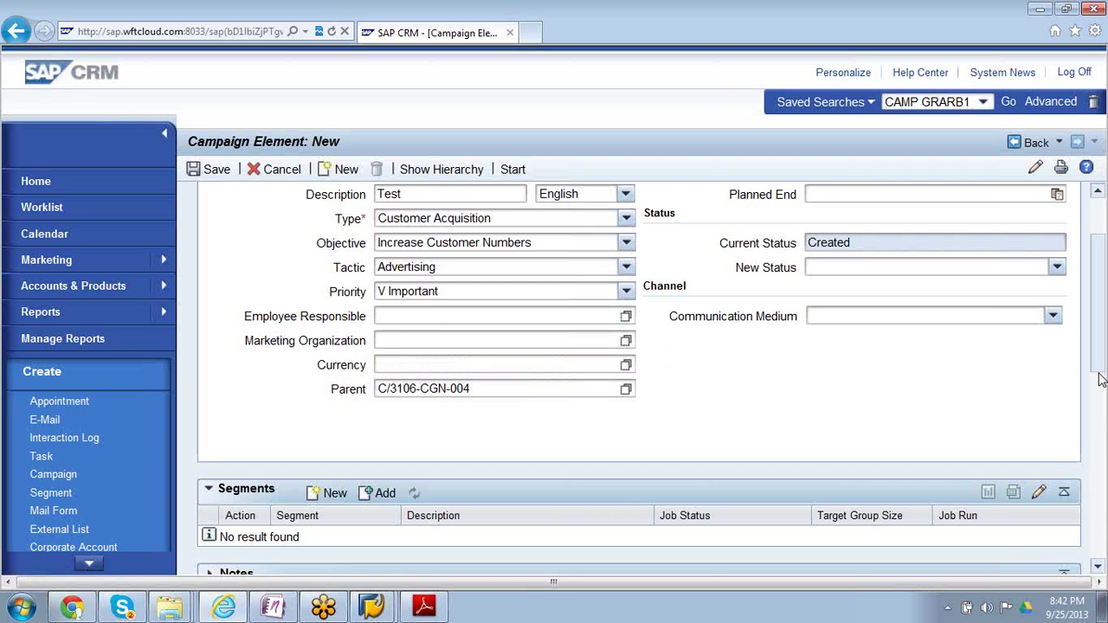
Review the remaining assignment blocks from Segments to Change Documents and save the campaign element
left_click_drag(1100, 379, 1082, 442)
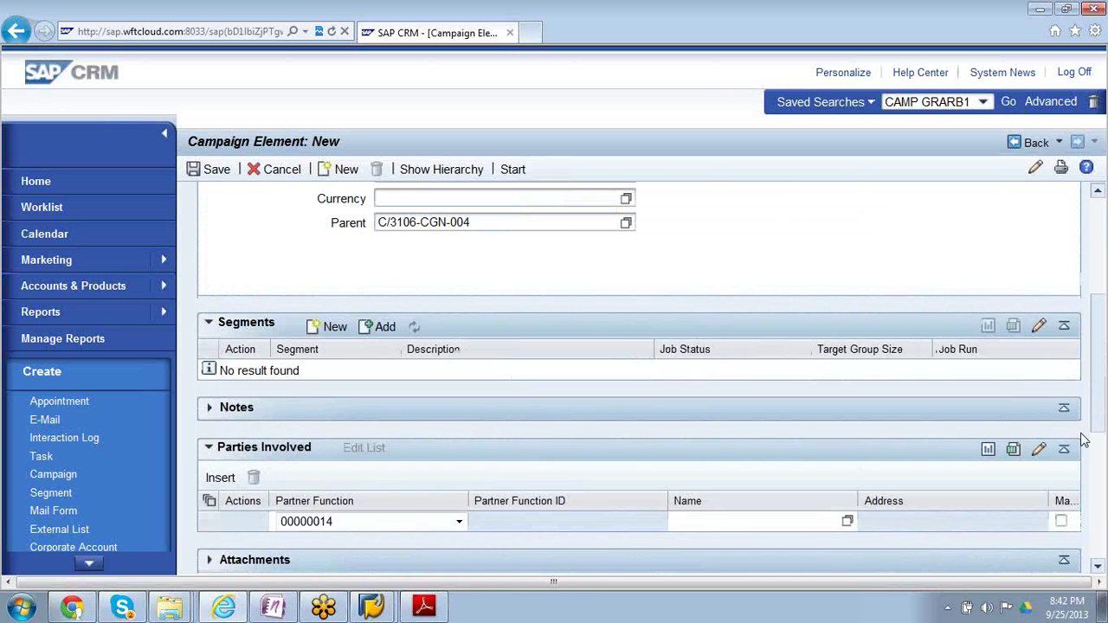
scroll(1081, 440, "down", 1)
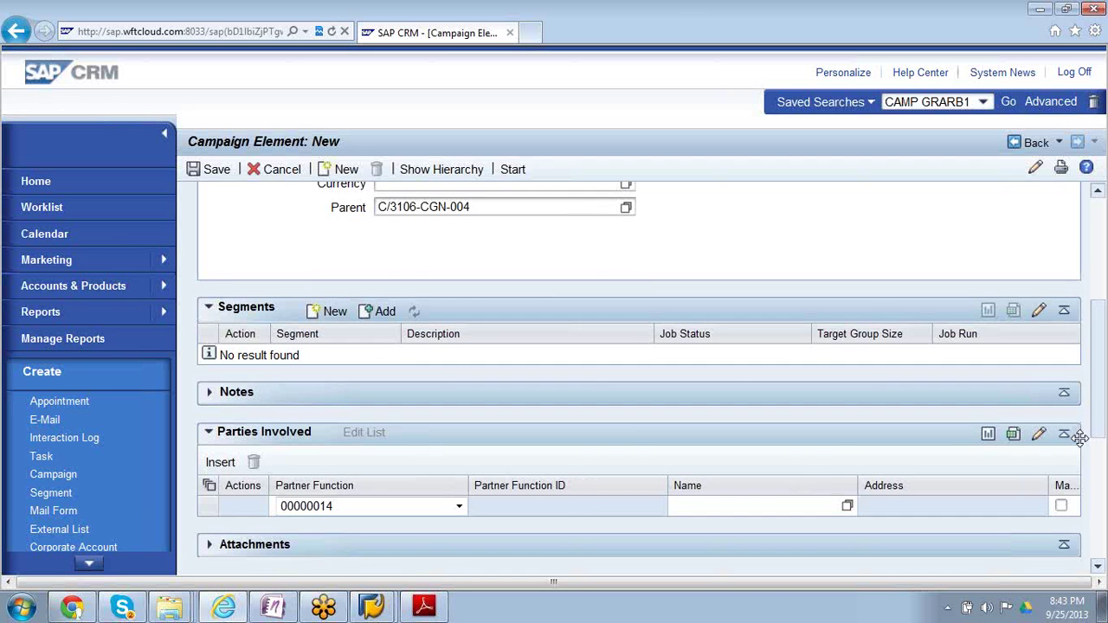
scroll(1081, 459, "down", 2)
scroll(1080, 473, "down", 5)
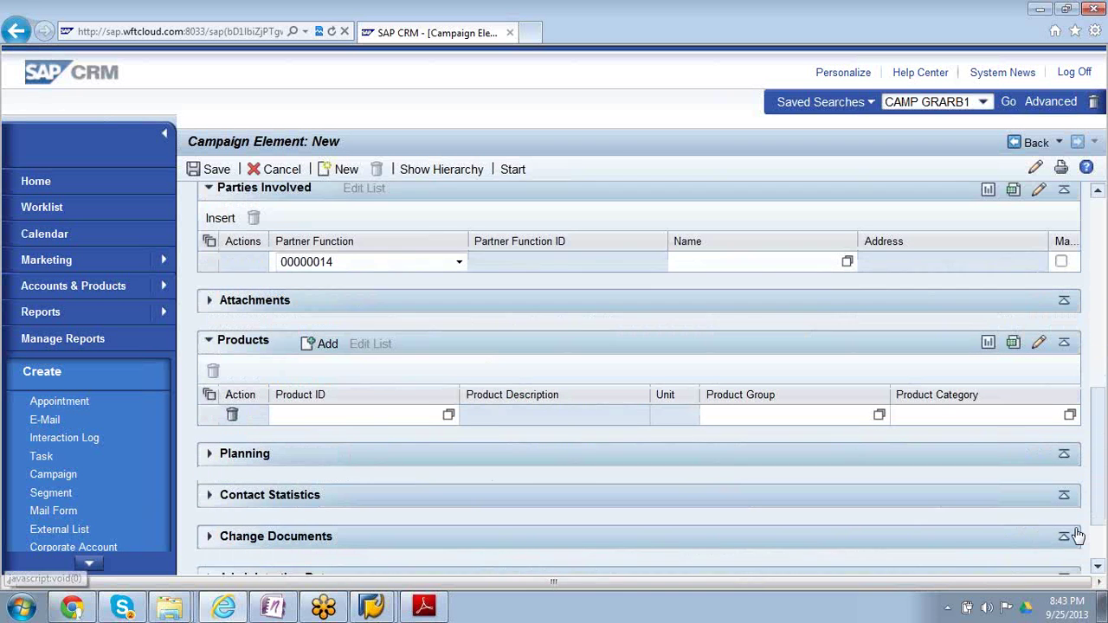
scroll(1077, 538, "down", 1)
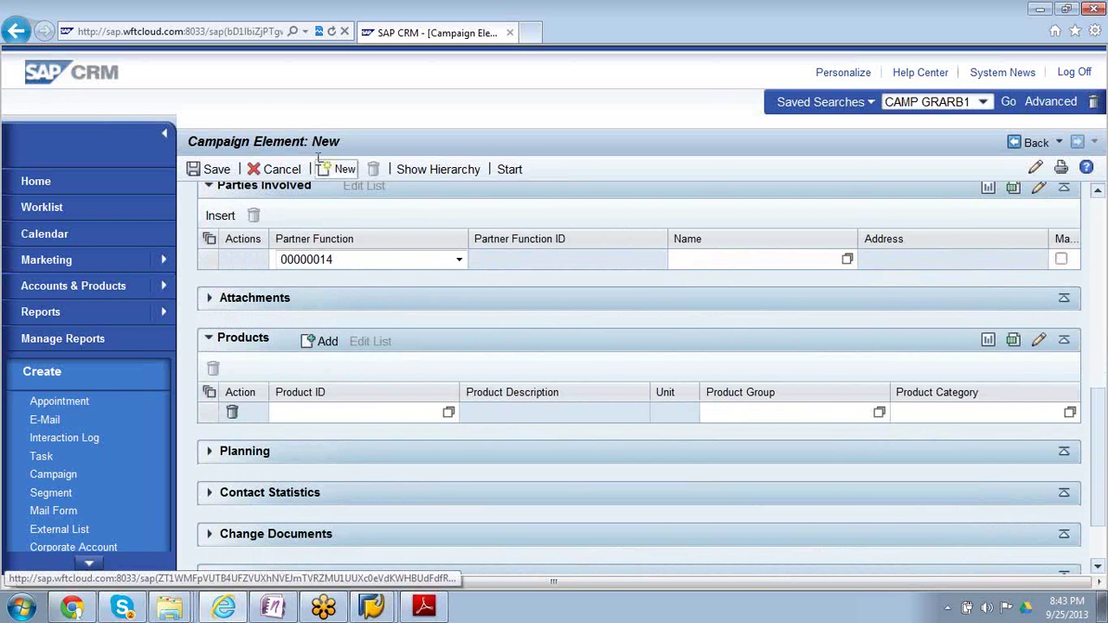
left_click(218, 170)
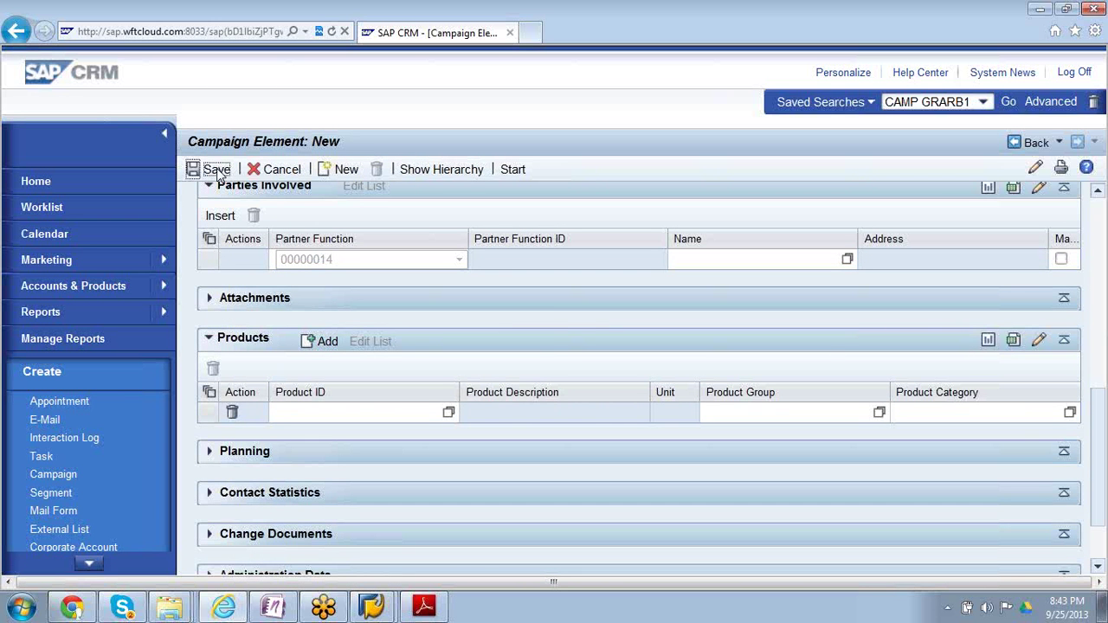
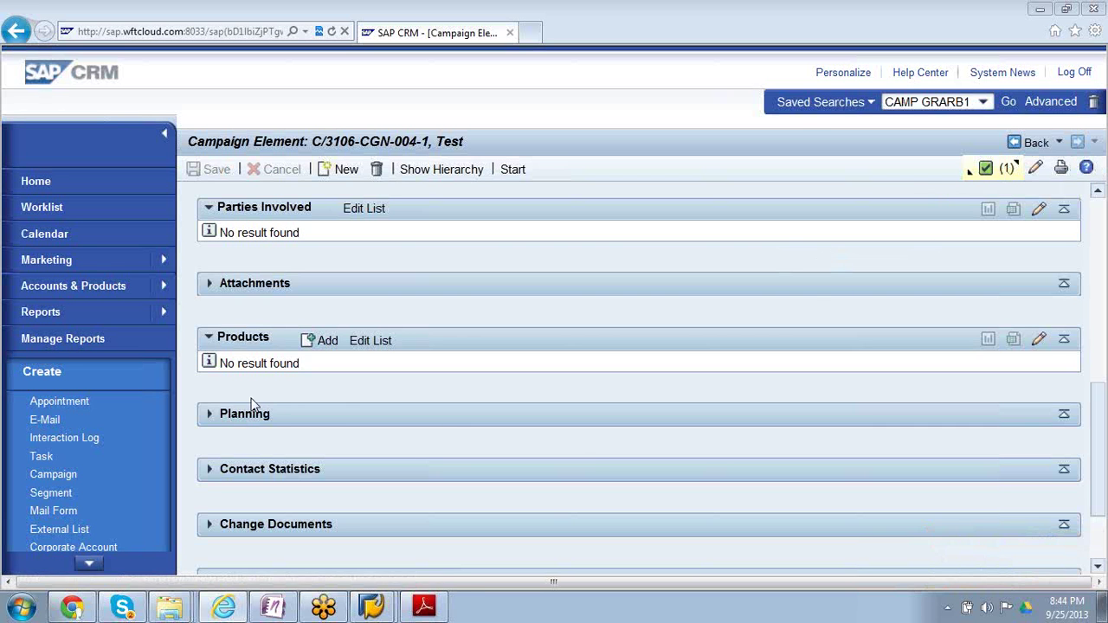
Expand the saved campaign element's Planning block, reset its column personalization to default, close that dialog and review the element's details
left_click(213, 416)
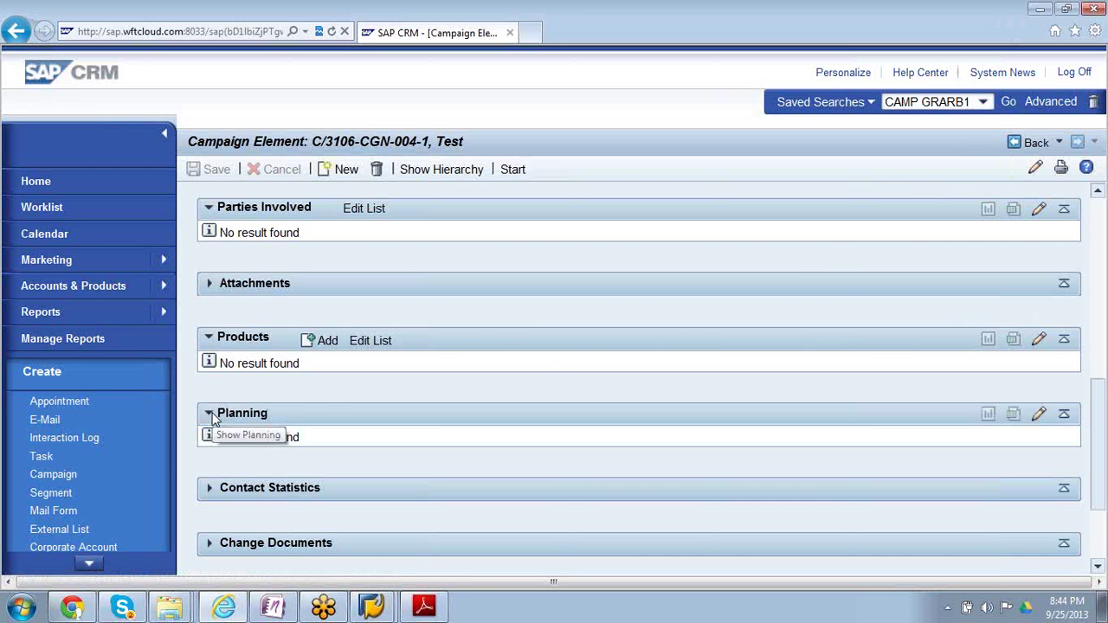
double_click(260, 438)
left_click(1040, 416)
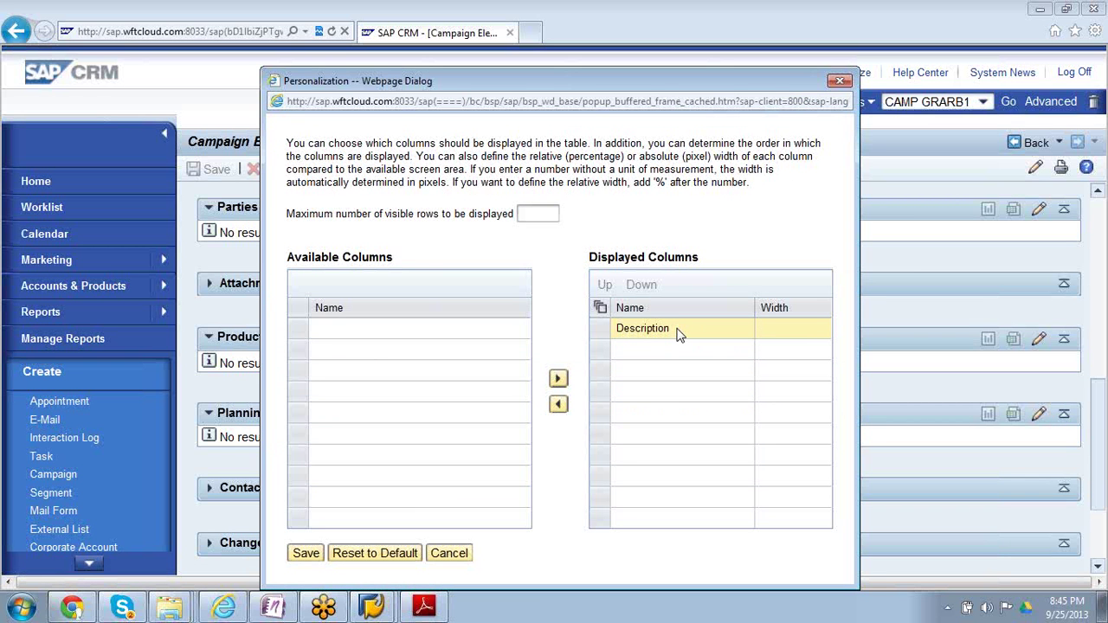
left_click(532, 212)
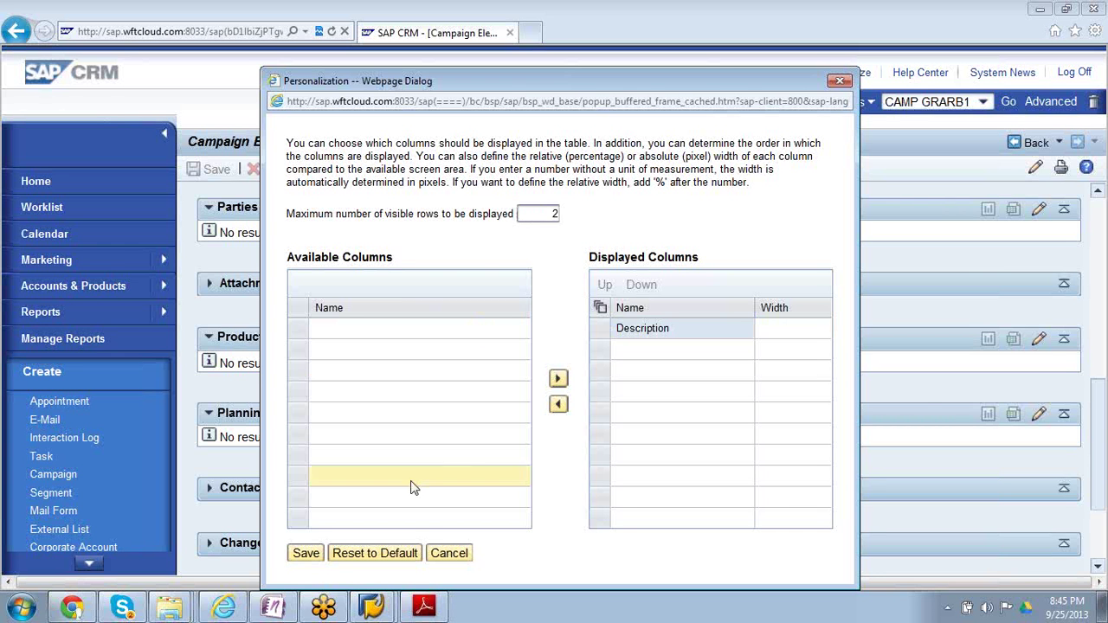
left_click(363, 554)
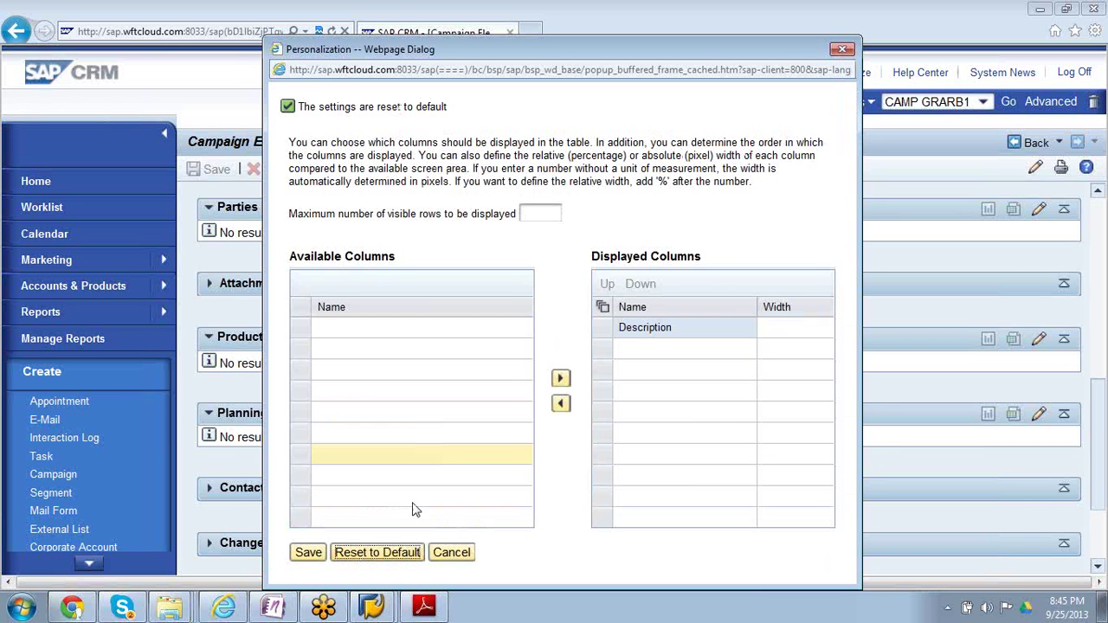
left_click(450, 553)
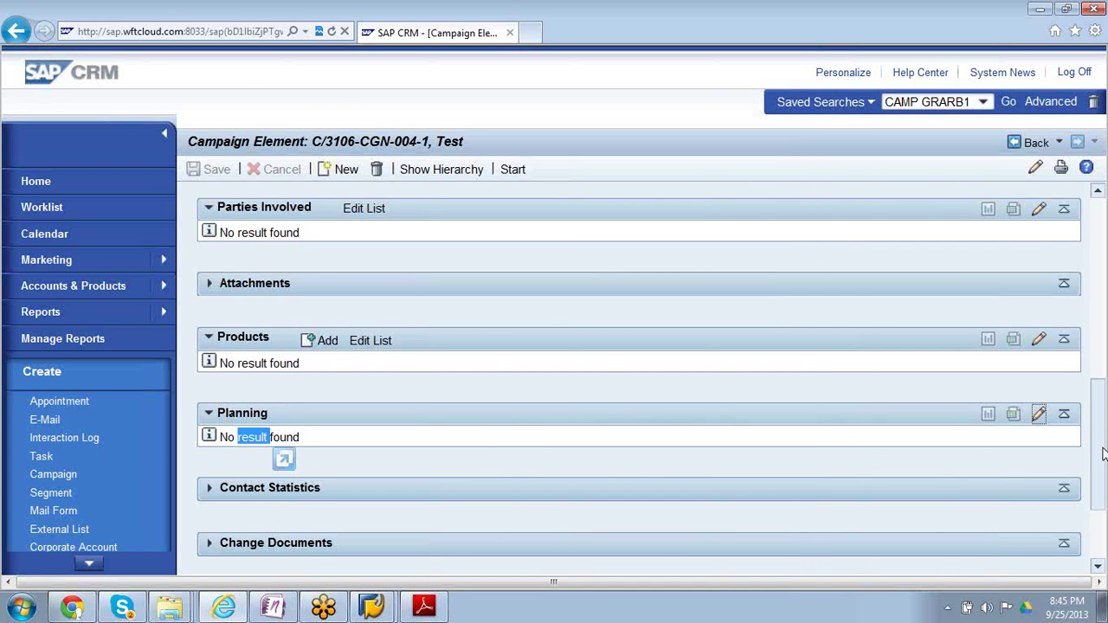
left_click_drag(1103, 457, 1103, 517)
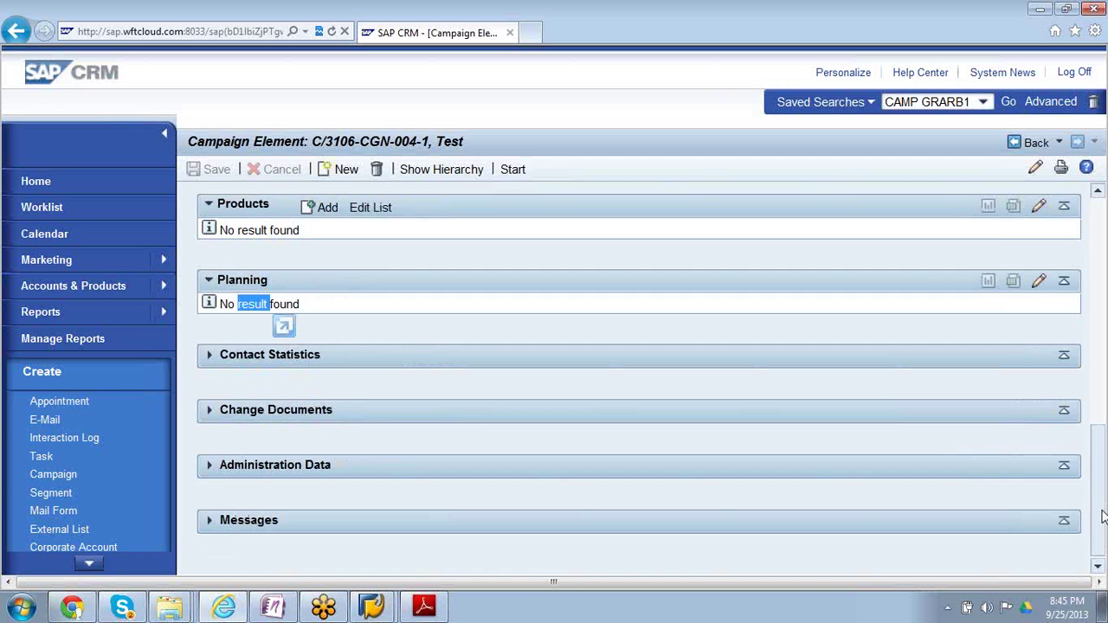
scroll(1048, 202, "up", 10)
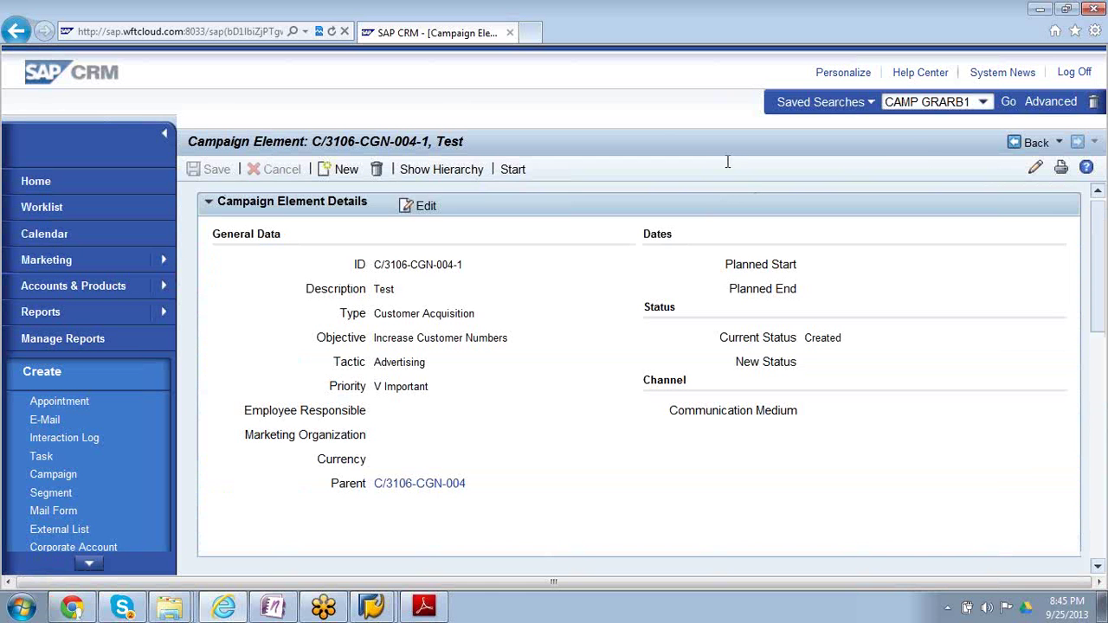
Go back to the search, find marketing plans without restricting criteria, and open plan C/0000, Marketing Plan IDES INC XX
left_click(1033, 145)
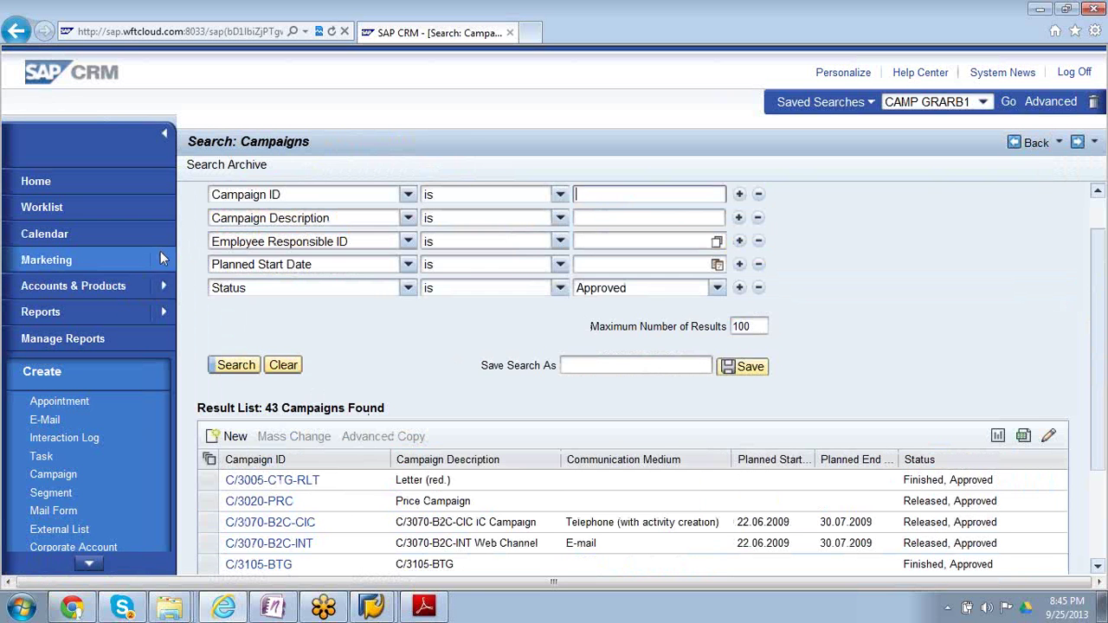
mouse_move(160, 253)
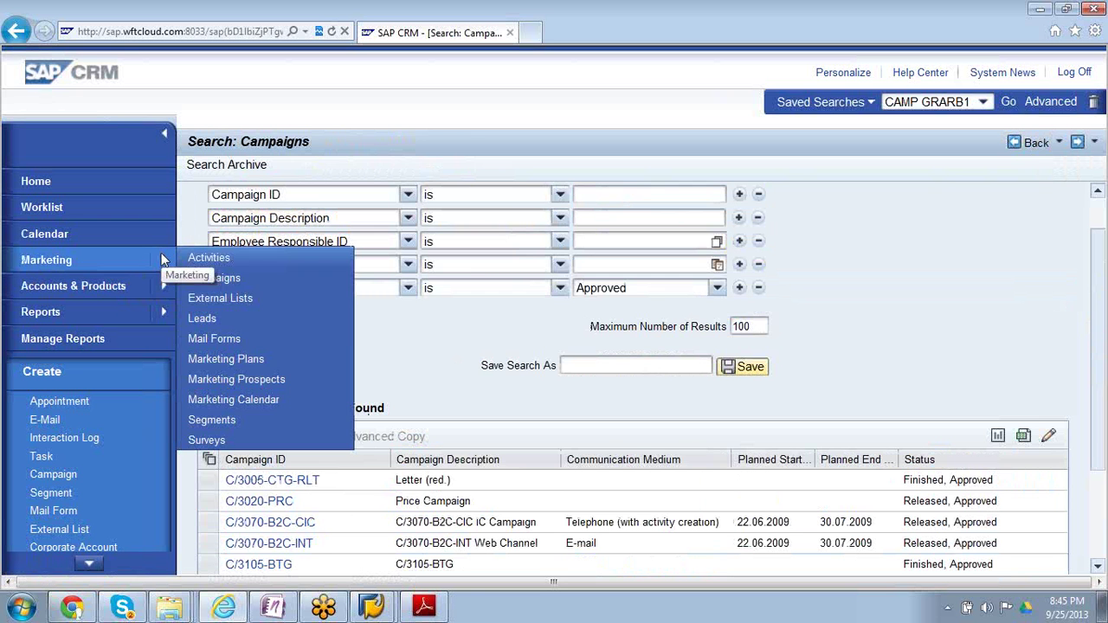
left_click(240, 360)
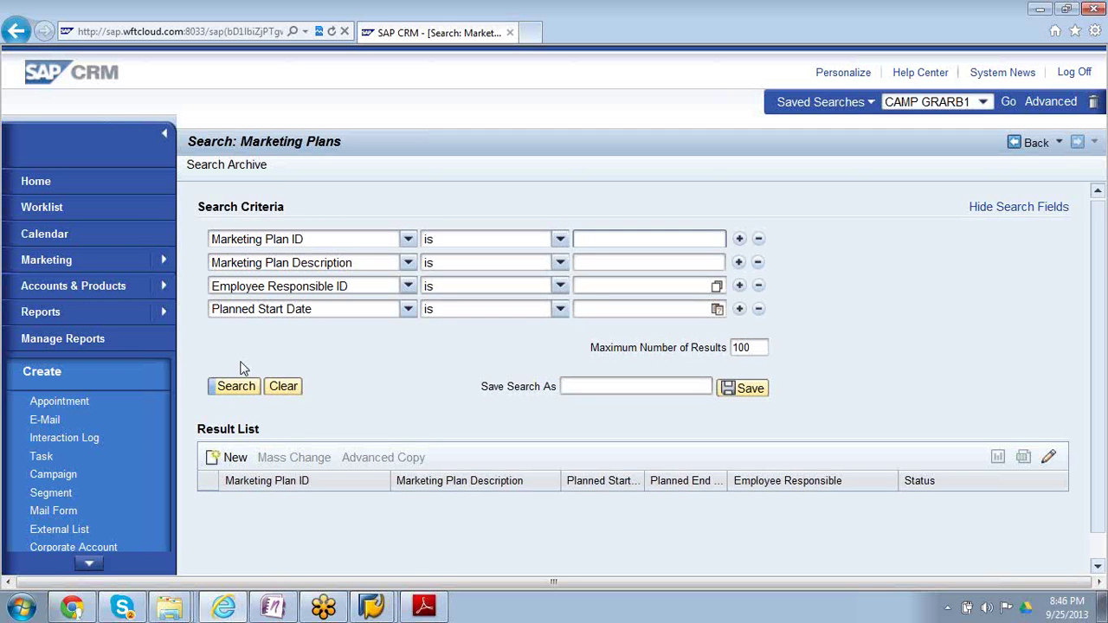
left_click(233, 387)
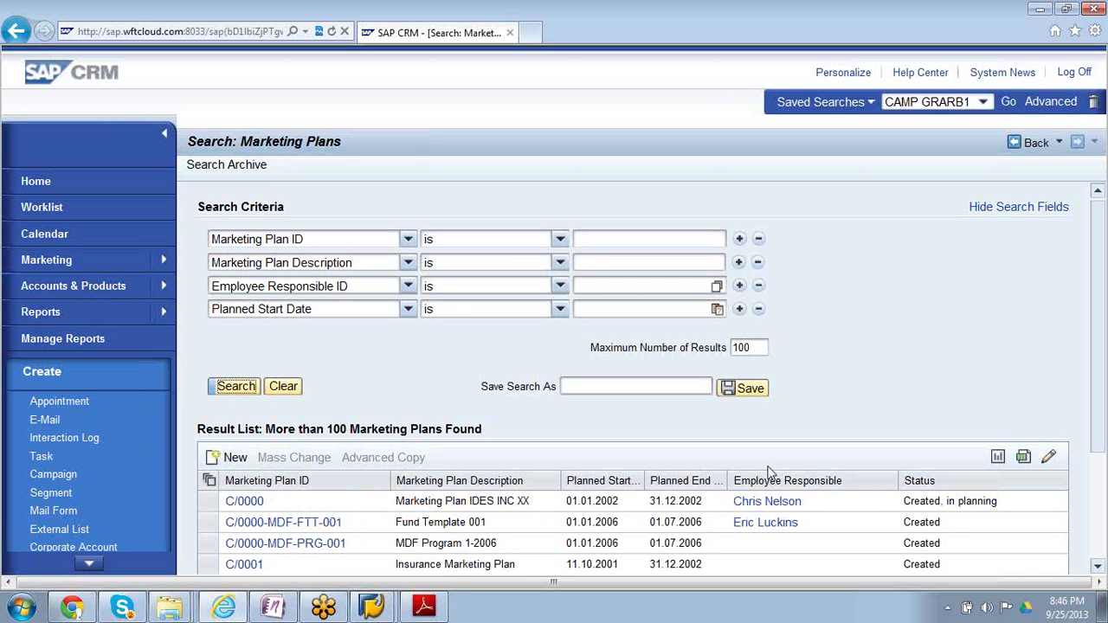
left_click(241, 502)
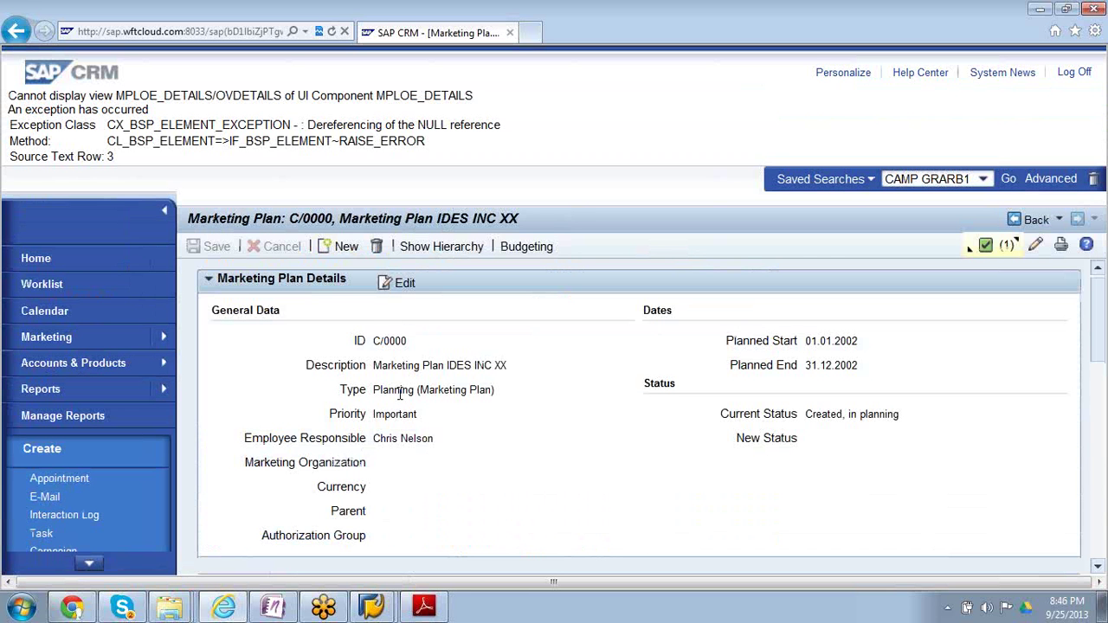
Open the marketing plan's planning for editing, look at the available planning profile groups, and return to the plan without choosing one
left_click(1098, 567)
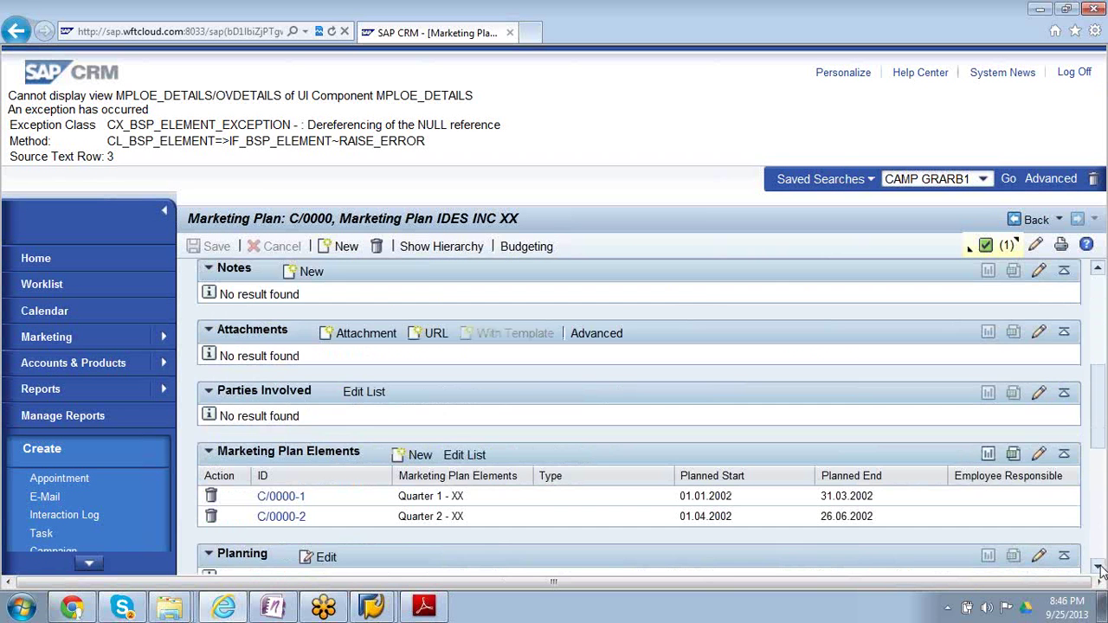
left_click(1098, 567)
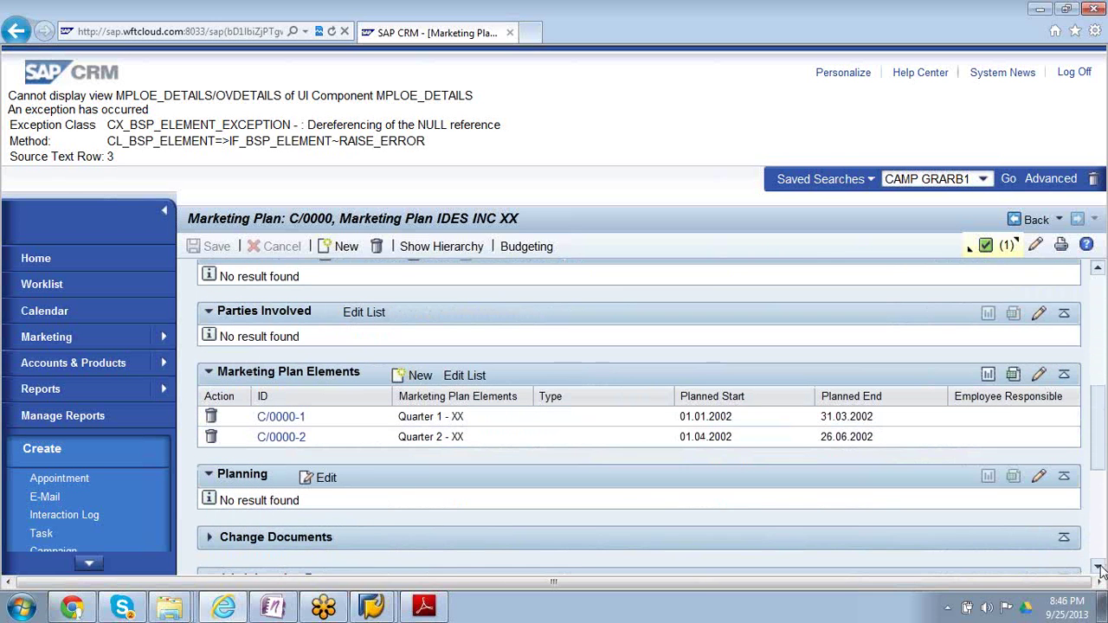
left_click(326, 479)
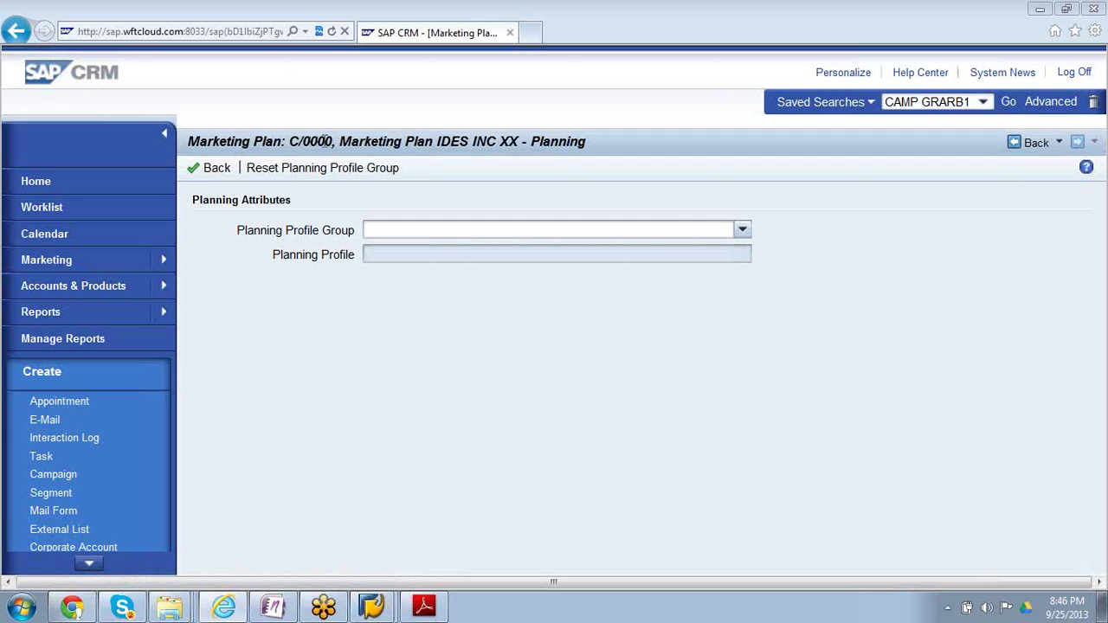
left_click(742, 230)
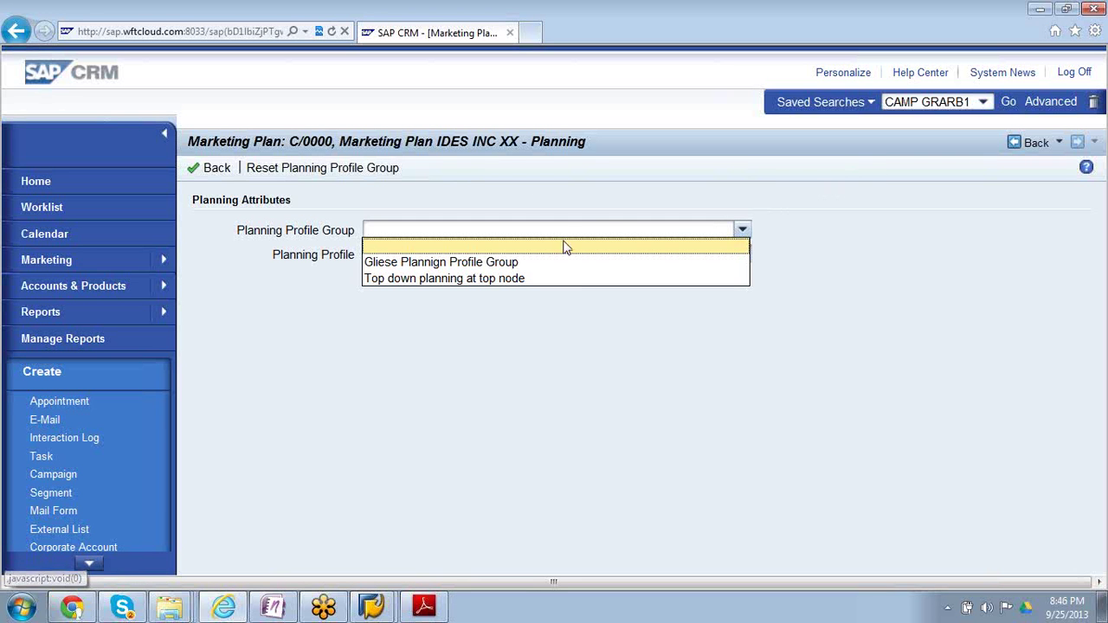
left_click(1036, 144)
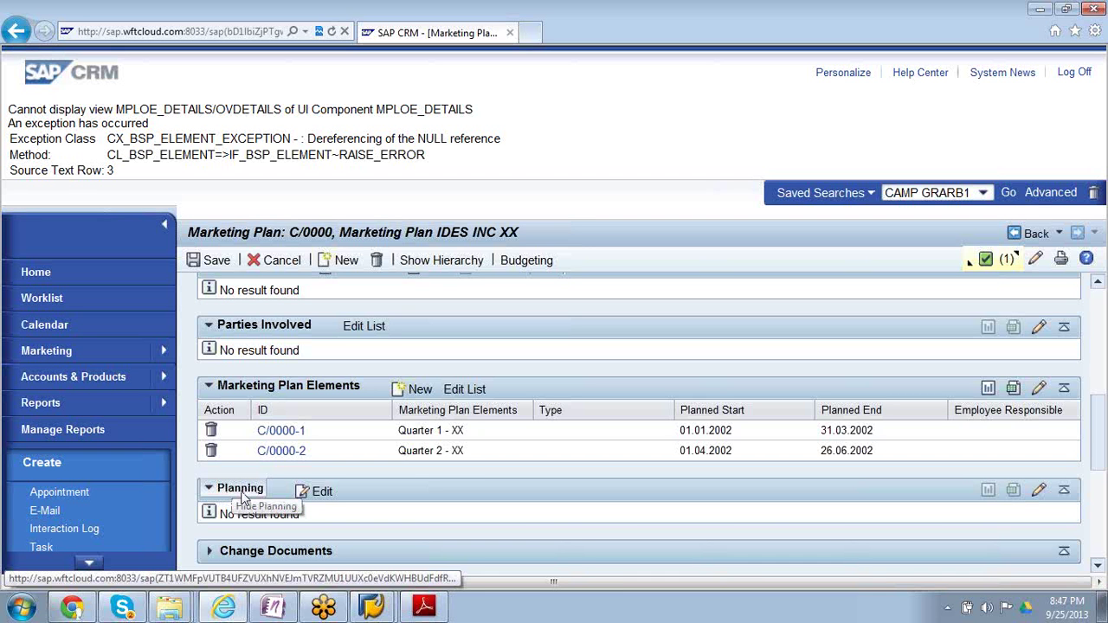
Assign the planning profile group Top down planning at top node to the marketing plan, and start budgeting with the changes saved
left_click(323, 492)
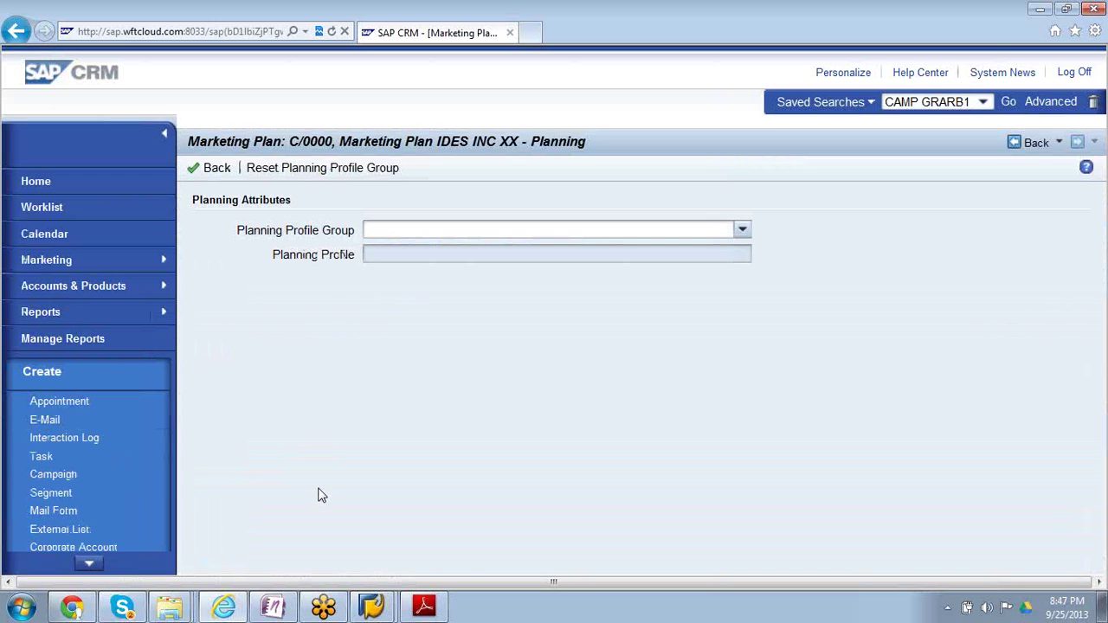
left_click(743, 230)
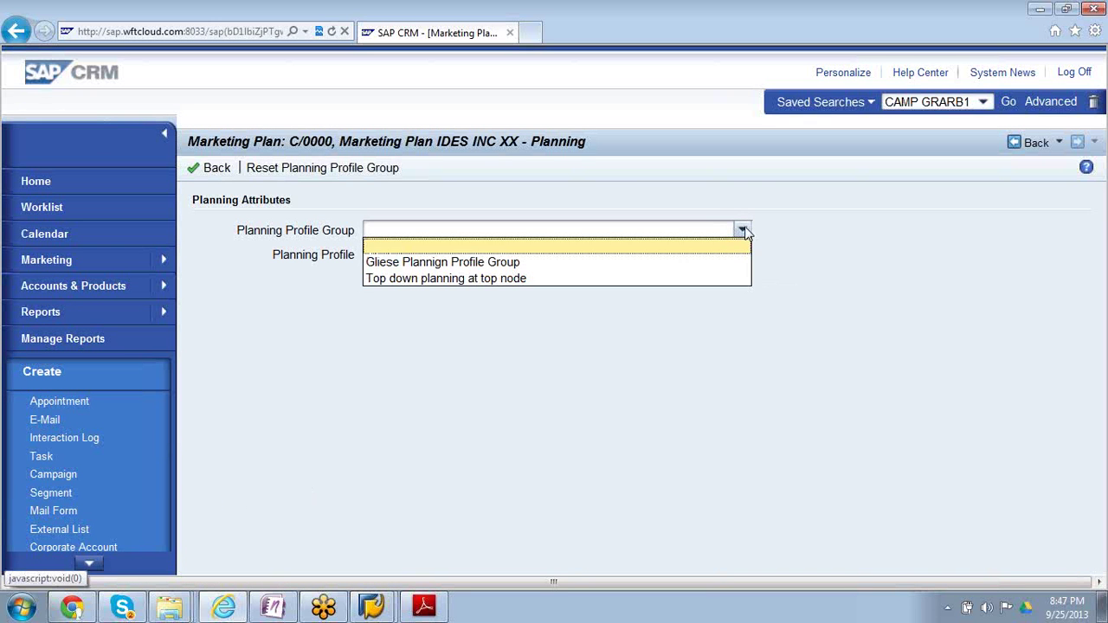
left_click(644, 279)
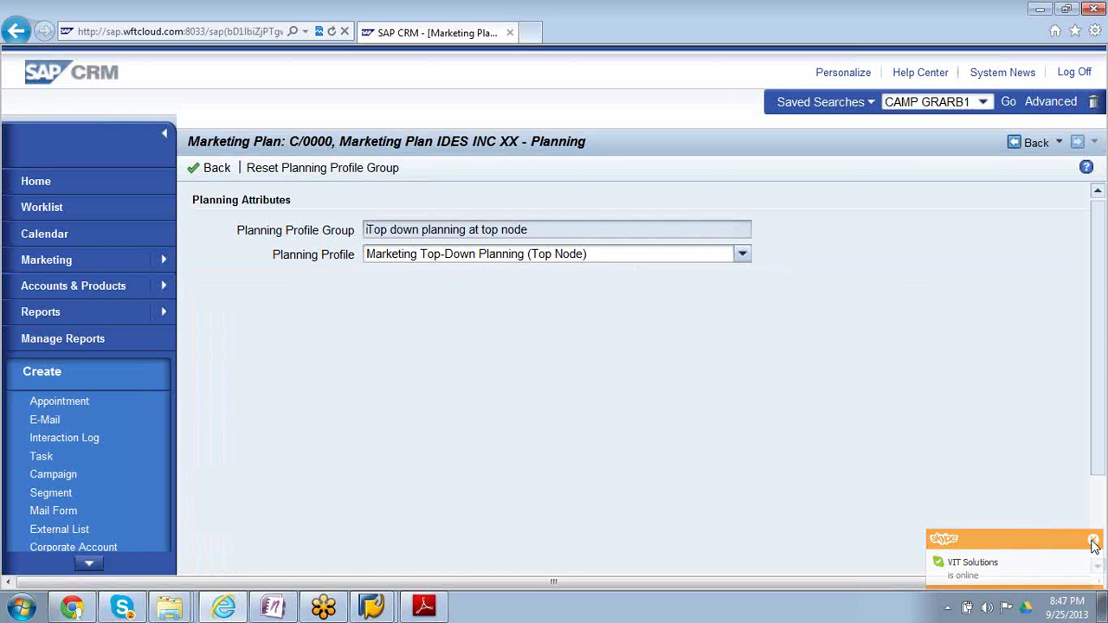
left_click(1093, 541)
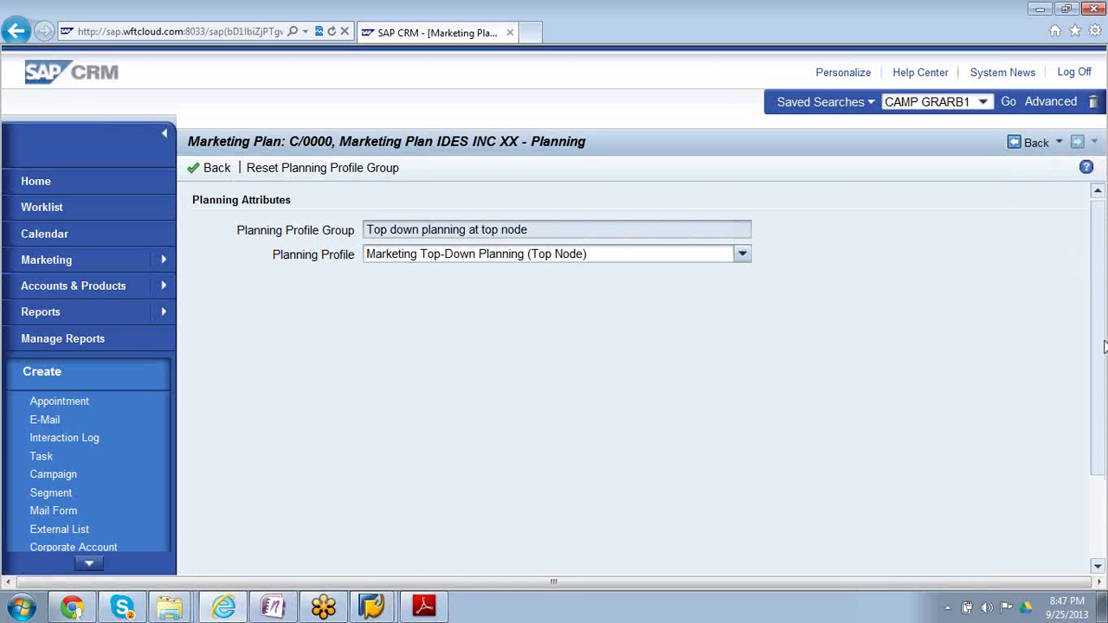
left_click(1032, 142)
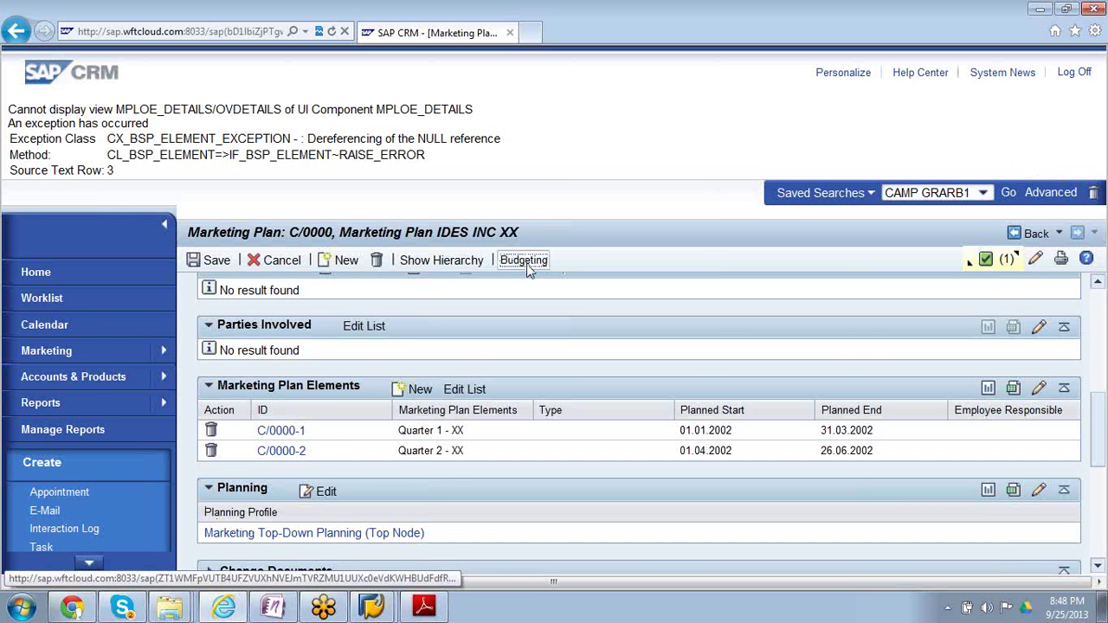
left_click(527, 264)
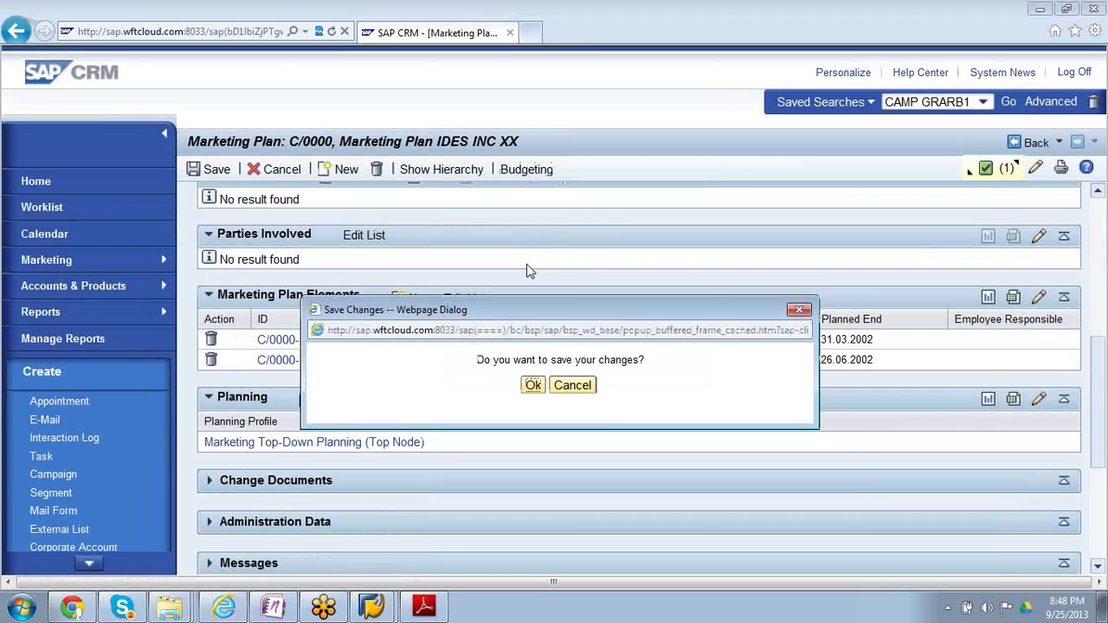
left_click(533, 385)
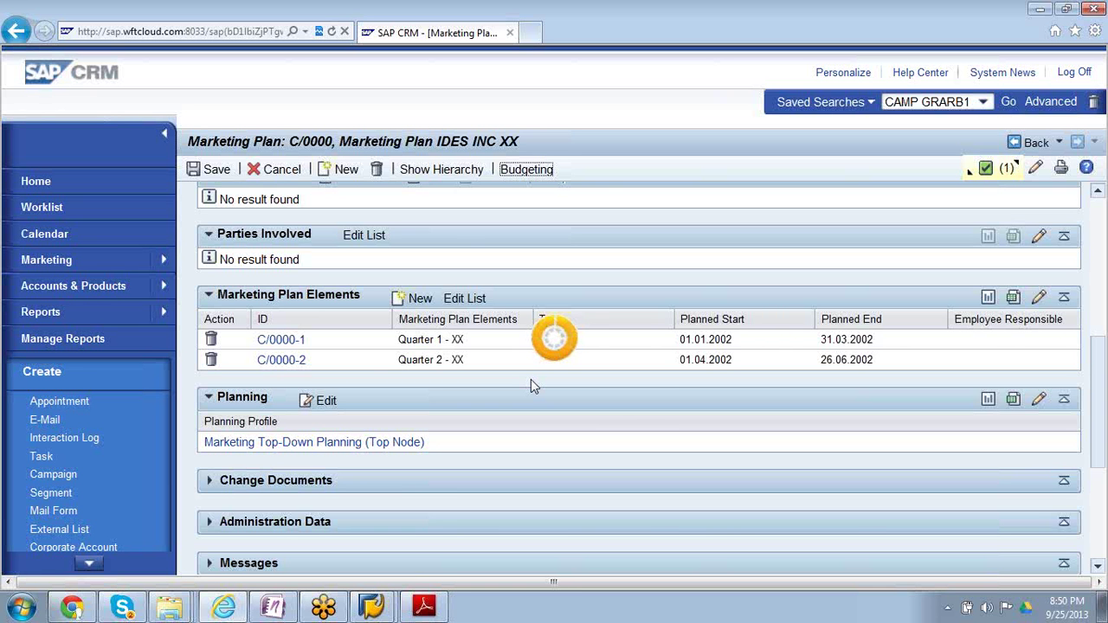
Switch to CR600_BS.pdf in Adobe Reader, examine the Marketing Element Definitions slide on page 34, highlight the word budget, and return to SAP CRM
left_click(424, 609)
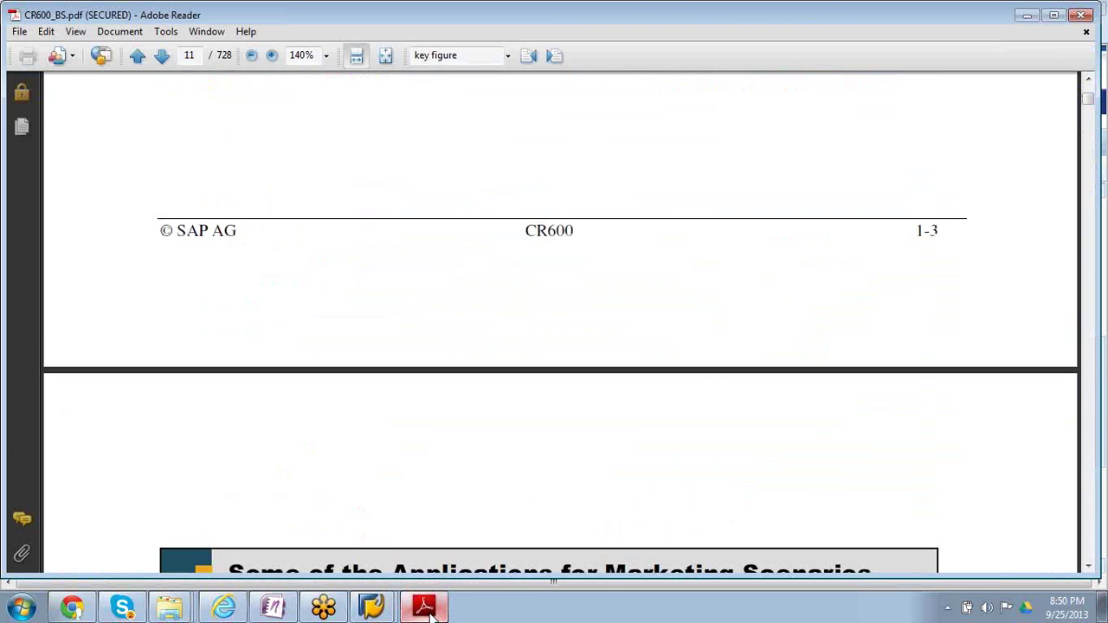
scroll(431, 612, "down", 15)
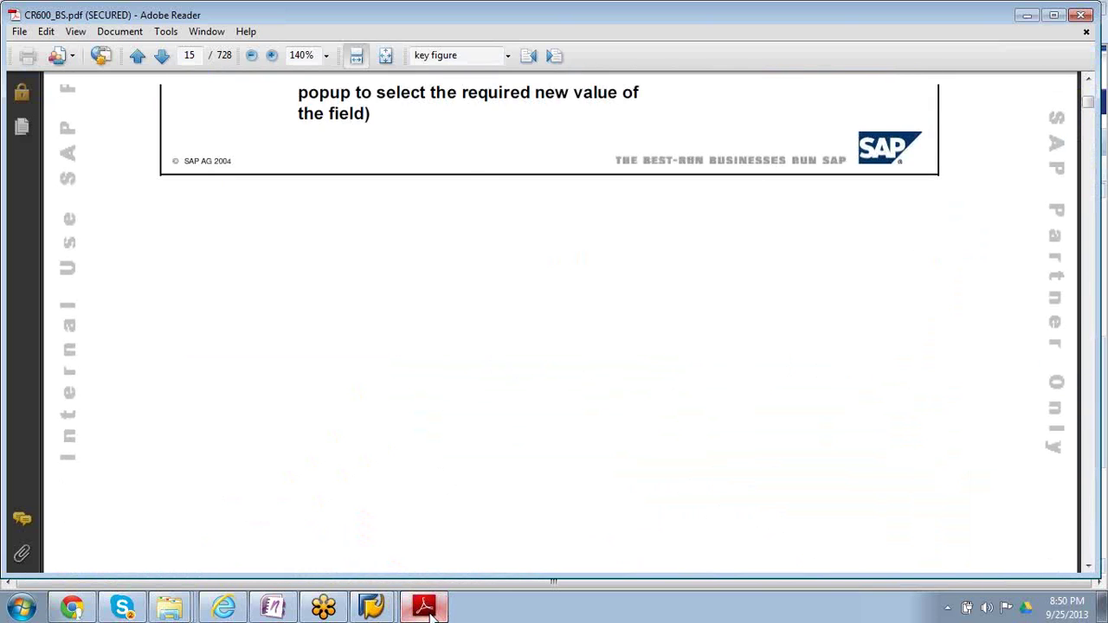
scroll(430, 612, "down", 20)
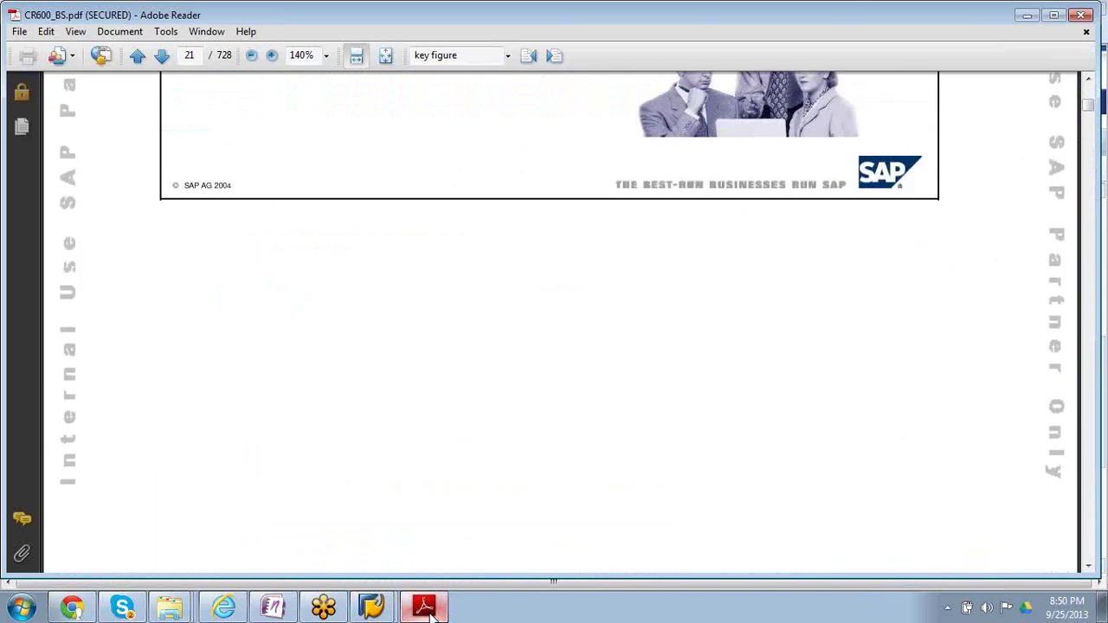
scroll(431, 612, "down", 15)
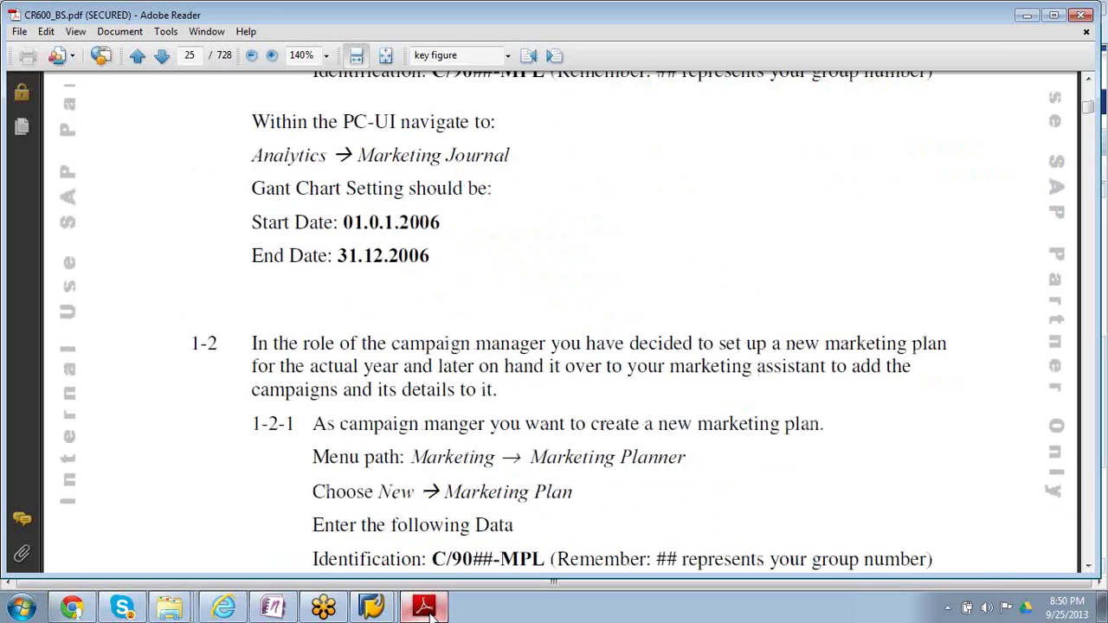
scroll(430, 612, "down", 15)
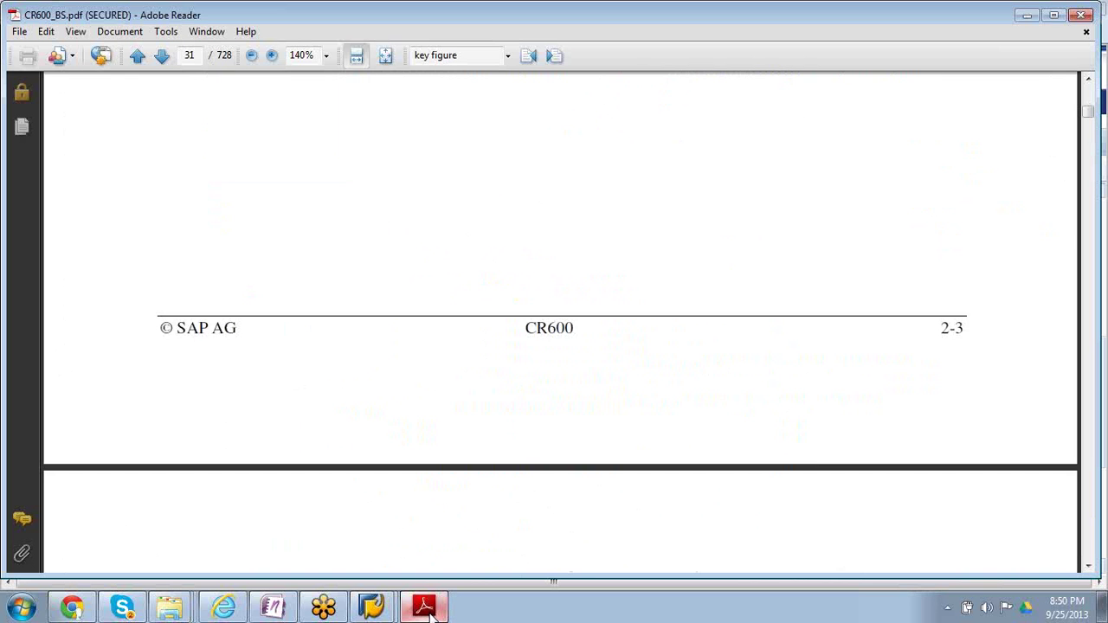
scroll(430, 612, "down", 6)
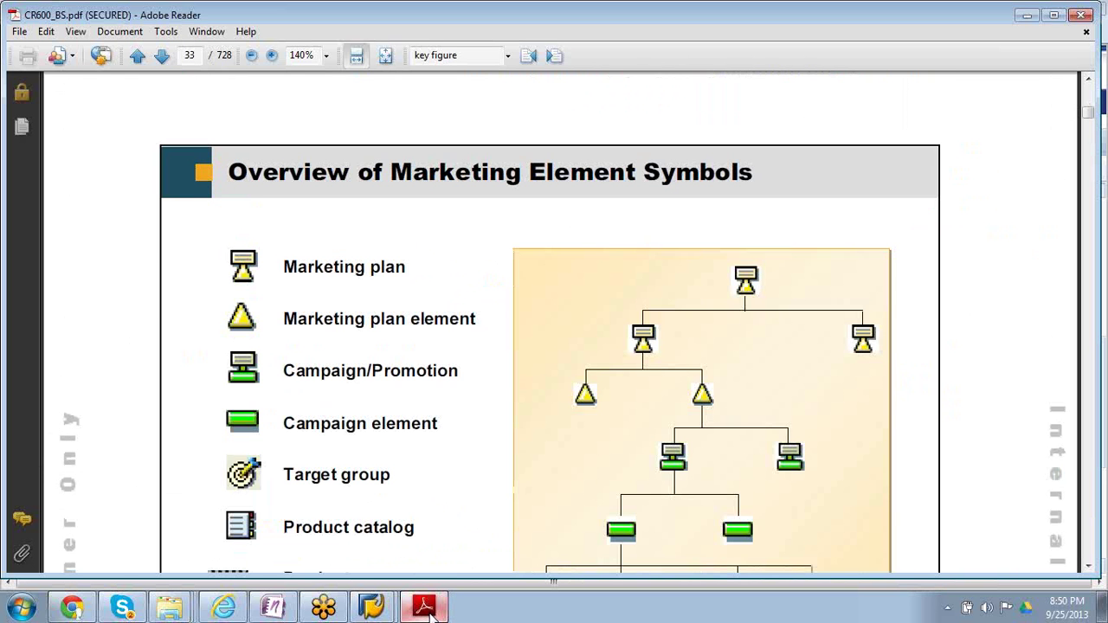
scroll(430, 612, "down", 4)
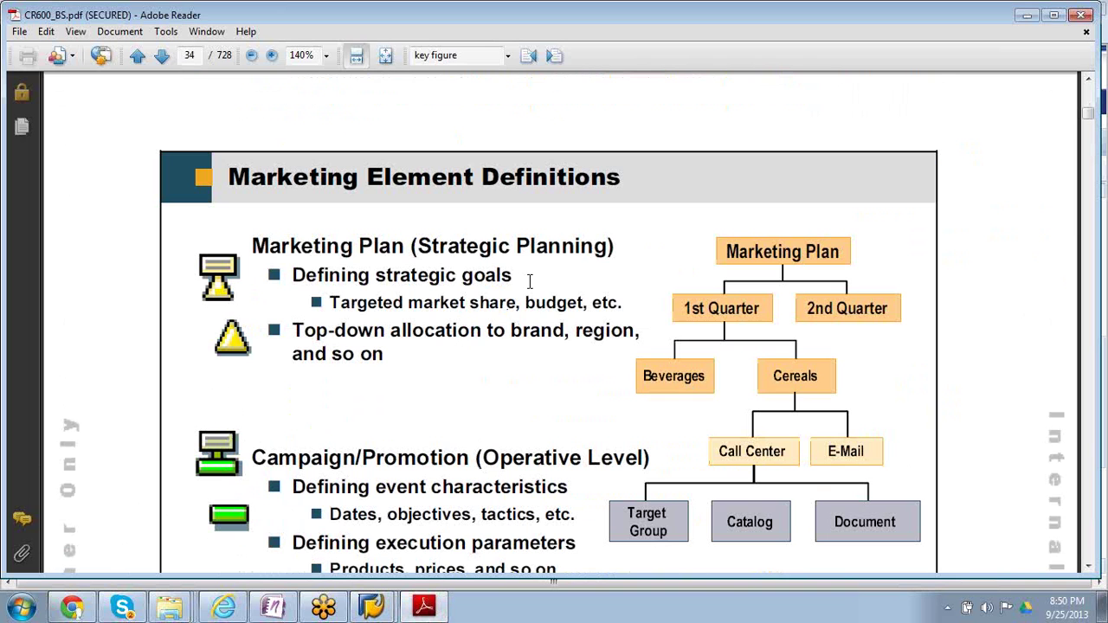
left_click_drag(525, 302, 585, 307)
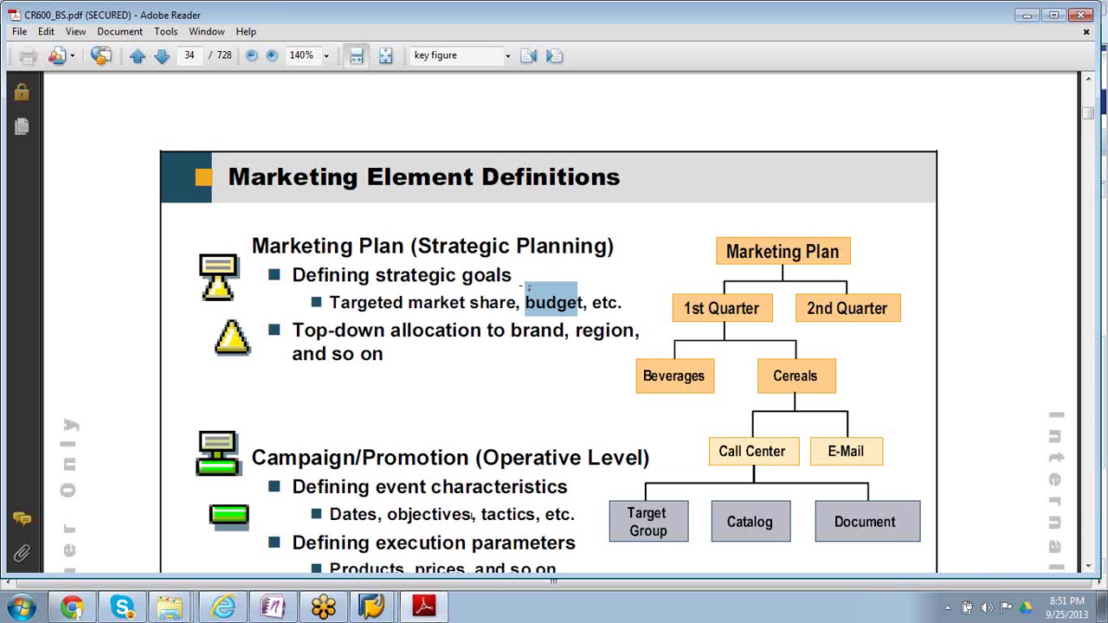
left_click(1027, 15)
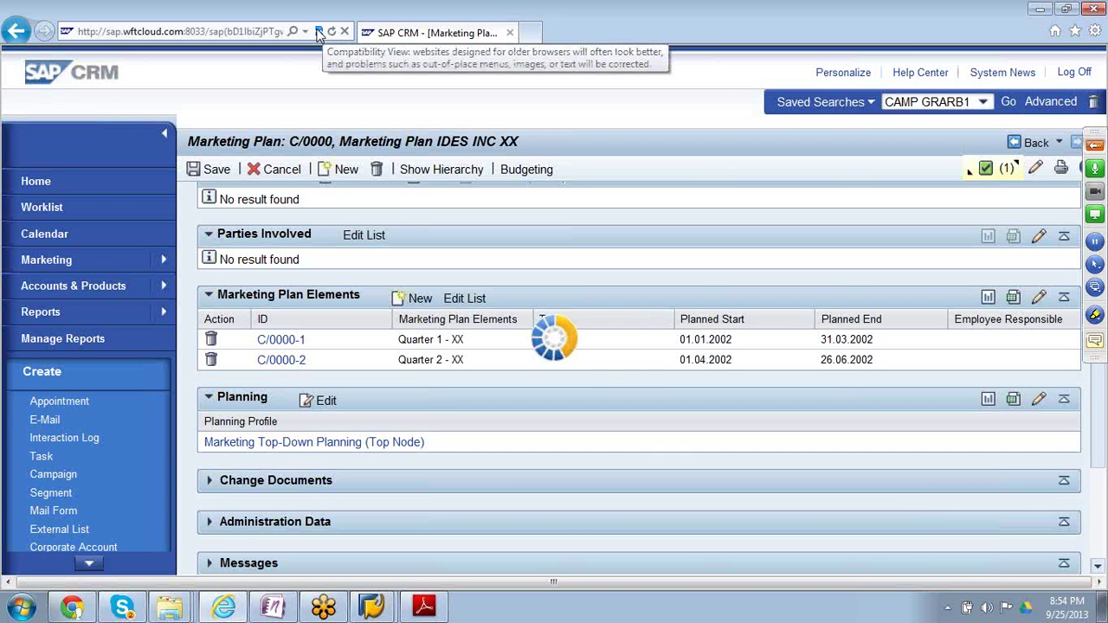
Reload the CRM page, choose the MARKETINGPRO - Marketing Professional role, and log on to client 800 in English, cancelling all existing logons
left_click(332, 33)
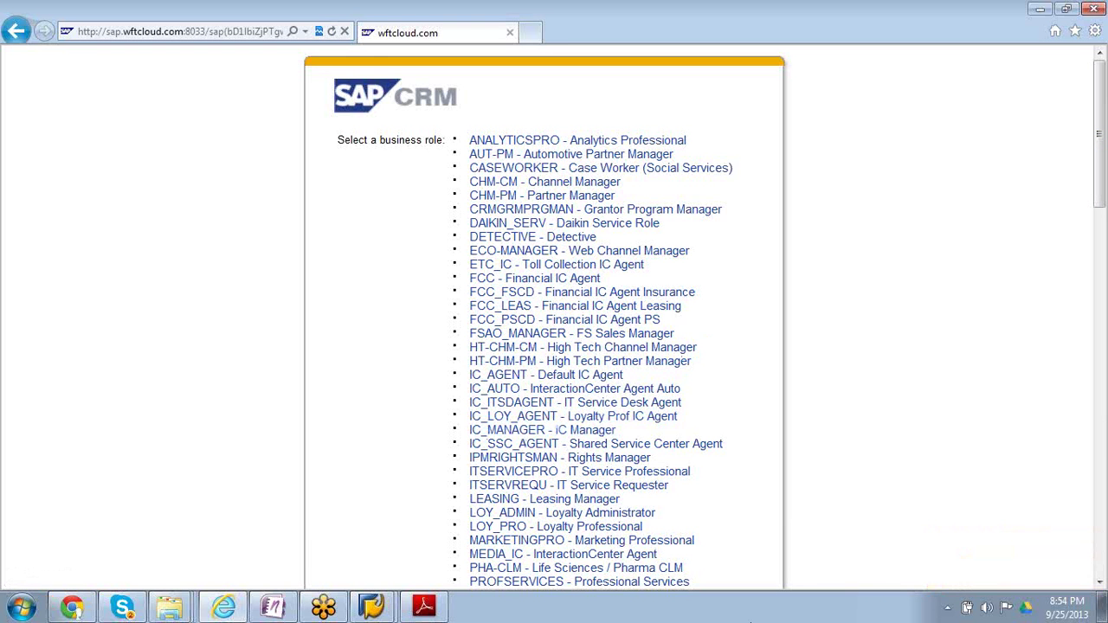
left_click(503, 541)
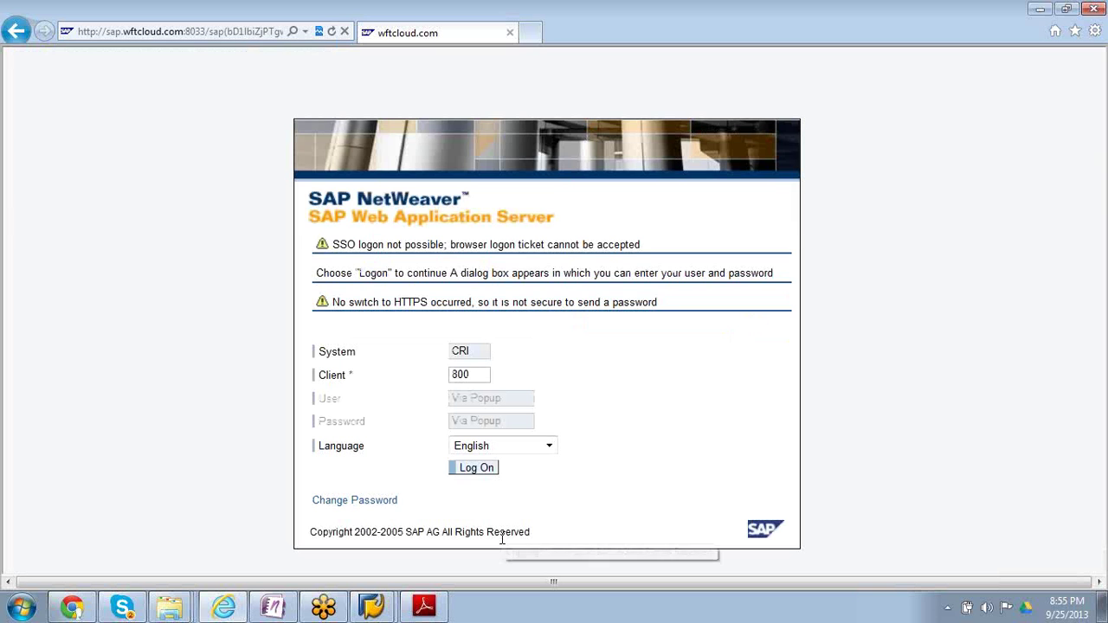
left_click(468, 469)
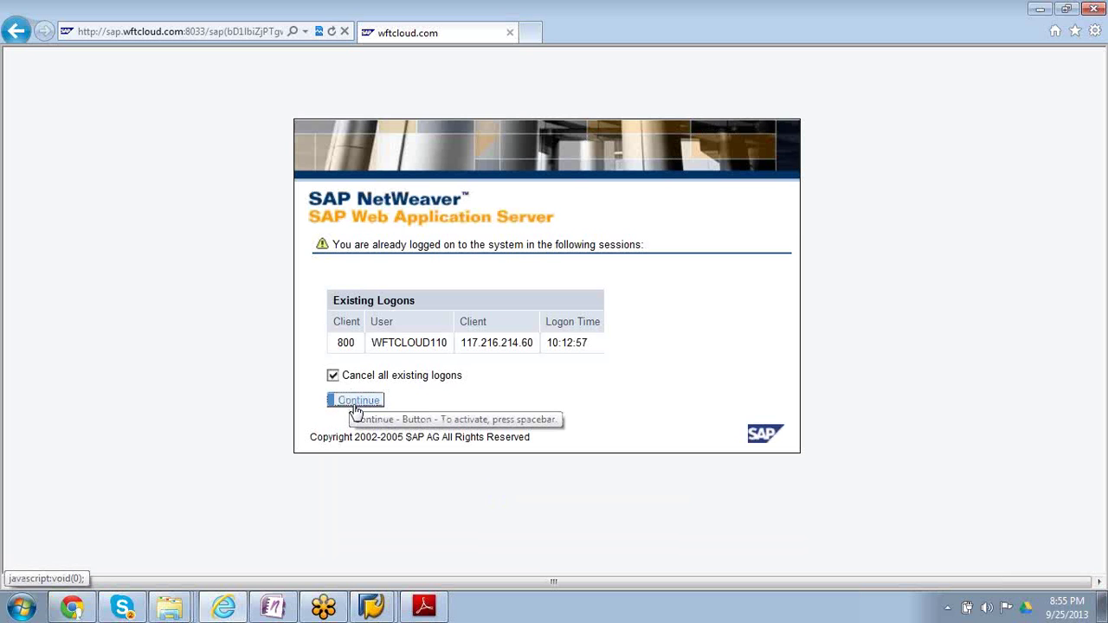
left_click(355, 402)
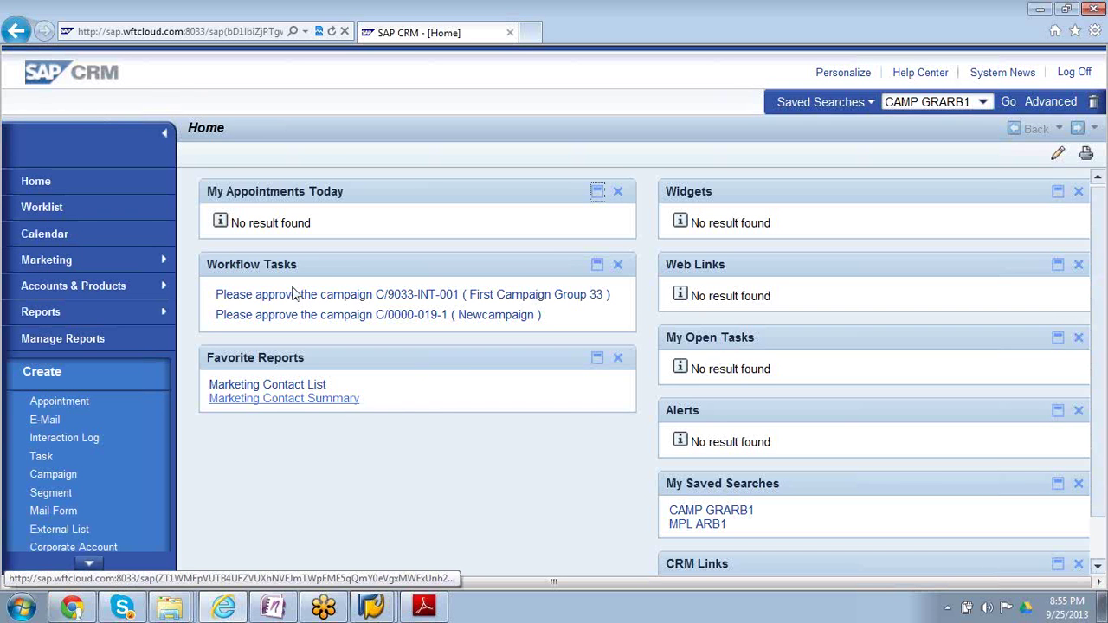
Search for marketing plans without restricting criteria and open plan C/0000, Marketing Plan IDES INC XX
mouse_move(162, 267)
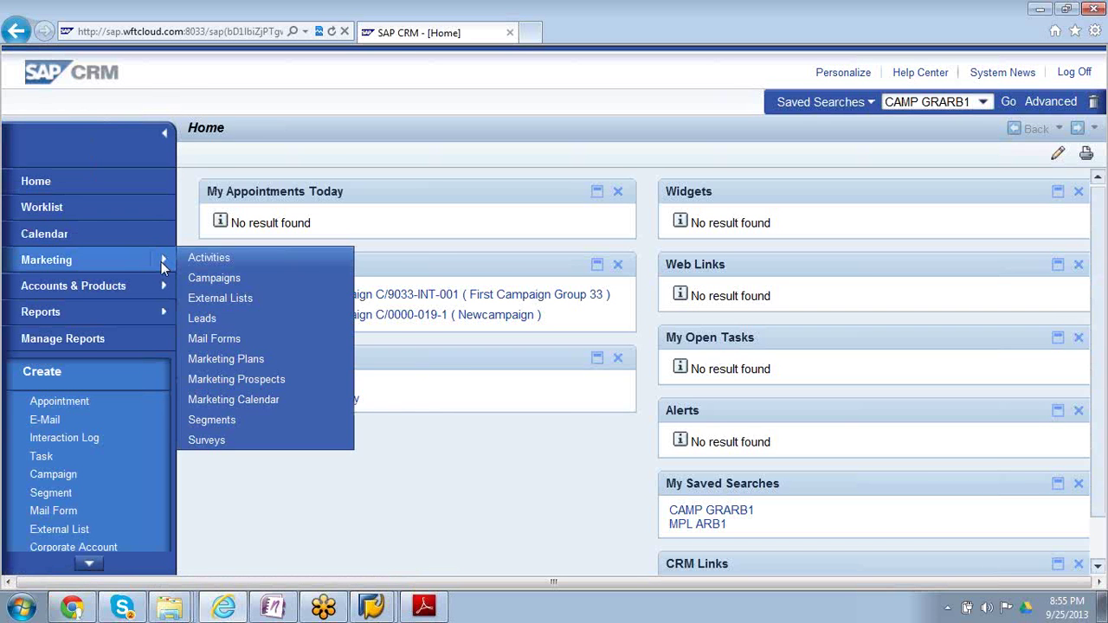
left_click(228, 359)
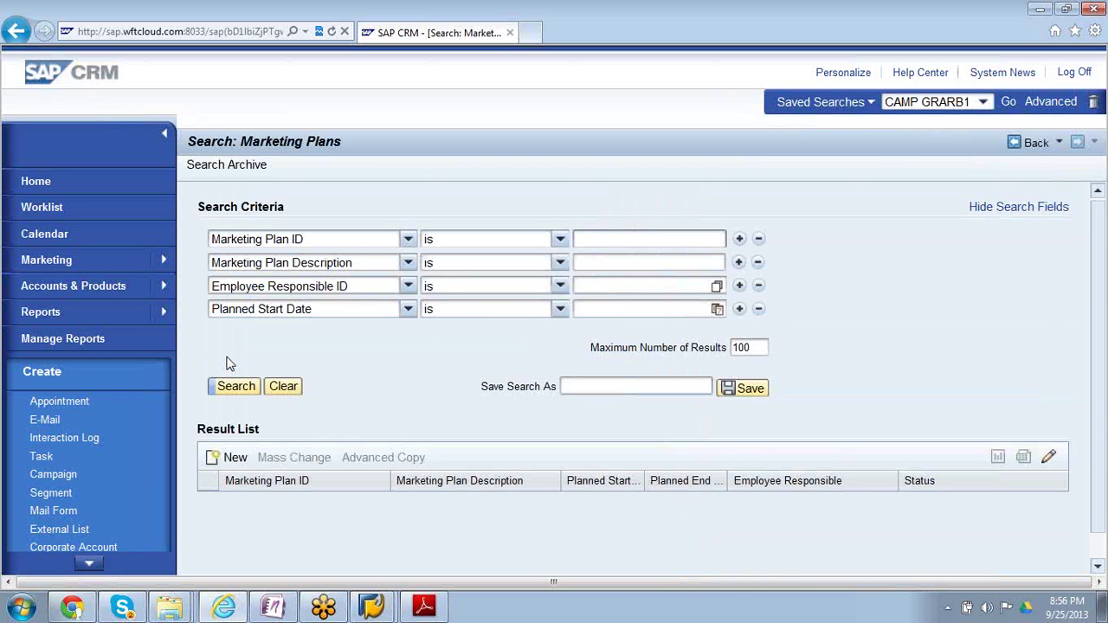
left_click(235, 387)
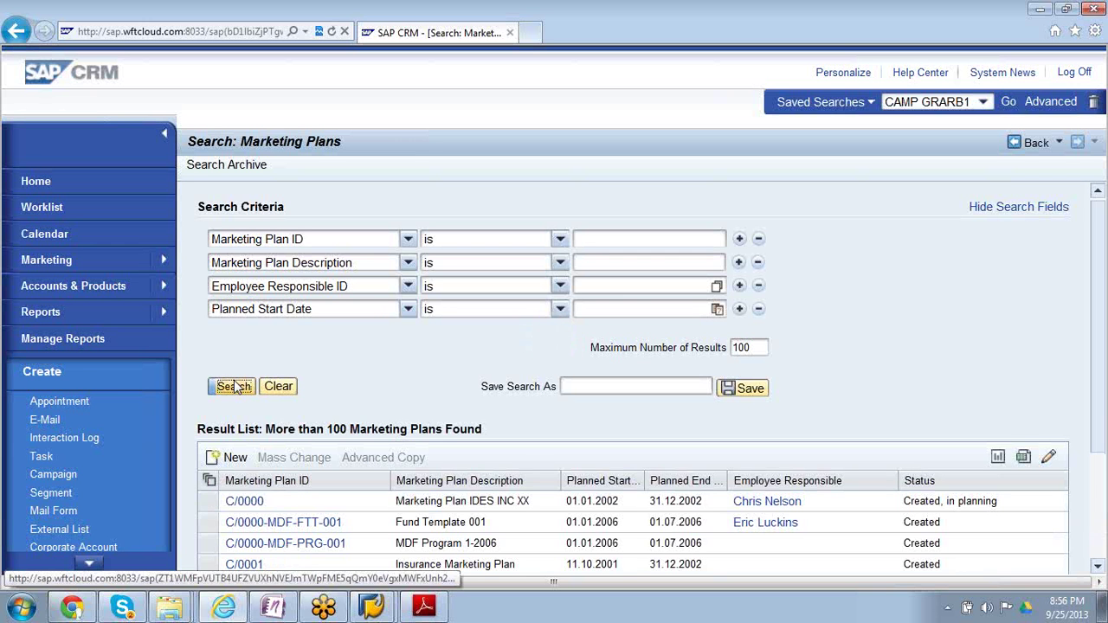
left_click(251, 502)
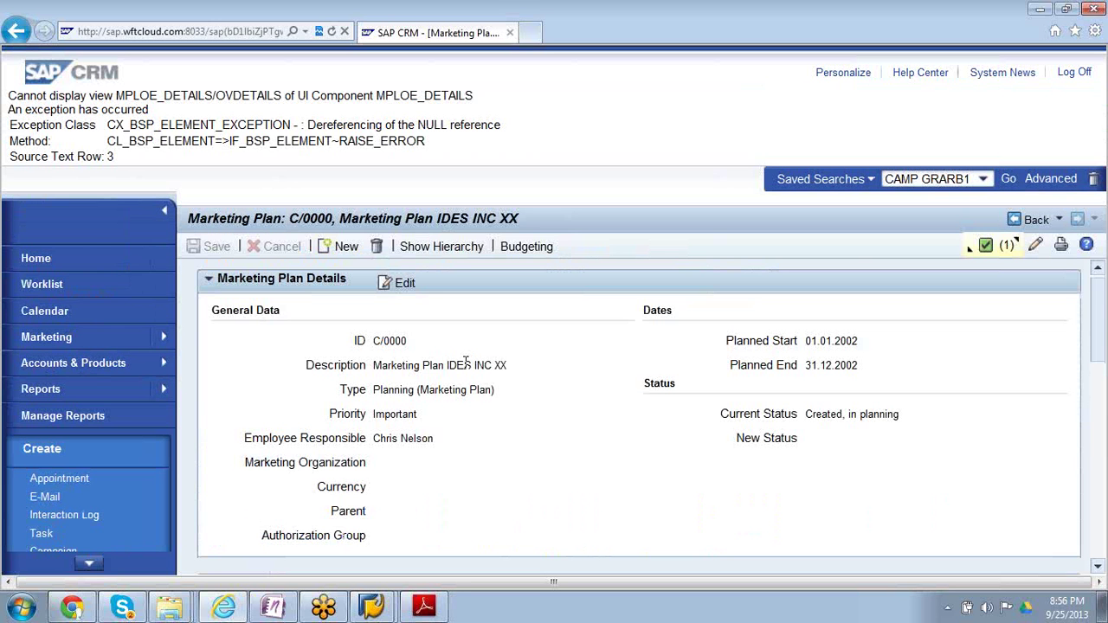
Try to start budgeting for marketing plan C/0000, then read the system message and dismiss it
left_click(533, 247)
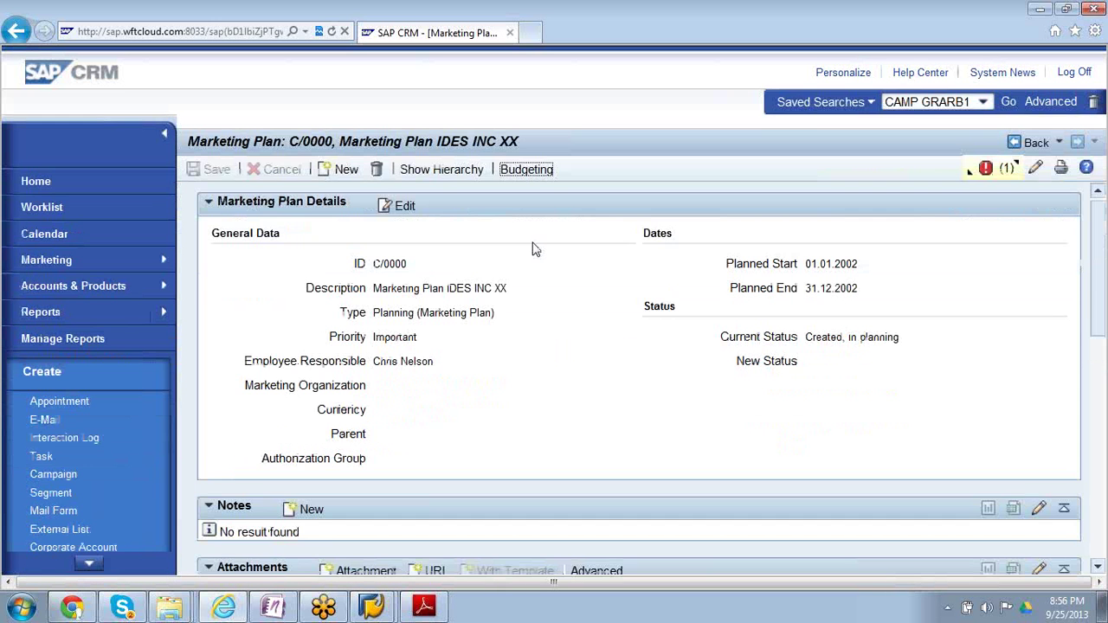
left_click(969, 175)
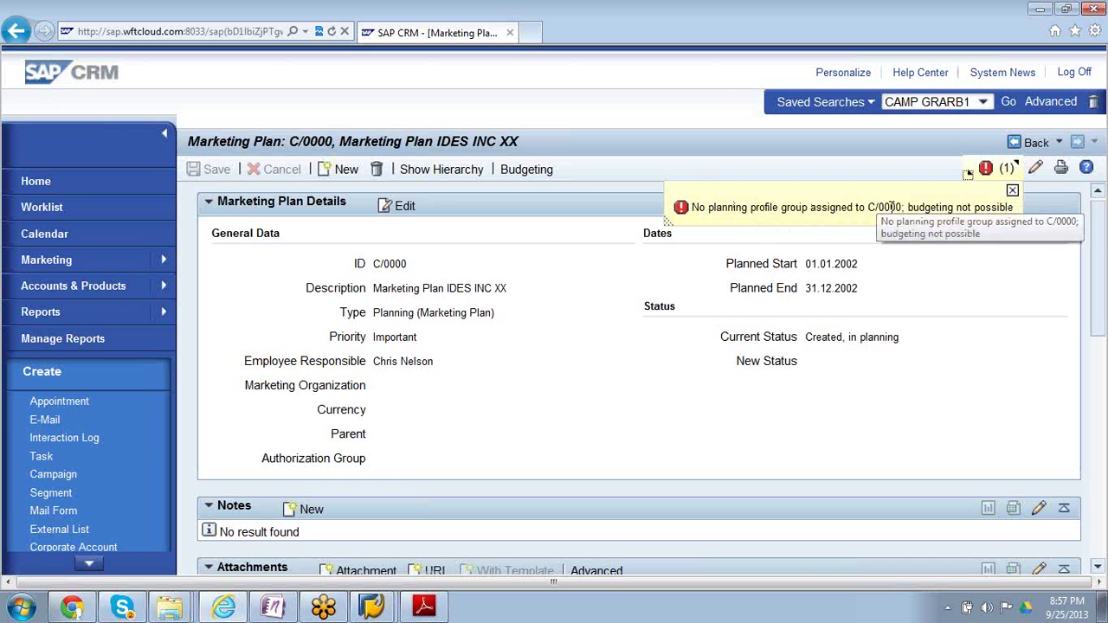
left_click(1012, 191)
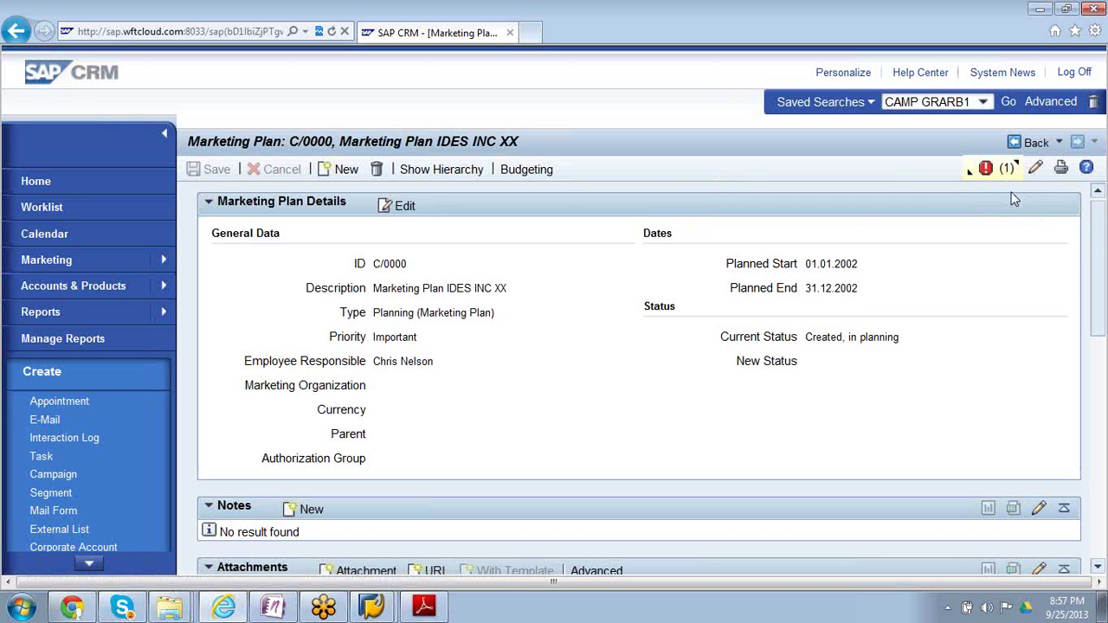
Open plan C/0000's planning for editing, try to choose a planning profile group, and return to the plan
left_click(1098, 568)
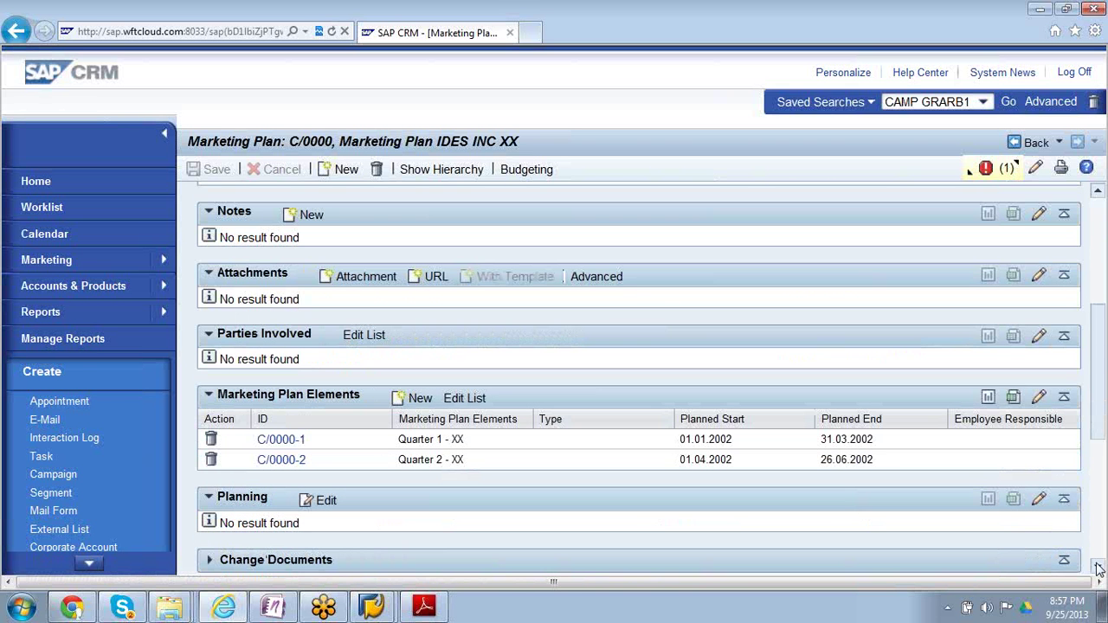
left_click(1098, 567)
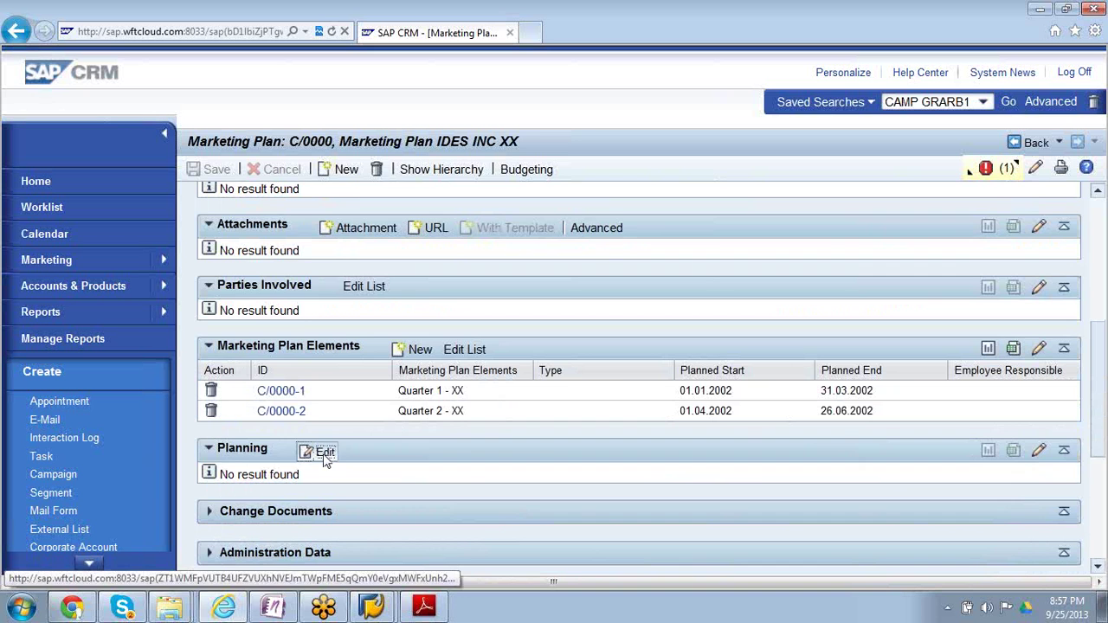
left_click(326, 454)
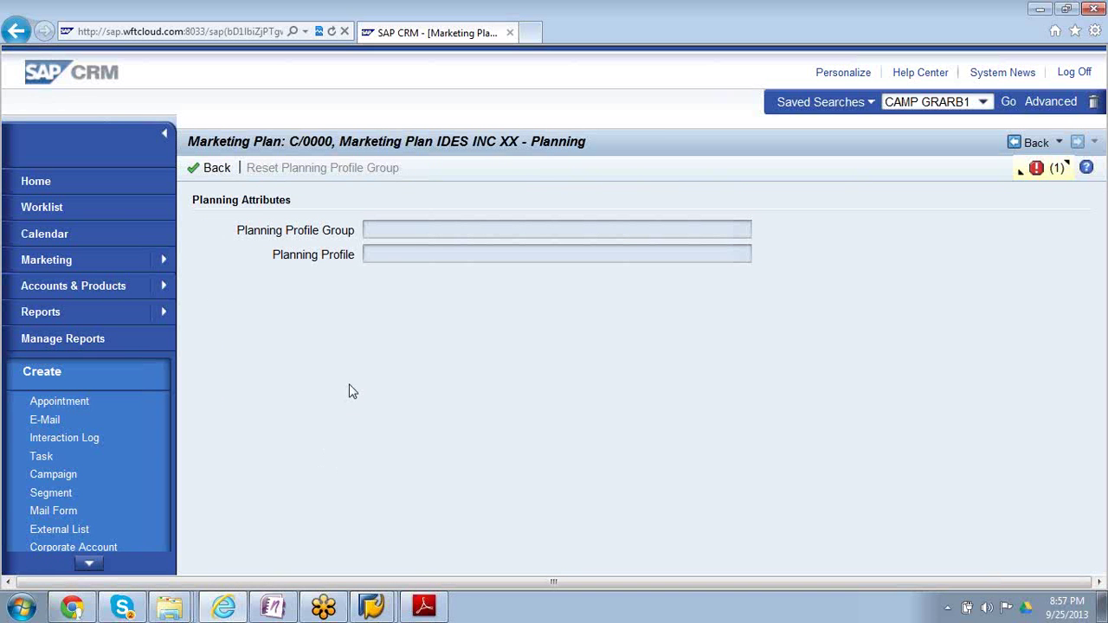
left_click(421, 232)
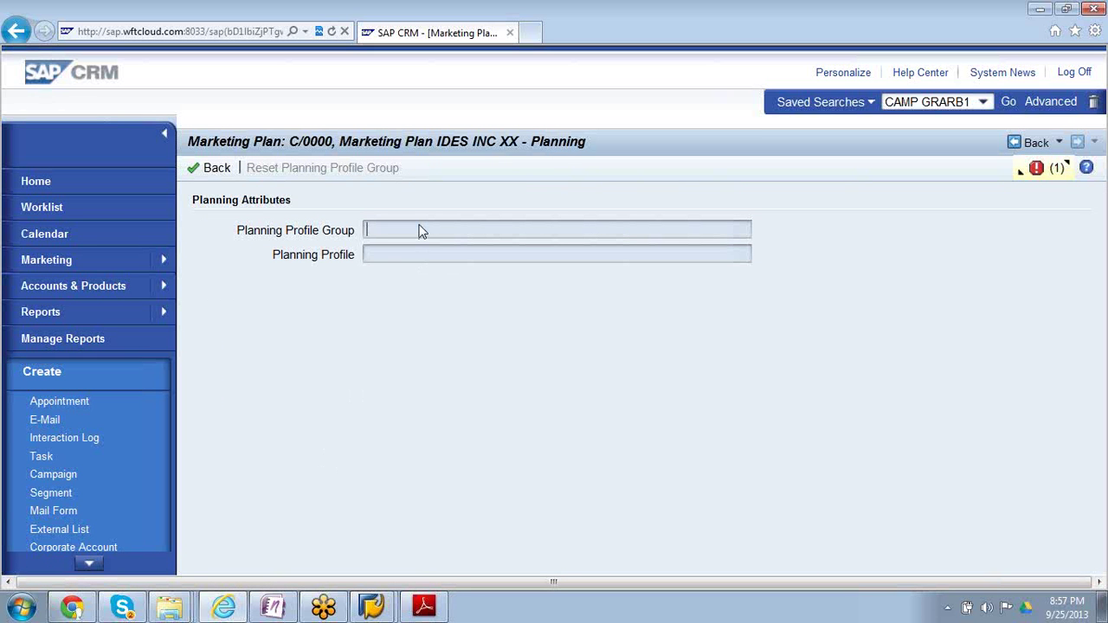
left_click(213, 169)
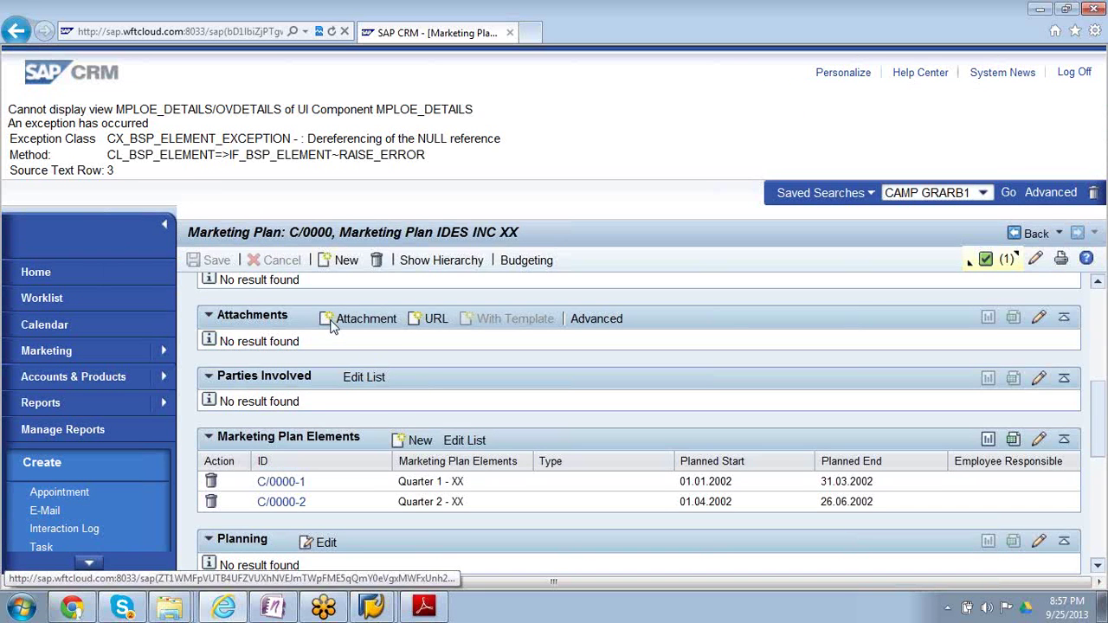
Return to the search results, open plan C/0001, Insurance Marketing Plan, and open its planning for editing
left_click(1036, 235)
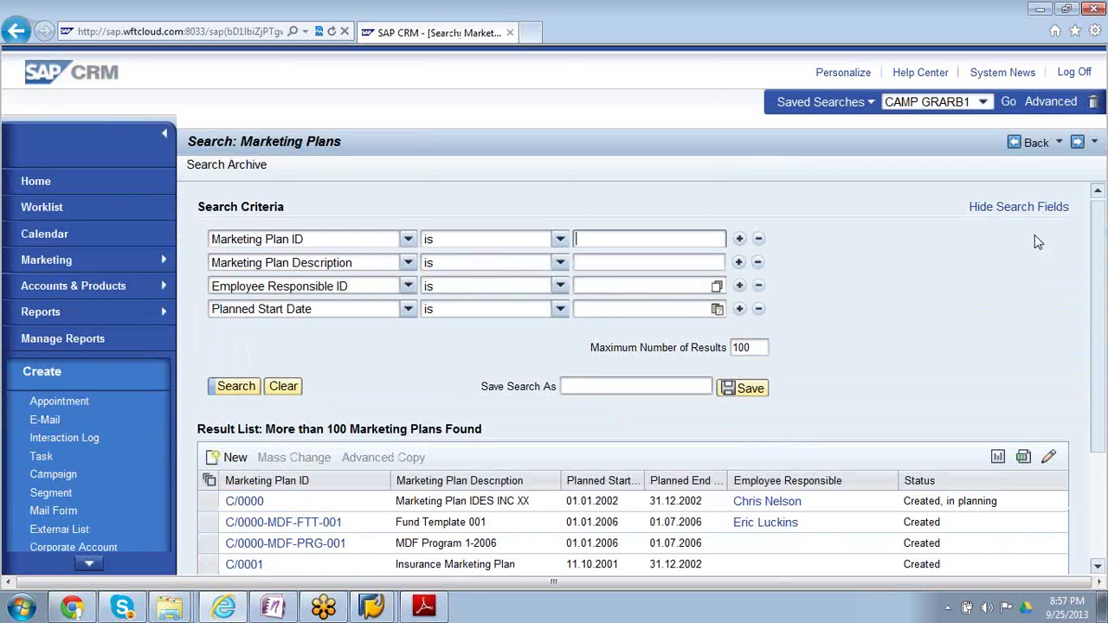
left_click(248, 565)
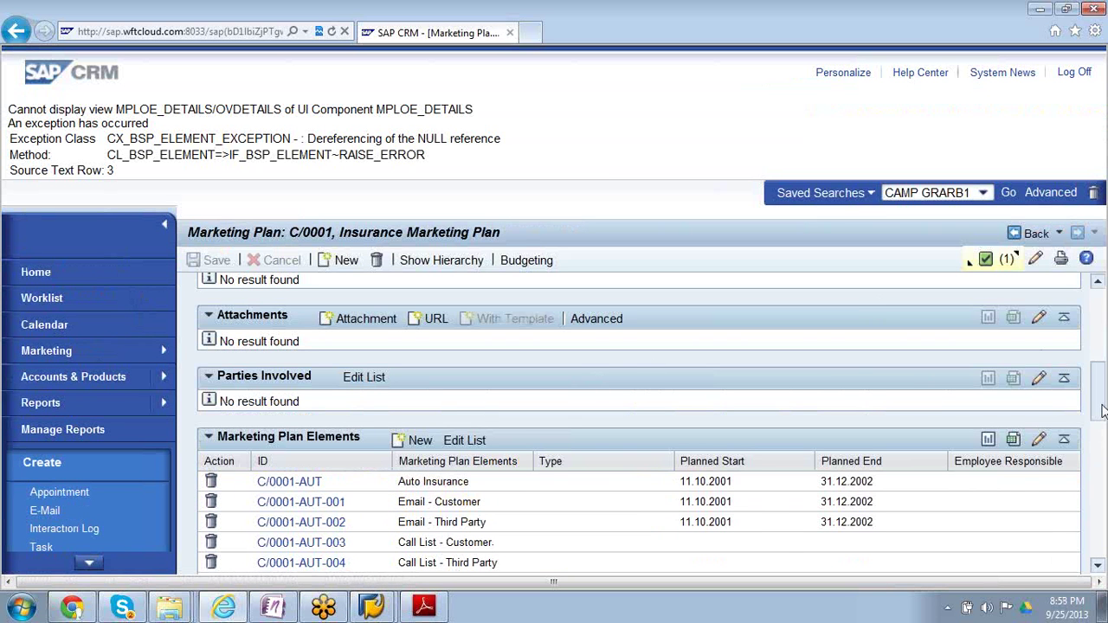
left_click_drag(1102, 413, 1102, 466)
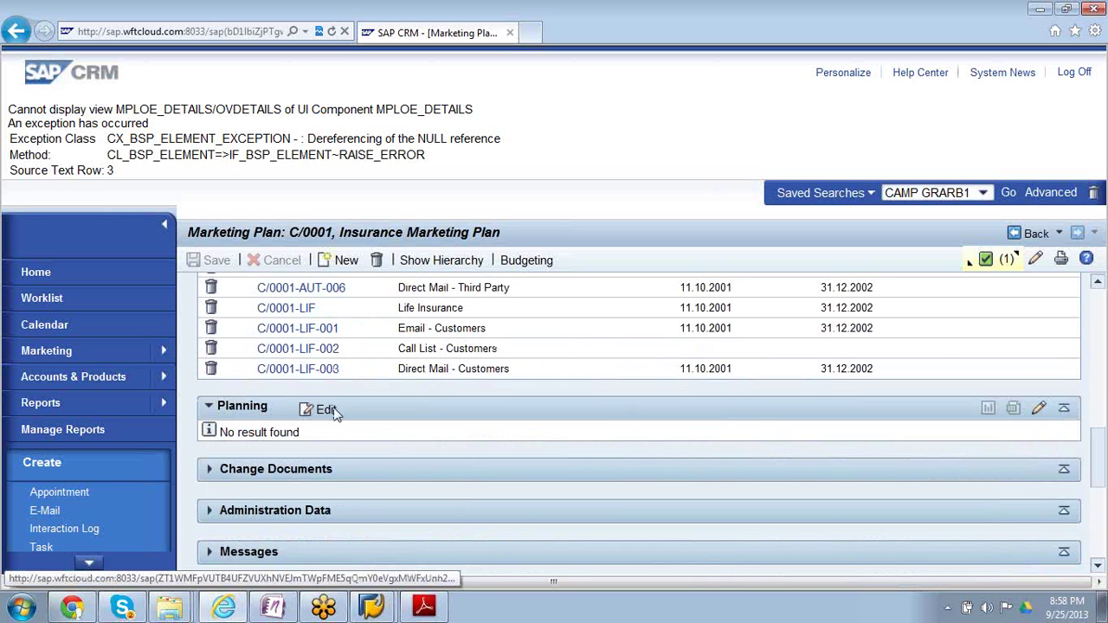
left_click(331, 414)
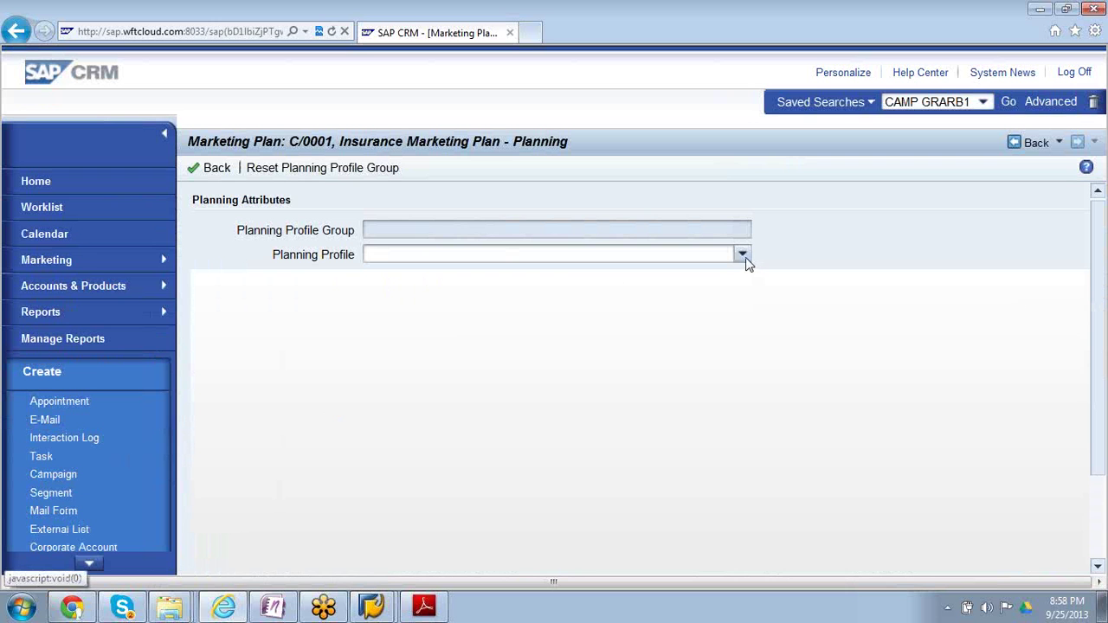
Check the planning profile choices, then reset the Insurance Marketing Plan's planning profile group and confirm deleting the related planning data
left_click(743, 255)
left_click(745, 256)
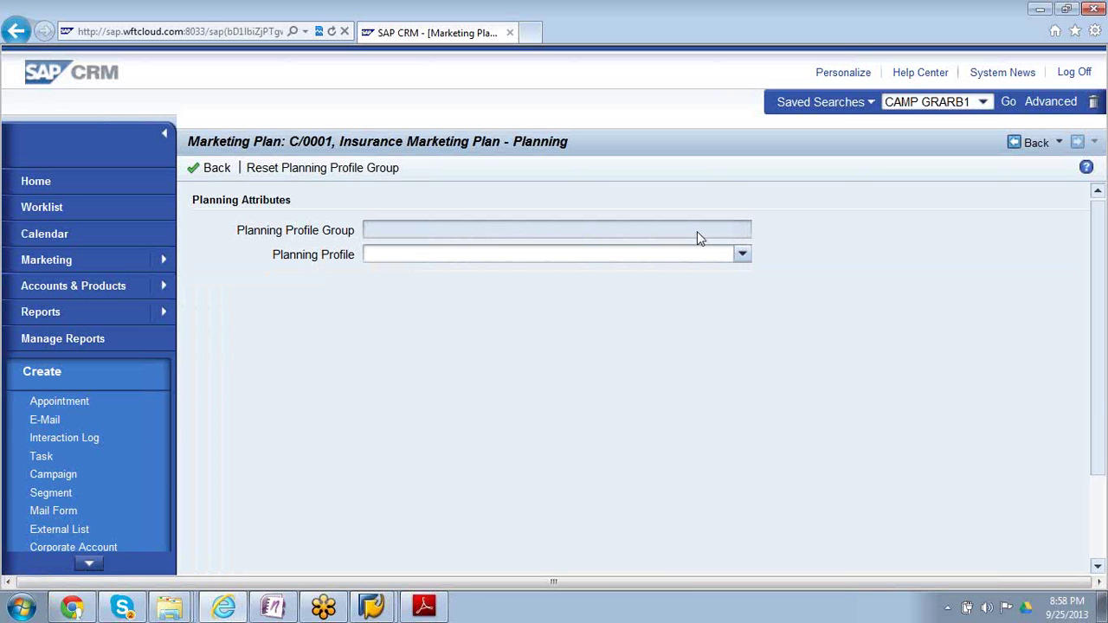
left_click(324, 172)
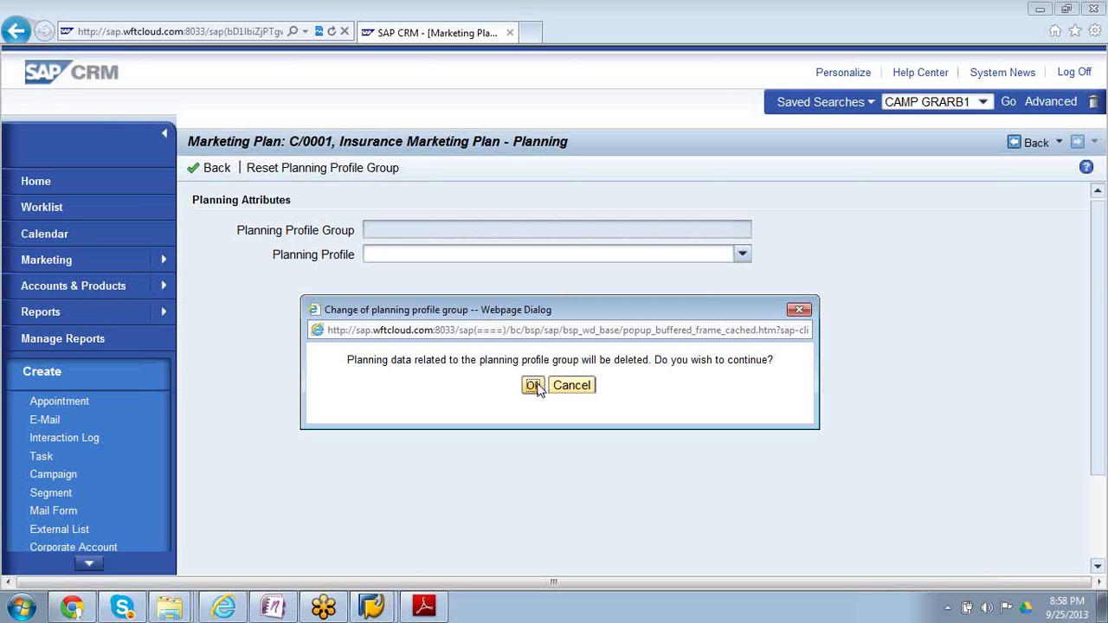
left_click(535, 386)
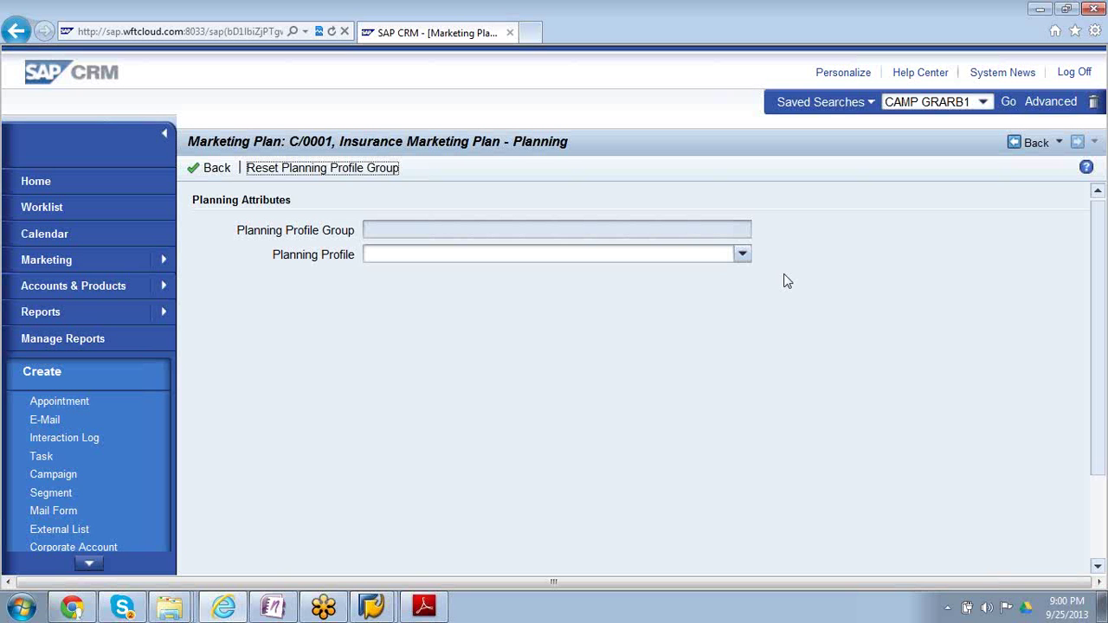
Check the Insurance Marketing Plan's available planning profiles again, then try to go back from its planning page
left_click(749, 255)
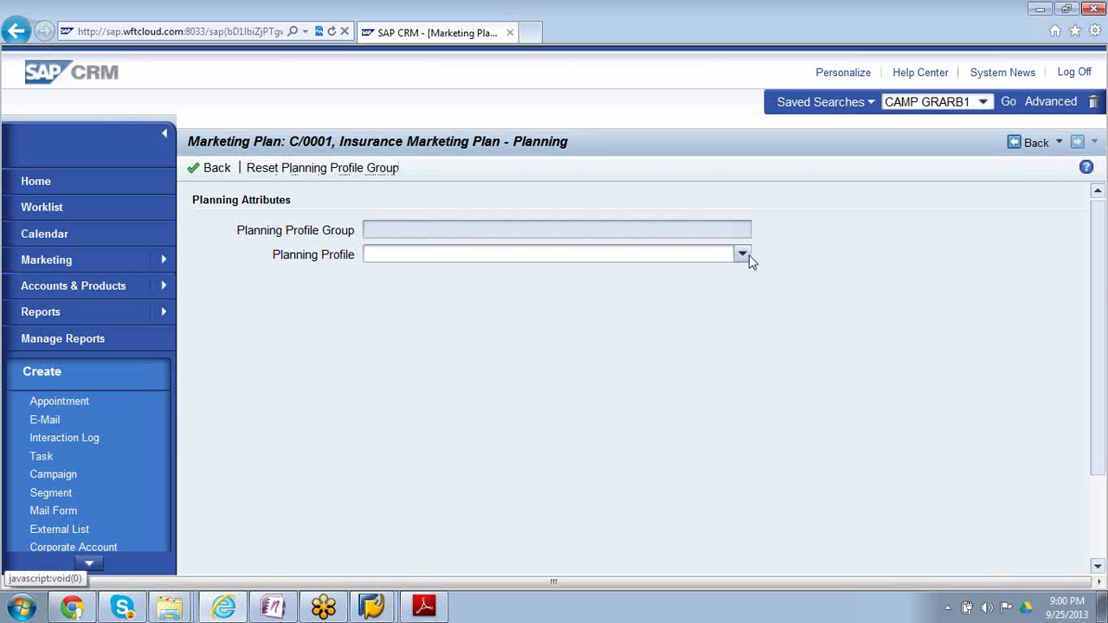
left_click(549, 257)
left_click(548, 259)
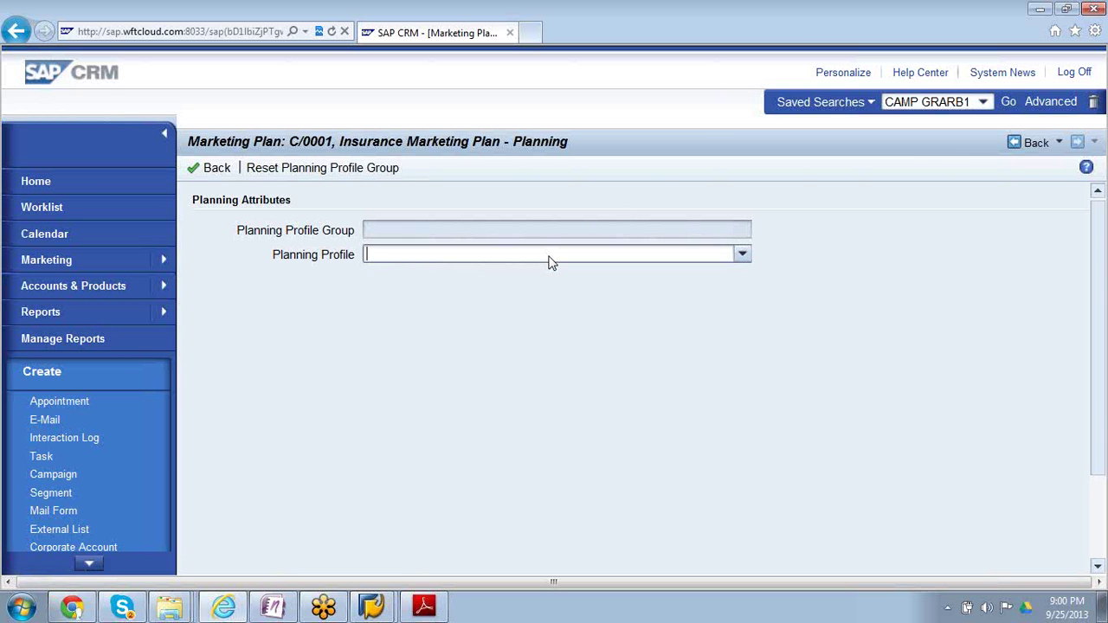
left_click(437, 211)
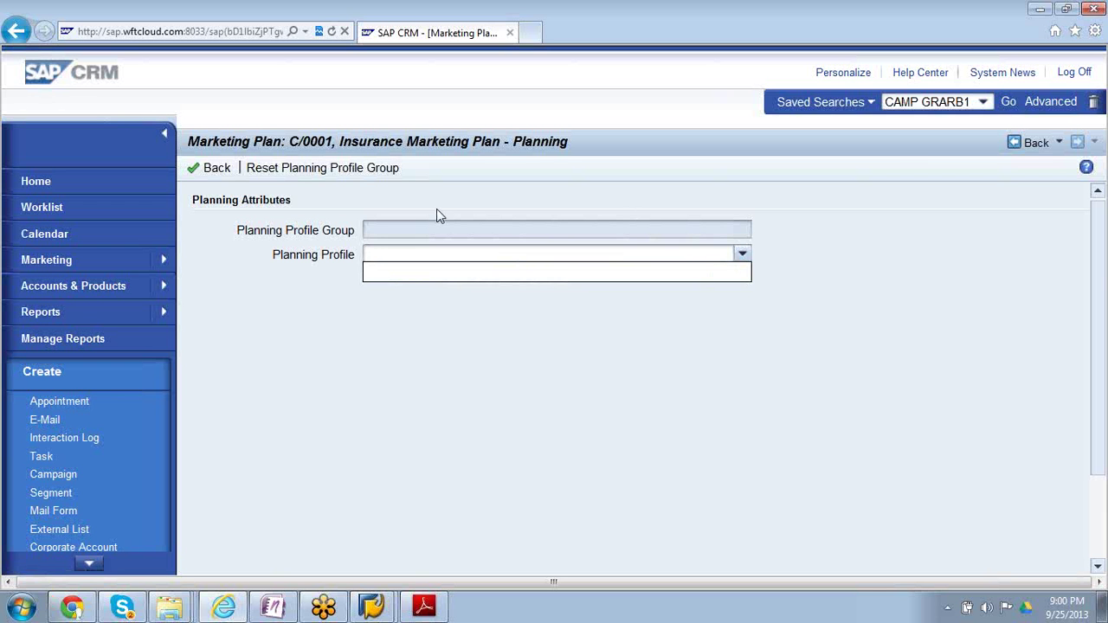
left_click(1036, 144)
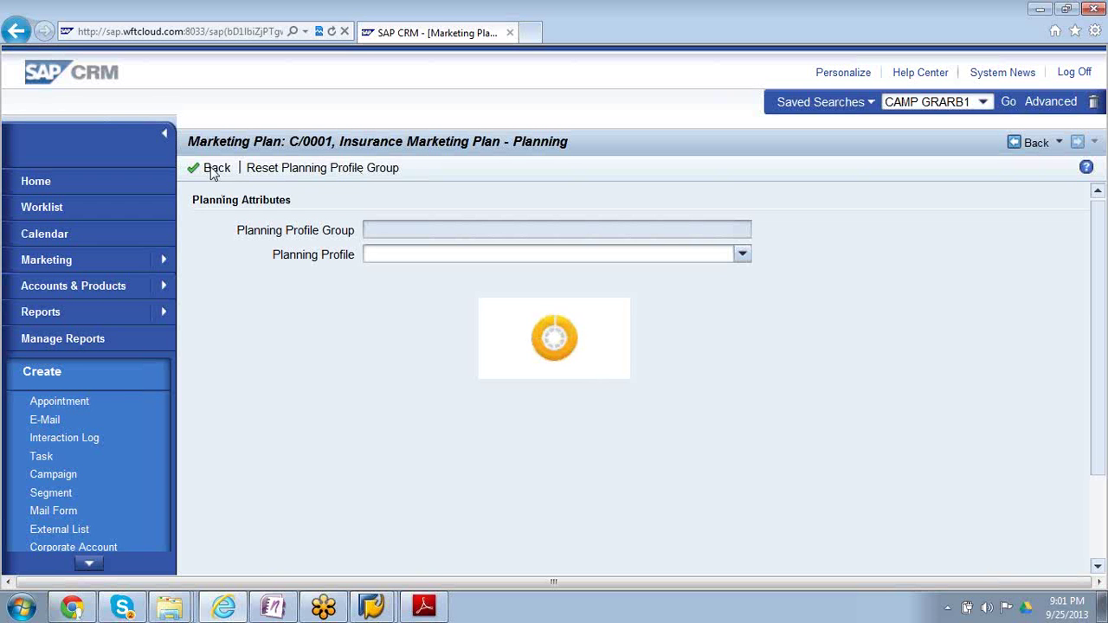
left_click(15, 33)
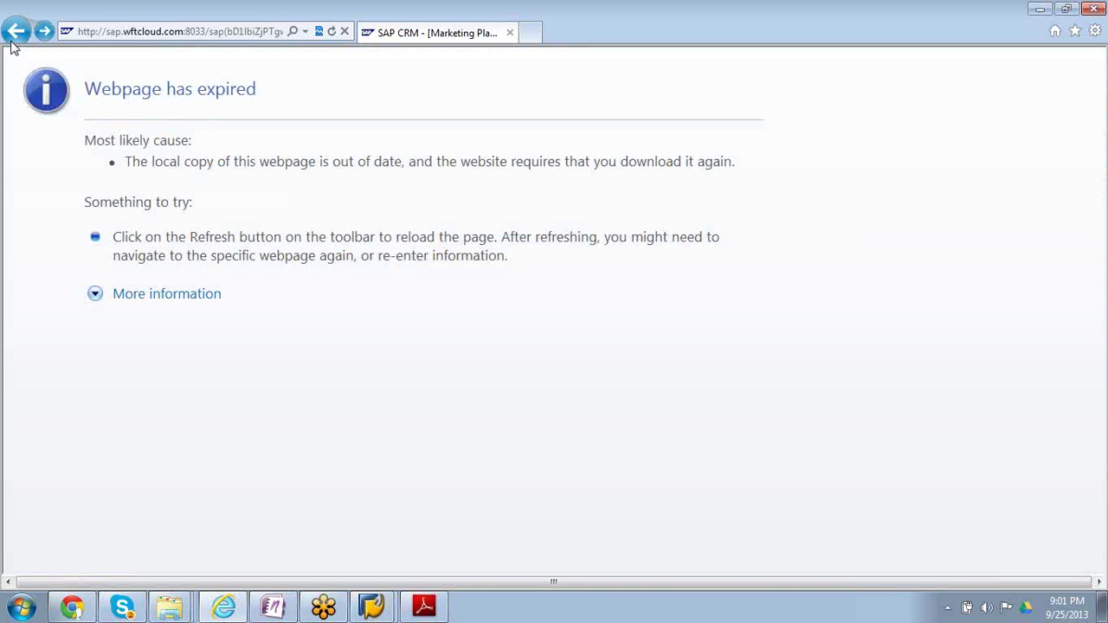